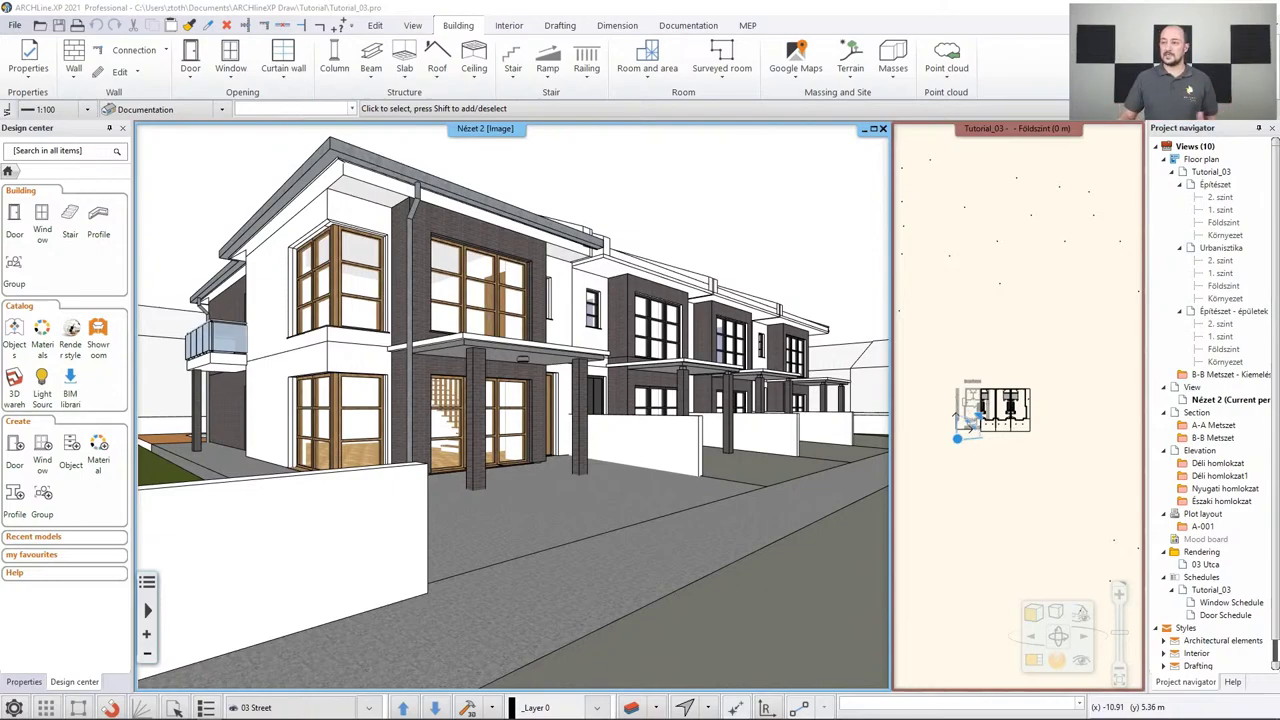
Open the project parameters, view the methods for specifying the project location, and close the project properties
{"action": "left_click", "coordinate": [14, 25]}
{"action": "mouse_move", "coordinate": [44, 148]}
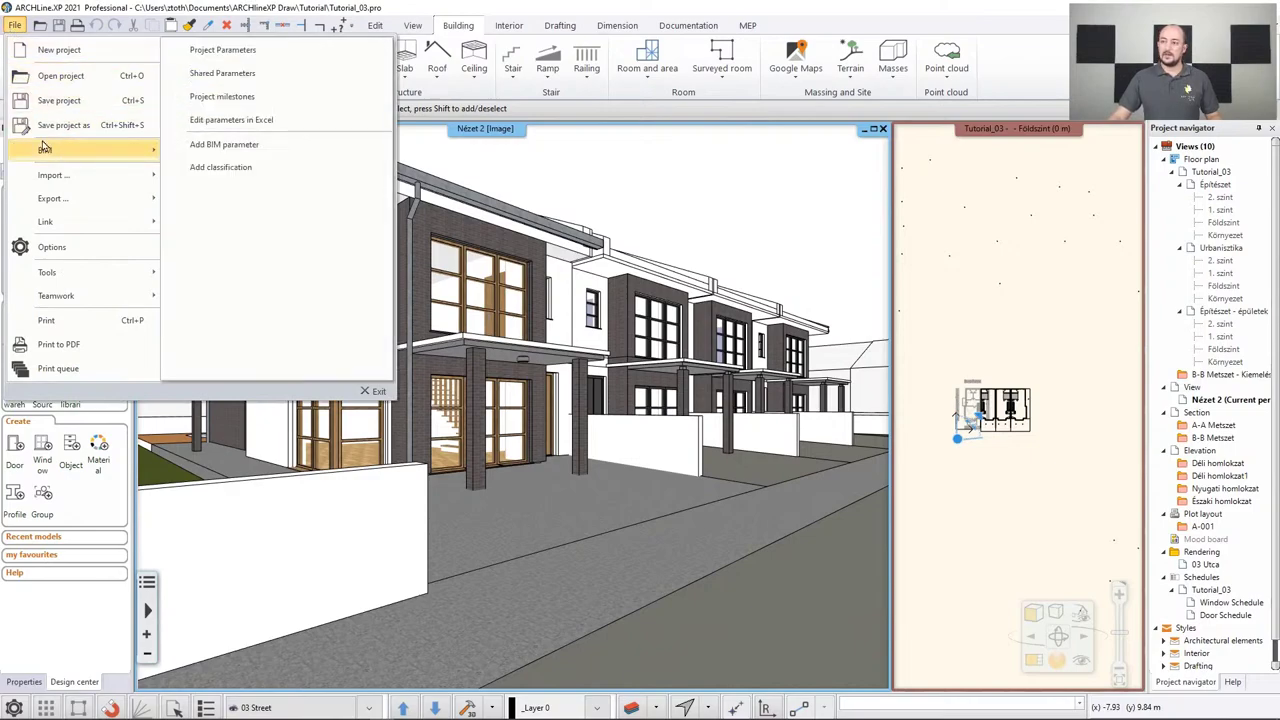
{"action": "left_click", "coordinate": [223, 50]}
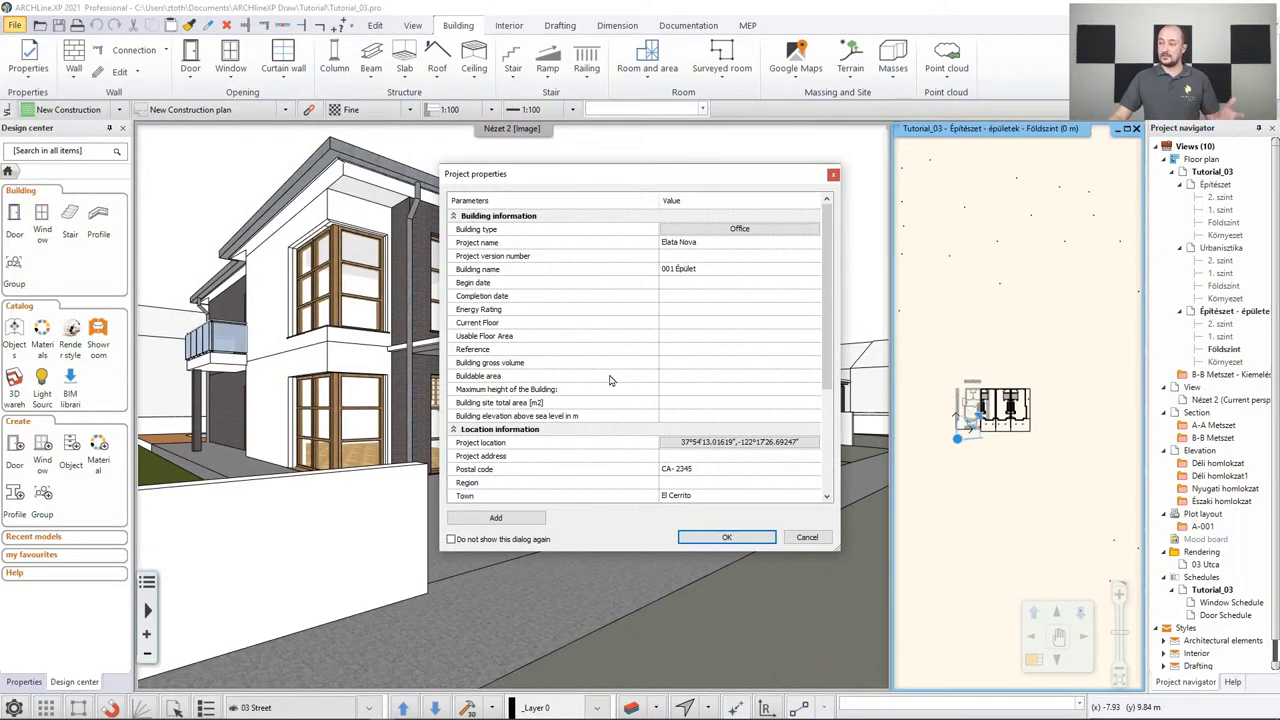
{"action": "left_click", "coordinate": [694, 448]}
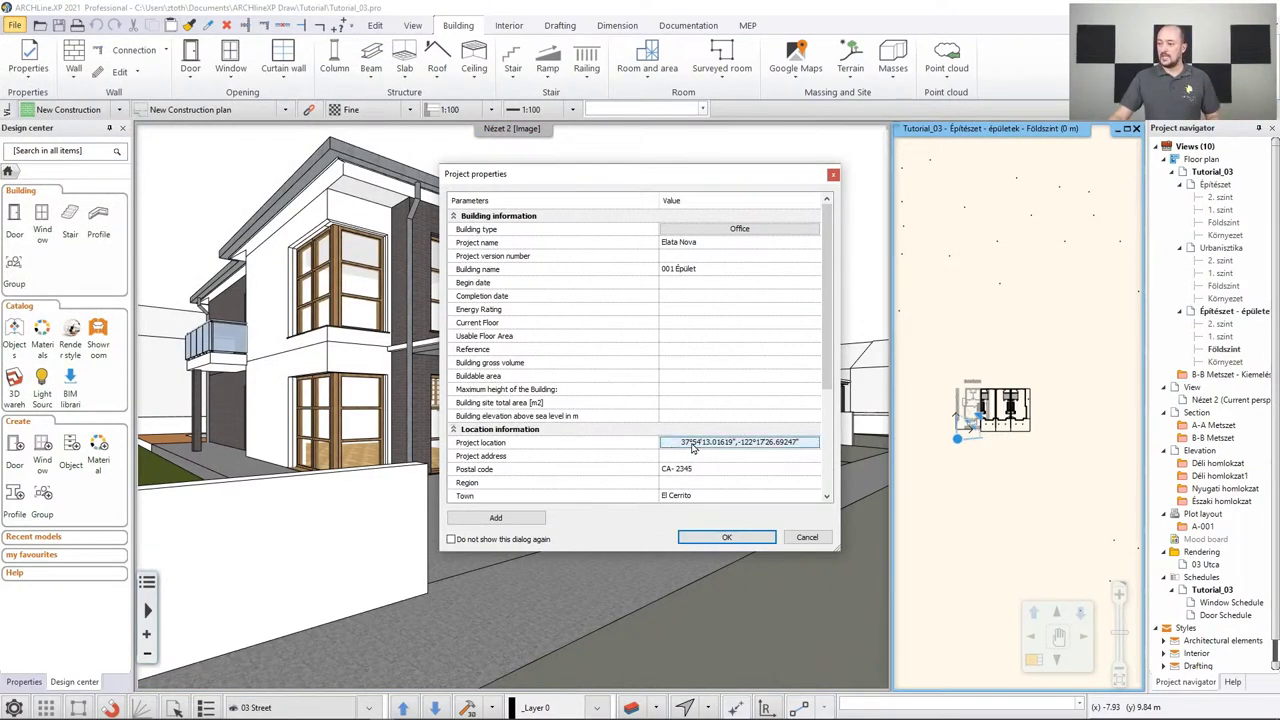
{"action": "left_click", "coordinate": [694, 448]}
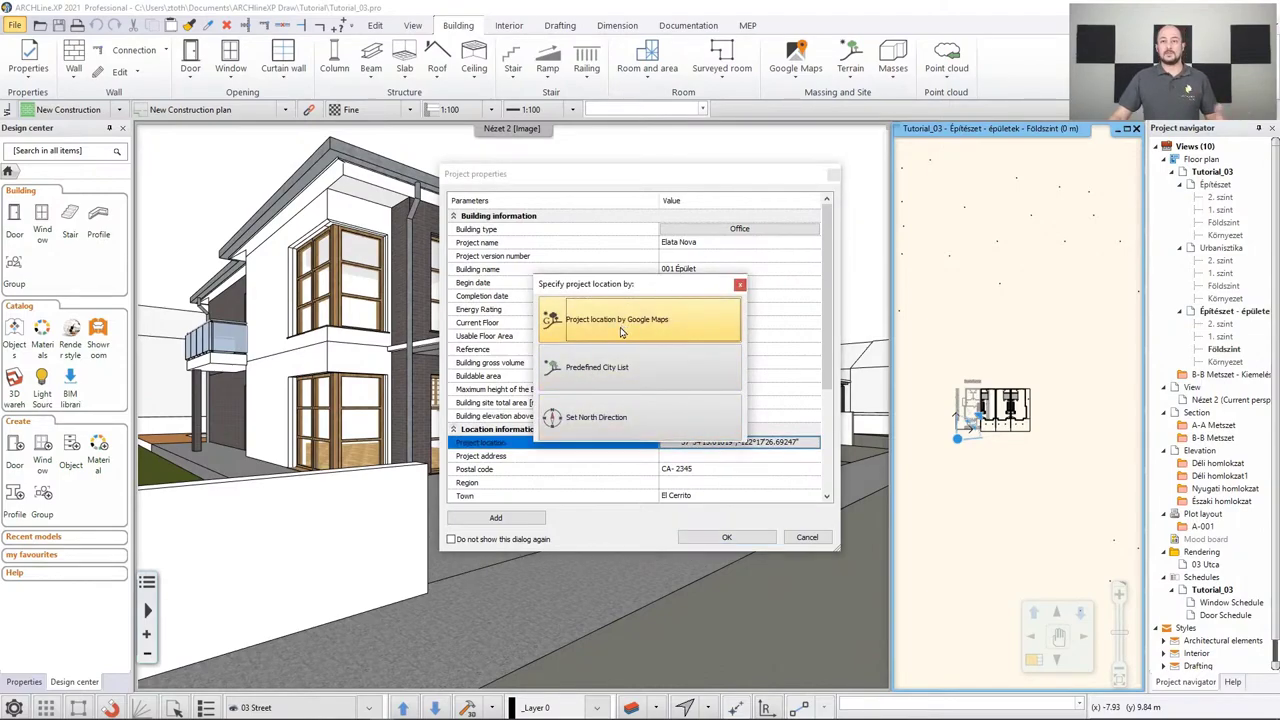
{"action": "left_click", "coordinate": [741, 287]}
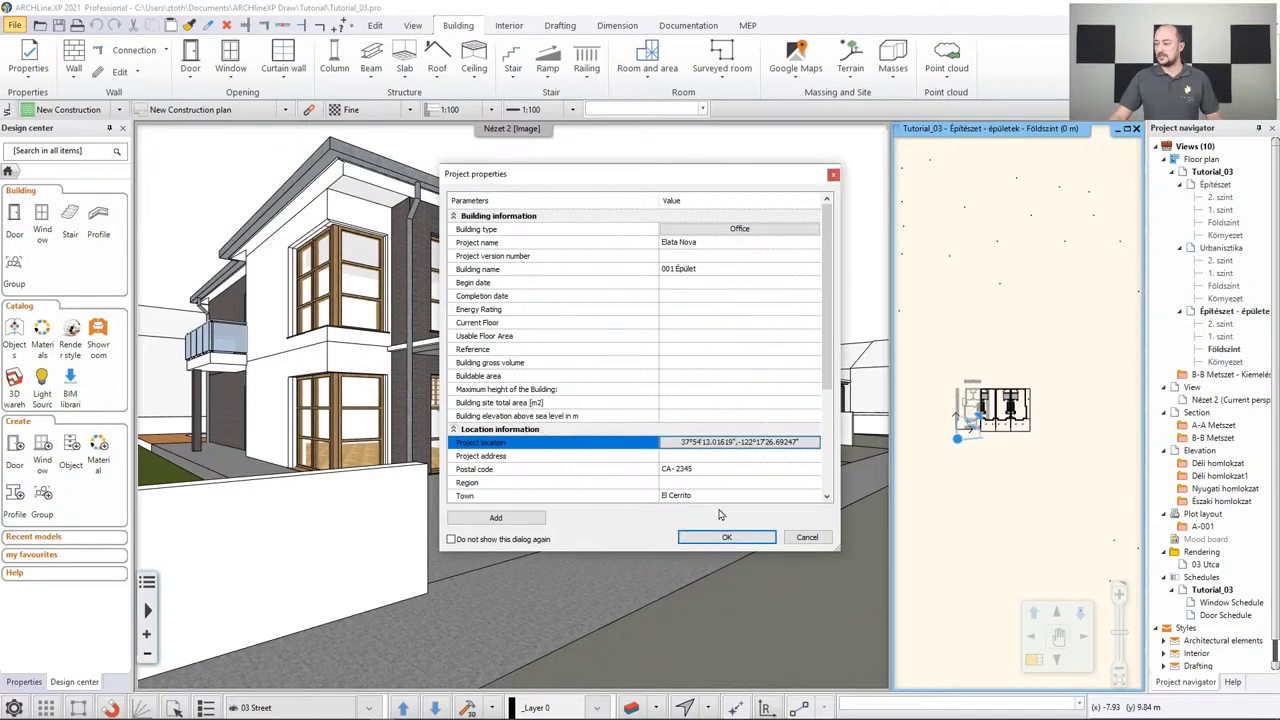
{"action": "left_click", "coordinate": [720, 538]}
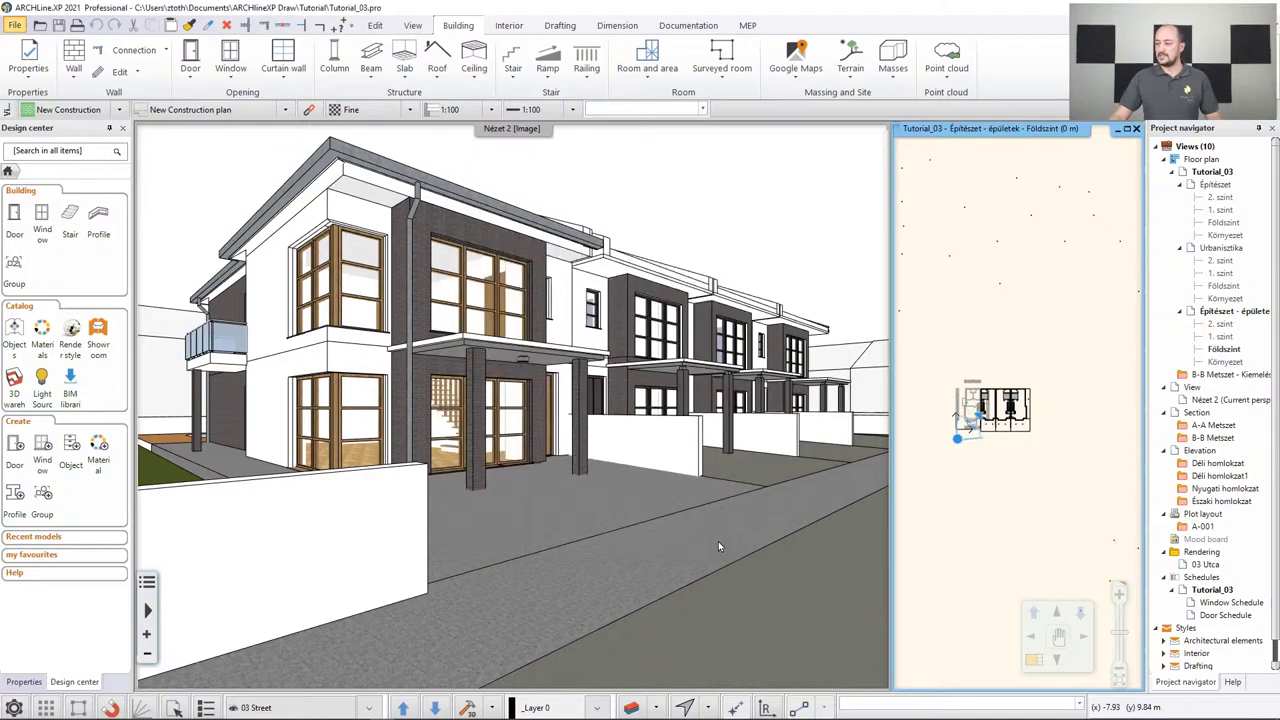
View the sun and shadow tools for the 3D view, open the Shadow simulation settings and cancel them
{"action": "left_click", "coordinate": [675, 235]}
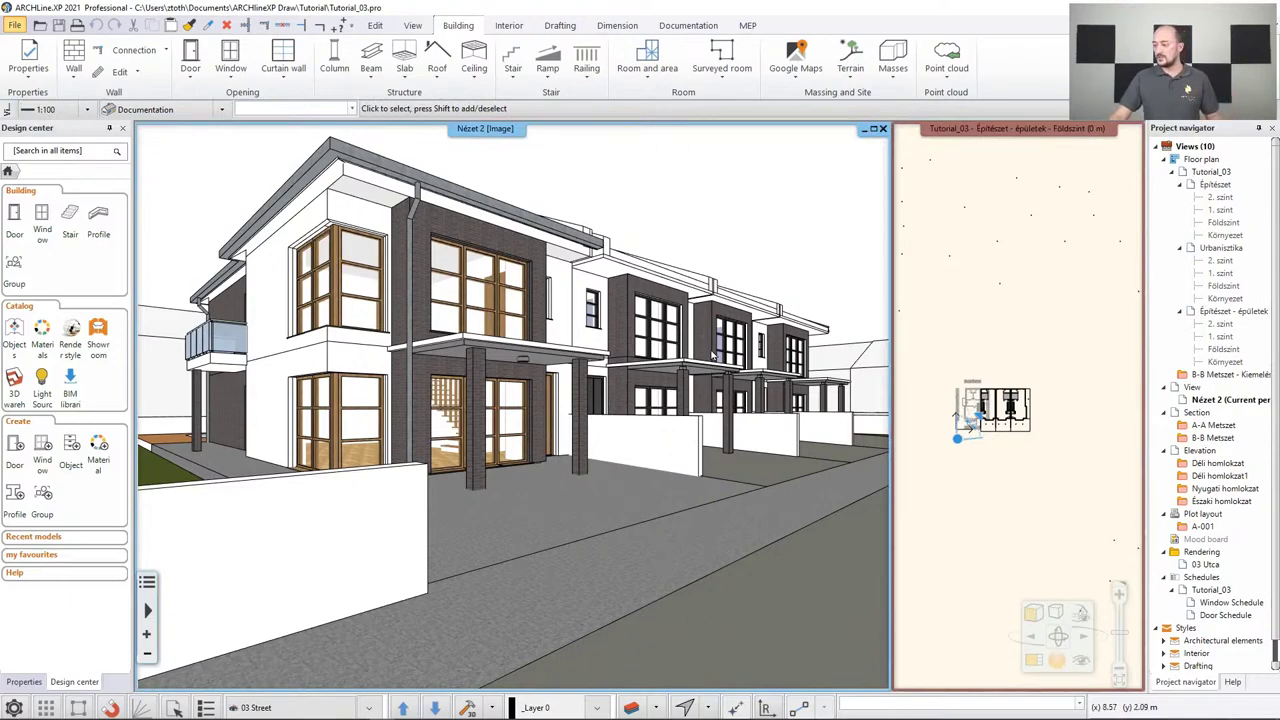
{"action": "left_click", "coordinate": [707, 707]}
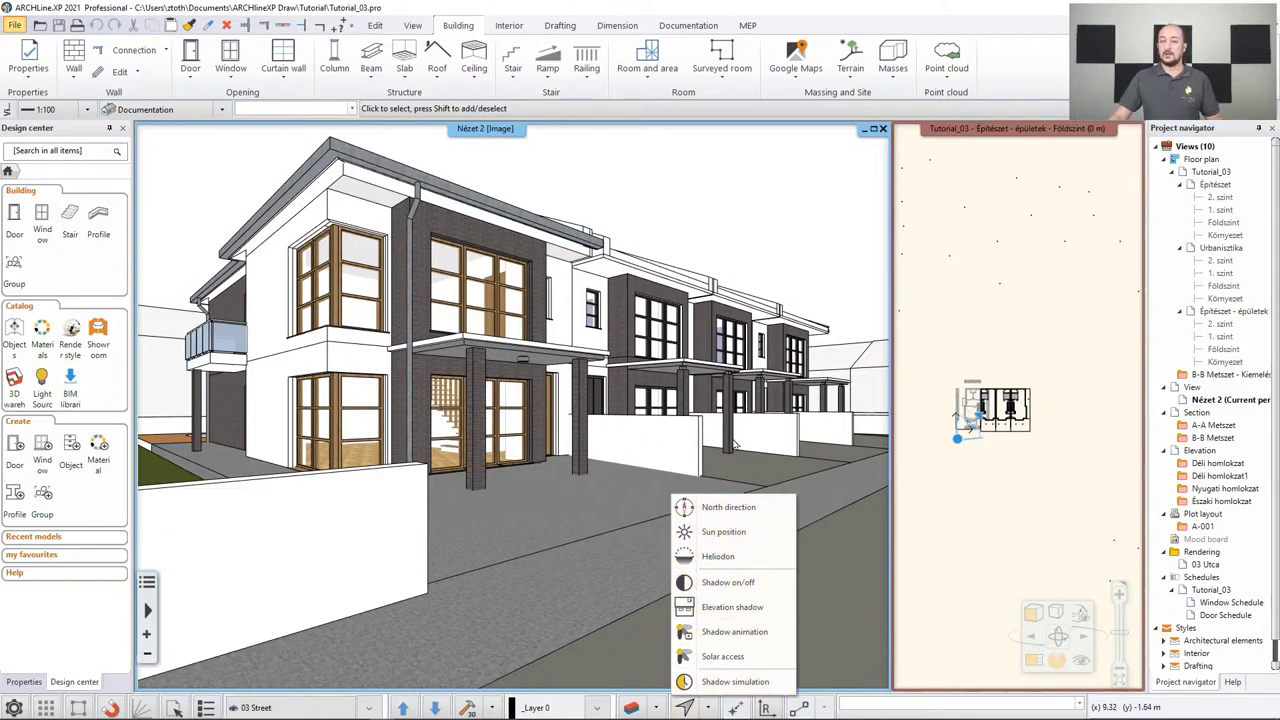
{"action": "left_click", "coordinate": [714, 226]}
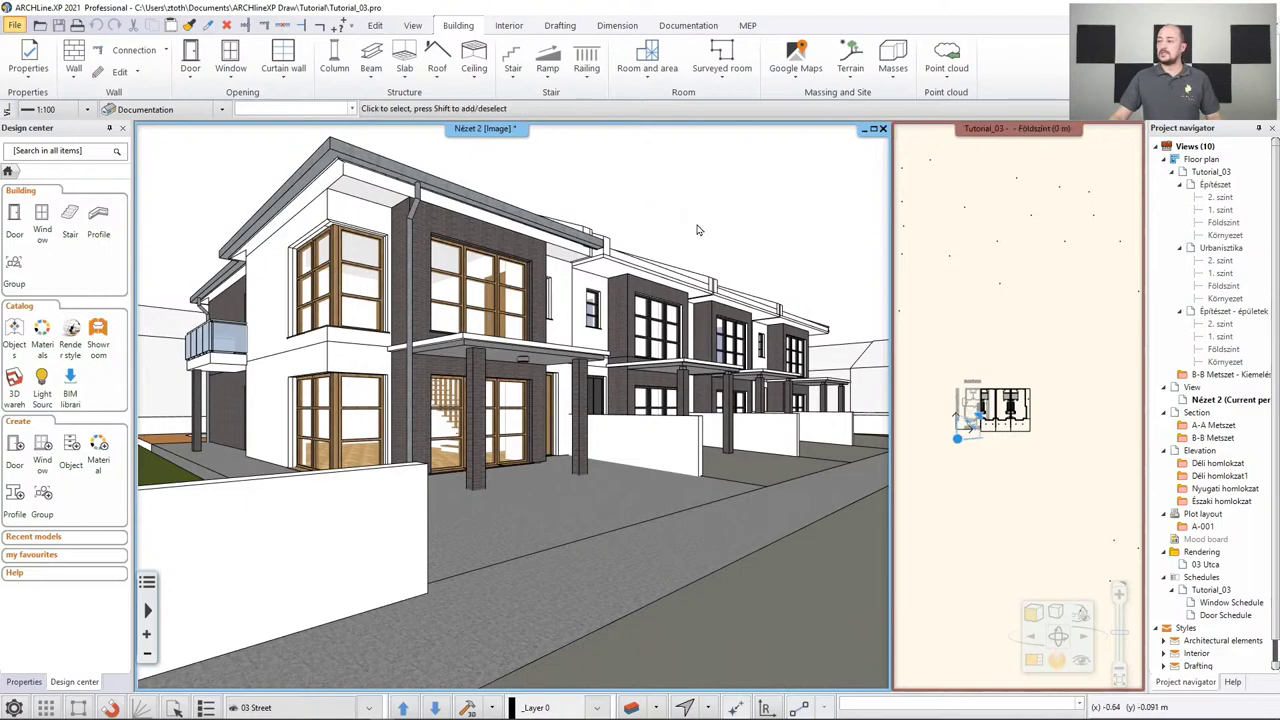
{"action": "left_click", "coordinate": [412, 25]}
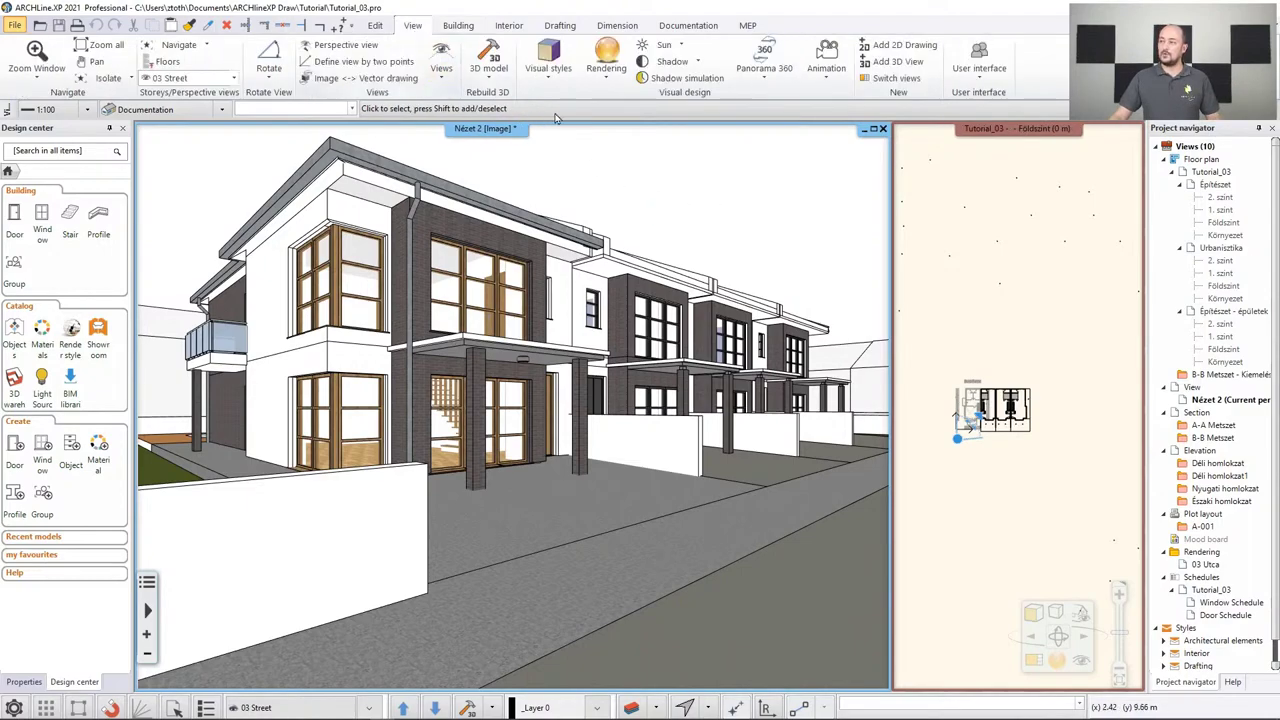
{"action": "left_click", "coordinate": [681, 79]}
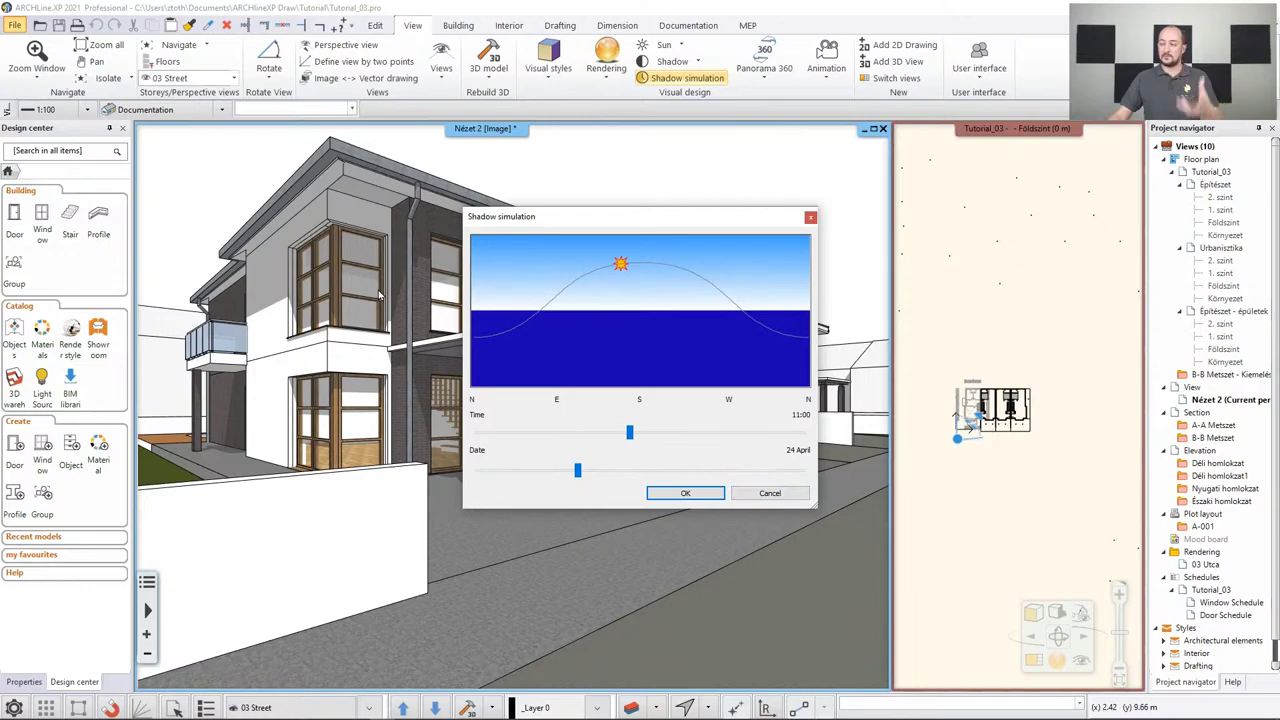
{"action": "left_click", "coordinate": [770, 493]}
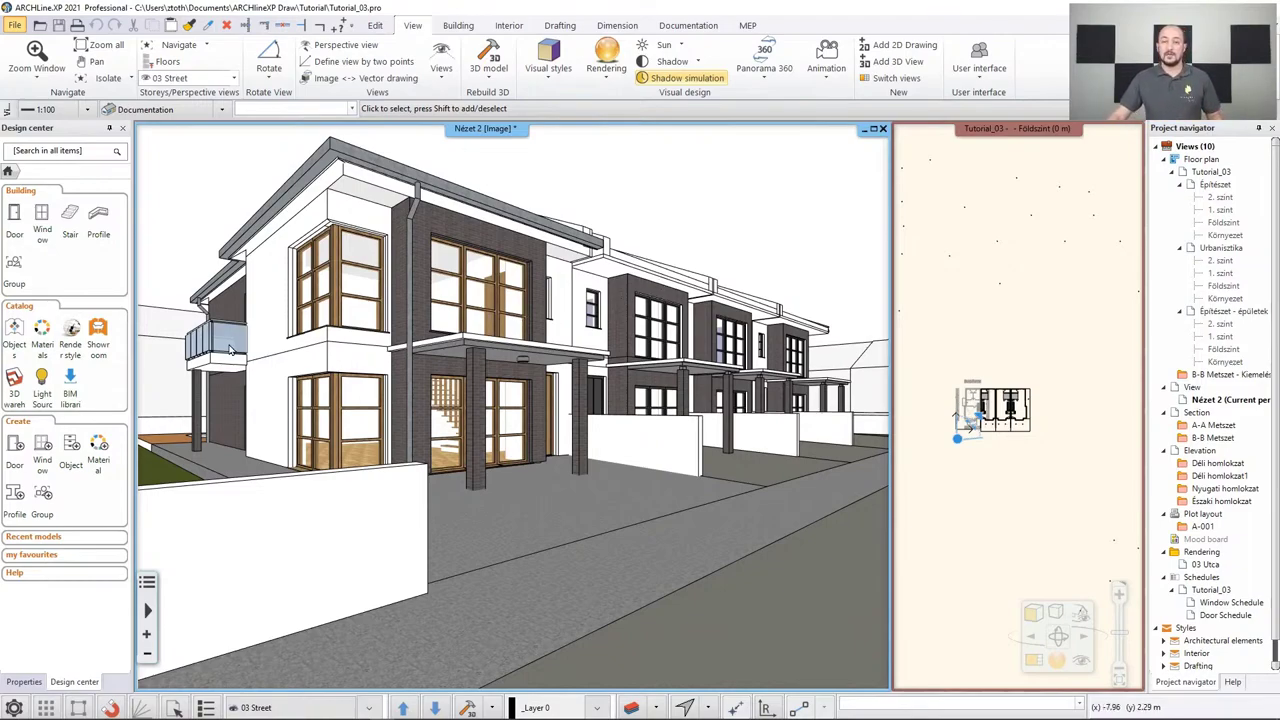
View the Render style catalog in the Design center and return to its main overview
{"action": "left_click", "coordinate": [73, 336]}
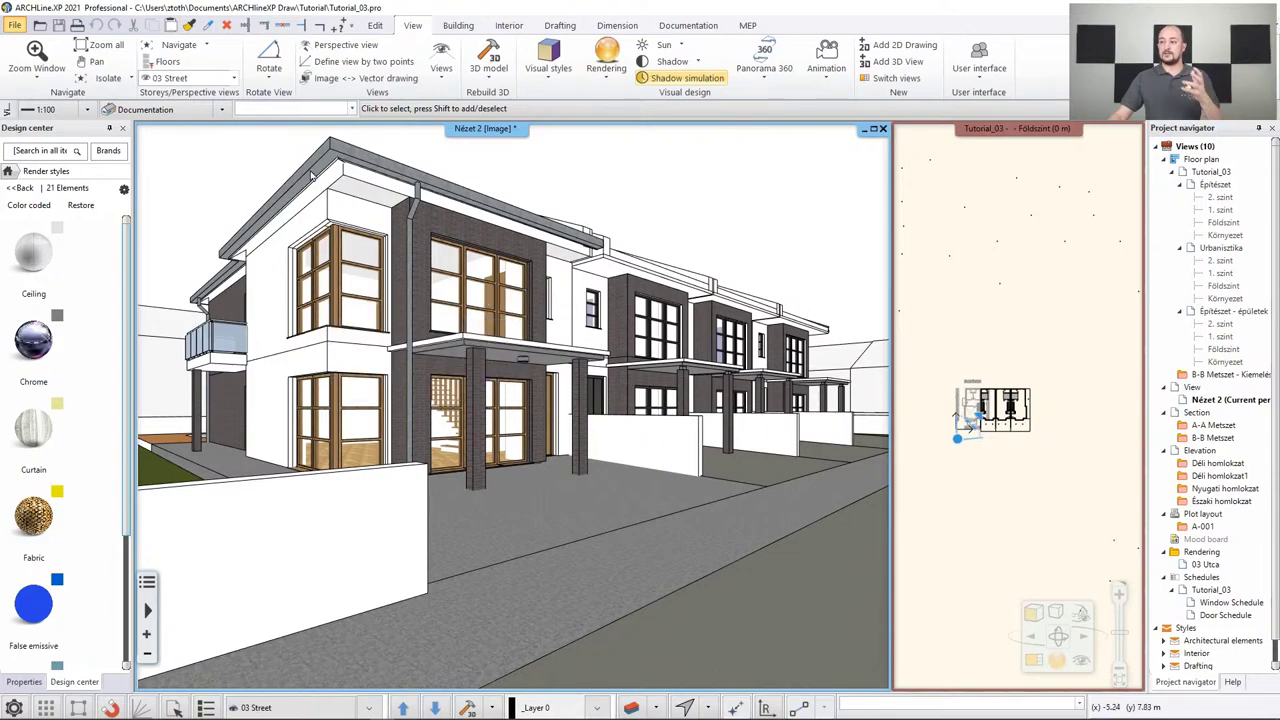
{"action": "left_click", "coordinate": [20, 188]}
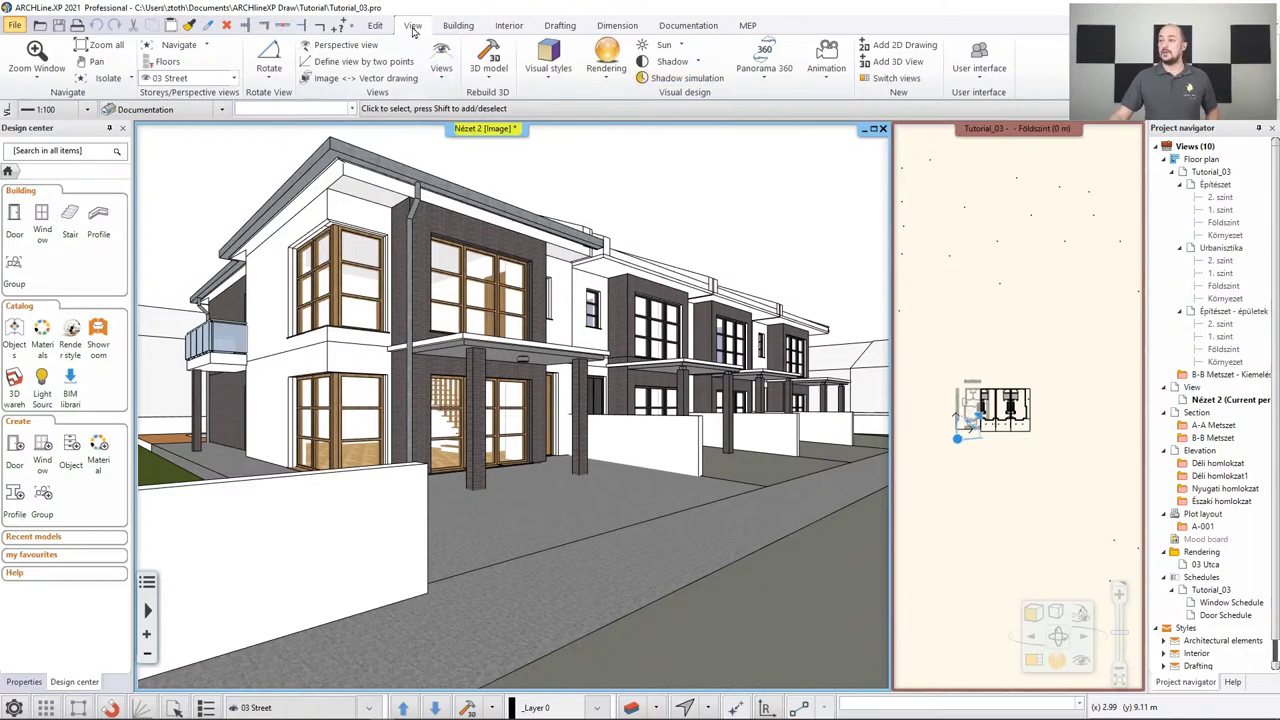
Transfer the current 3D model to ARCHLine.XP LIVE and confirm the transfer
{"action": "left_click", "coordinate": [603, 80]}
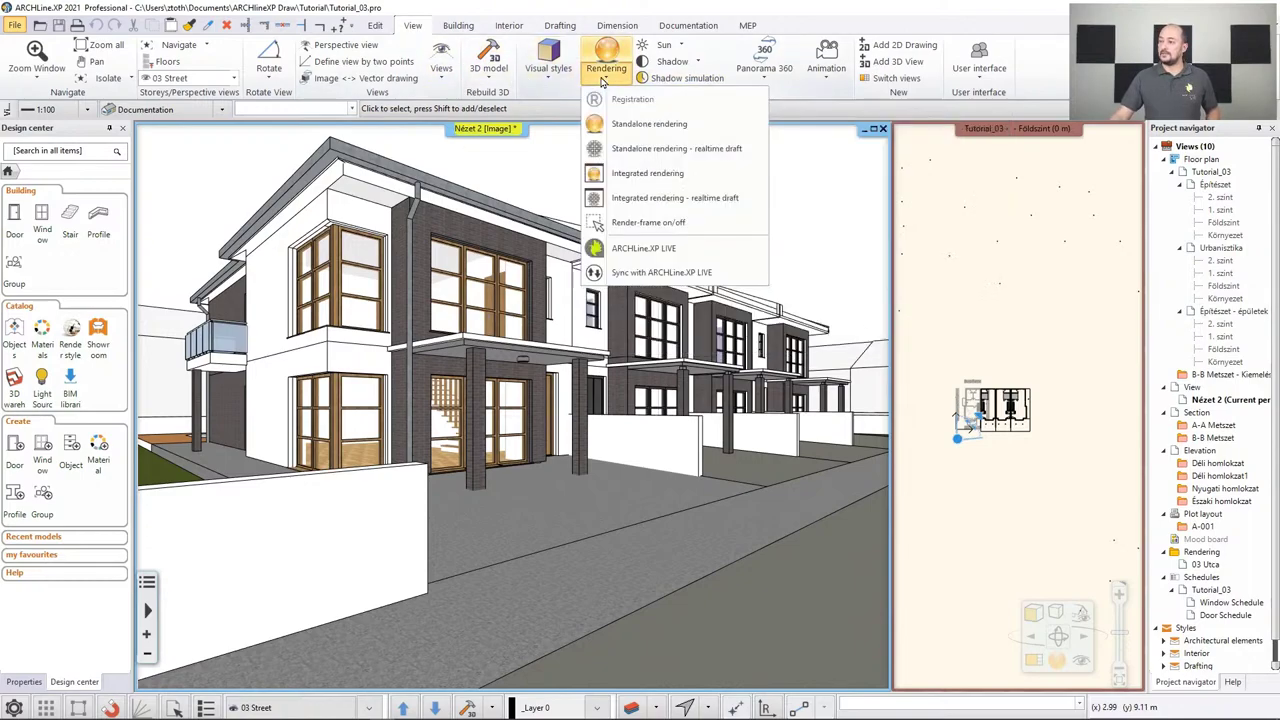
{"action": "left_click", "coordinate": [645, 249]}
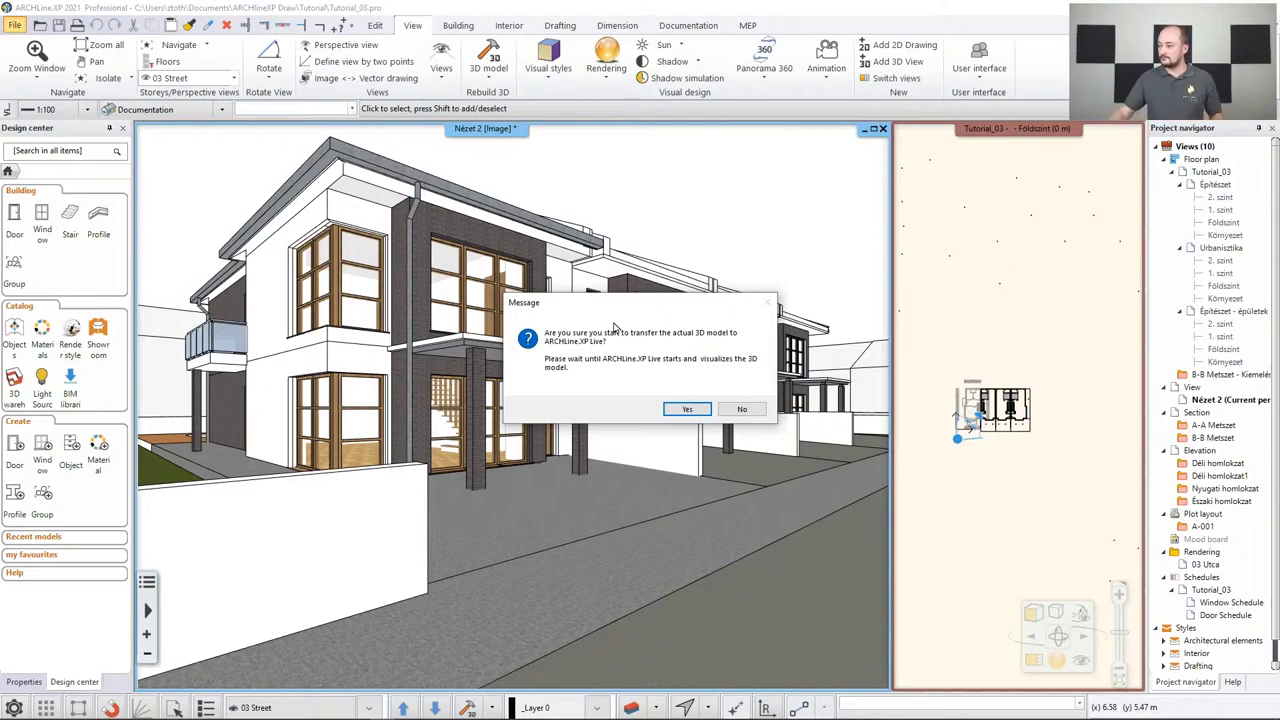
{"action": "left_click", "coordinate": [686, 409]}
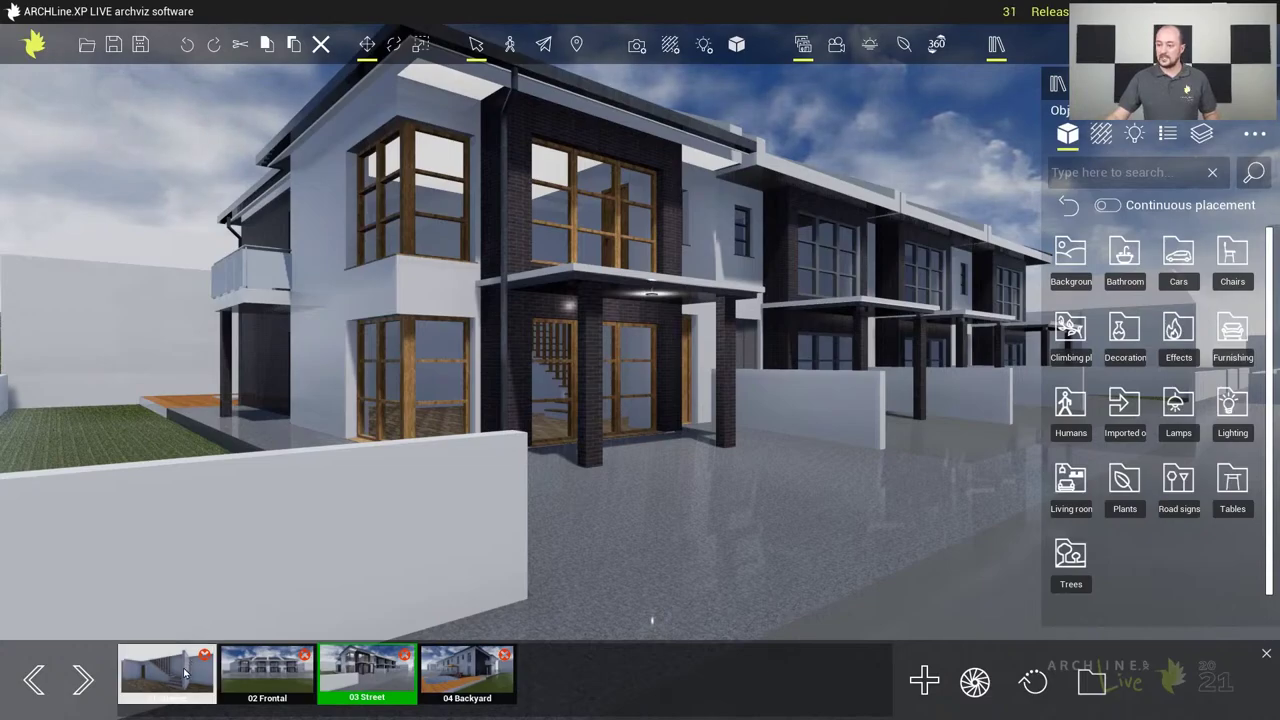
View the saved 02 Frontal, 03 Street and 04 Backyard scenes, ending on 03 Street
{"action": "left_click", "coordinate": [276, 677]}
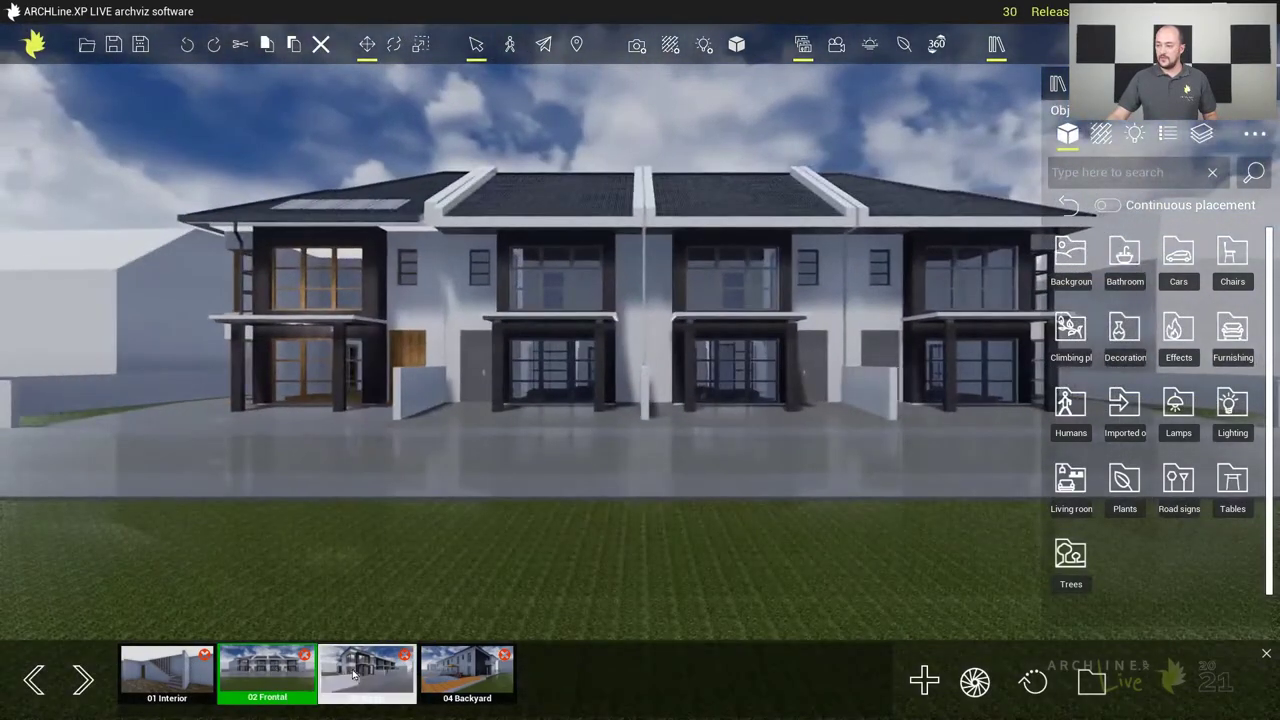
{"action": "left_click", "coordinate": [352, 675]}
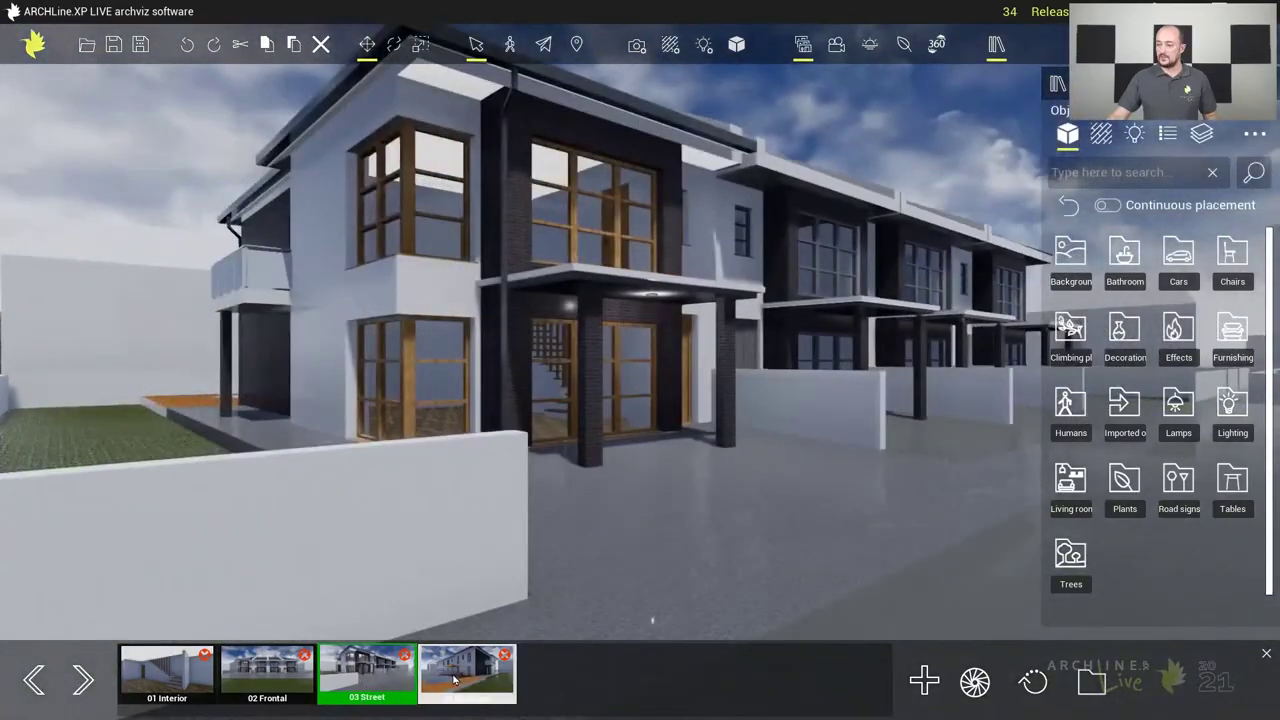
{"action": "left_click", "coordinate": [453, 680]}
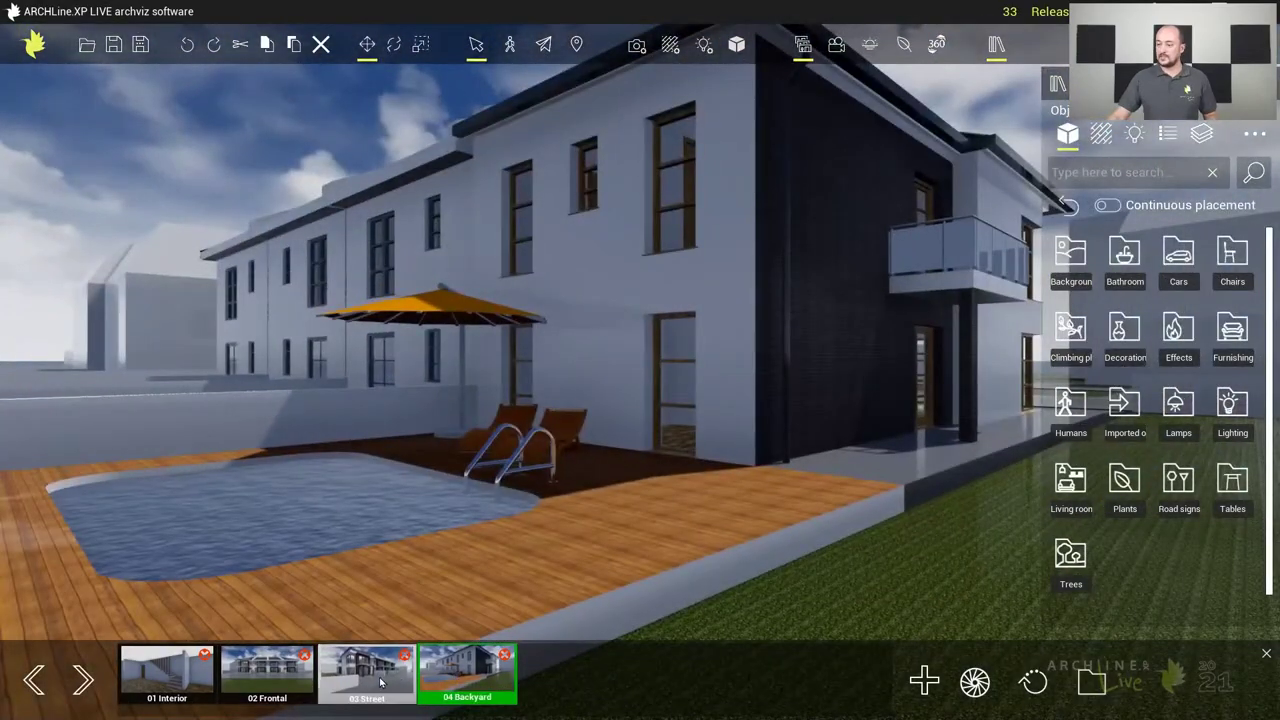
{"action": "left_click", "coordinate": [360, 678]}
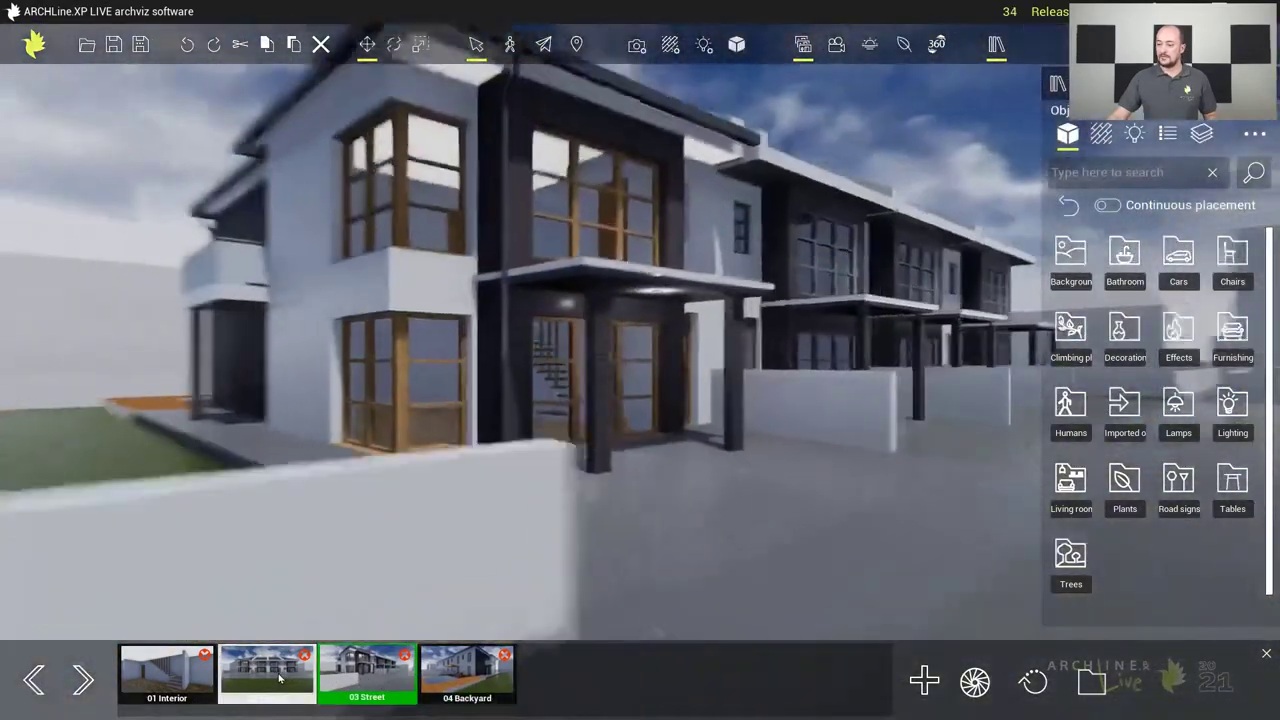
{"action": "left_click", "coordinate": [300, 680]}
{"action": "left_click", "coordinate": [366, 667]}
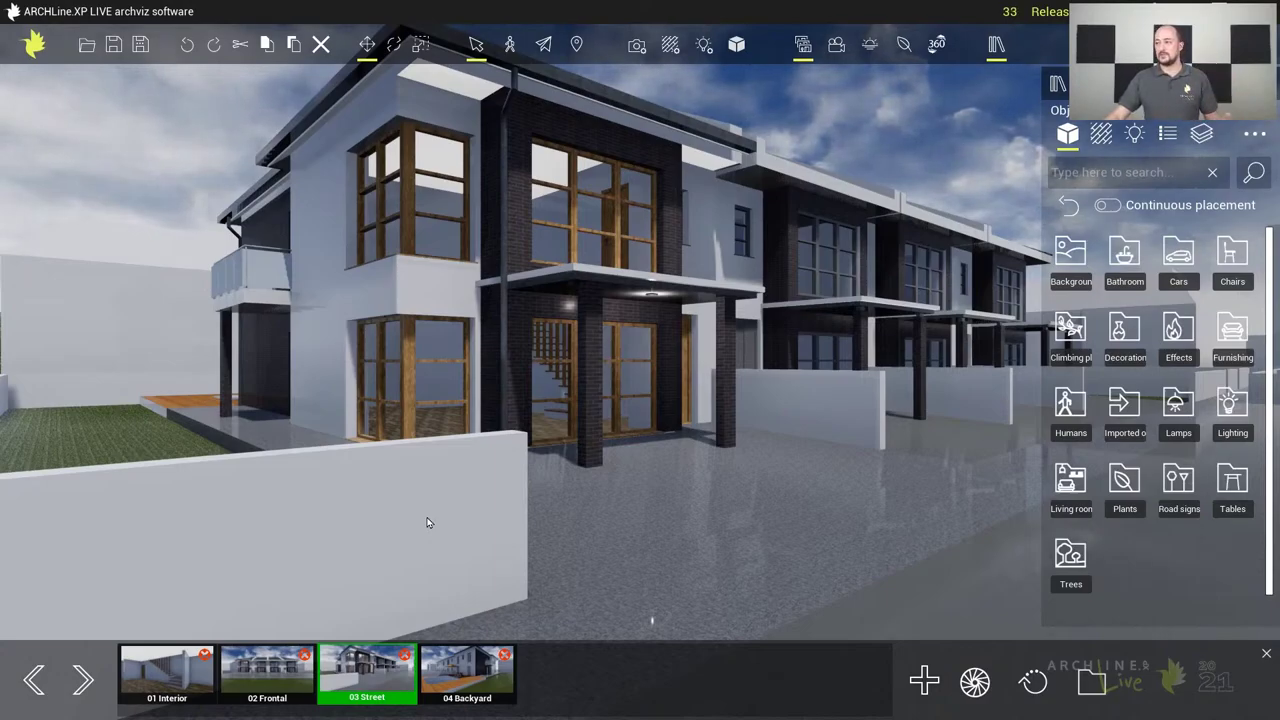
Inspect the material properties of the upper-floor dark brick wall, close them and deselect the wall
{"action": "left_click", "coordinate": [516, 211]}
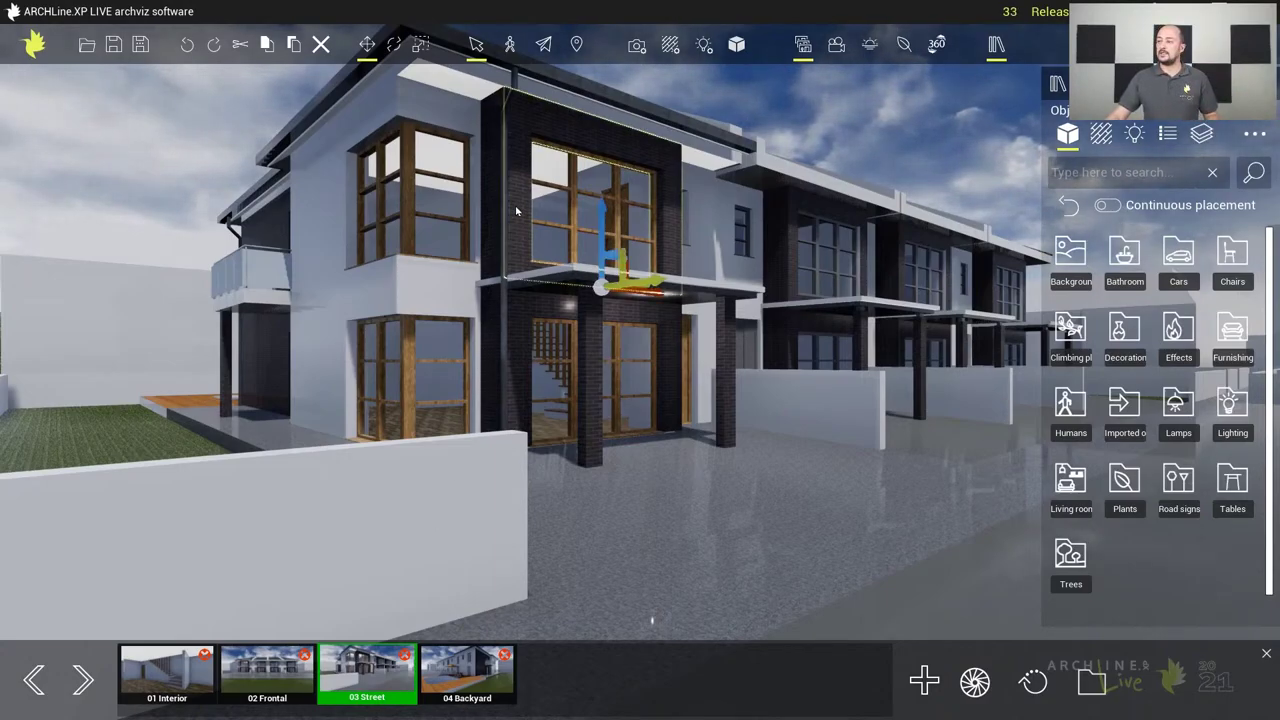
{"action": "left_click", "coordinate": [670, 45]}
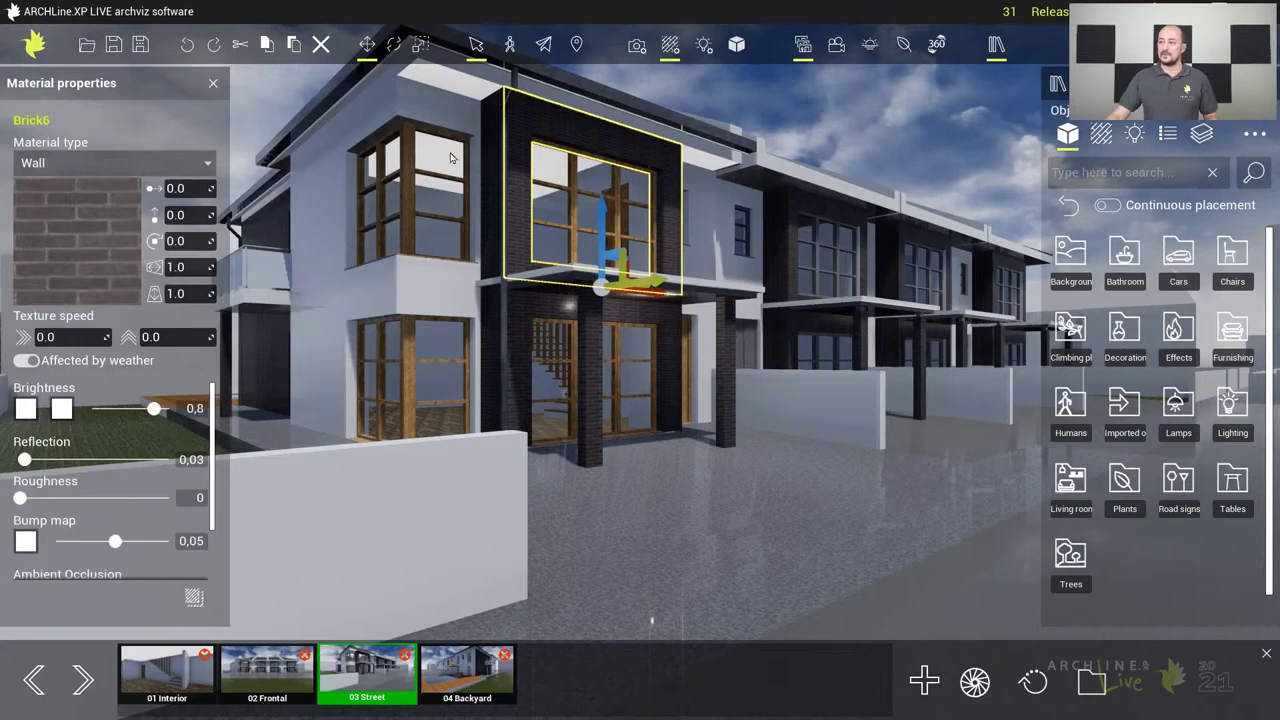
{"action": "left_click", "coordinate": [212, 86]}
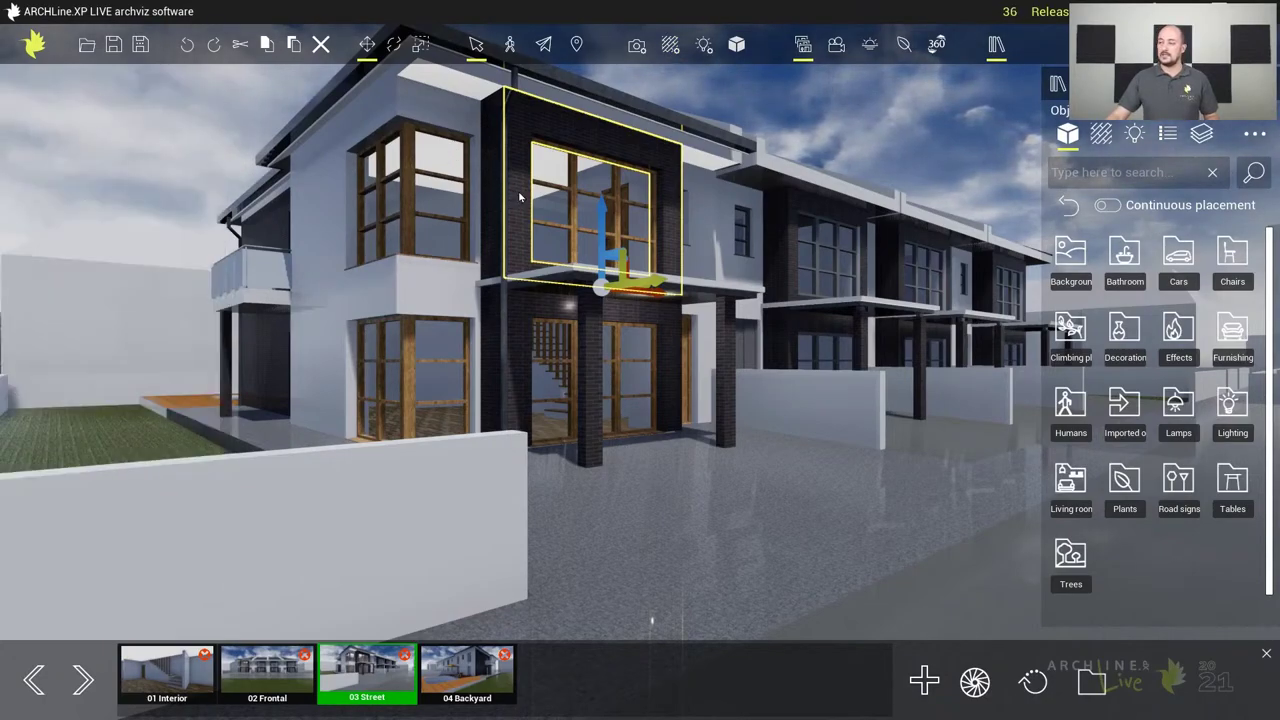
{"action": "key", "text": "Escape"}
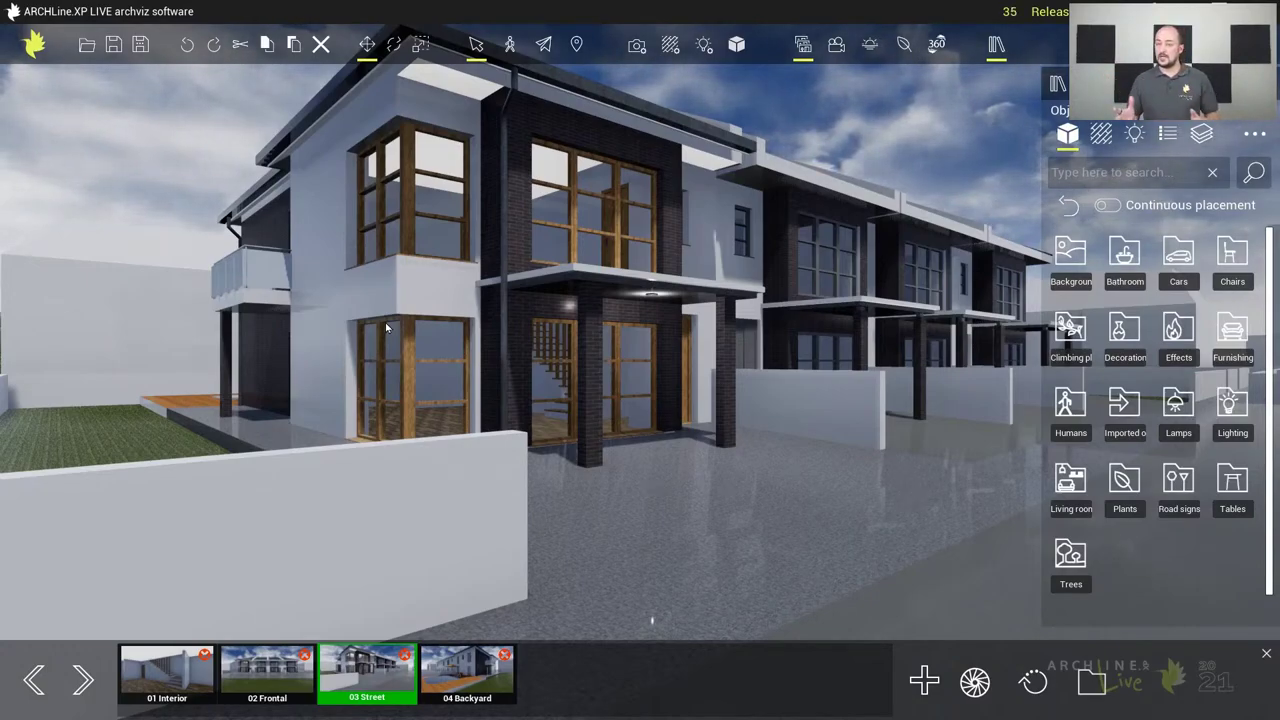
Try a slight increase in precipitation and return it to minimum, and reduce the cloud amount for a clearer sky
{"action": "left_click", "coordinate": [870, 45]}
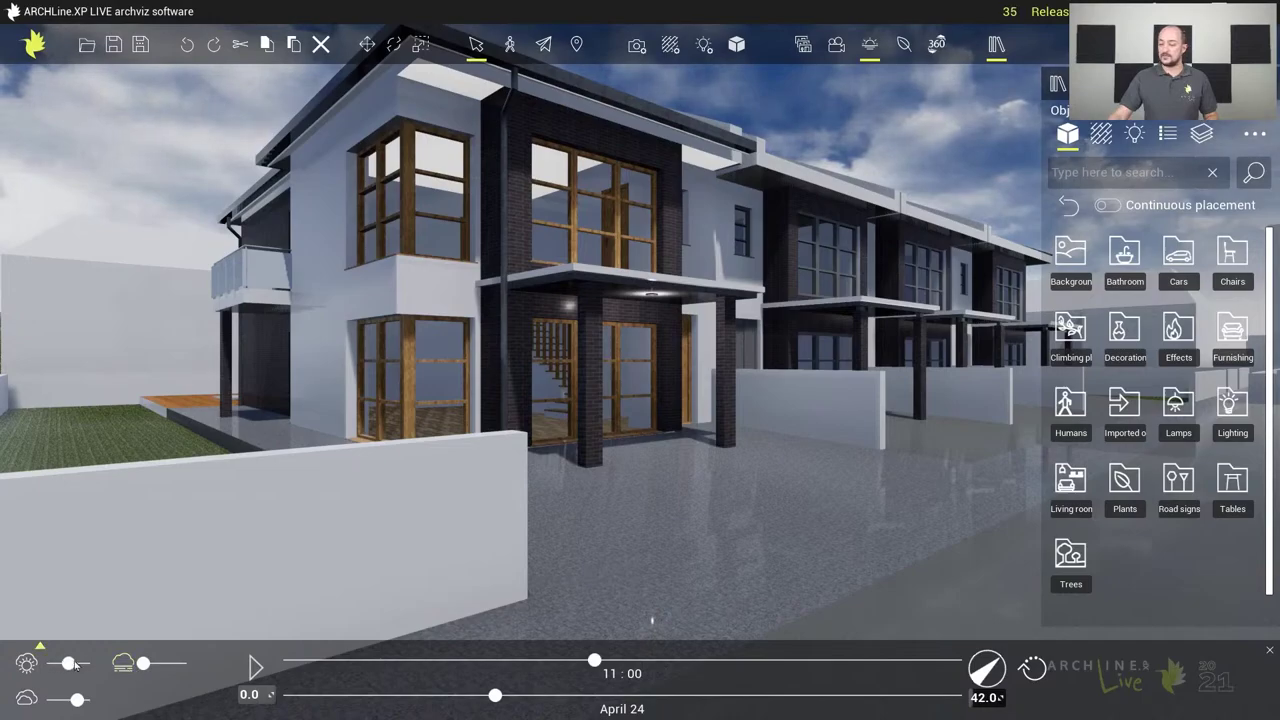
{"action": "left_click", "coordinate": [146, 663]}
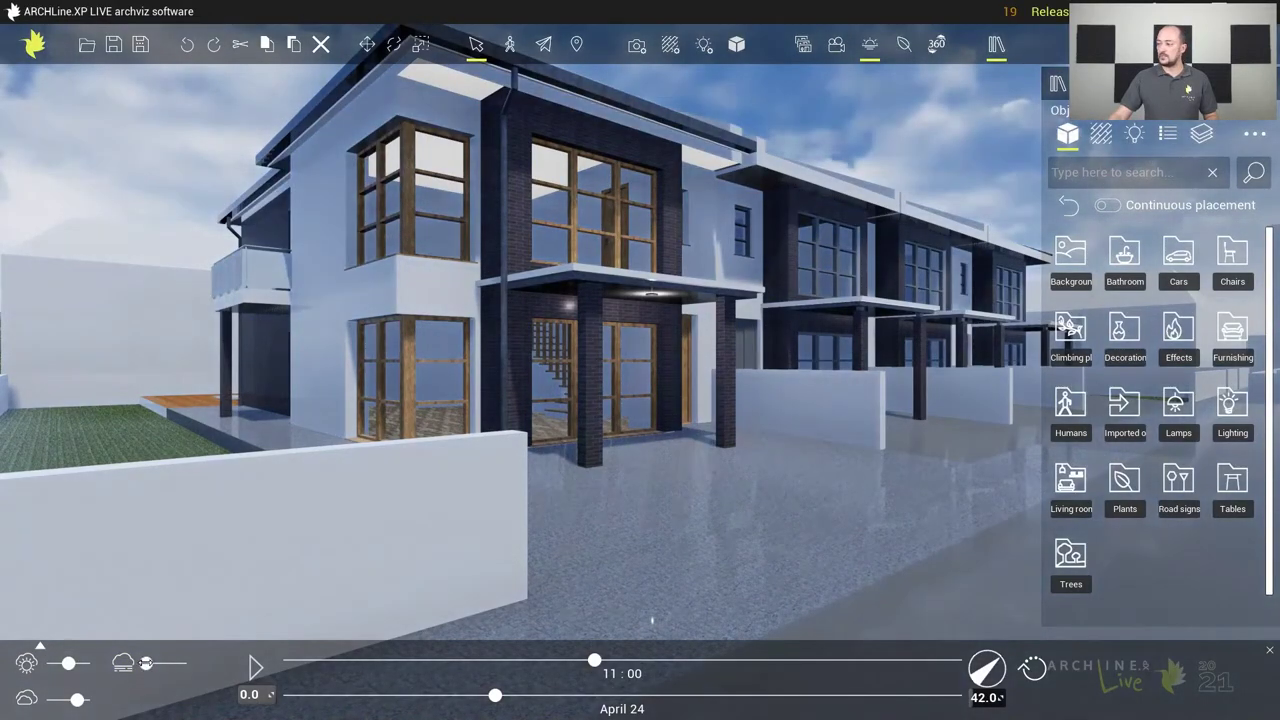
{"action": "left_click_drag", "start_coordinate": [146, 663], "coordinate": [143, 663]}
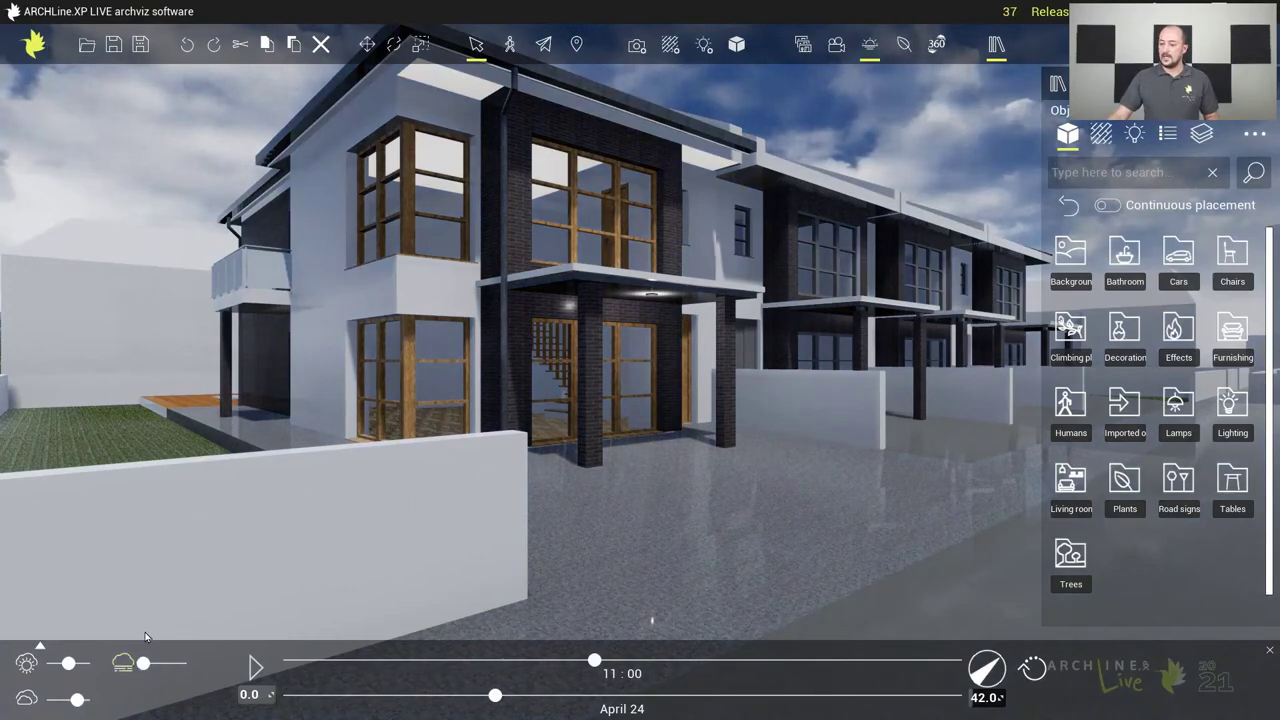
{"action": "left_click_drag", "start_coordinate": [77, 699], "coordinate": [59, 700]}
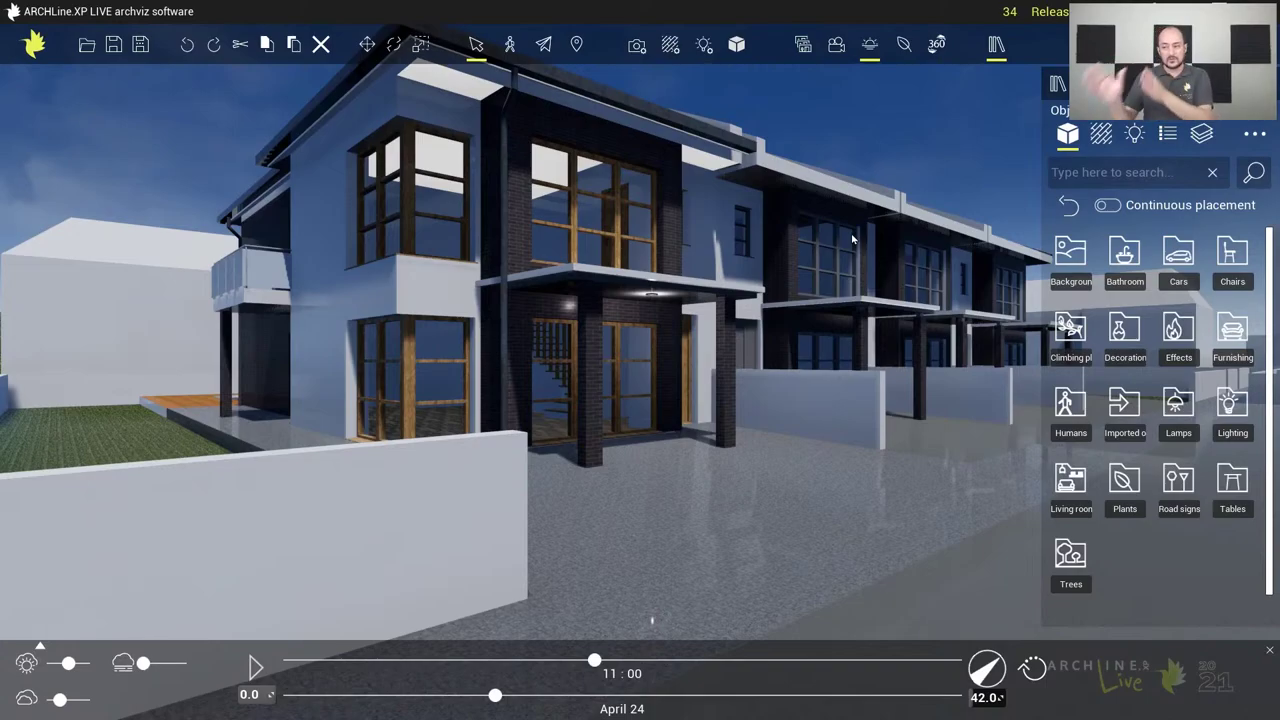
Set the sun's time to 10:59 and the date to April 10 for the 03 Street view
{"action": "left_click_drag", "start_coordinate": [590, 658], "coordinate": [594, 660]}
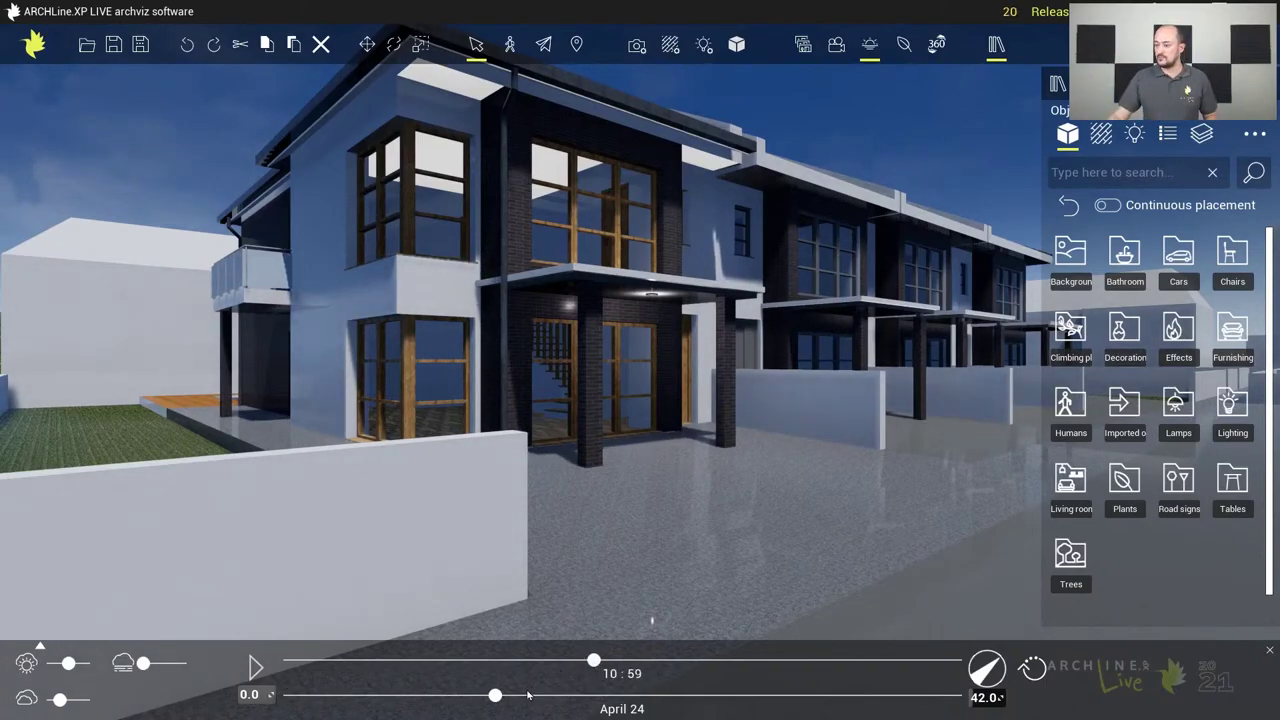
{"action": "left_click_drag", "start_coordinate": [495, 694], "coordinate": [469, 694]}
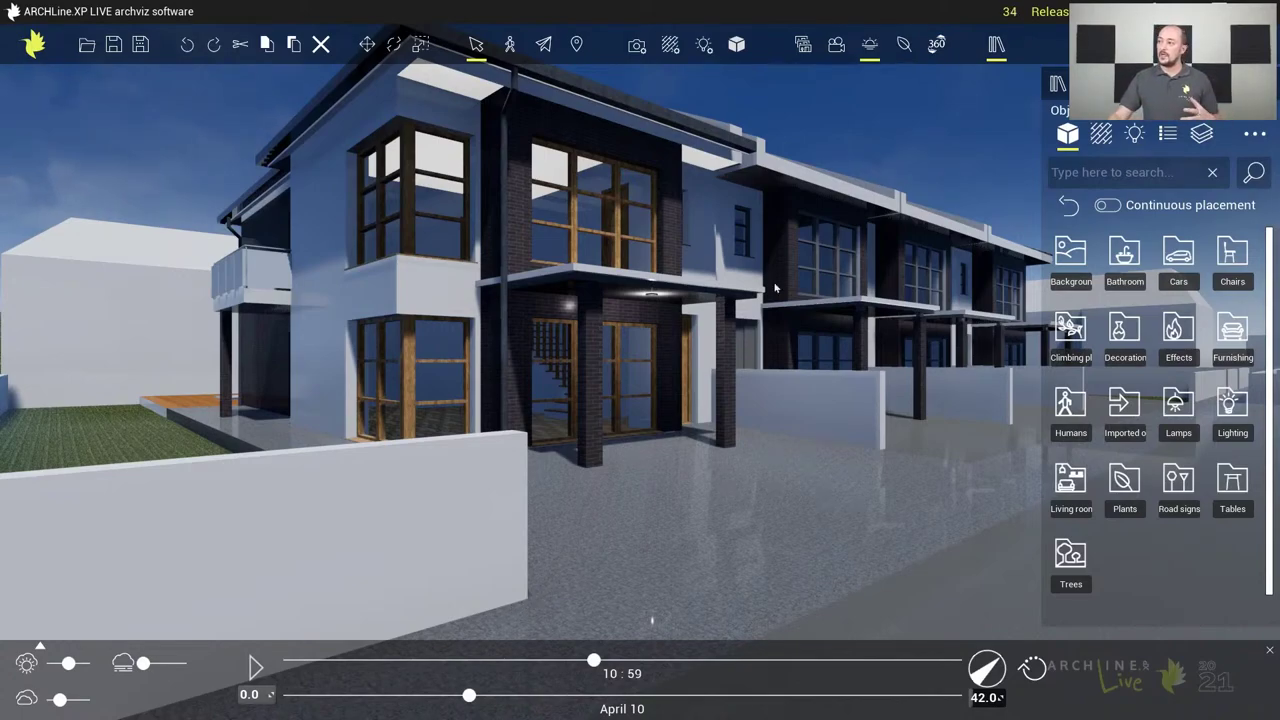
Switch to the 04 Backyard view and set its time of day to 14:45
{"action": "left_click", "coordinate": [802, 46]}
{"action": "left_click", "coordinate": [466, 672]}
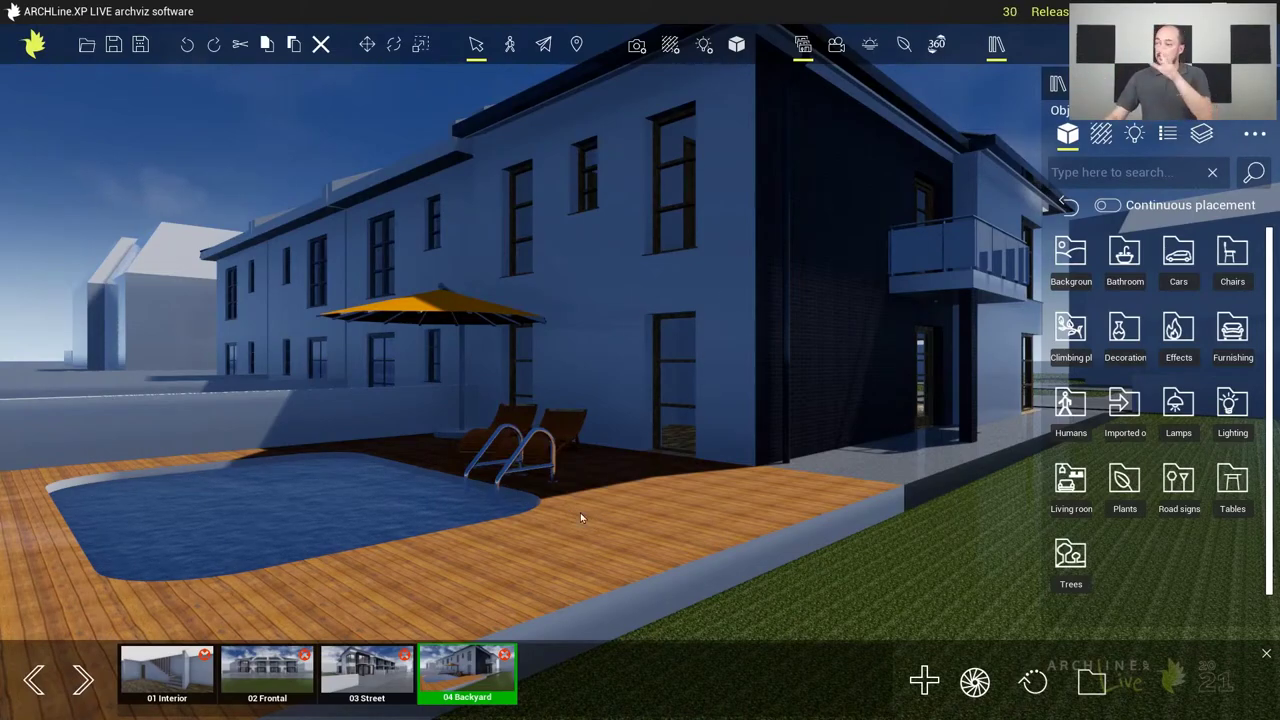
{"action": "left_click", "coordinate": [870, 44]}
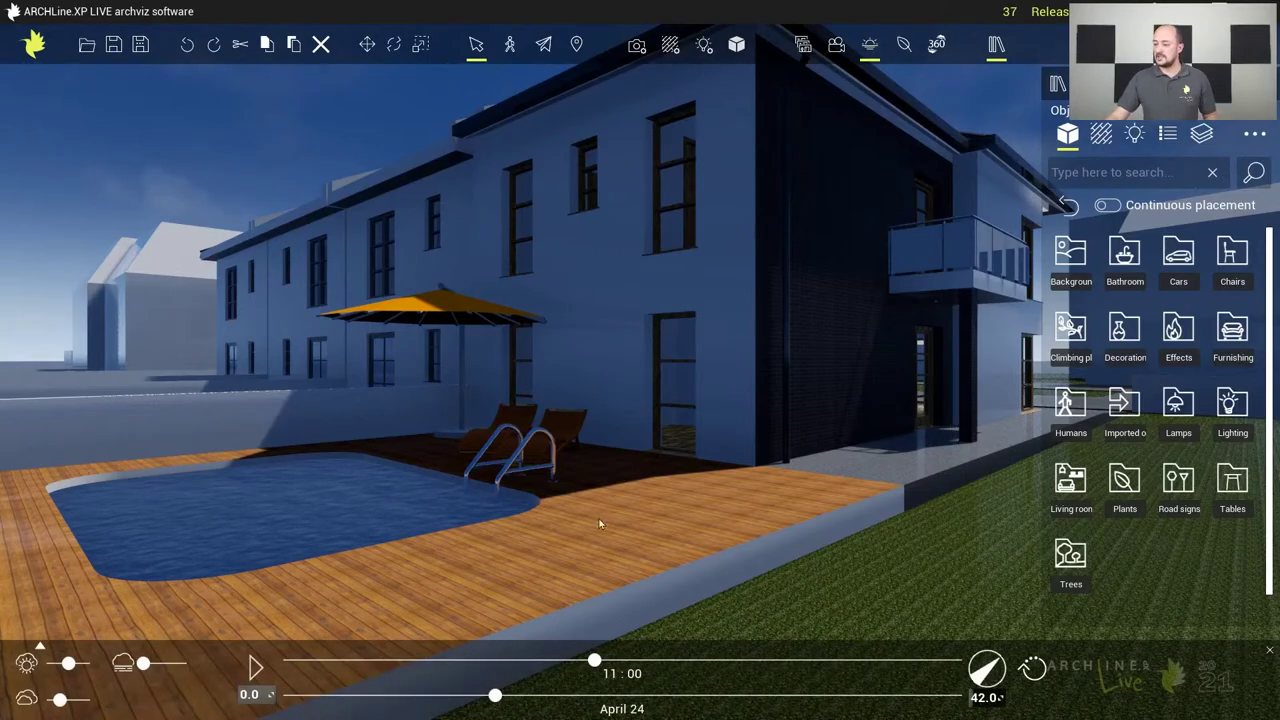
{"action": "left_click_drag", "start_coordinate": [597, 665], "coordinate": [700, 662]}
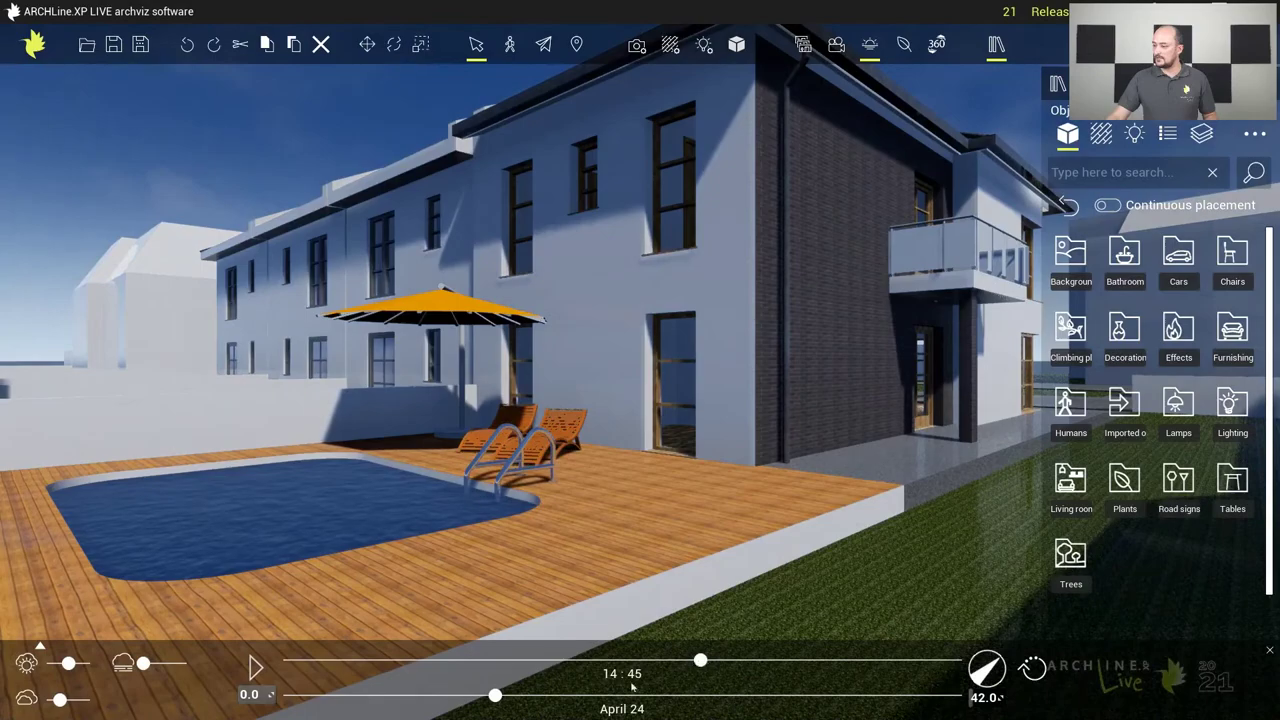
Set the sun's date to May 9 for the 04 Backyard view, then return to the 03 Street view
{"action": "left_click_drag", "start_coordinate": [495, 694], "coordinate": [523, 694]}
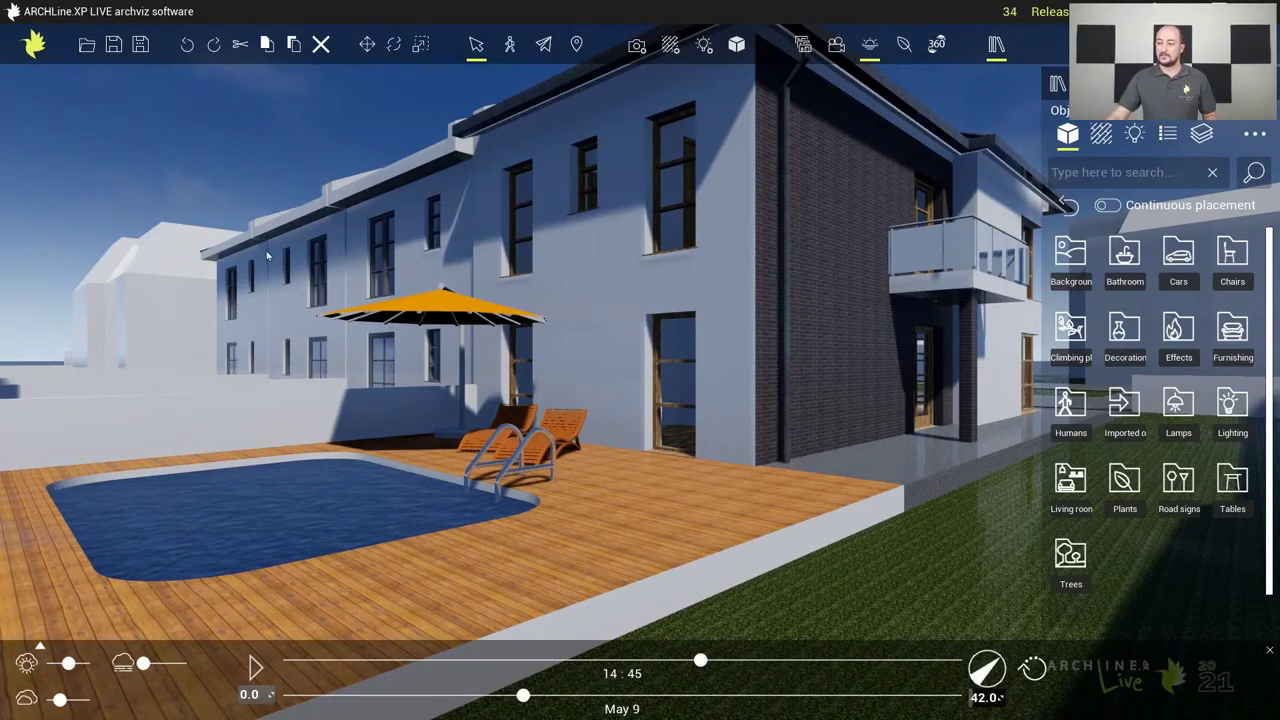
{"action": "left_click", "coordinate": [801, 46]}
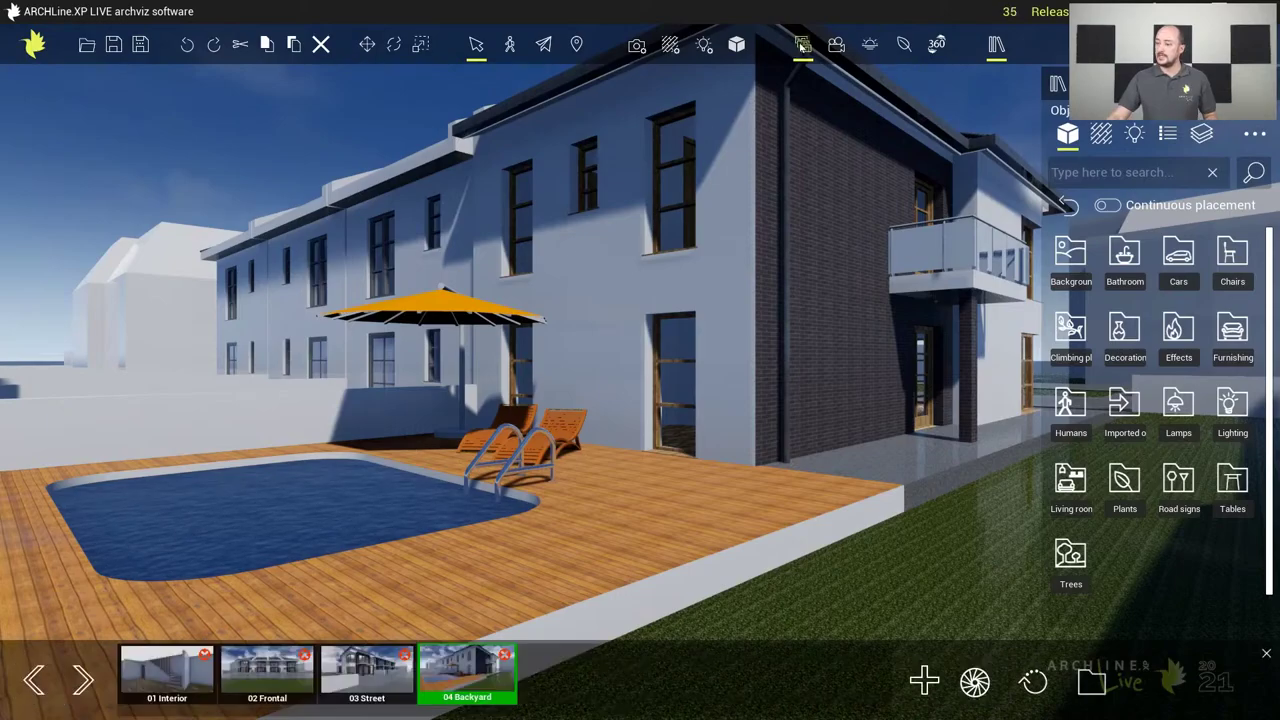
{"action": "left_click", "coordinate": [370, 672]}
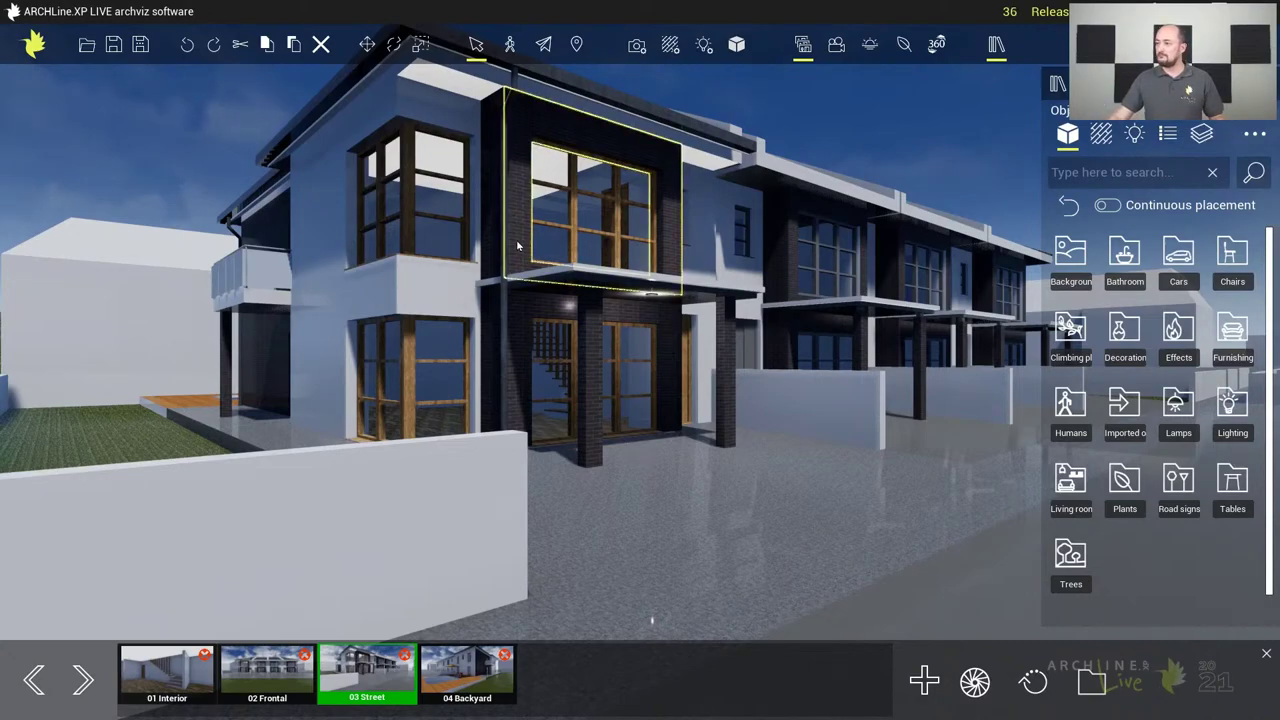
Set the brightness of the upper-floor wall's Brick6 material to 0.852 and close its properties
{"action": "left_click", "coordinate": [671, 46]}
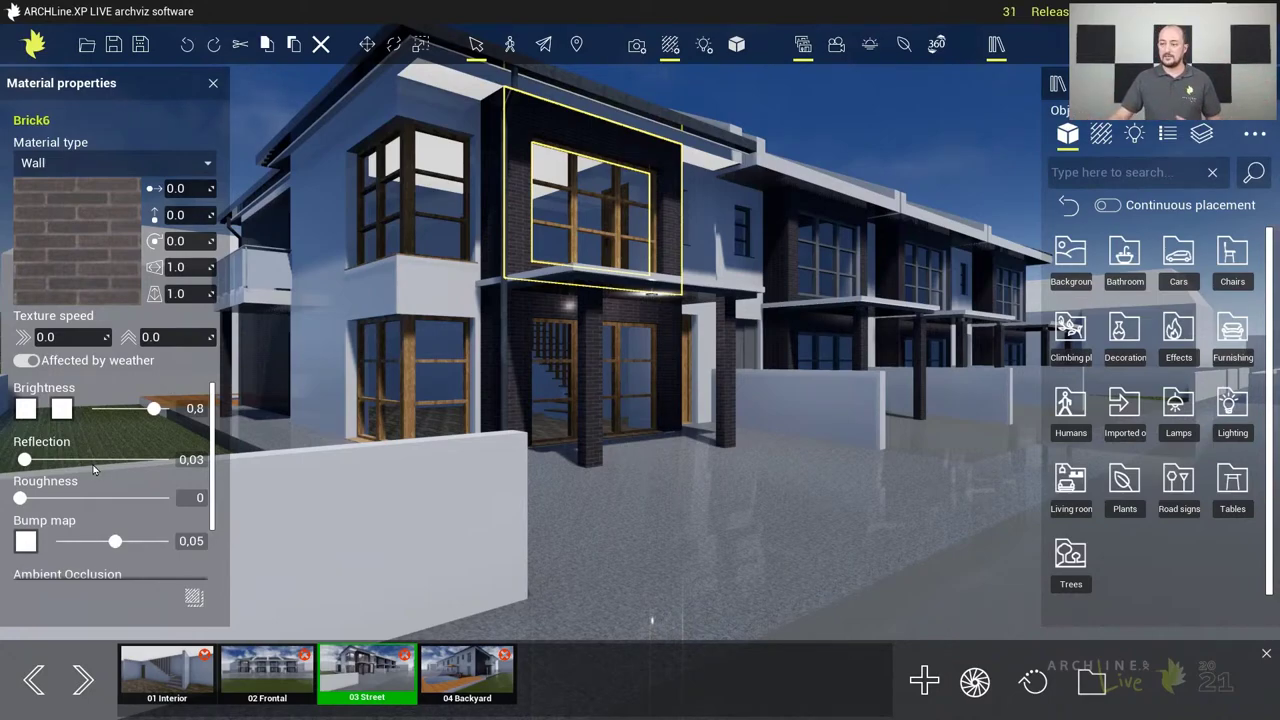
{"action": "mouse_move", "coordinate": [155, 410]}
{"action": "left_mouse_down"}
{"action": "mouse_move", "coordinate": [123, 420]}
{"action": "mouse_move", "coordinate": [152, 409]}
{"action": "left_mouse_up"}
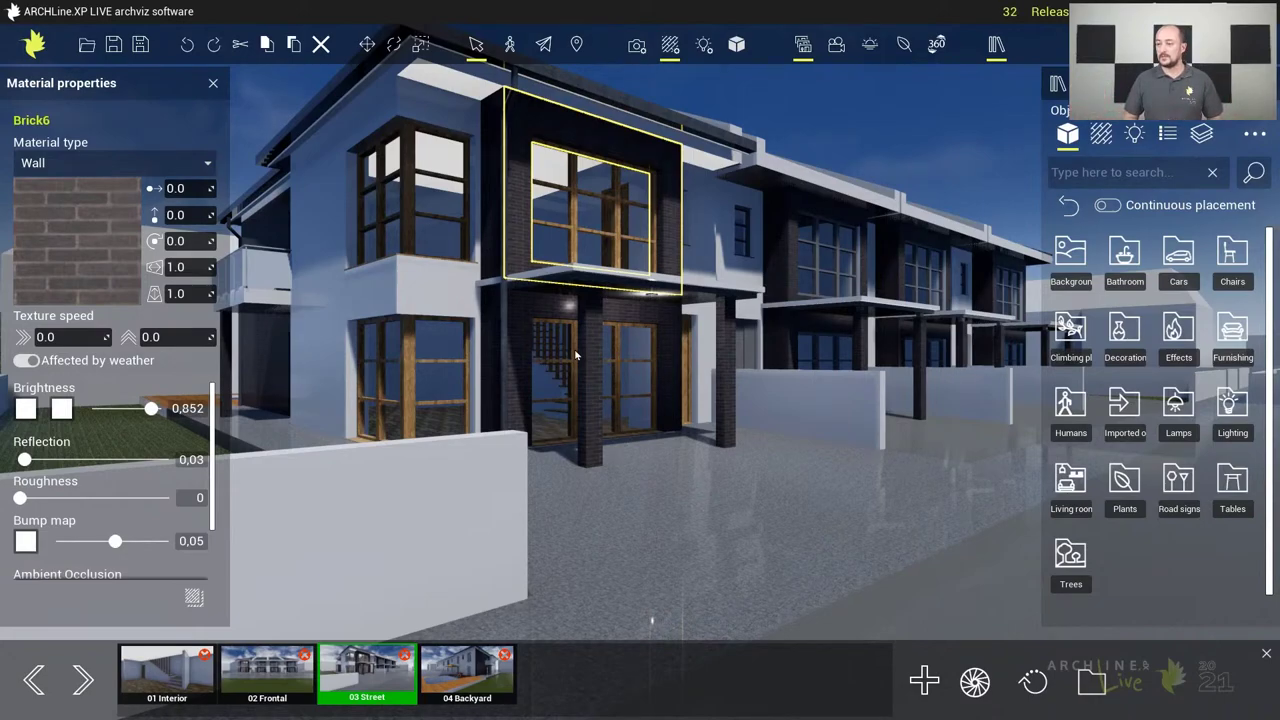
{"action": "left_click", "coordinate": [214, 85]}
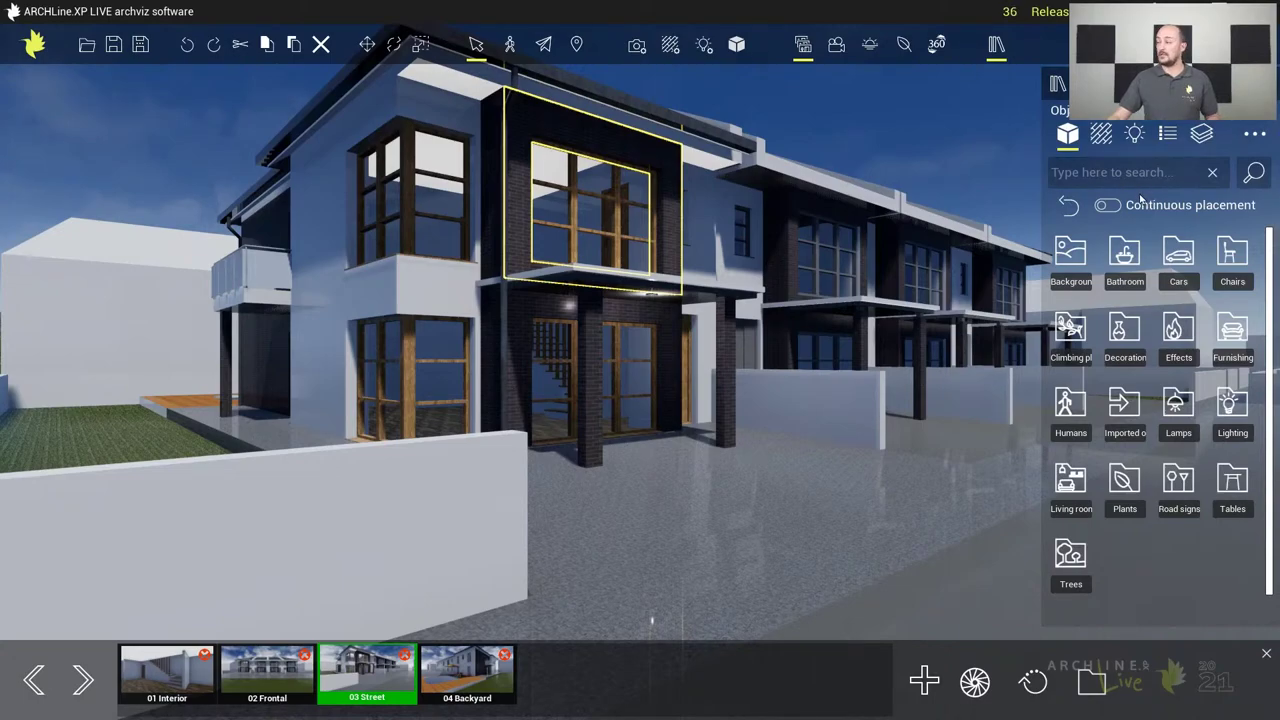
Switch to the 04 Backyard view, frame the pool and list the Water materials from the material library
{"action": "left_click", "coordinate": [1002, 52]}
{"action": "left_click", "coordinate": [1002, 52]}
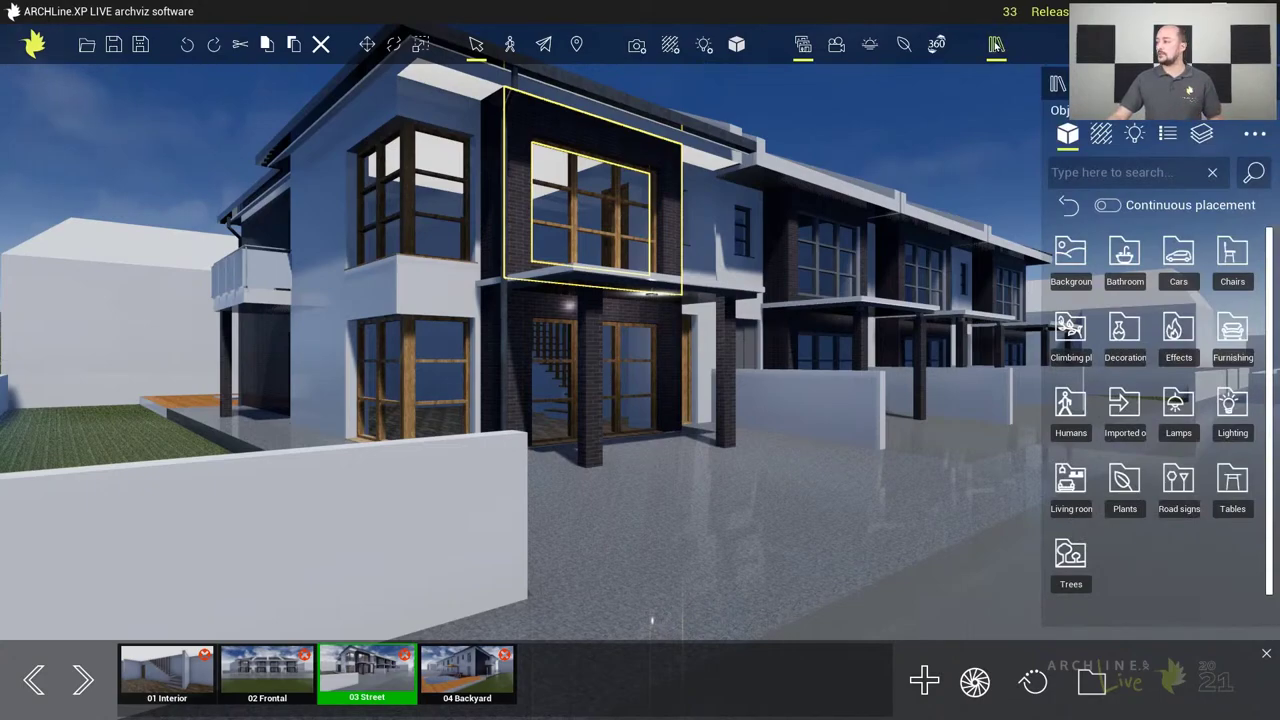
{"action": "left_click", "coordinate": [1101, 138]}
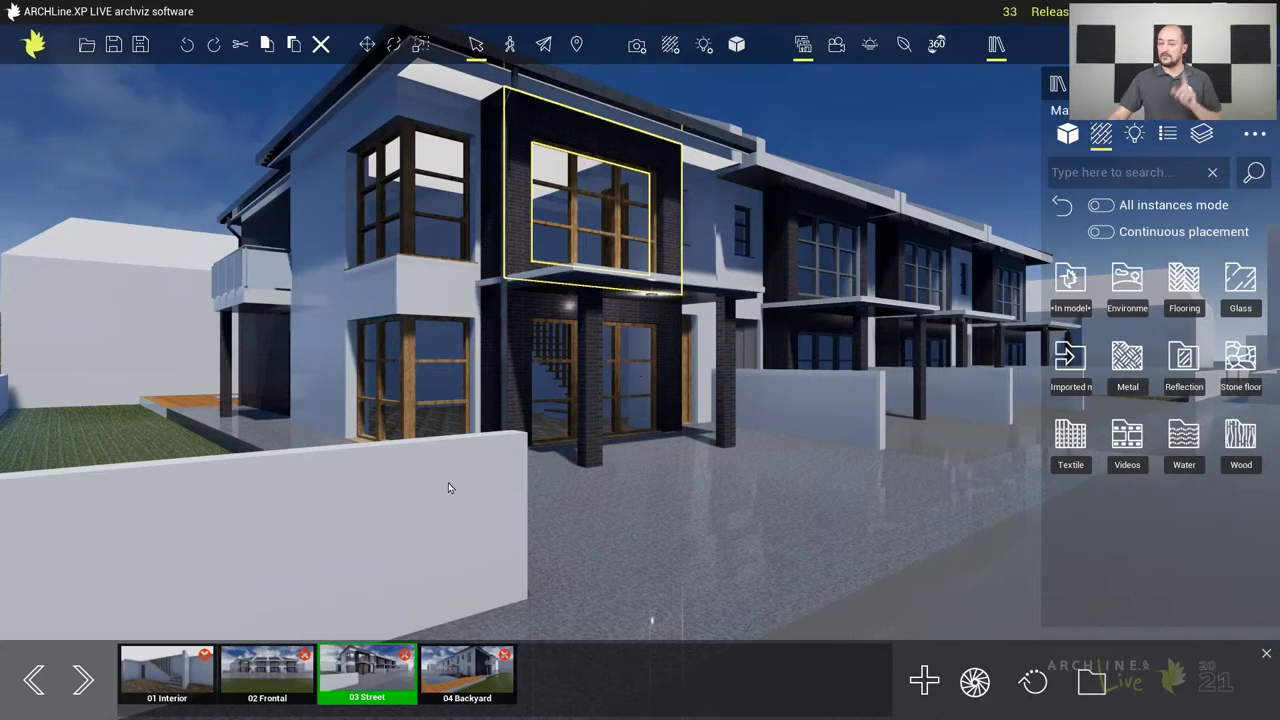
{"action": "left_click", "coordinate": [444, 673]}
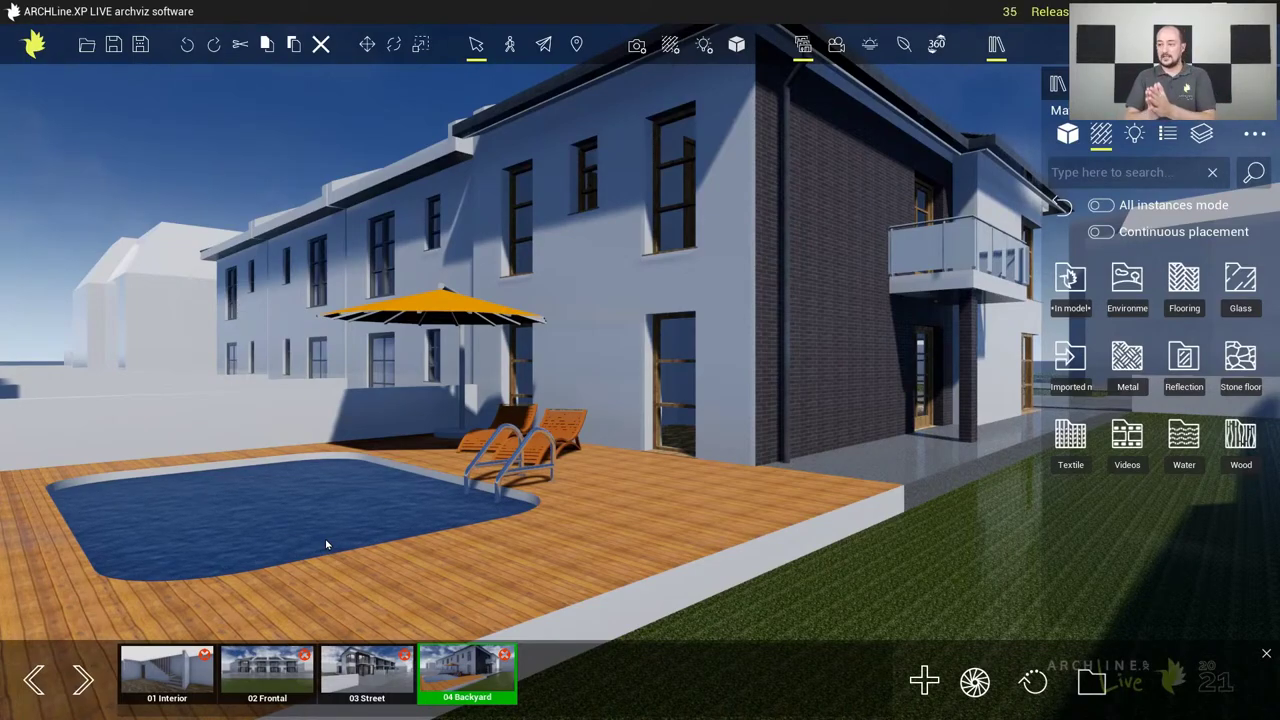
{"action": "left_click_drag", "start_coordinate": [324, 537], "coordinate": [507, 514]}
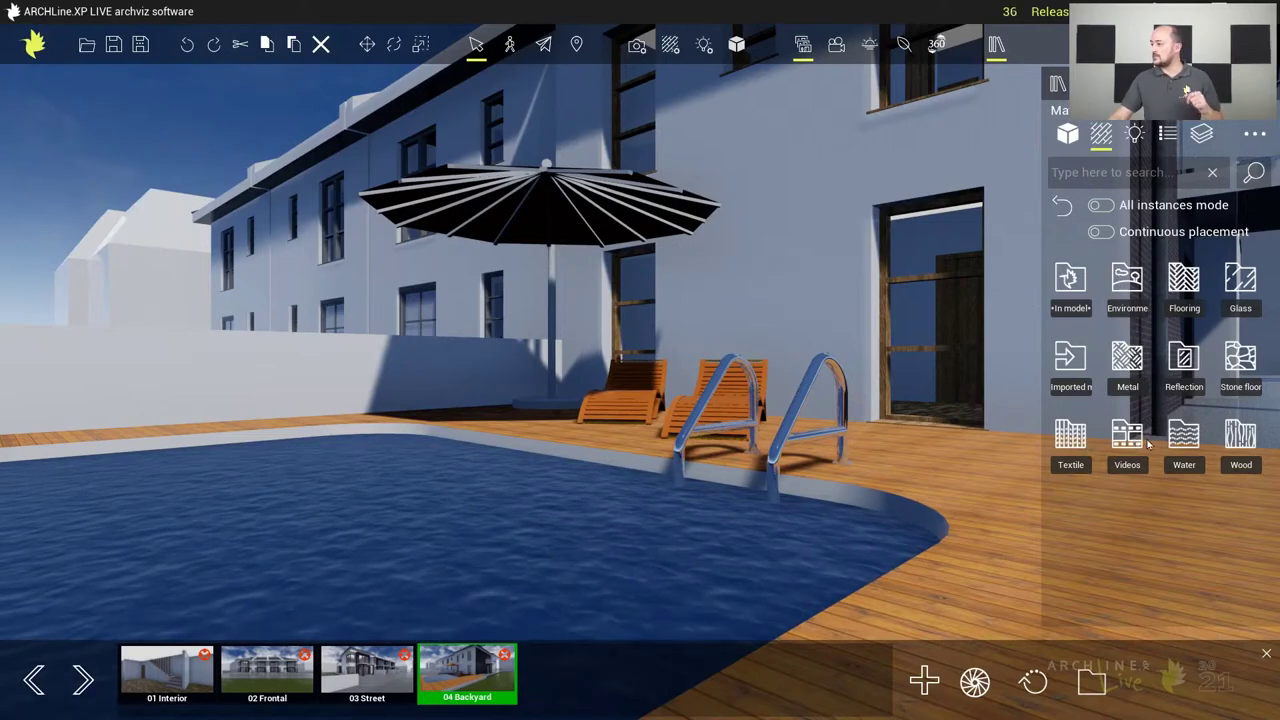
{"action": "left_click", "coordinate": [1184, 437]}
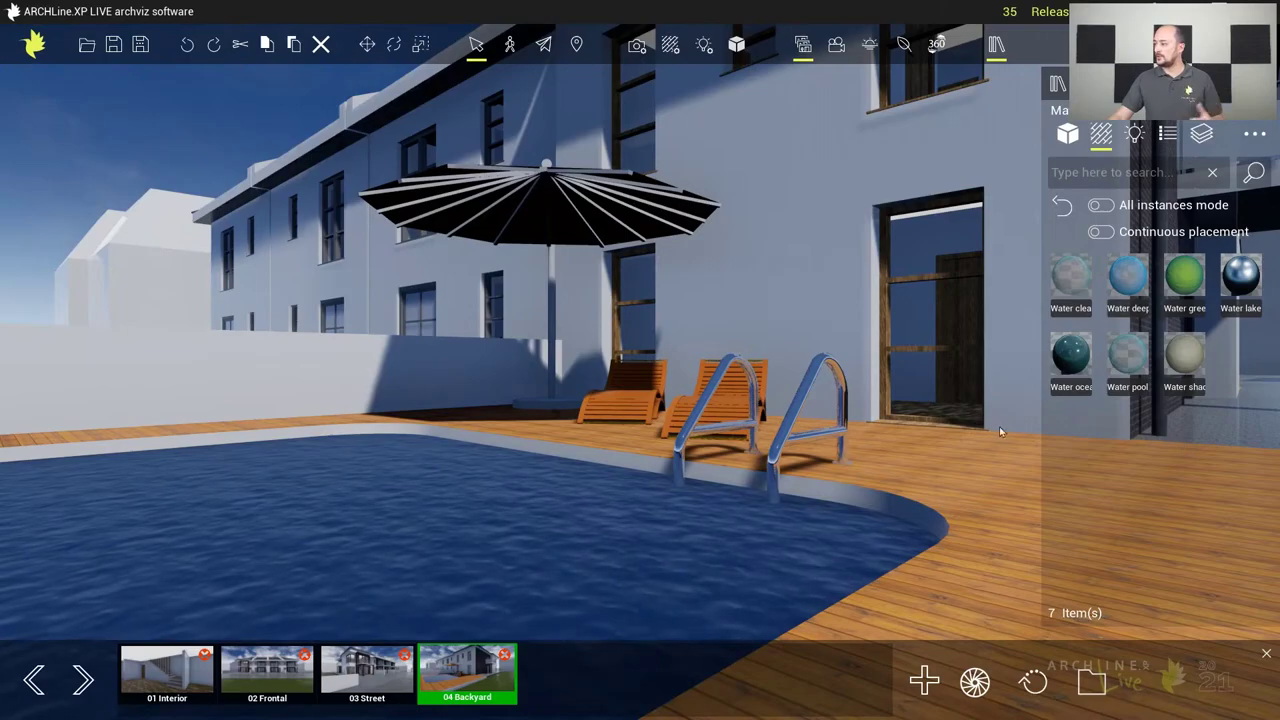
{"action": "scroll", "coordinate": [628, 465], "scroll_direction": "down", "scroll_amount": 5}
{"action": "left_click_drag", "start_coordinate": [631, 451], "coordinate": [500, 572]}
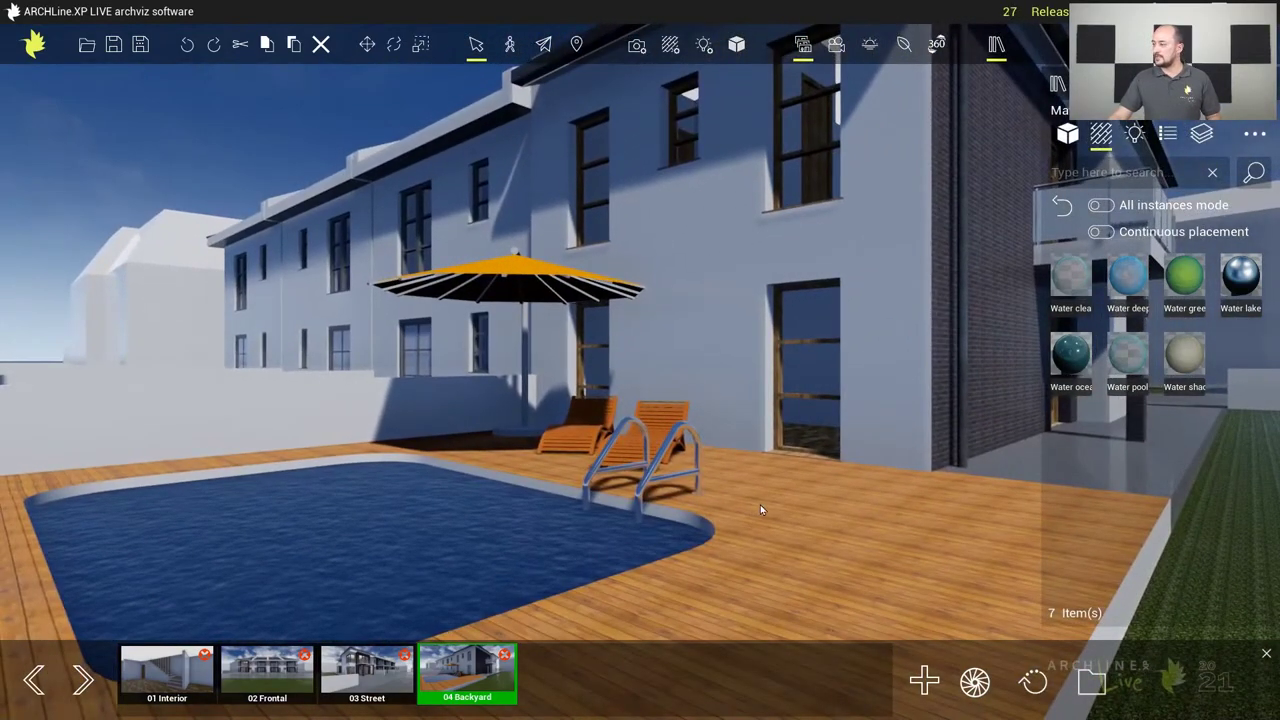
Try the clear and deep water materials on the pool surface, finishing with the pool water material
{"action": "left_click_drag", "start_coordinate": [1070, 280], "coordinate": [525, 540]}
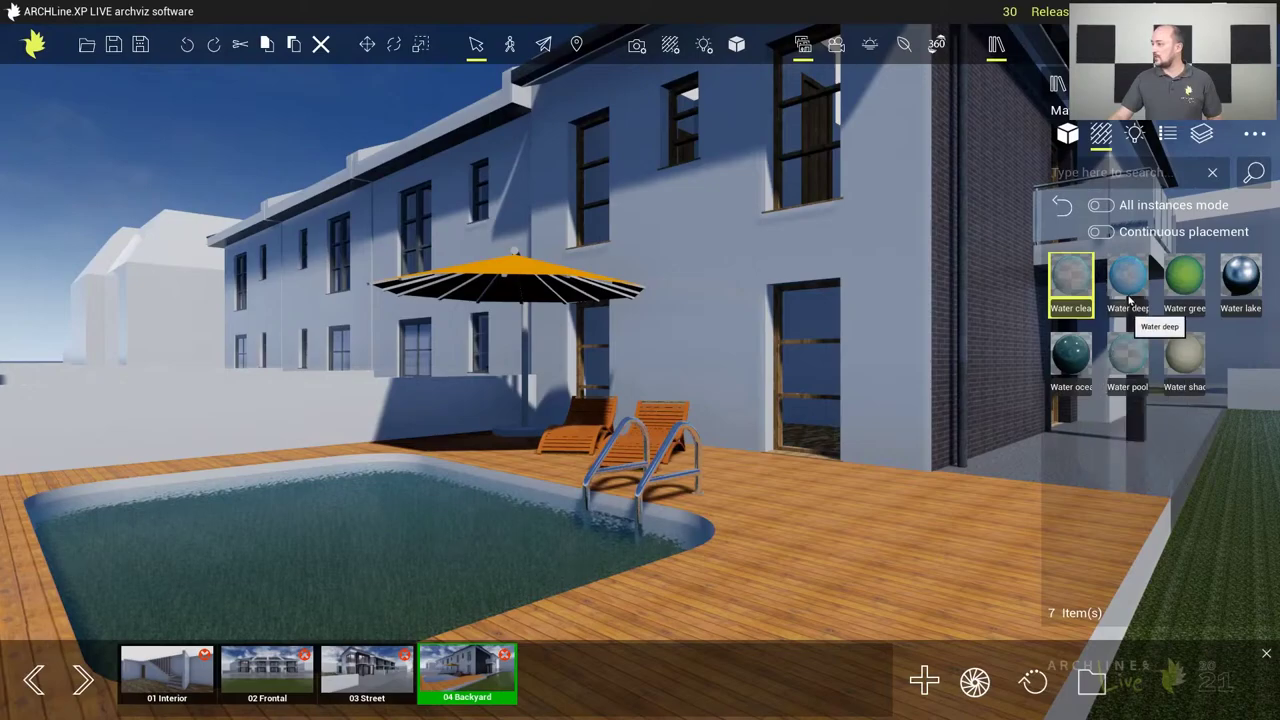
{"action": "mouse_move", "coordinate": [1130, 290]}
{"action": "left_click_drag", "start_coordinate": [1130, 290], "coordinate": [534, 548]}
{"action": "left_click_drag", "start_coordinate": [1128, 355], "coordinate": [402, 569]}
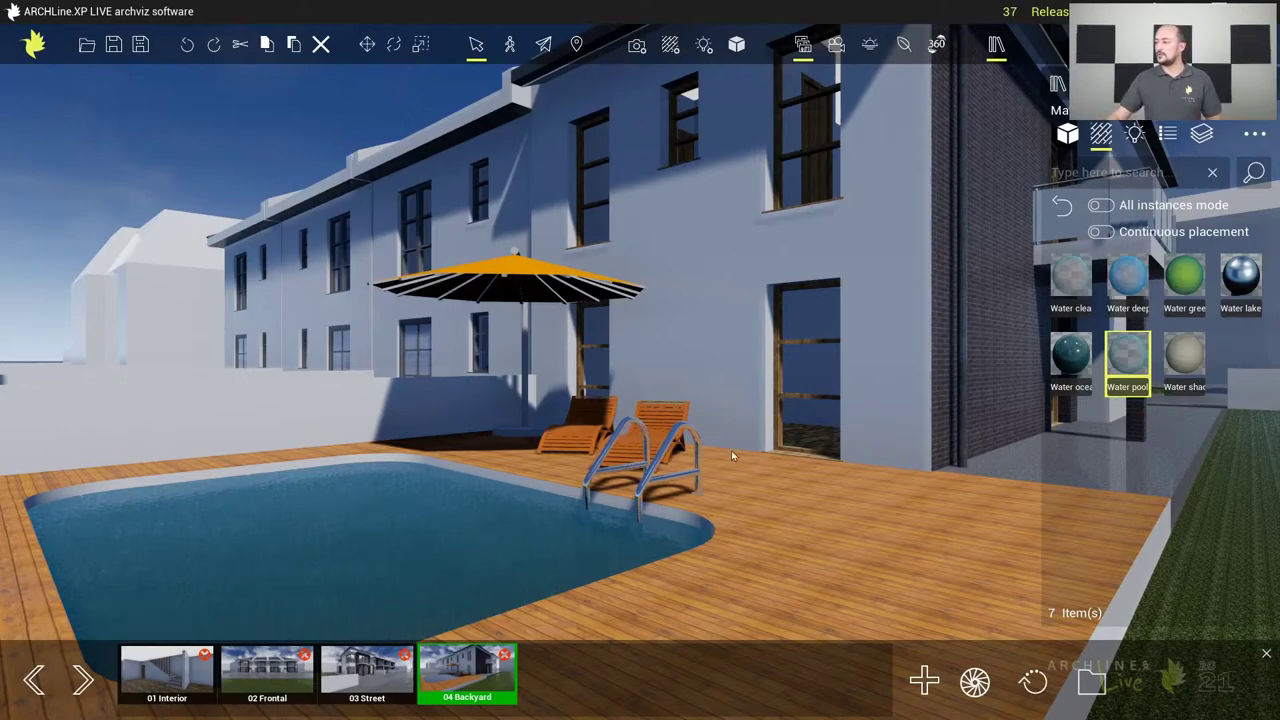
From the Glass materials, try Acrylic glass and Dark glass on the balcony railing panels, finishing with the Brown tint material
{"action": "left_click_drag", "start_coordinate": [762, 430], "coordinate": [1024, 313]}
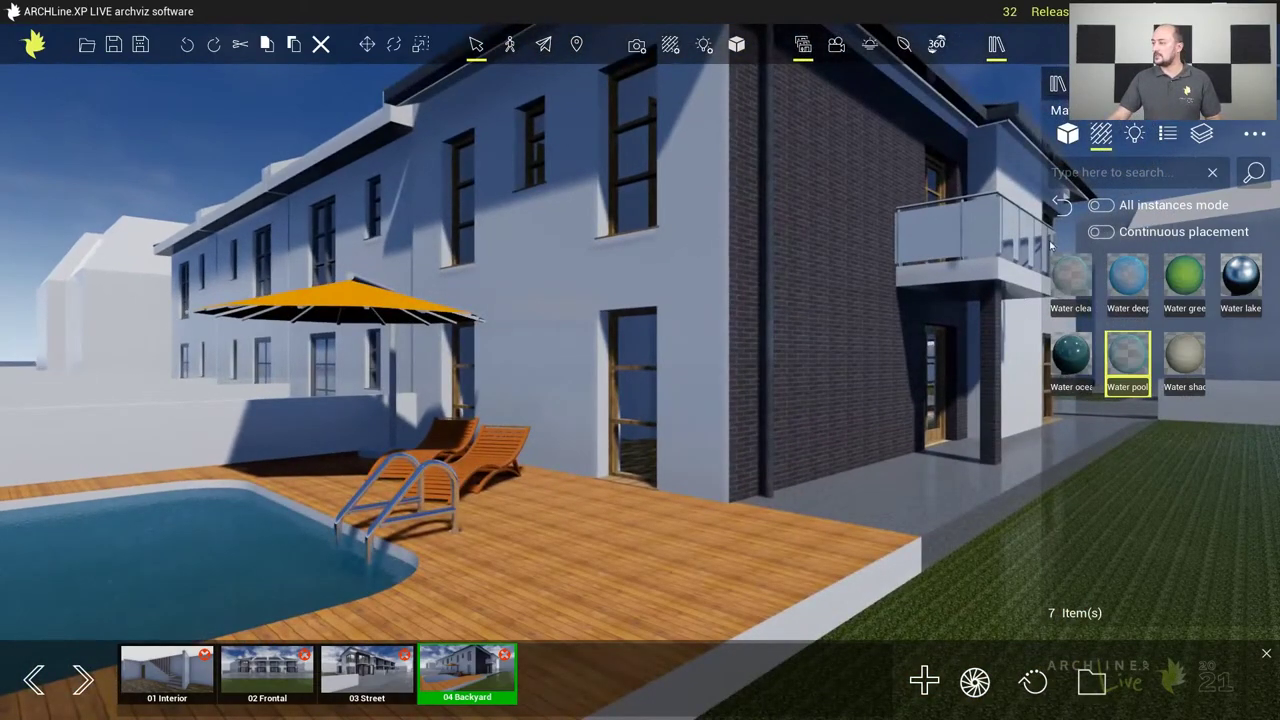
{"action": "left_click", "coordinate": [1062, 206]}
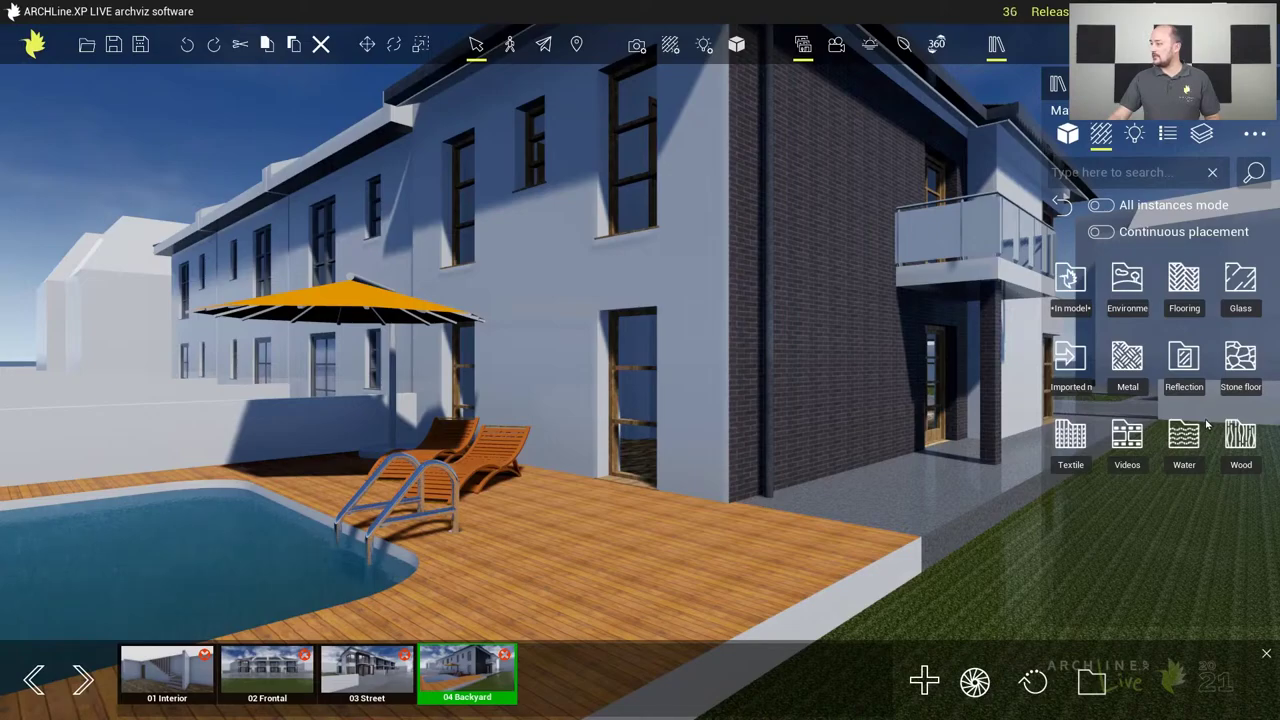
{"action": "left_click", "coordinate": [1240, 279]}
{"action": "mouse_move", "coordinate": [1186, 343]}
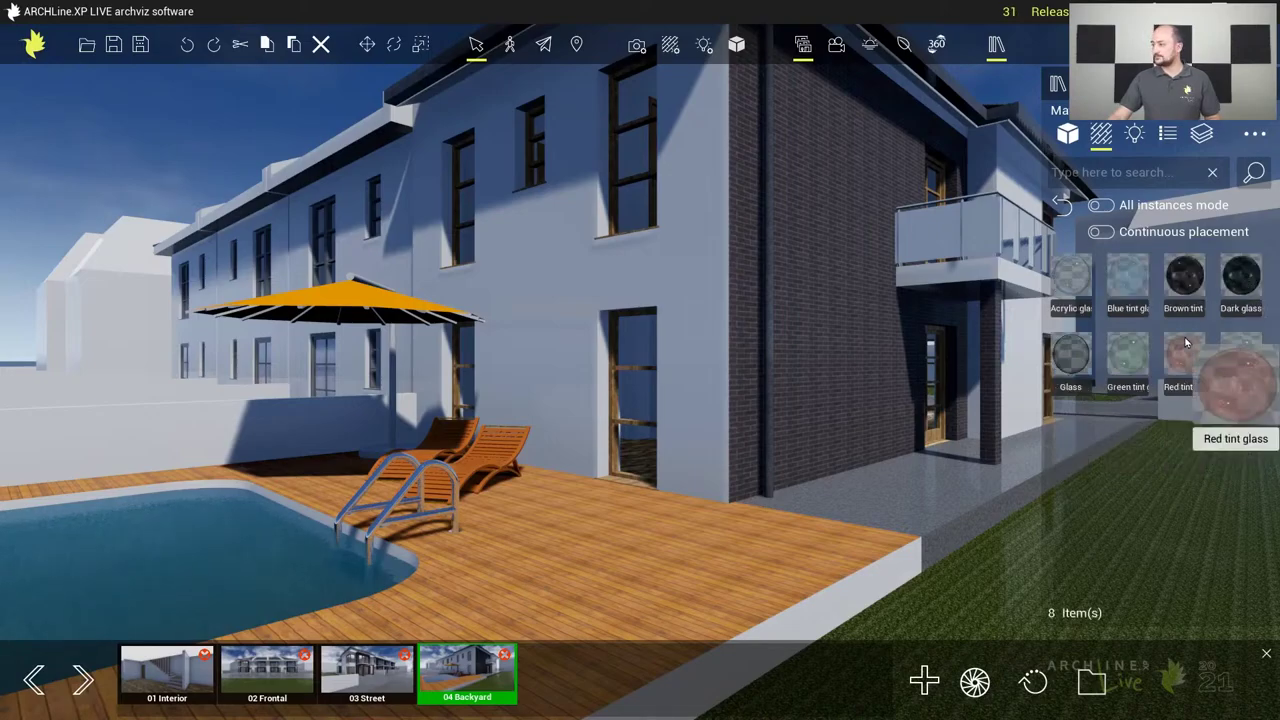
{"action": "mouse_move", "coordinate": [1079, 274]}
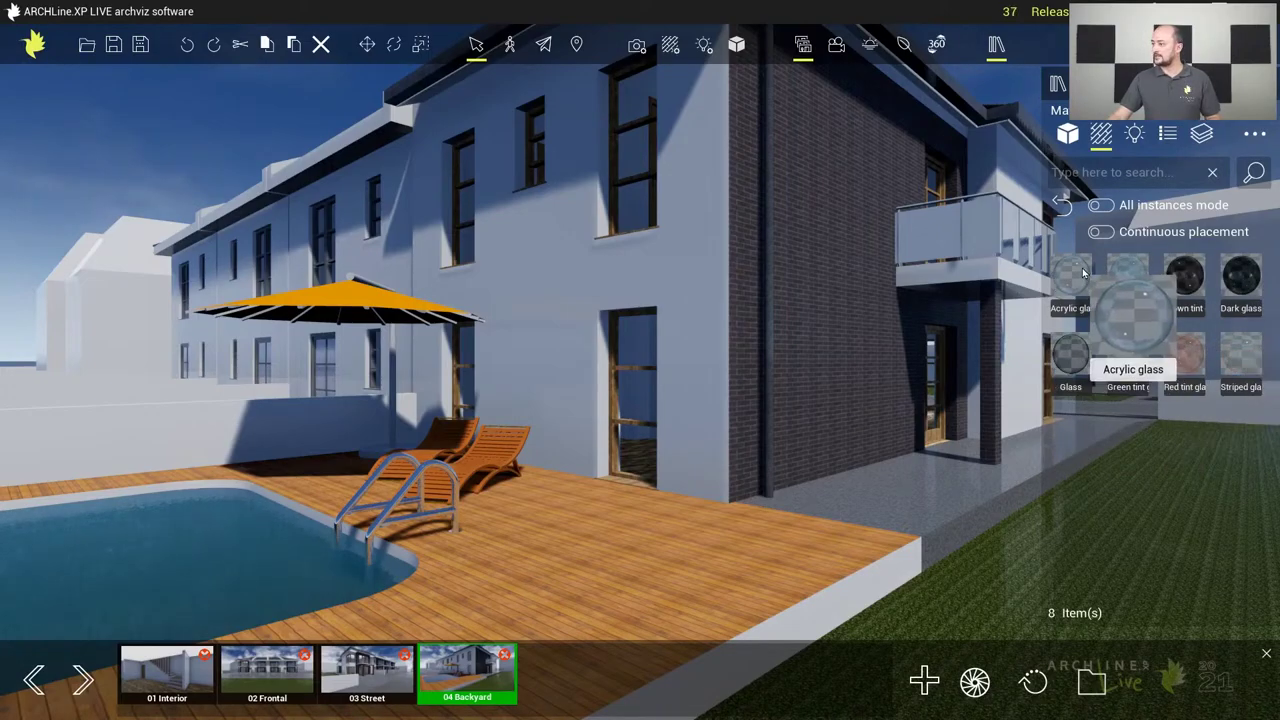
{"action": "left_click_drag", "start_coordinate": [1079, 274], "coordinate": [943, 255]}
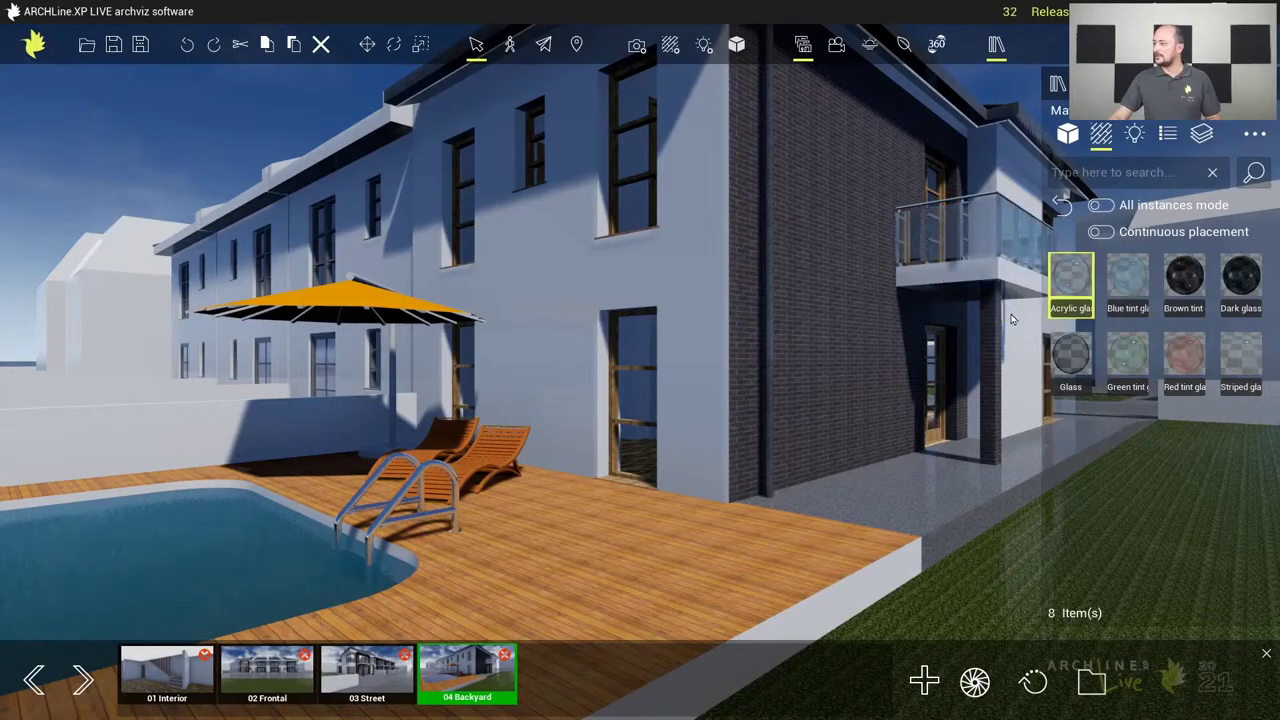
{"action": "left_click_drag", "start_coordinate": [1184, 280], "coordinate": [941, 242]}
{"action": "left_click_drag", "start_coordinate": [1240, 276], "coordinate": [981, 243]}
{"action": "left_click_drag", "start_coordinate": [1184, 280], "coordinate": [932, 243]}
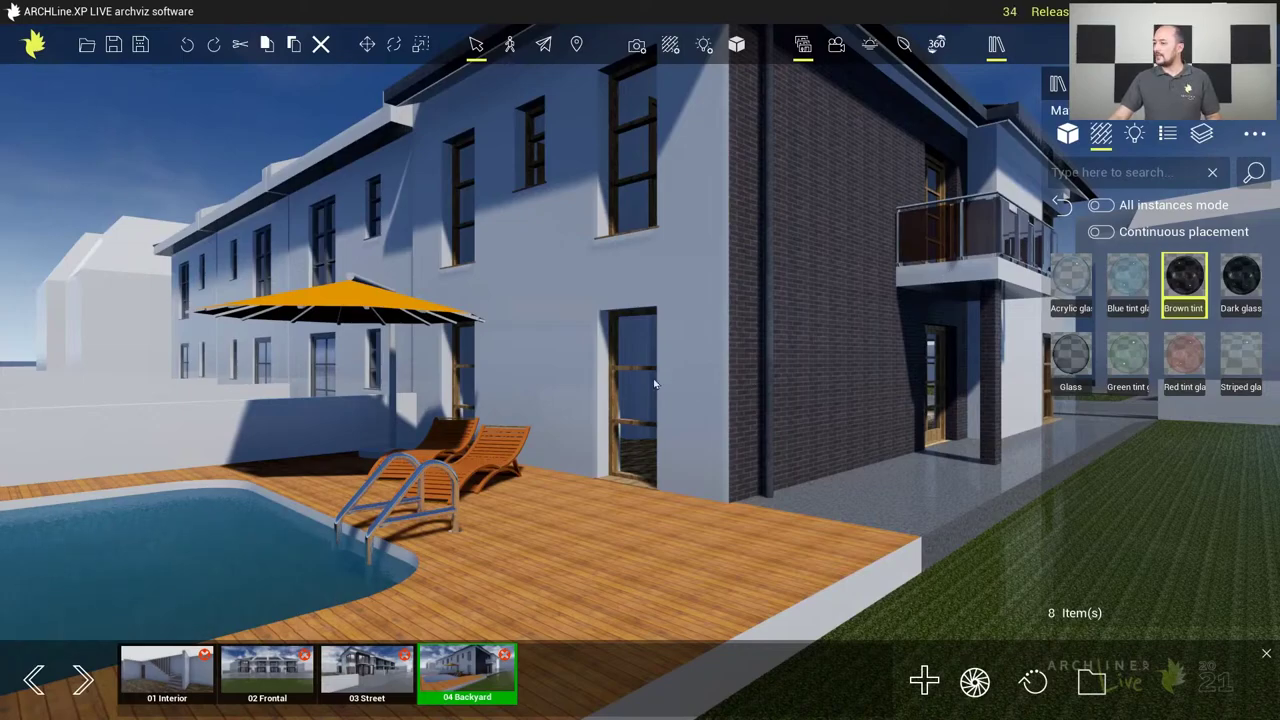
Try the Glass material on the ground-floor window beside the terrace, and undo it
{"action": "mouse_move", "coordinate": [1066, 357]}
{"action": "left_click_drag", "start_coordinate": [1066, 357], "coordinate": [636, 397]}
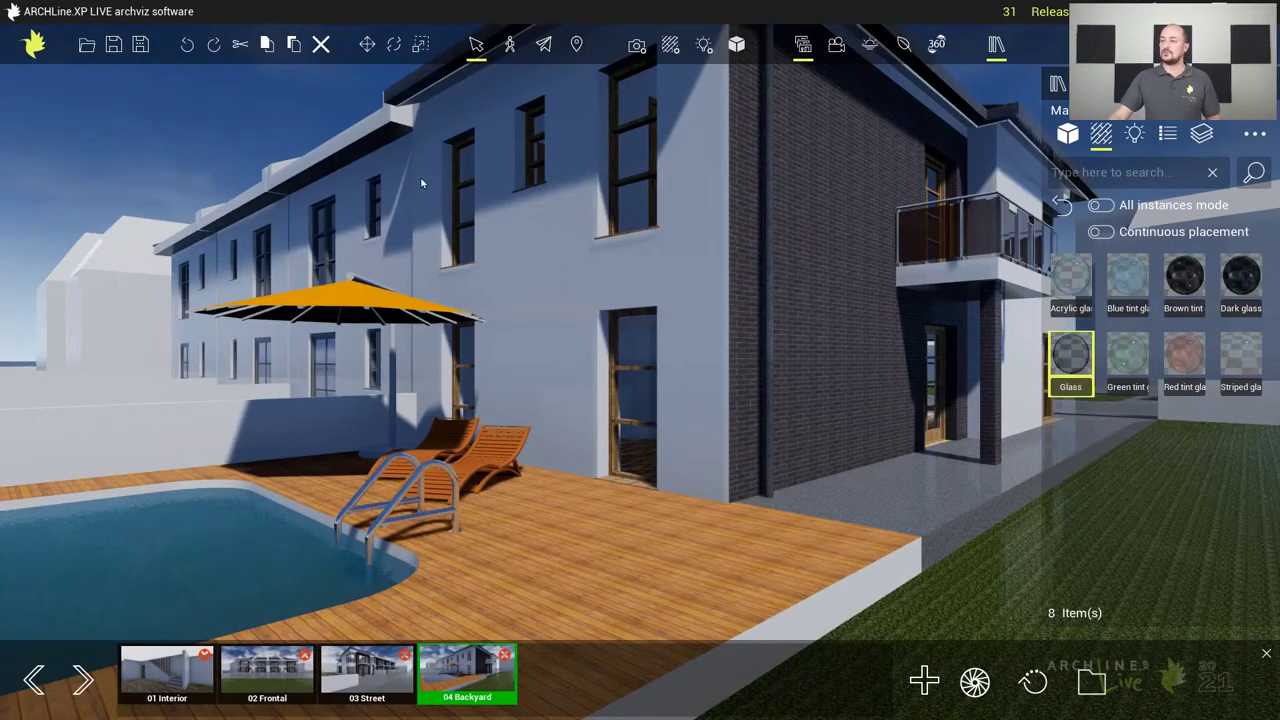
{"action": "left_click", "coordinate": [186, 48]}
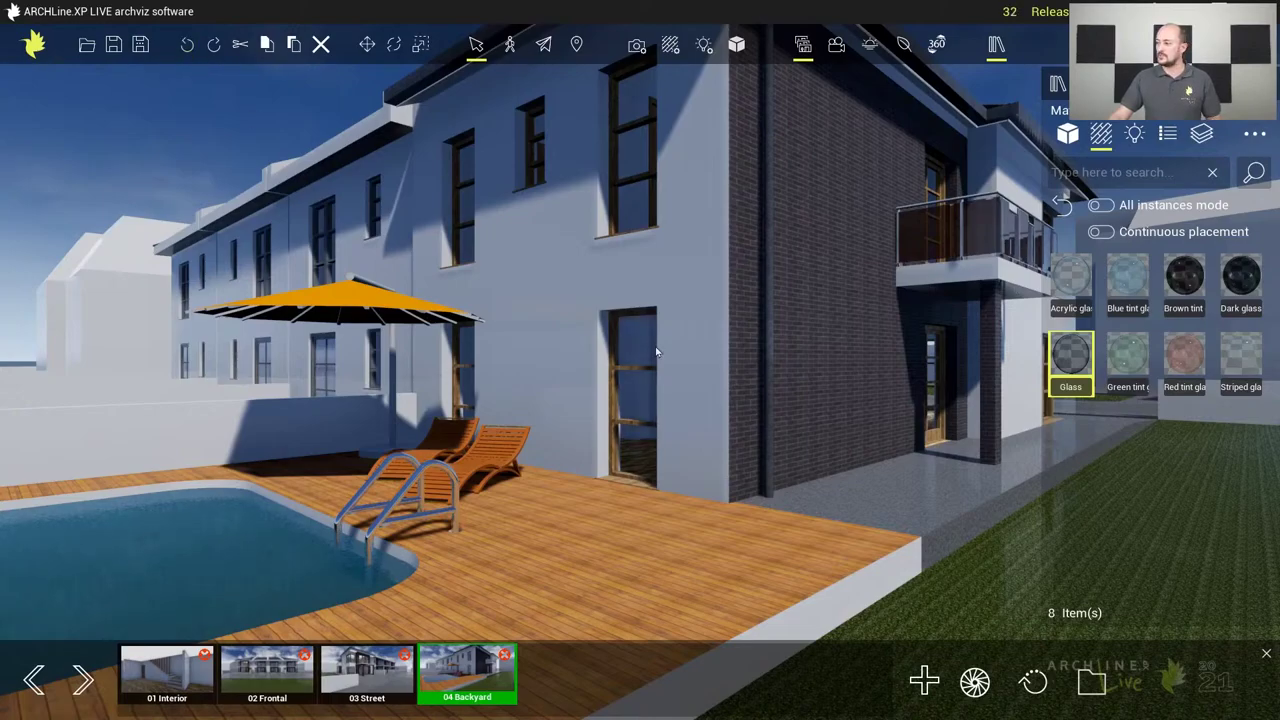
Apply the Glass material to the ground-floor window in All instances mode and switch to the 02 Frontal view
{"action": "left_click", "coordinate": [1102, 207]}
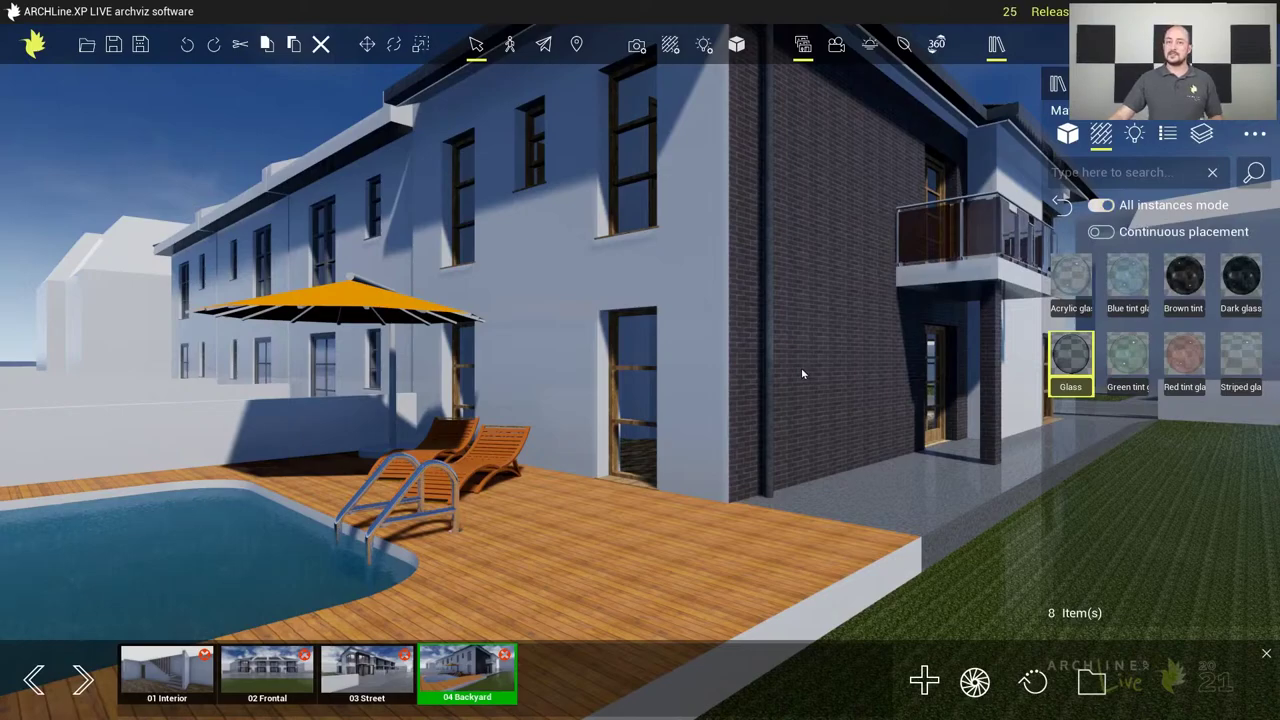
{"action": "left_click_drag", "start_coordinate": [1068, 358], "coordinate": [637, 408]}
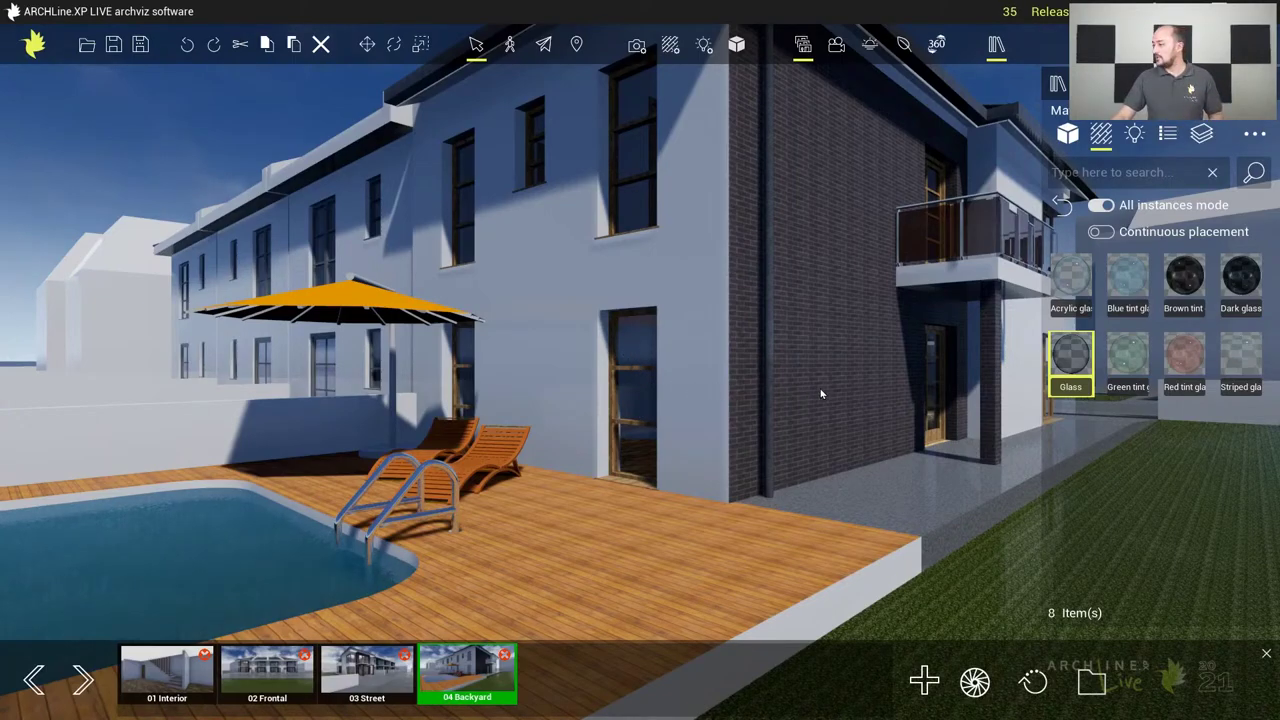
{"action": "left_click", "coordinate": [268, 671]}
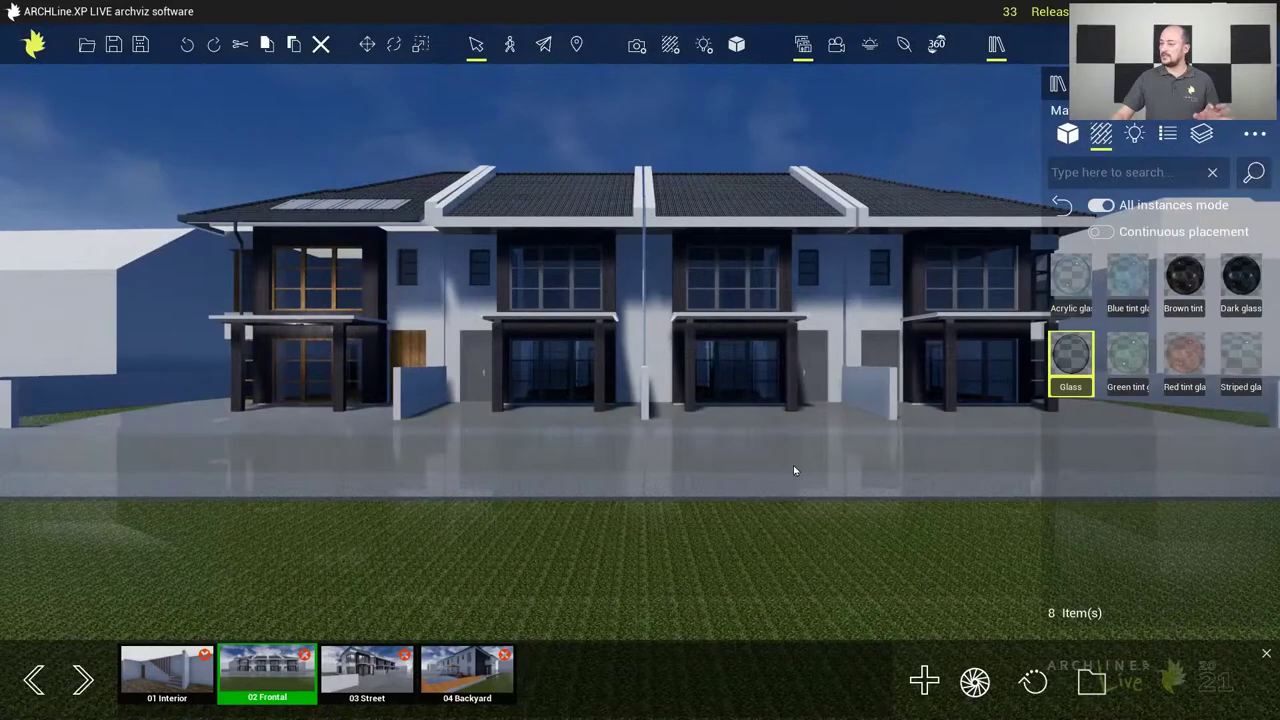
{"action": "mouse_move", "coordinate": [821, 453]}
{"action": "left_mouse_down"}
{"action": "mouse_move", "coordinate": [823, 474]}
{"action": "mouse_move", "coordinate": [794, 474]}
{"action": "mouse_move", "coordinate": [834, 473]}
{"action": "left_mouse_up"}
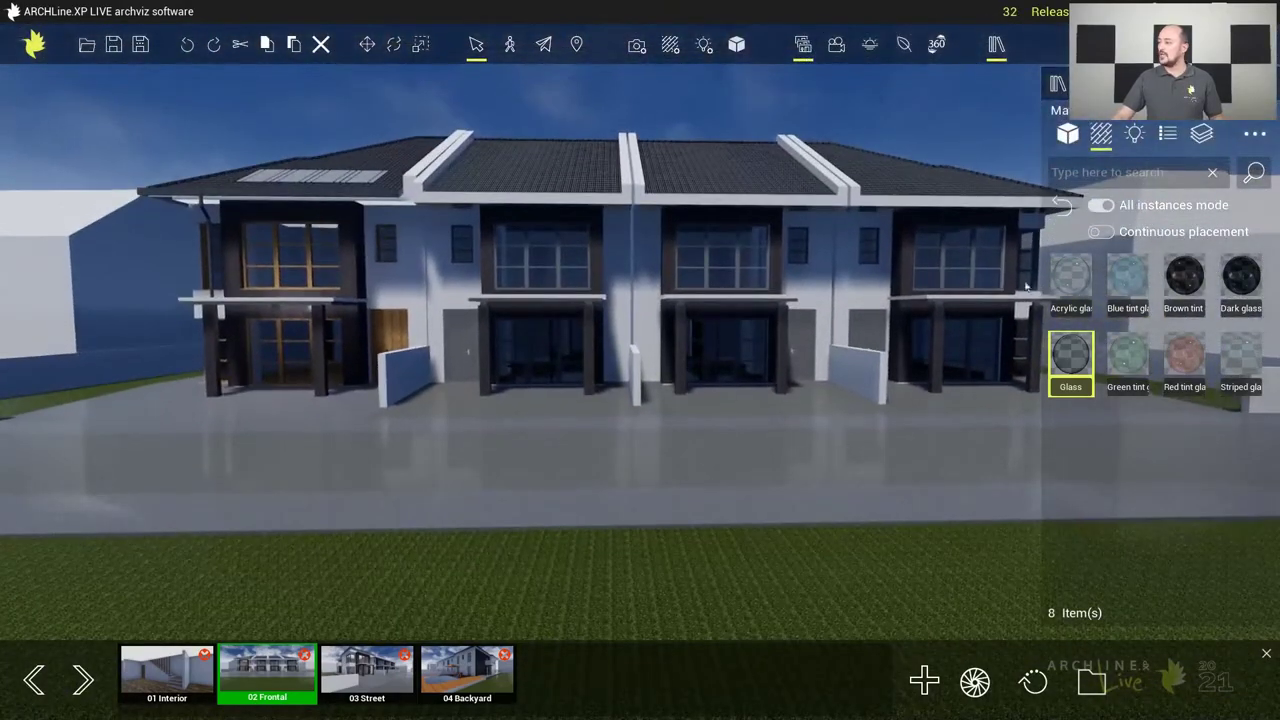
Apply the Ground grass material from the Environment category to all instances of the lawn in front of the houses
{"action": "left_click", "coordinate": [1064, 207]}
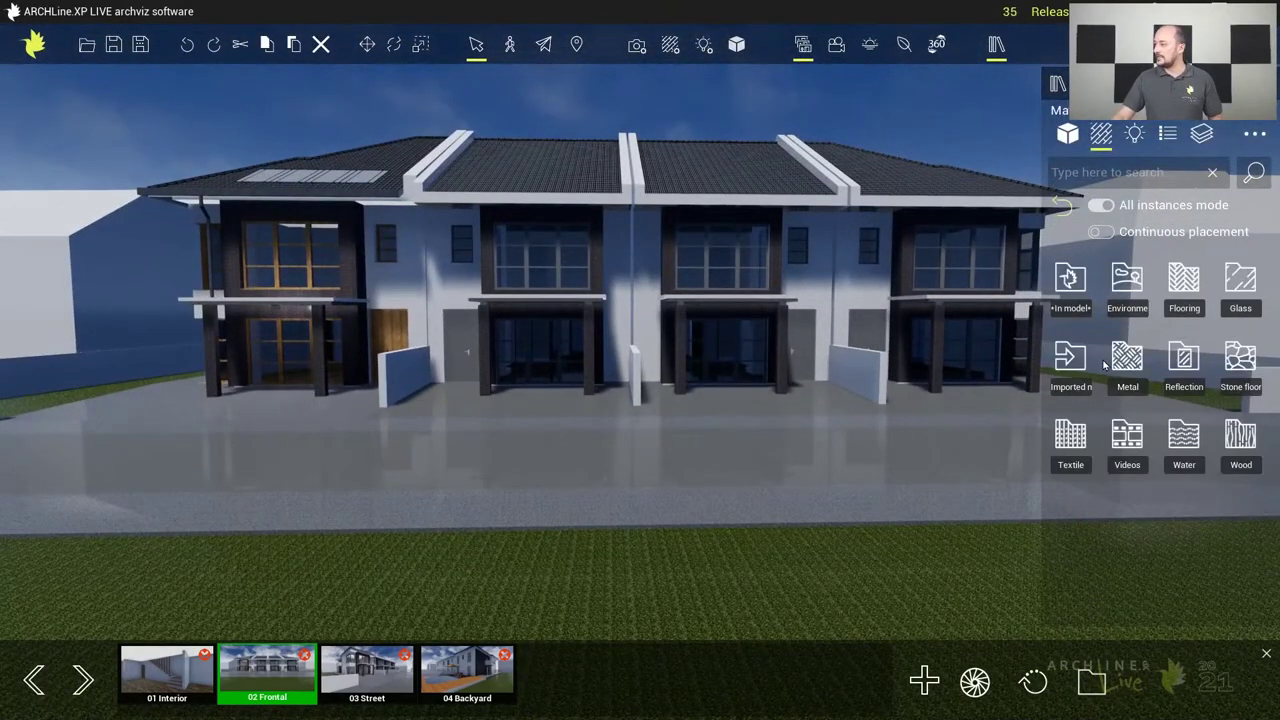
{"action": "left_click", "coordinate": [1128, 292]}
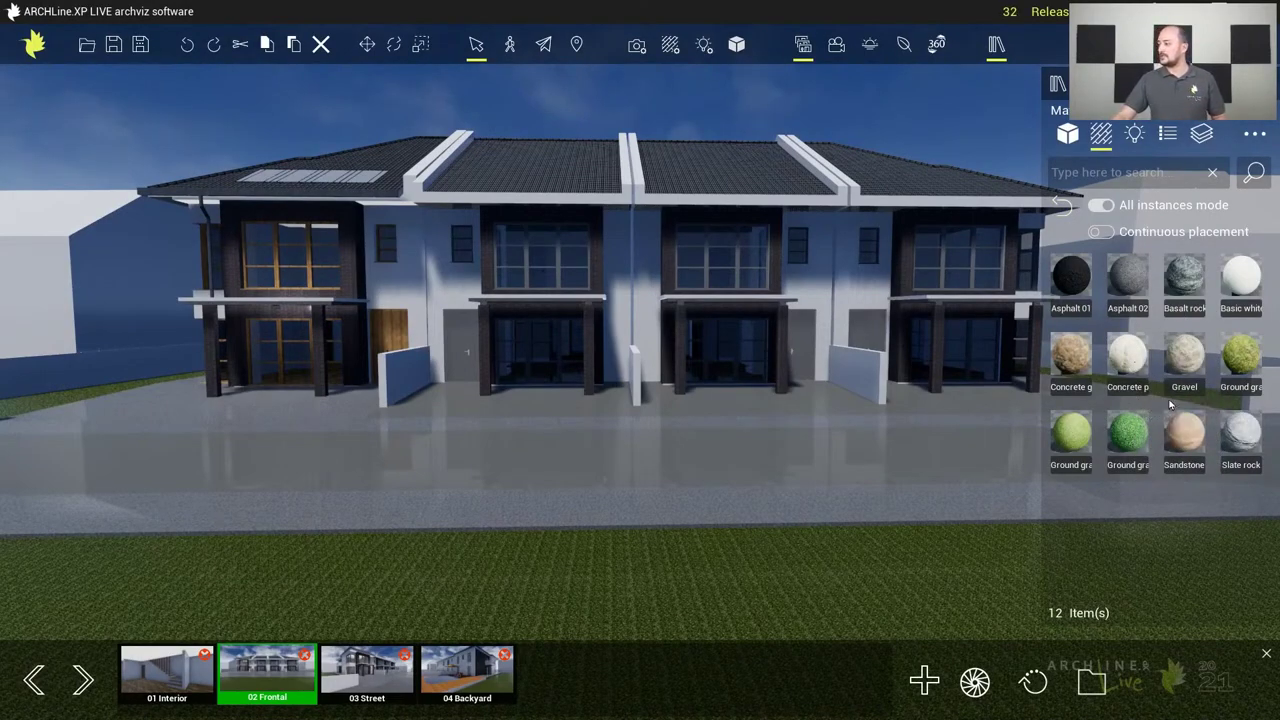
{"action": "mouse_move", "coordinate": [1237, 358]}
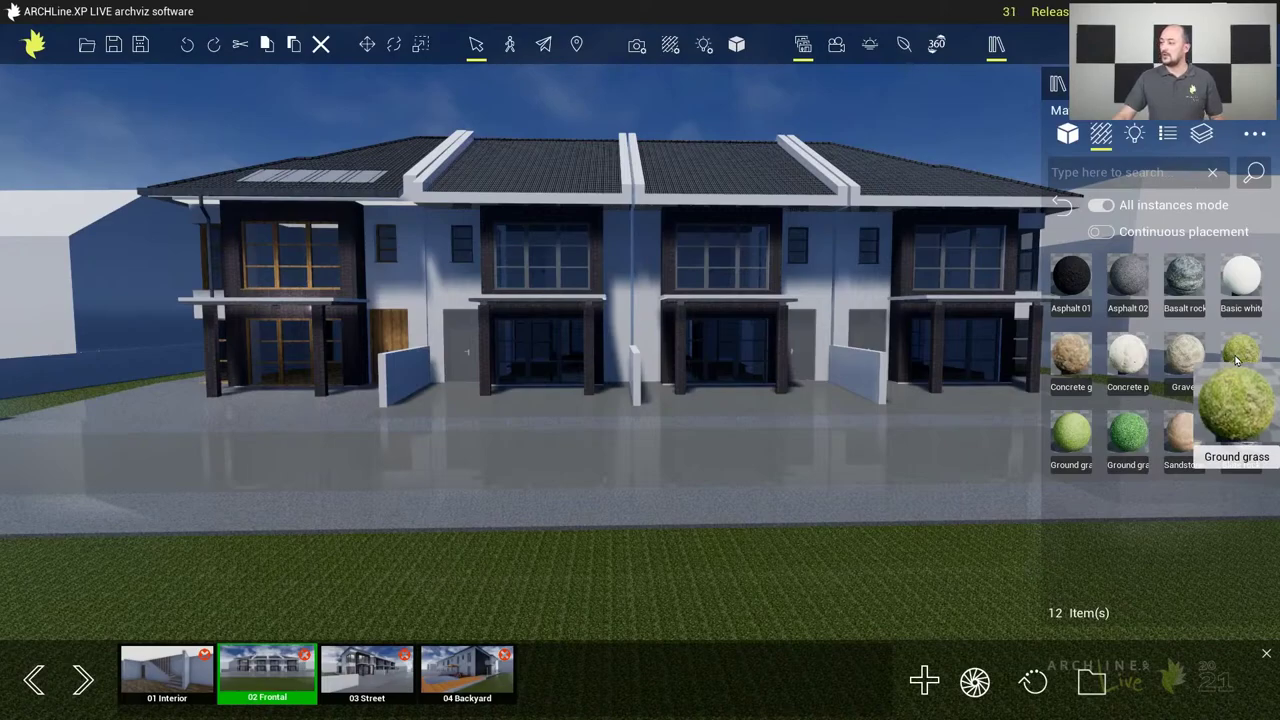
{"action": "left_click_drag", "start_coordinate": [1241, 360], "coordinate": [700, 604]}
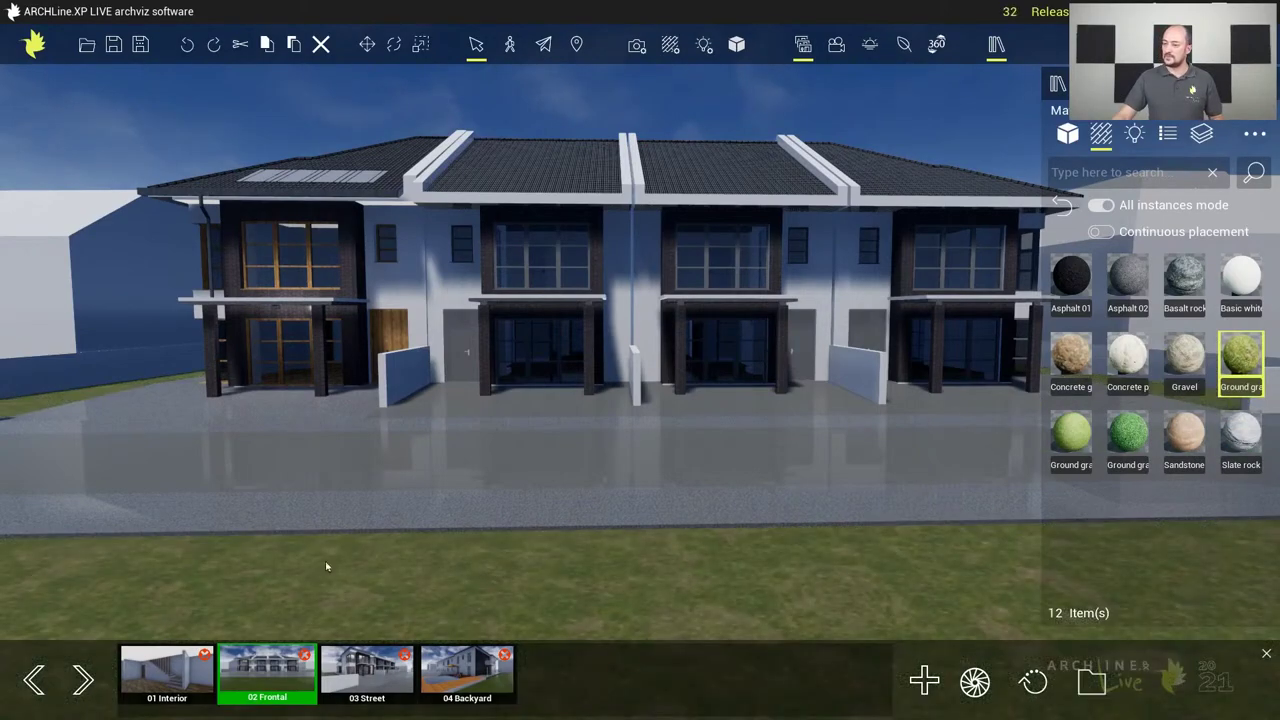
Turn off All instances mode and apply the light concrete material to the sidewalks on both sides of the road
{"action": "left_click_drag", "start_coordinate": [528, 453], "coordinate": [577, 541]}
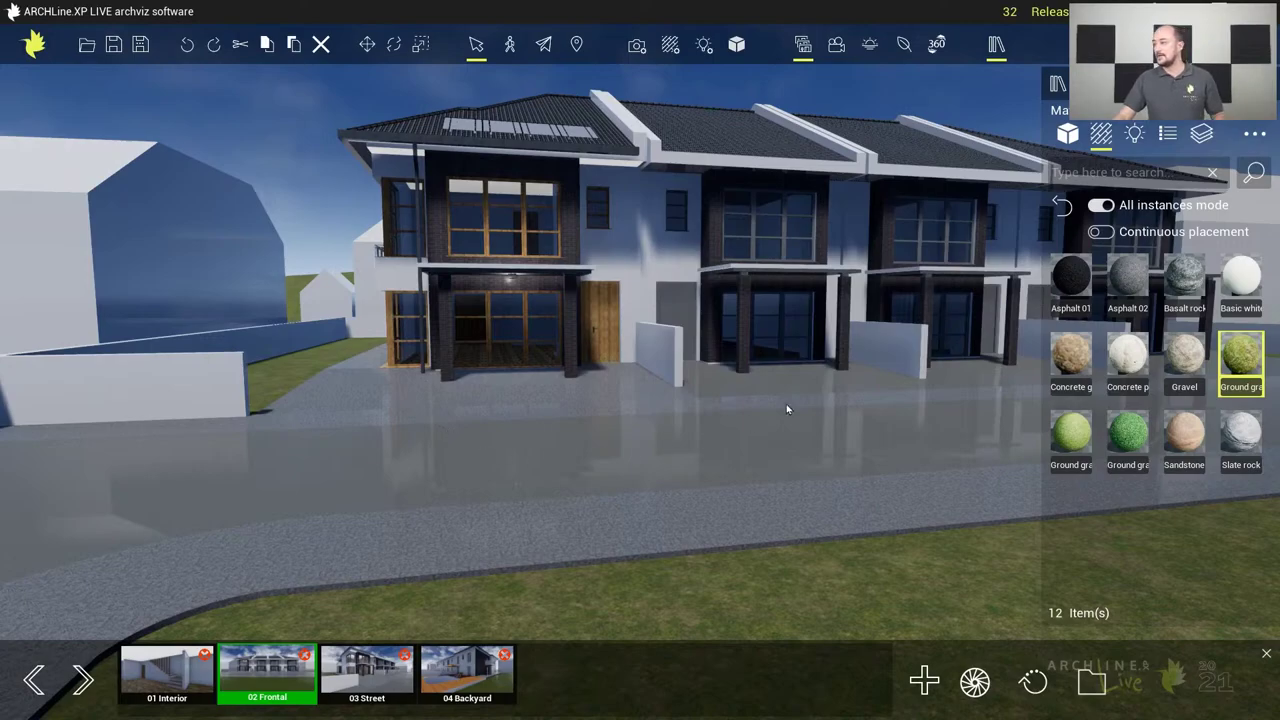
{"action": "left_click", "coordinate": [1101, 205]}
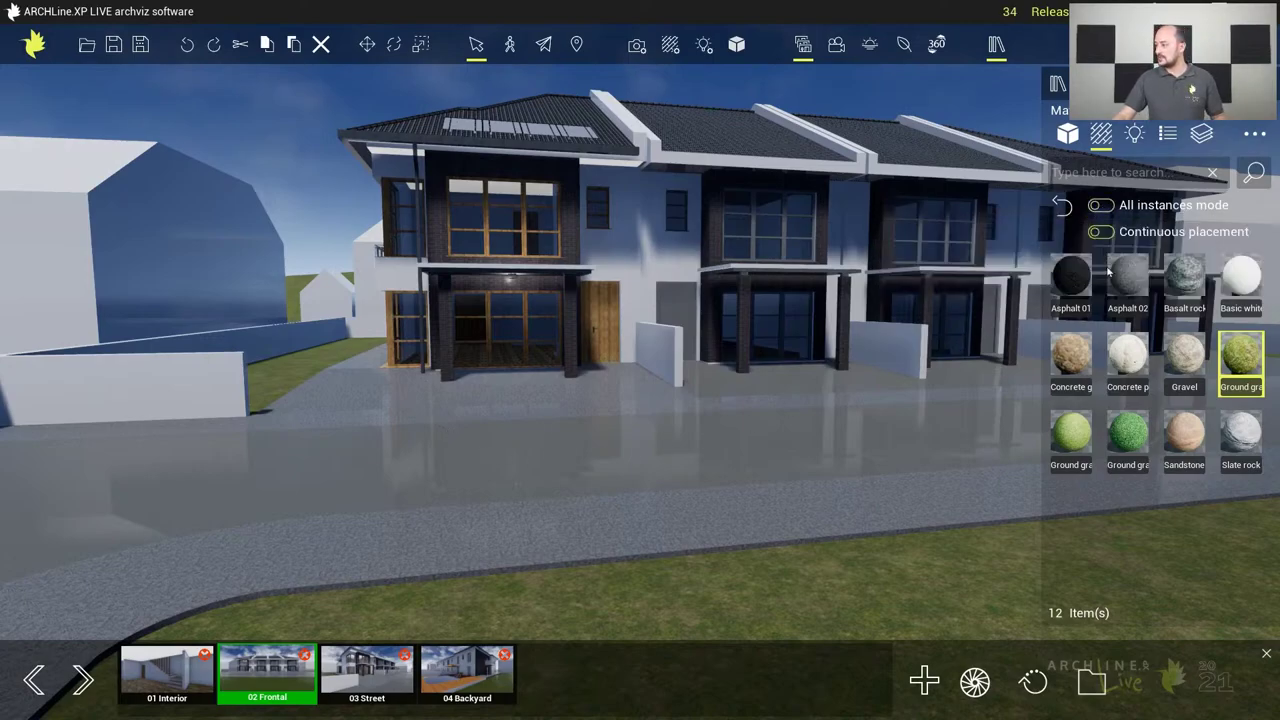
{"action": "mouse_move", "coordinate": [1186, 350]}
{"action": "left_click_drag", "start_coordinate": [1128, 358], "coordinate": [905, 512]}
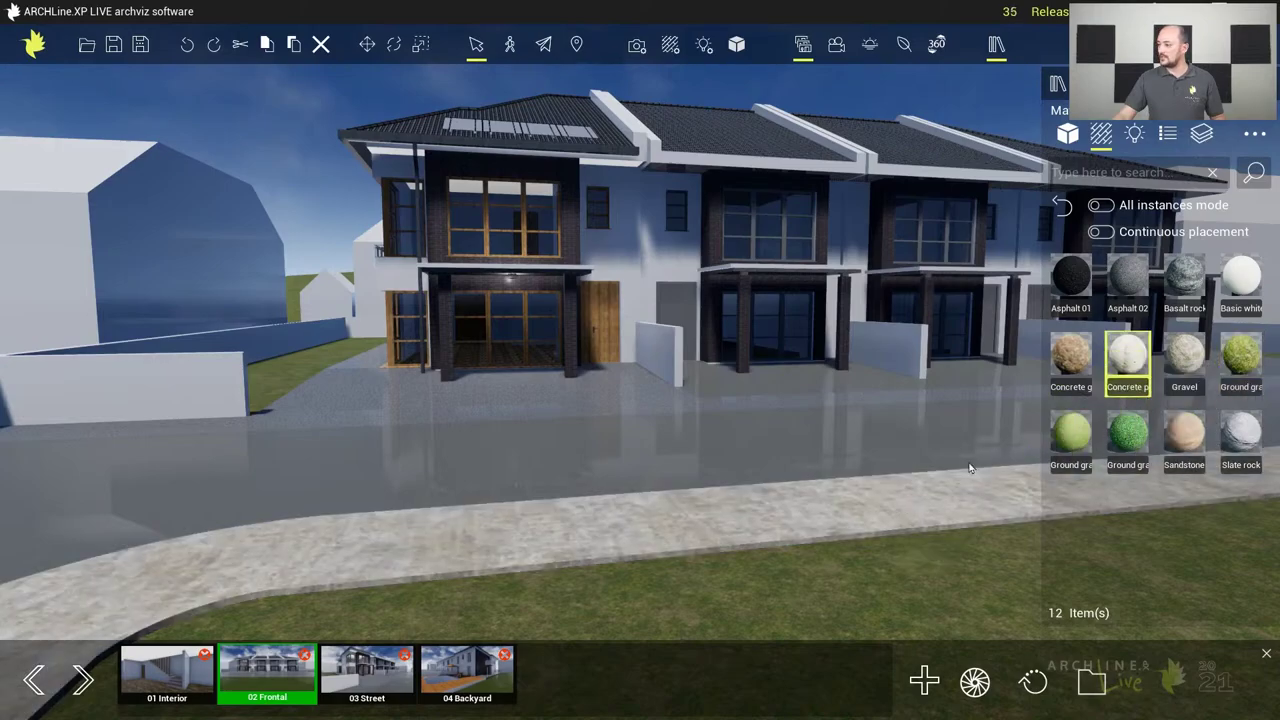
{"action": "left_click_drag", "start_coordinate": [1128, 358], "coordinate": [642, 417]}
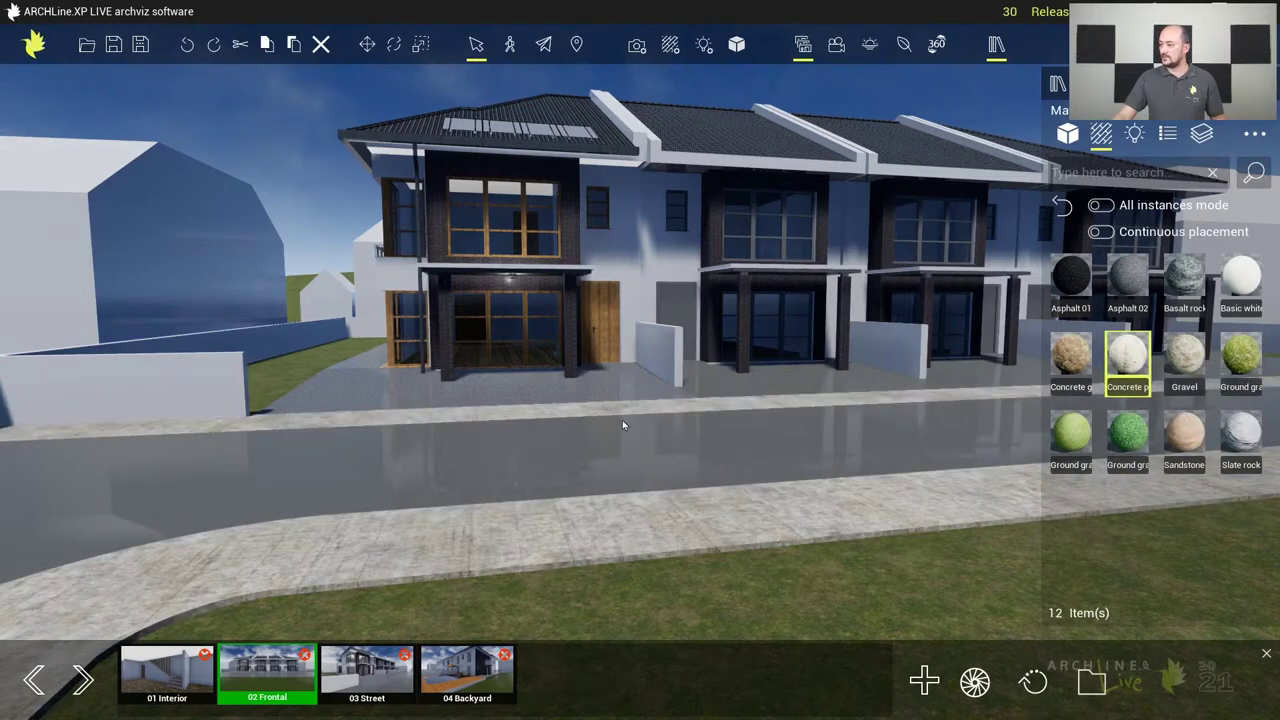
{"action": "scroll", "coordinate": [686, 486], "scroll_direction": "up", "scroll_amount": 4}
{"action": "scroll", "coordinate": [686, 481], "scroll_direction": "up", "scroll_amount": 3}
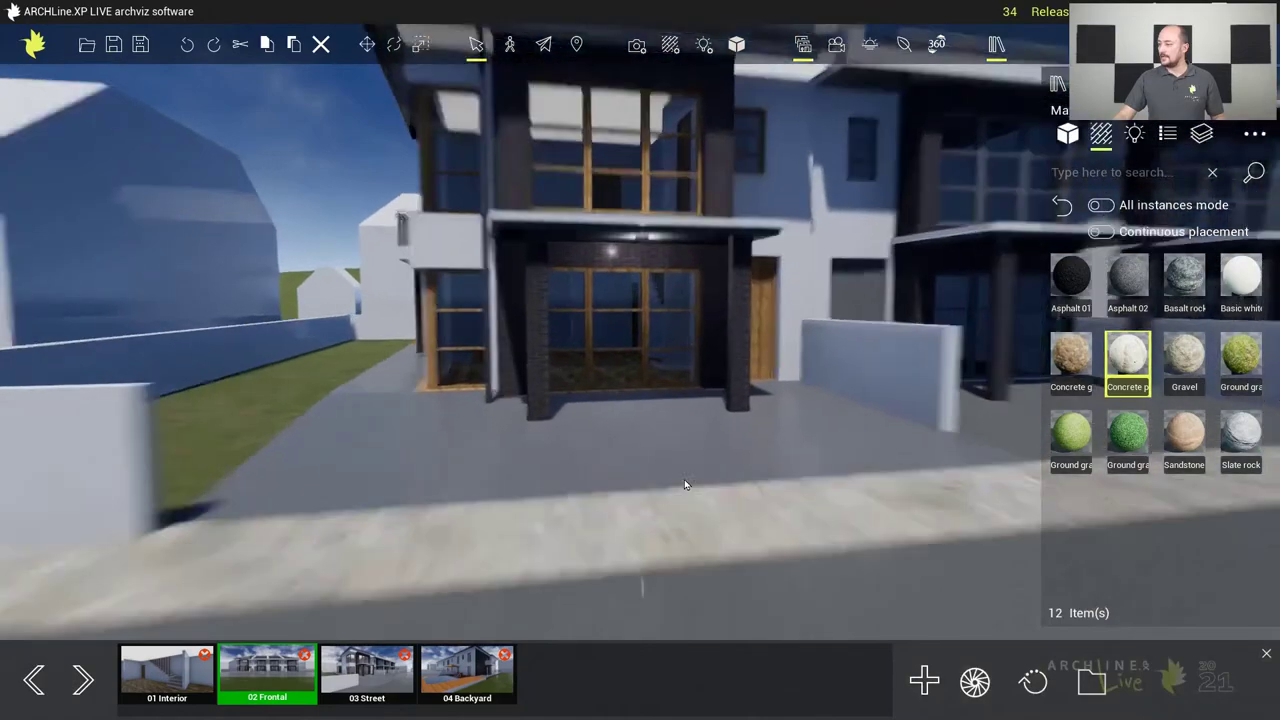
Apply the dark concrete tile material from the Stone floor category to the paved path along the side of the first house
{"action": "left_click_drag", "start_coordinate": [485, 474], "coordinate": [968, 588]}
{"action": "left_click_drag", "start_coordinate": [788, 534], "coordinate": [810, 541]}
{"action": "left_click", "coordinate": [1063, 205]}
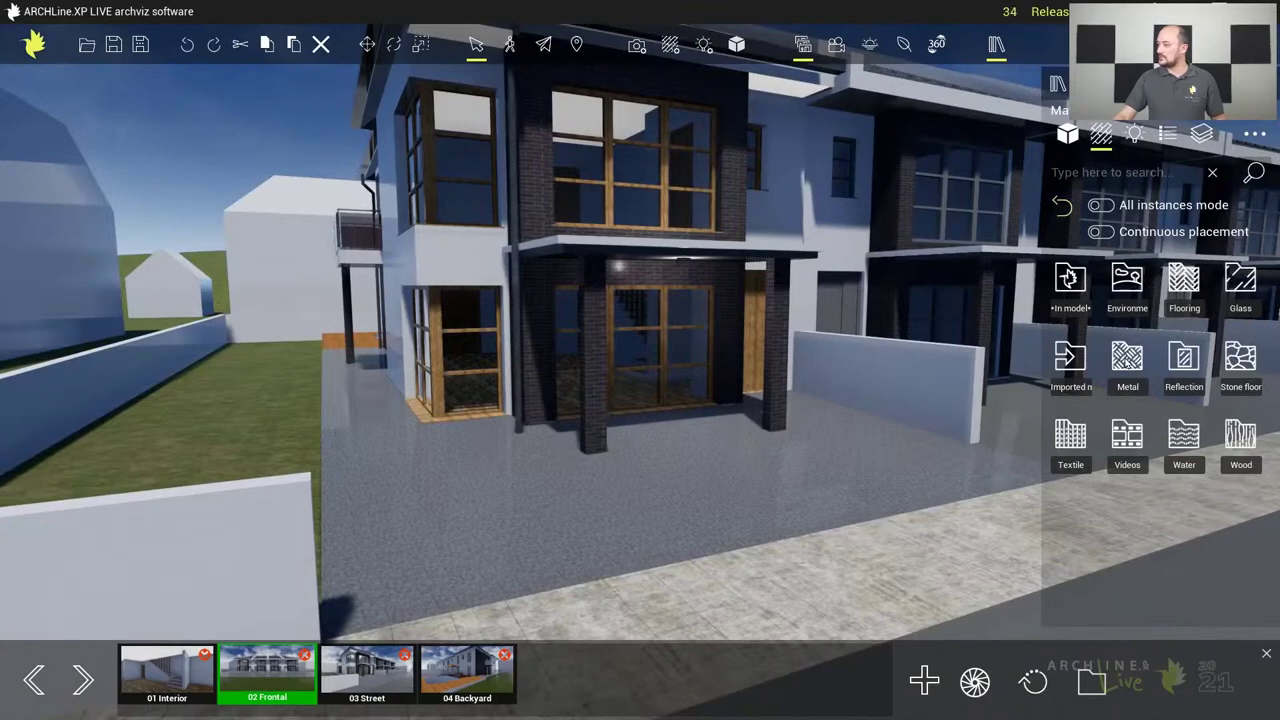
{"action": "left_click", "coordinate": [1236, 364]}
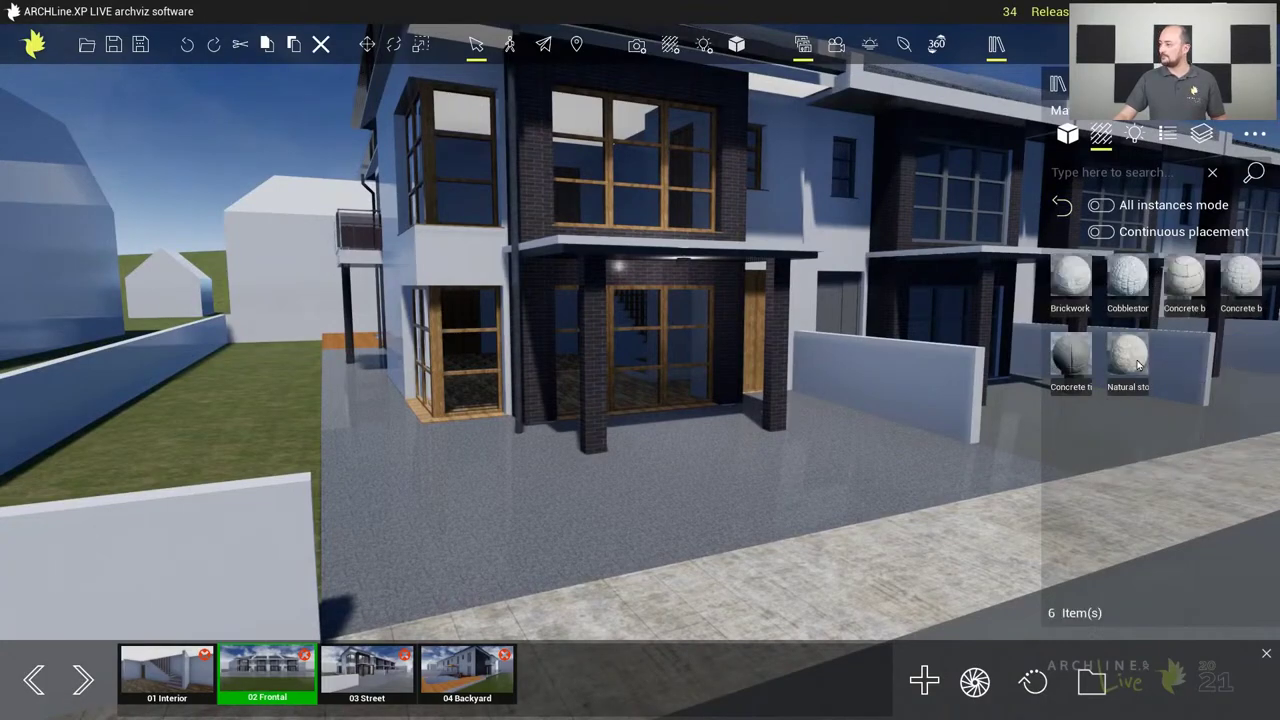
{"action": "mouse_move", "coordinate": [1076, 360]}
{"action": "left_click_drag", "start_coordinate": [1076, 360], "coordinate": [366, 416]}
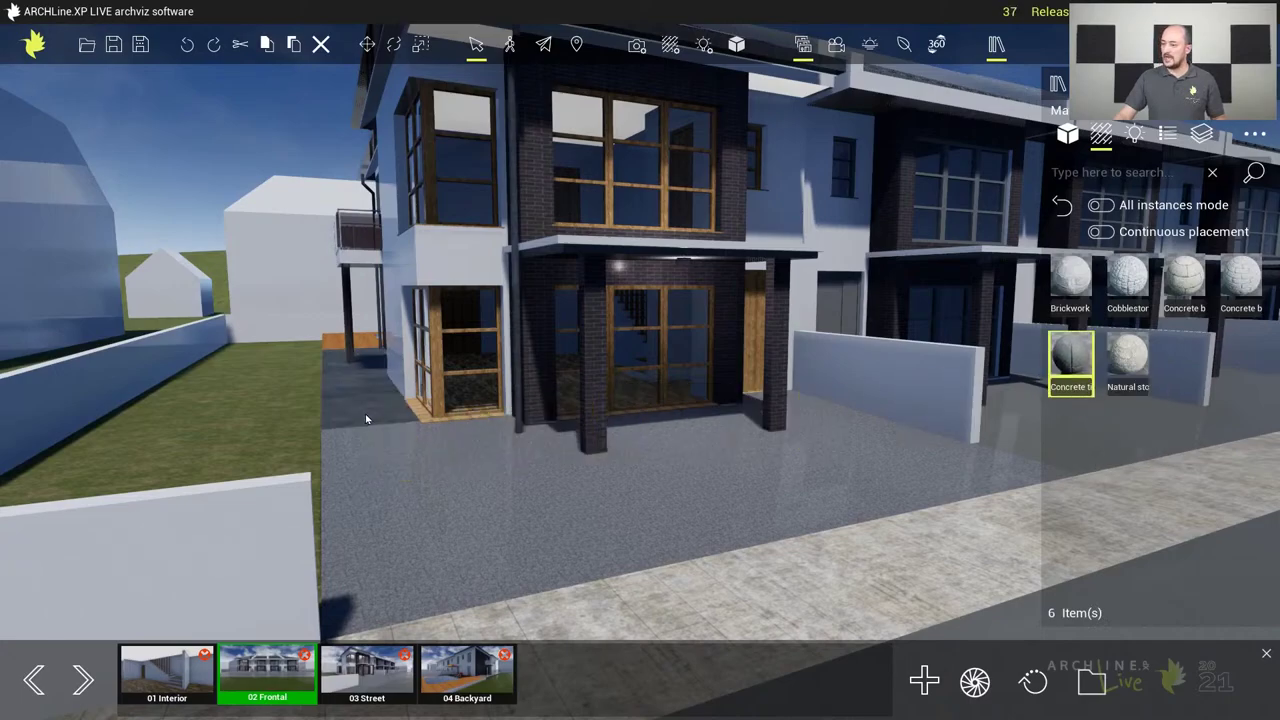
Apply the dark concrete tile material to the neighbouring houses' driveways with All instances mode on, and turn the mode off
{"action": "left_click_drag", "start_coordinate": [791, 463], "coordinate": [877, 461]}
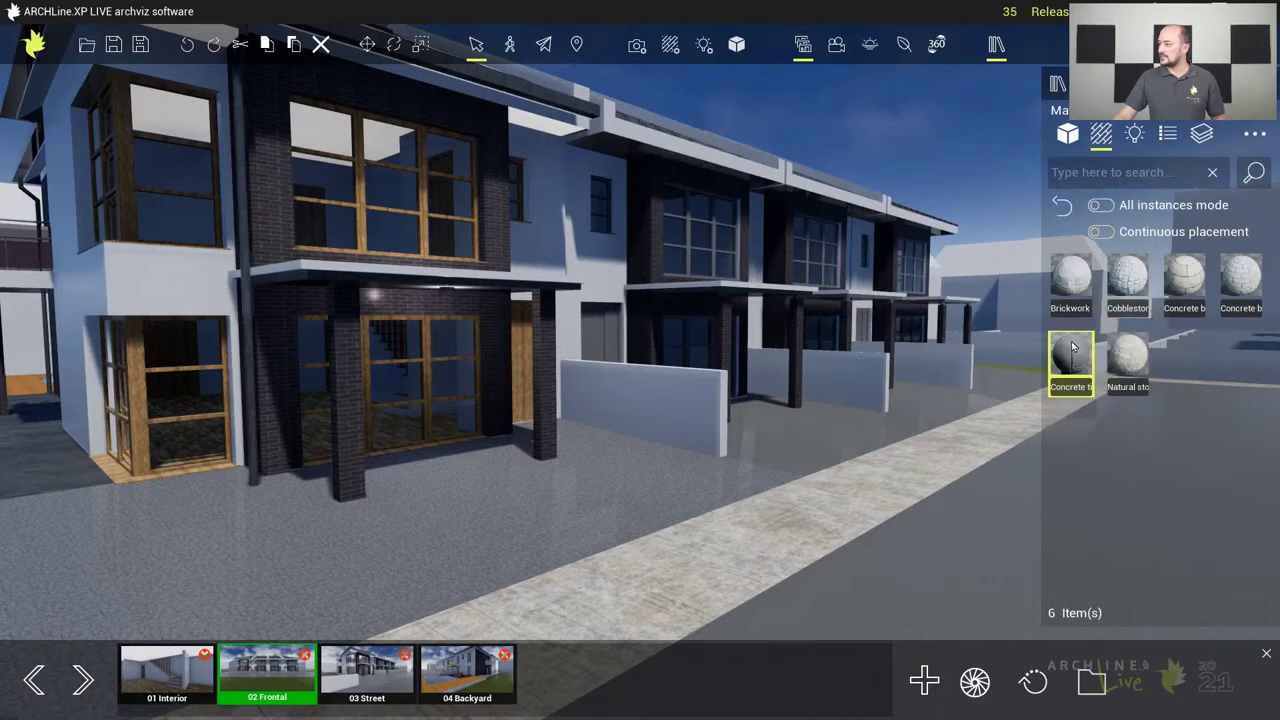
{"action": "left_click", "coordinate": [1101, 206]}
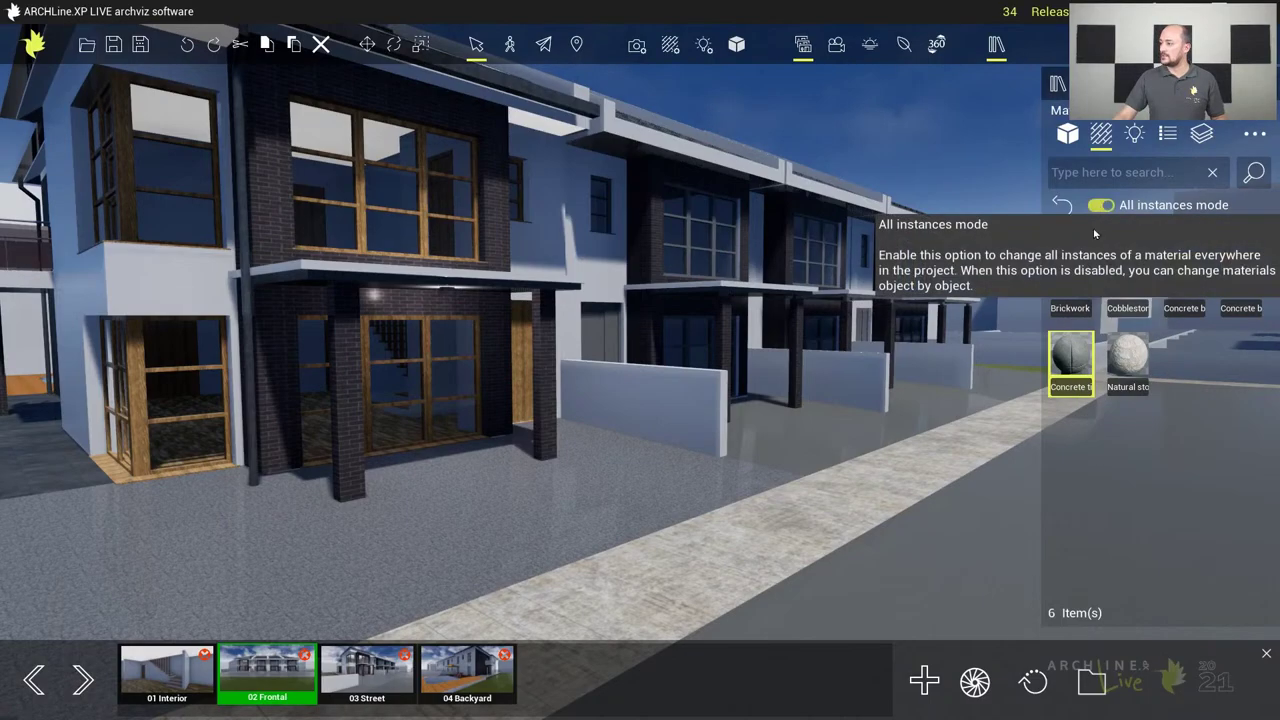
{"action": "left_click_drag", "start_coordinate": [1063, 373], "coordinate": [822, 421]}
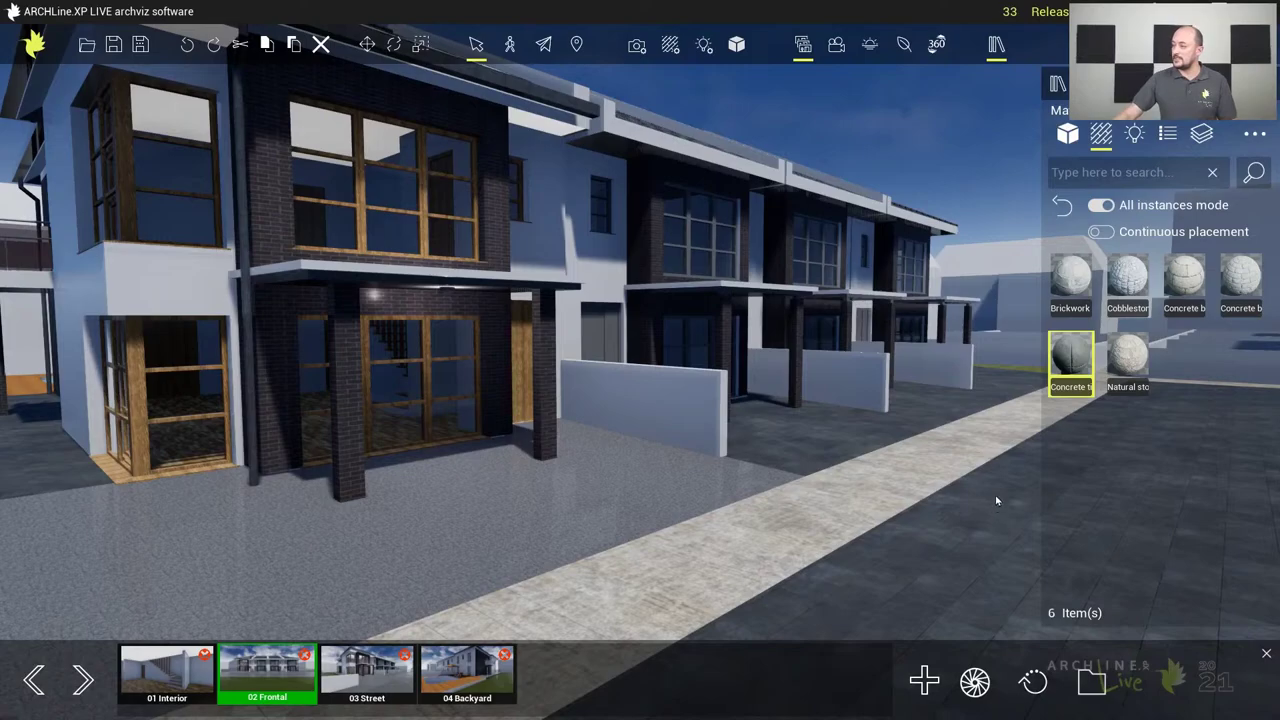
{"action": "left_click", "coordinate": [1101, 205]}
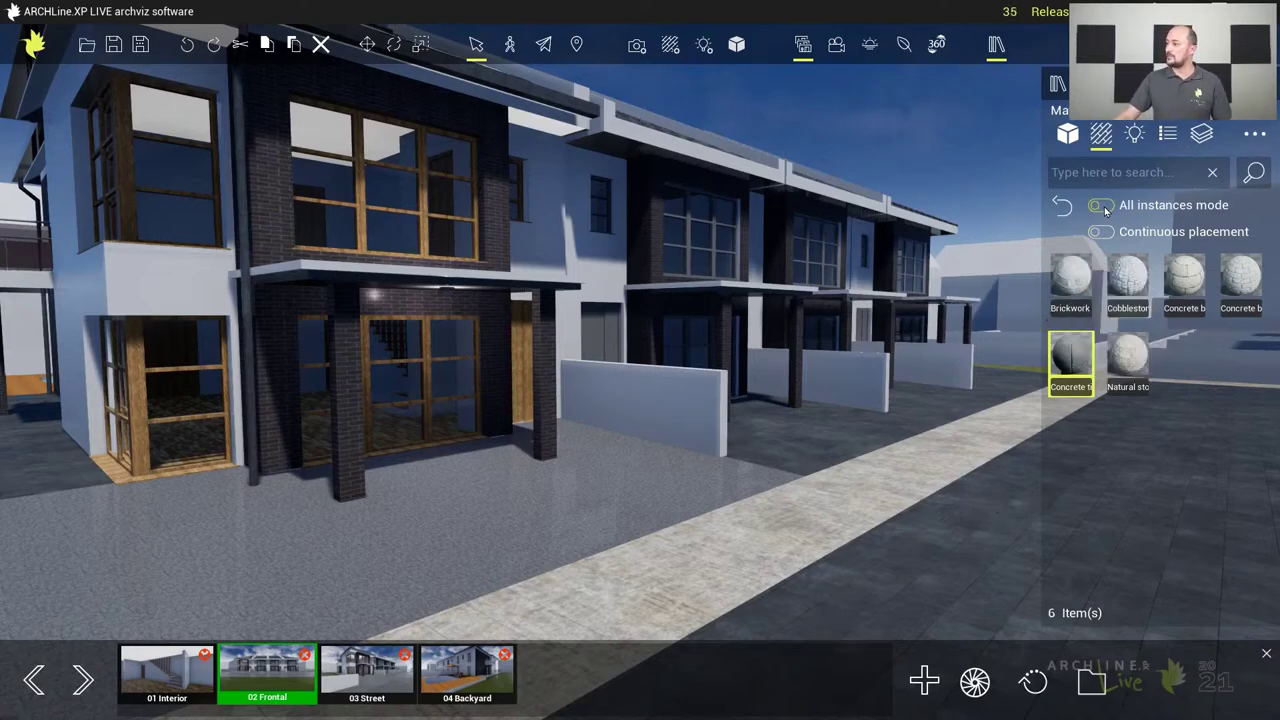
Try Asphalt 01 from the Environment category on the road and replace it with Asphalt 02
{"action": "left_click", "coordinate": [1066, 206]}
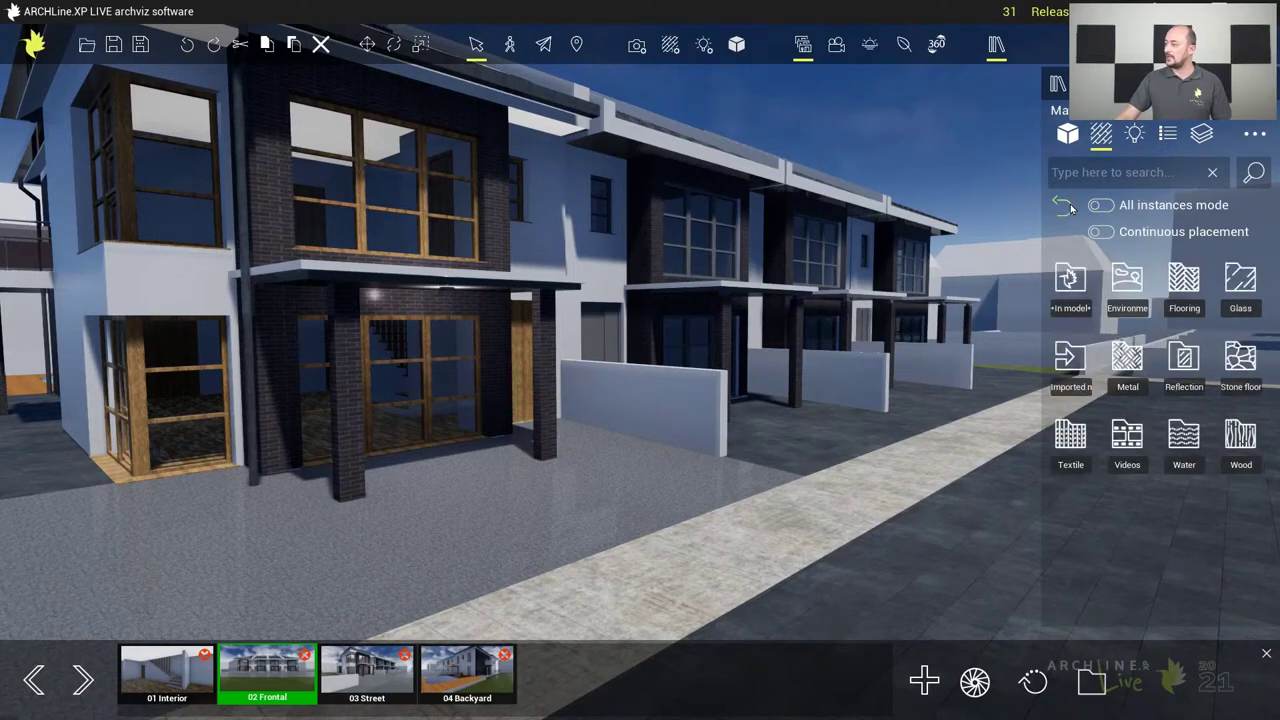
{"action": "left_click", "coordinate": [1112, 308]}
{"action": "mouse_move", "coordinate": [1065, 273]}
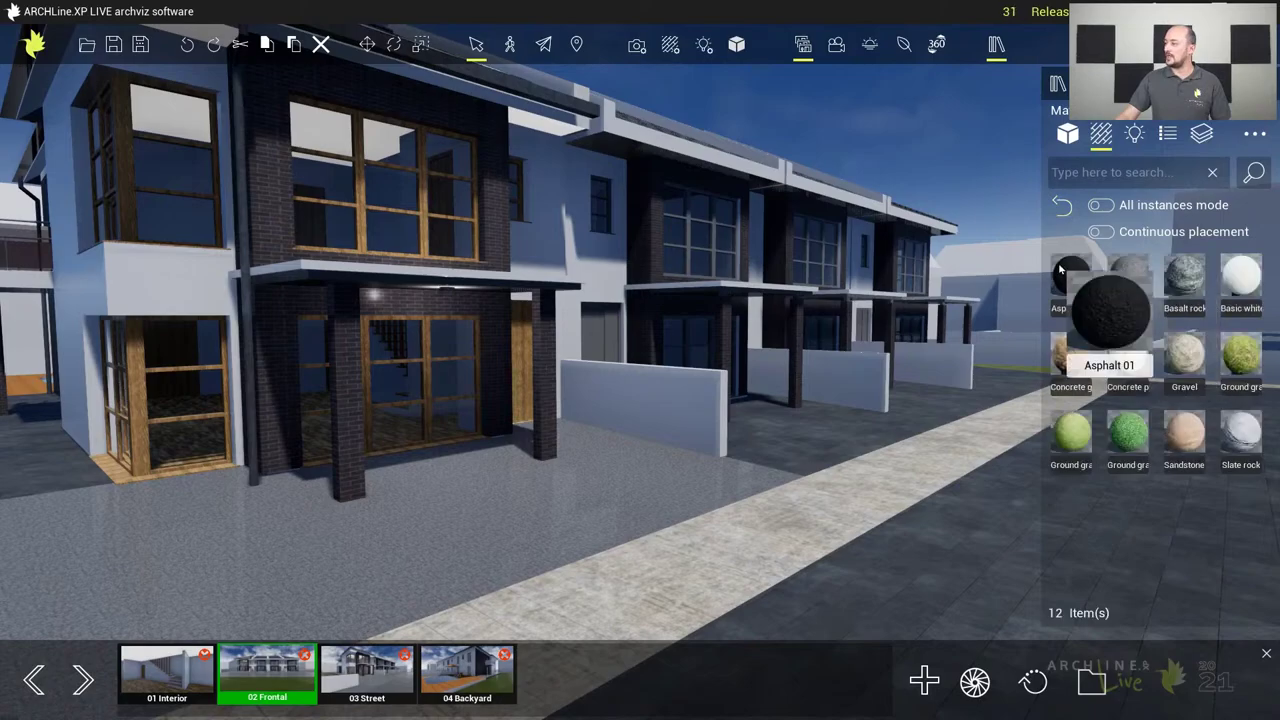
{"action": "left_click_drag", "start_coordinate": [1065, 273], "coordinate": [1022, 530]}
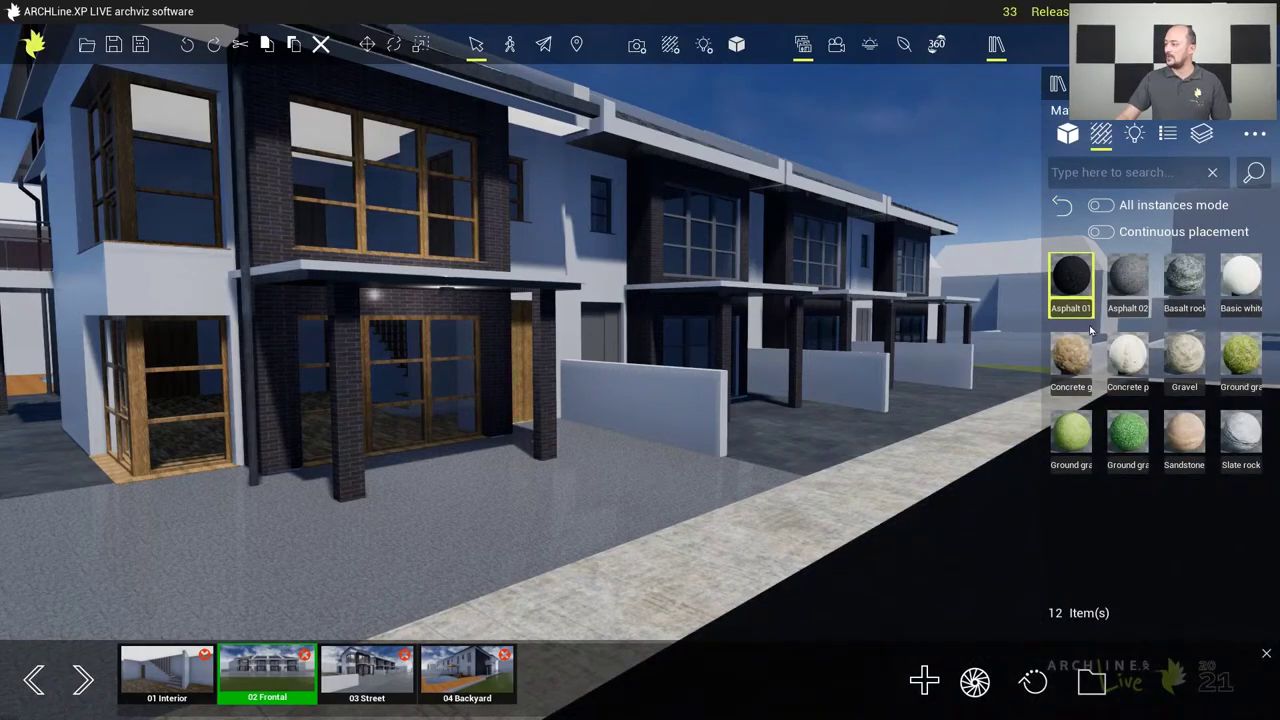
{"action": "mouse_move", "coordinate": [1132, 273]}
{"action": "left_click_drag", "start_coordinate": [993, 487], "coordinate": [988, 522]}
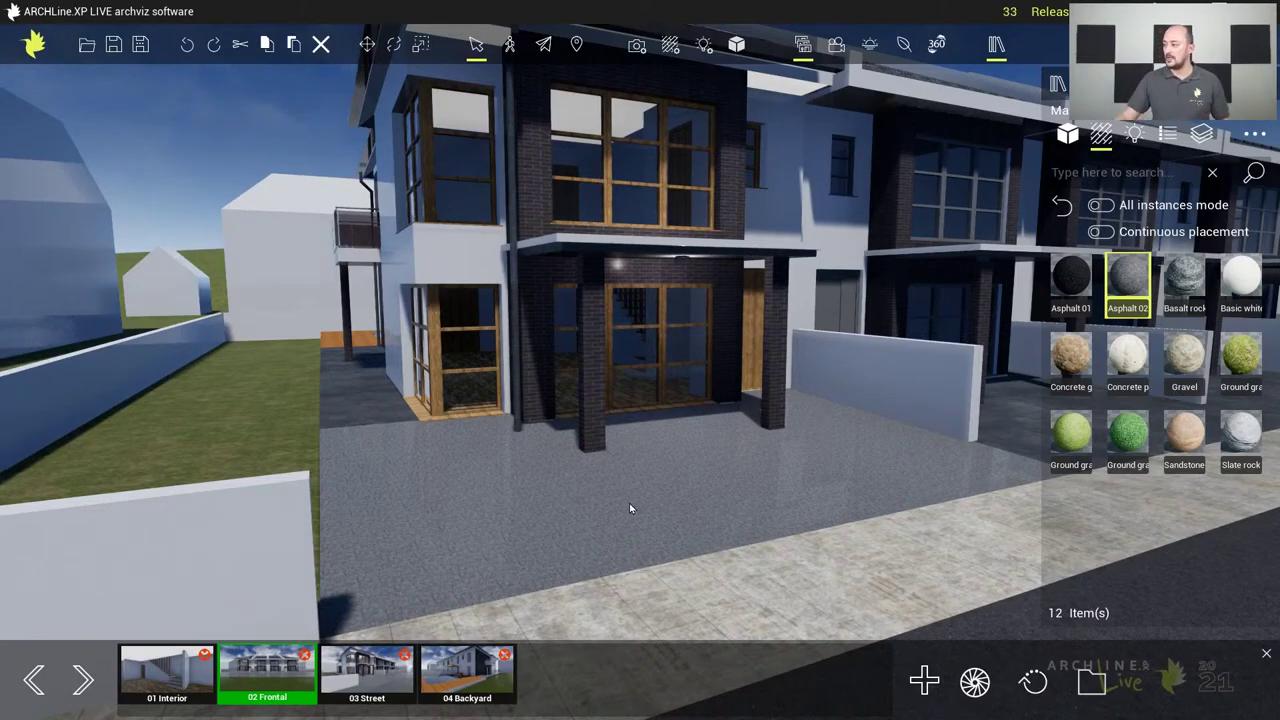
Try the concrete tile material from the Stone floor category on the first house's driveway, and undo it
{"action": "left_click", "coordinate": [1060, 204]}
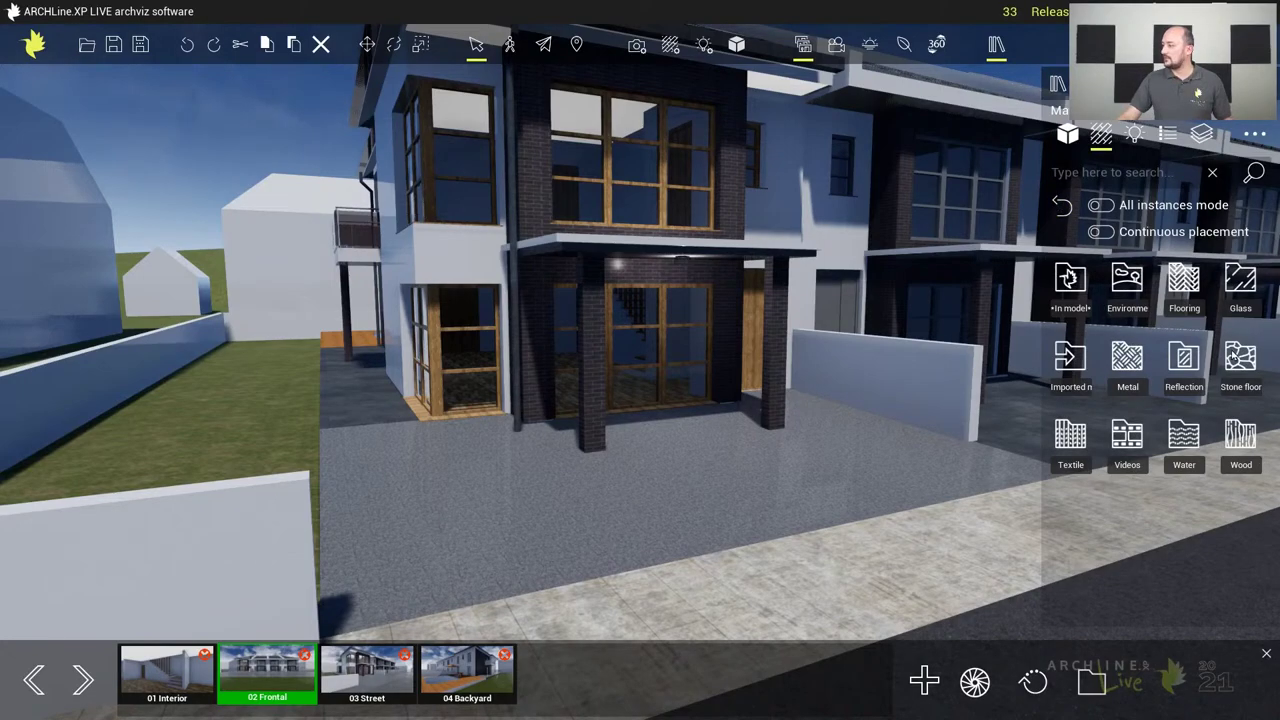
{"action": "left_click", "coordinate": [1236, 356]}
{"action": "scroll", "coordinate": [838, 428], "scroll_direction": "up", "scroll_amount": 5}
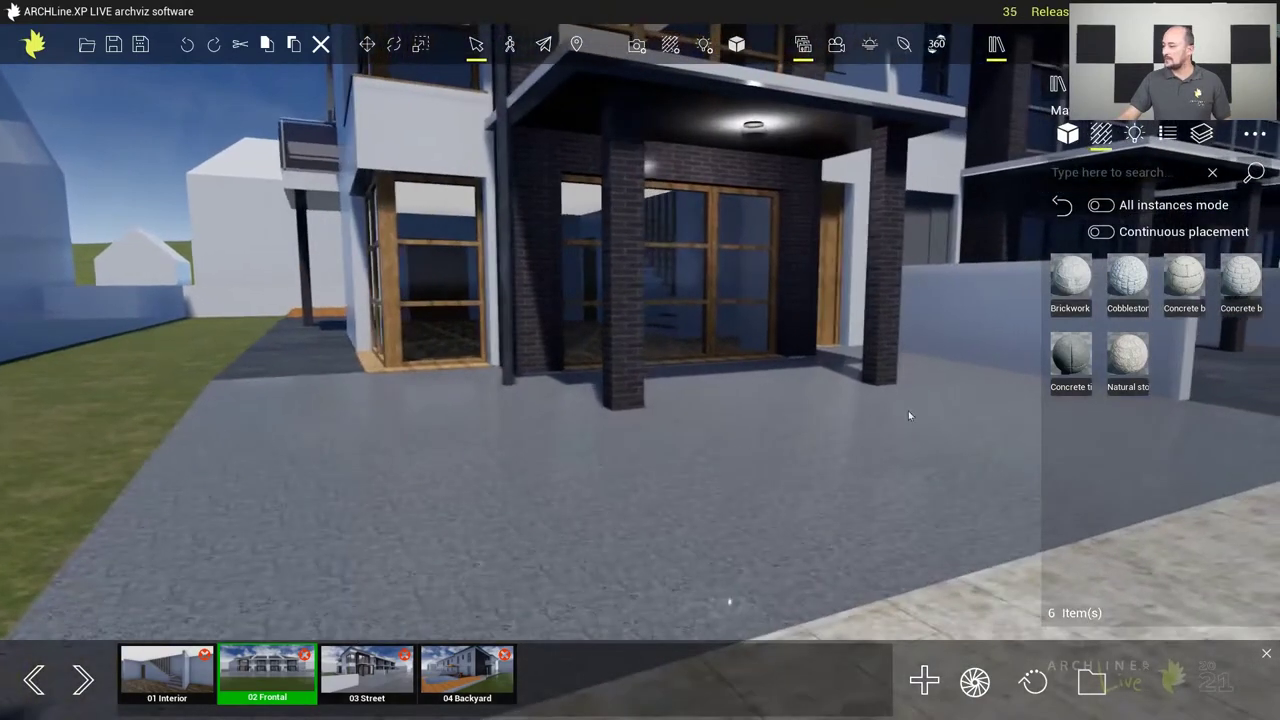
{"action": "mouse_move", "coordinate": [1122, 387]}
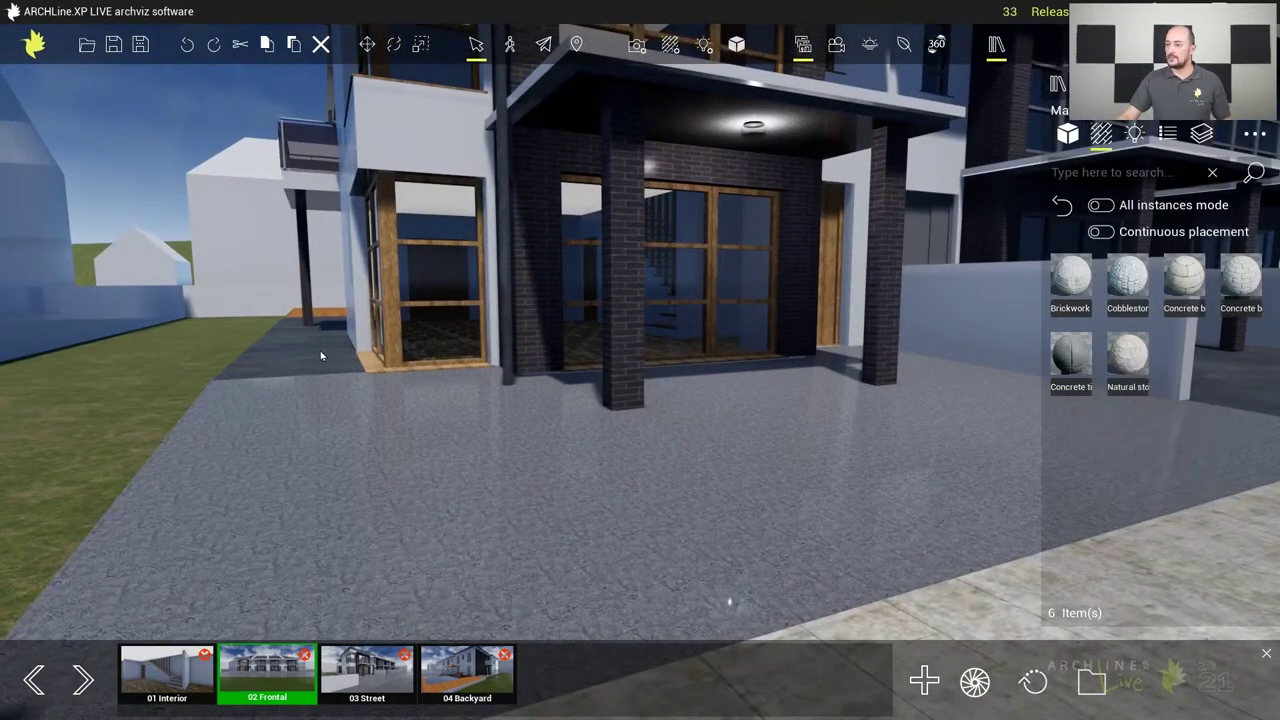
{"action": "left_click_drag", "start_coordinate": [1053, 360], "coordinate": [621, 525]}
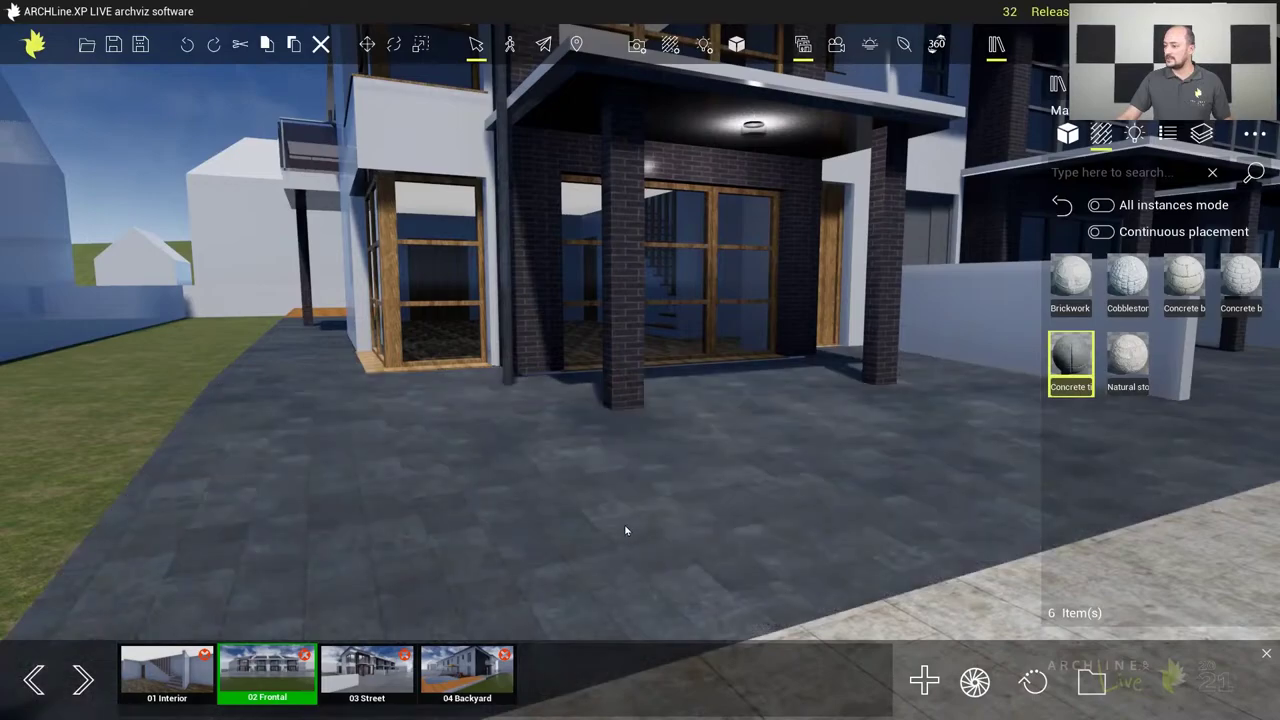
{"action": "scroll", "coordinate": [618, 518], "scroll_direction": "up", "scroll_amount": 3}
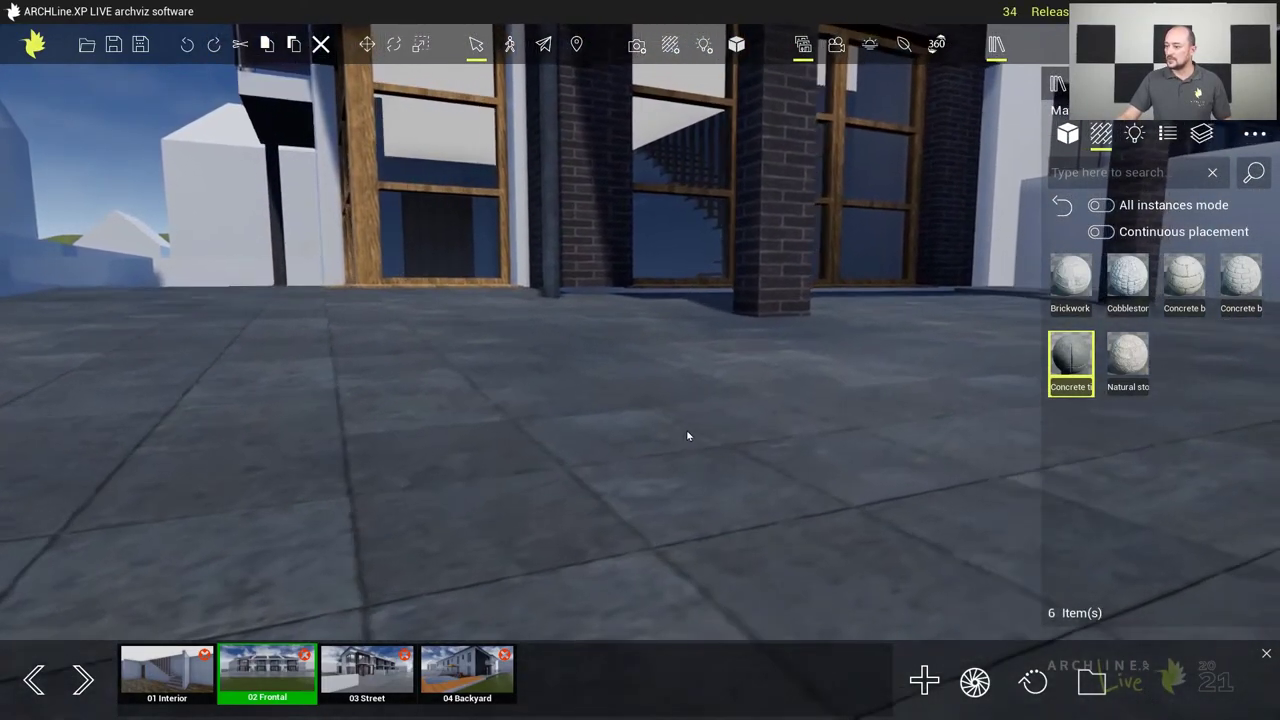
{"action": "scroll", "coordinate": [666, 479], "scroll_direction": "down", "scroll_amount": 5}
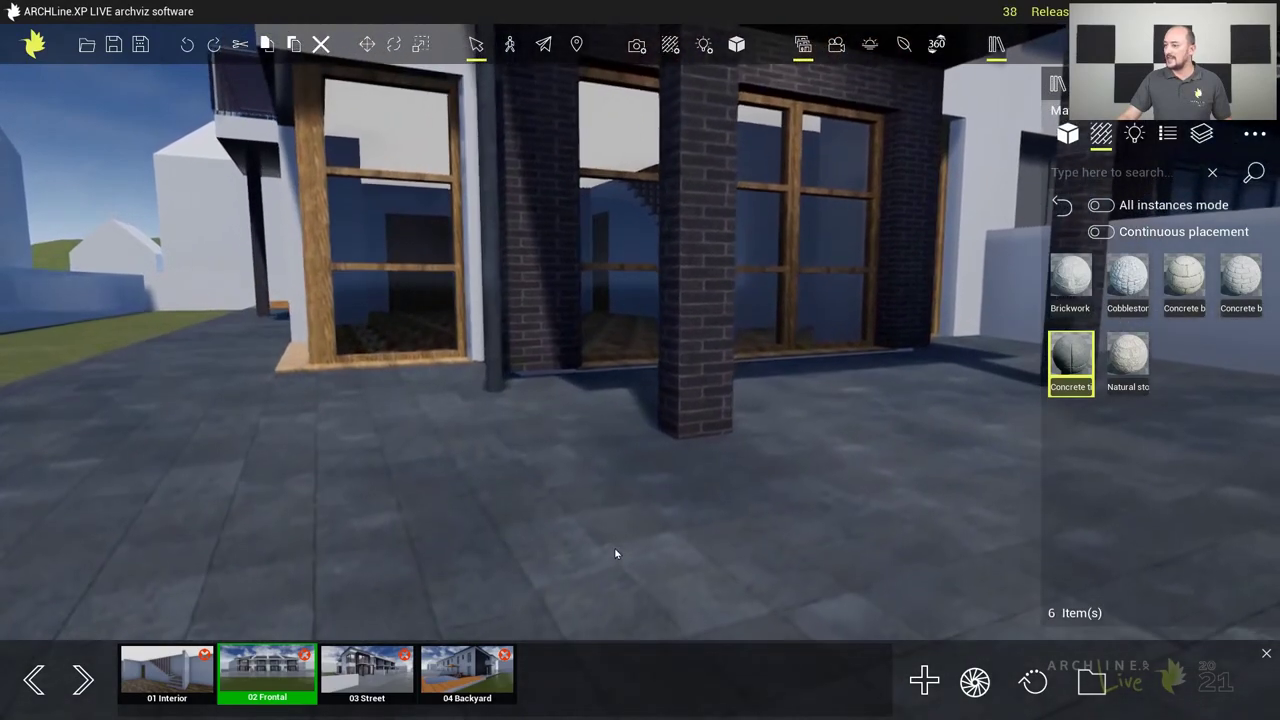
{"action": "scroll", "coordinate": [616, 551], "scroll_direction": "down", "scroll_amount": 2}
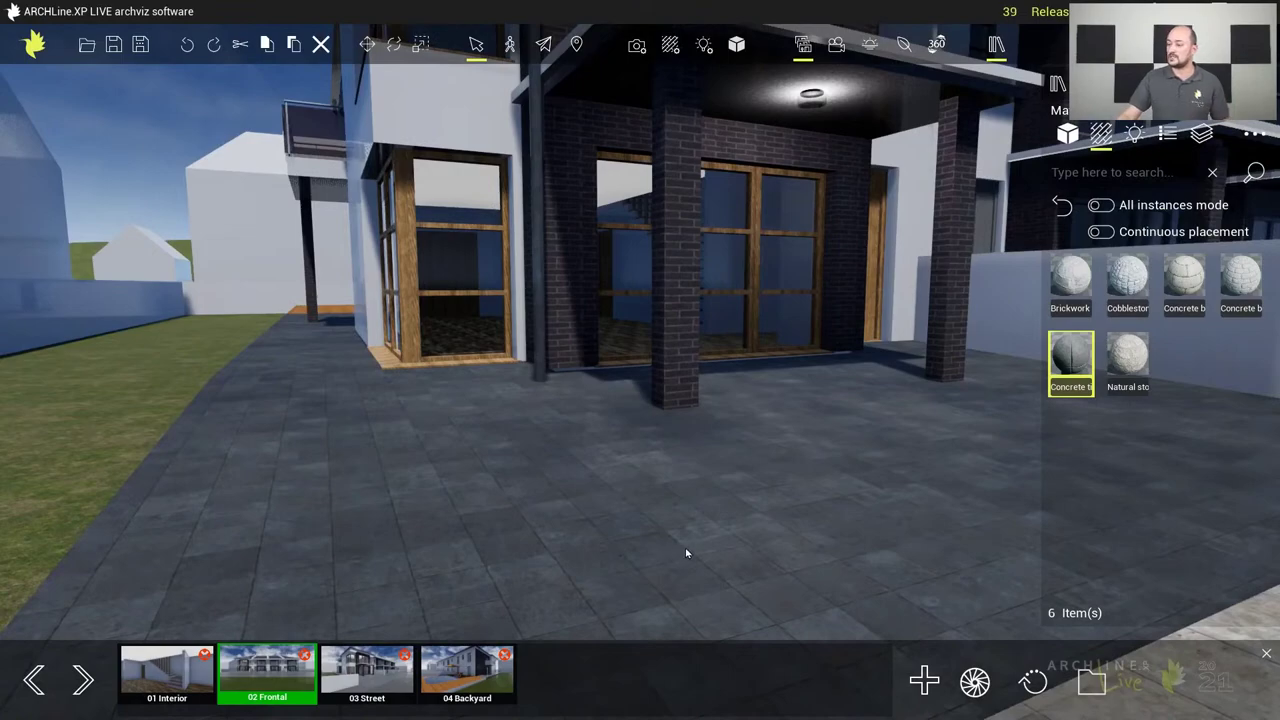
{"action": "left_click", "coordinate": [187, 46]}
Apply the Cobblestone material to the first house's driveway and inspect the paving up close
{"action": "mouse_move", "coordinate": [1118, 298]}
{"action": "left_click_drag", "start_coordinate": [1130, 287], "coordinate": [760, 509]}
{"action": "scroll", "coordinate": [765, 405], "scroll_direction": "up", "scroll_amount": 3}
{"action": "scroll", "coordinate": [765, 405], "scroll_direction": "up", "scroll_amount": 5}
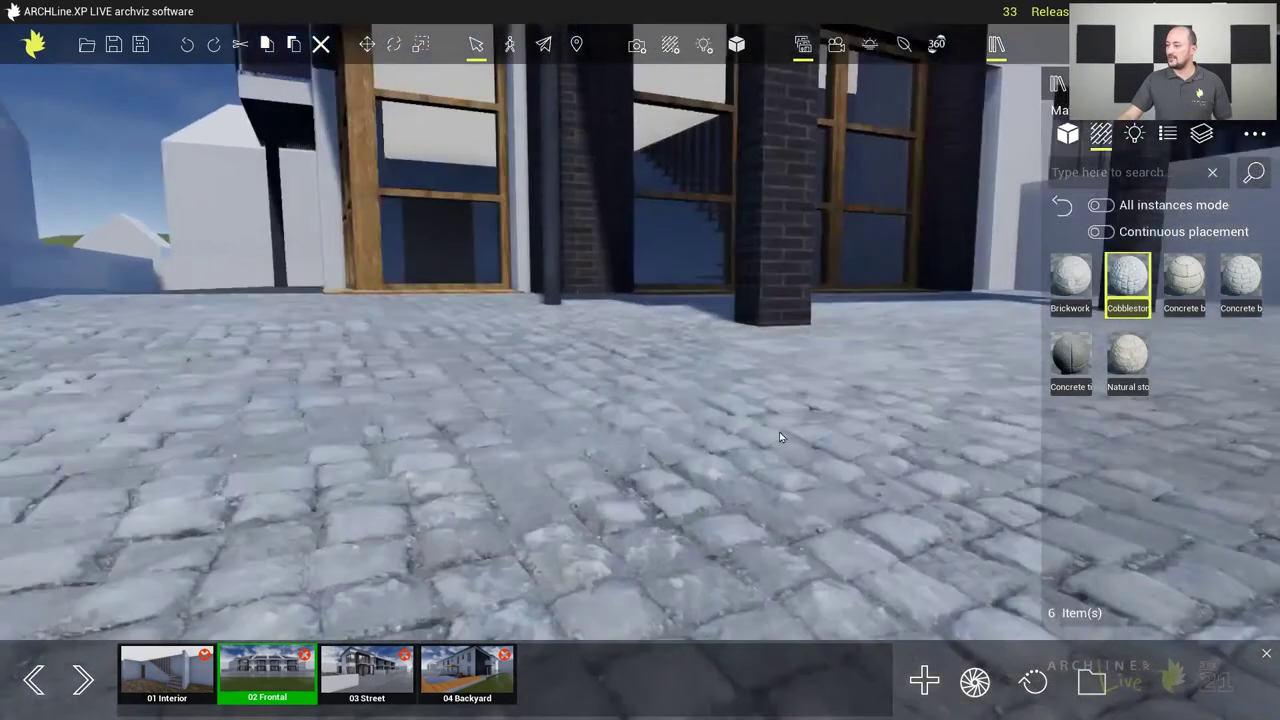
{"action": "scroll", "coordinate": [764, 400], "scroll_direction": "up", "scroll_amount": 3}
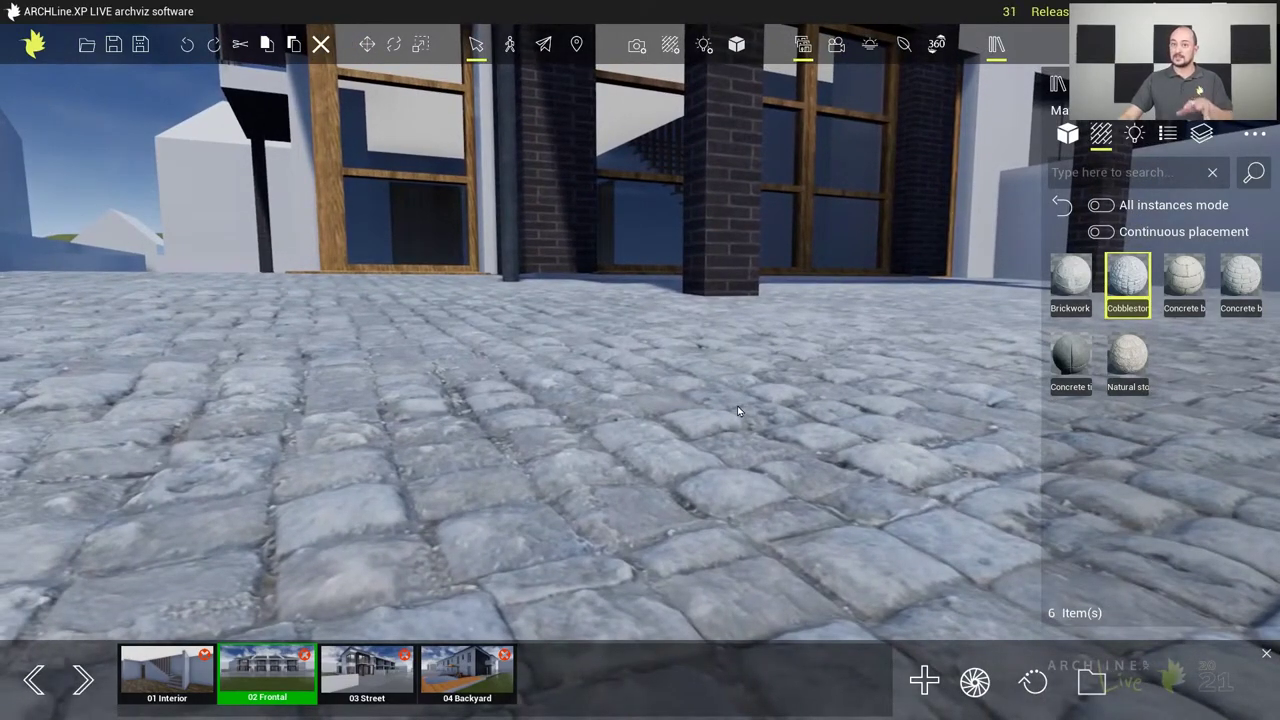
{"action": "scroll", "coordinate": [738, 410], "scroll_direction": "up", "scroll_amount": 2}
{"action": "left_click_drag", "start_coordinate": [738, 410], "coordinate": [813, 428]}
{"action": "scroll", "coordinate": [800, 440], "scroll_direction": "down", "scroll_amount": 4}
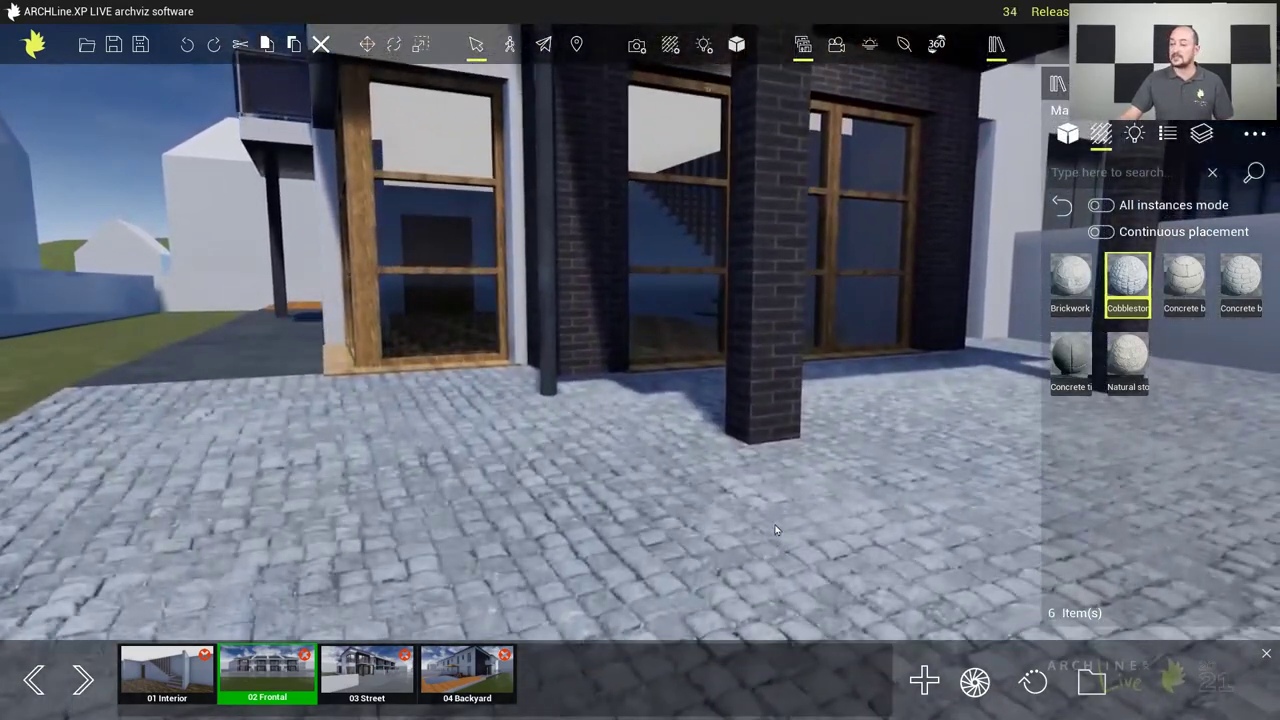
{"action": "scroll", "coordinate": [778, 510], "scroll_direction": "down", "scroll_amount": 5}
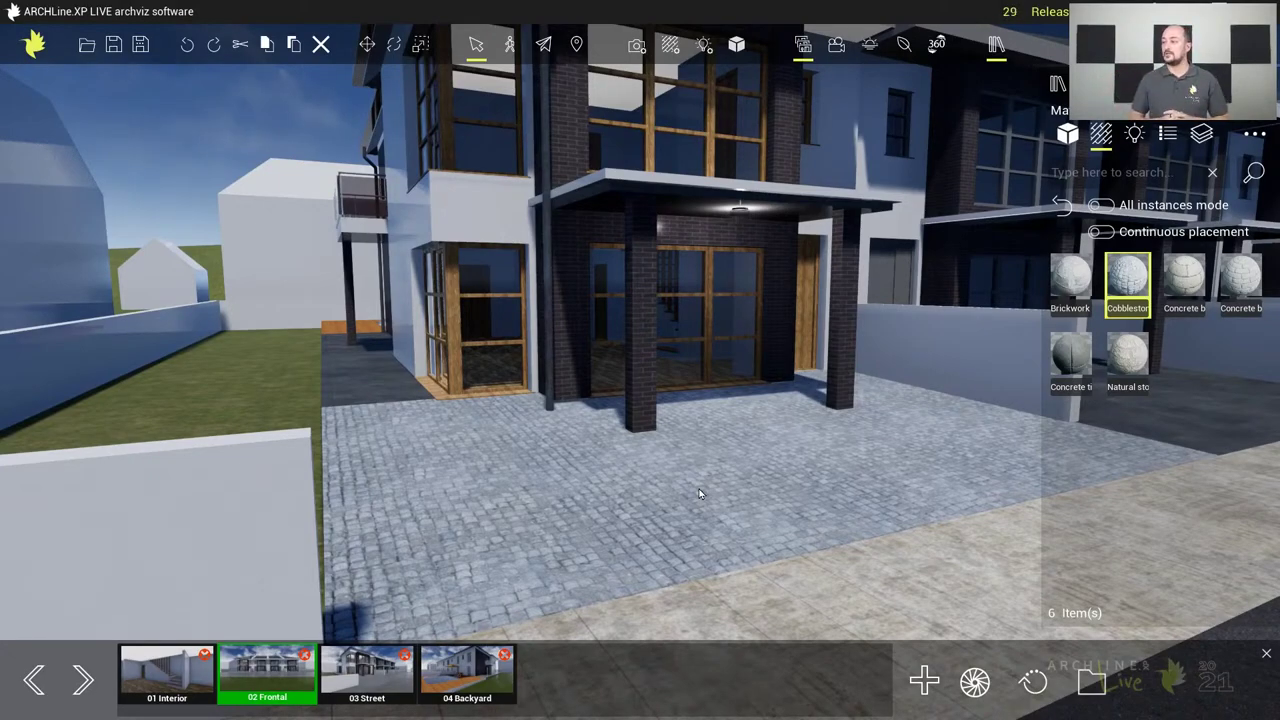
Apply the dark anodized metal from the Metal category to the front downpipe, and to the side rainwater pipe in All instances mode
{"action": "left_click_drag", "start_coordinate": [633, 325], "coordinate": [550, 128]}
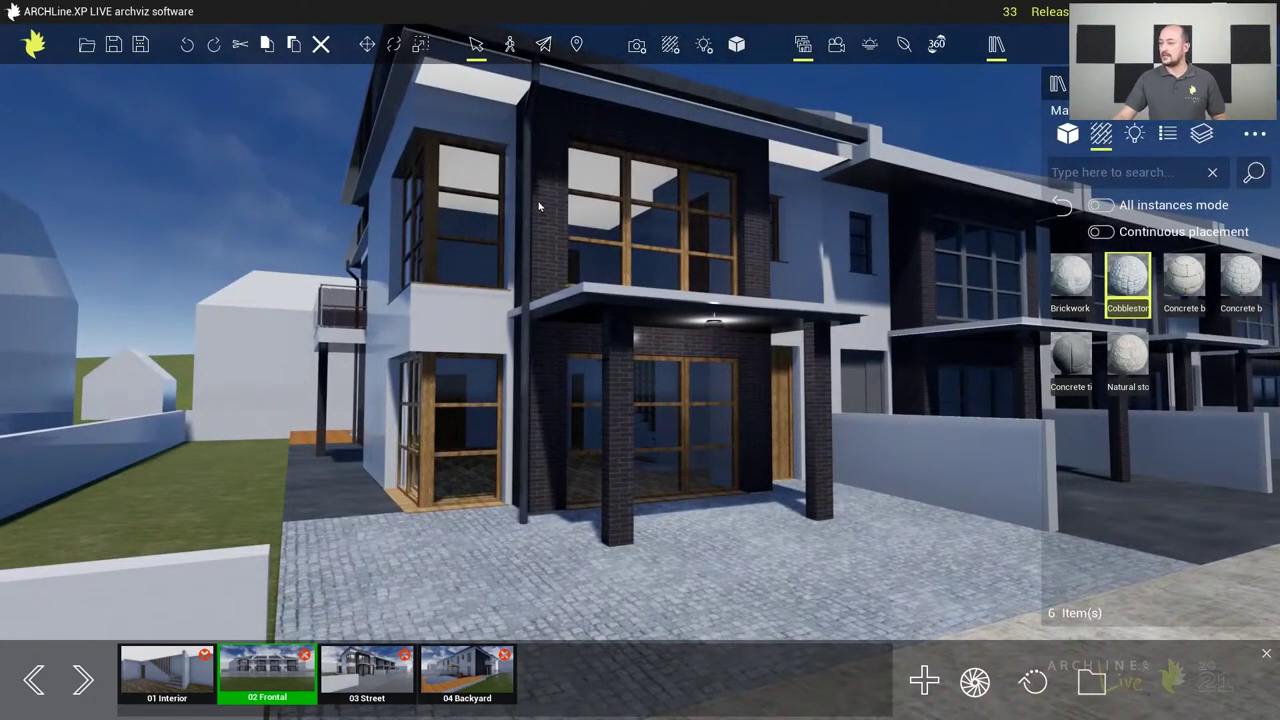
{"action": "left_click", "coordinate": [1064, 206]}
{"action": "left_click", "coordinate": [1118, 370]}
{"action": "mouse_move", "coordinate": [1078, 368]}
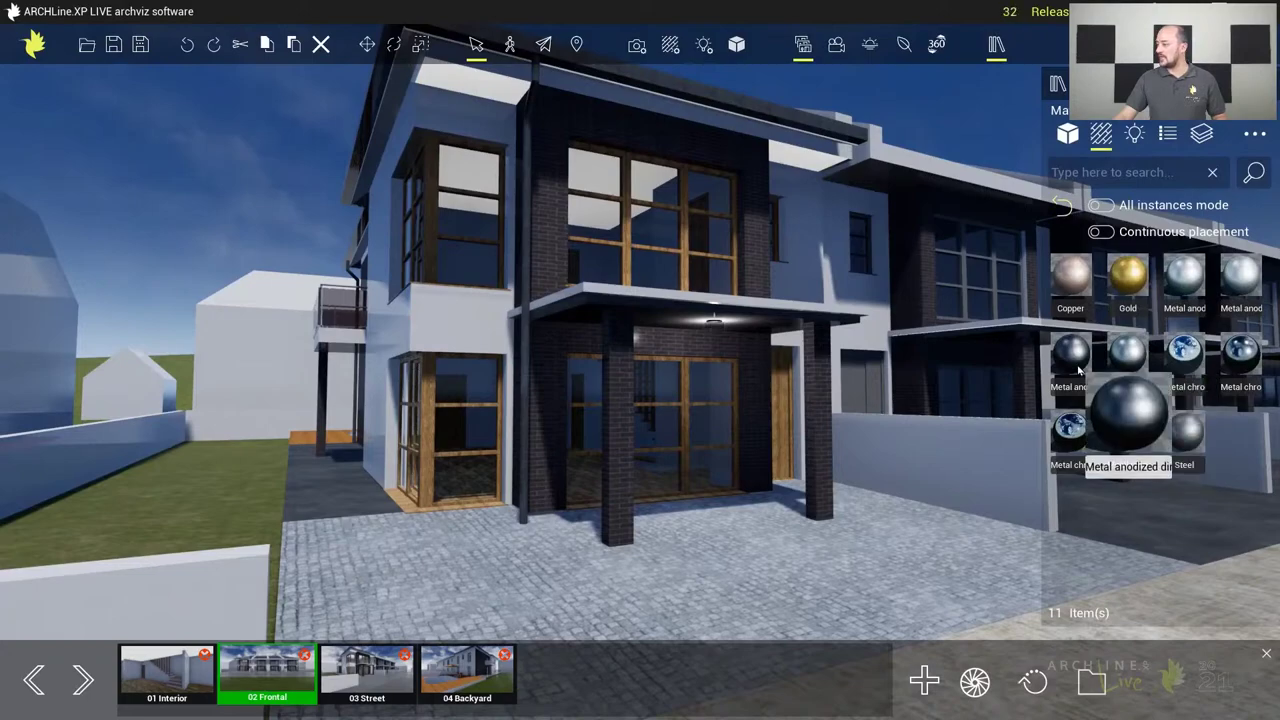
{"action": "left_click_drag", "start_coordinate": [1078, 370], "coordinate": [529, 304]}
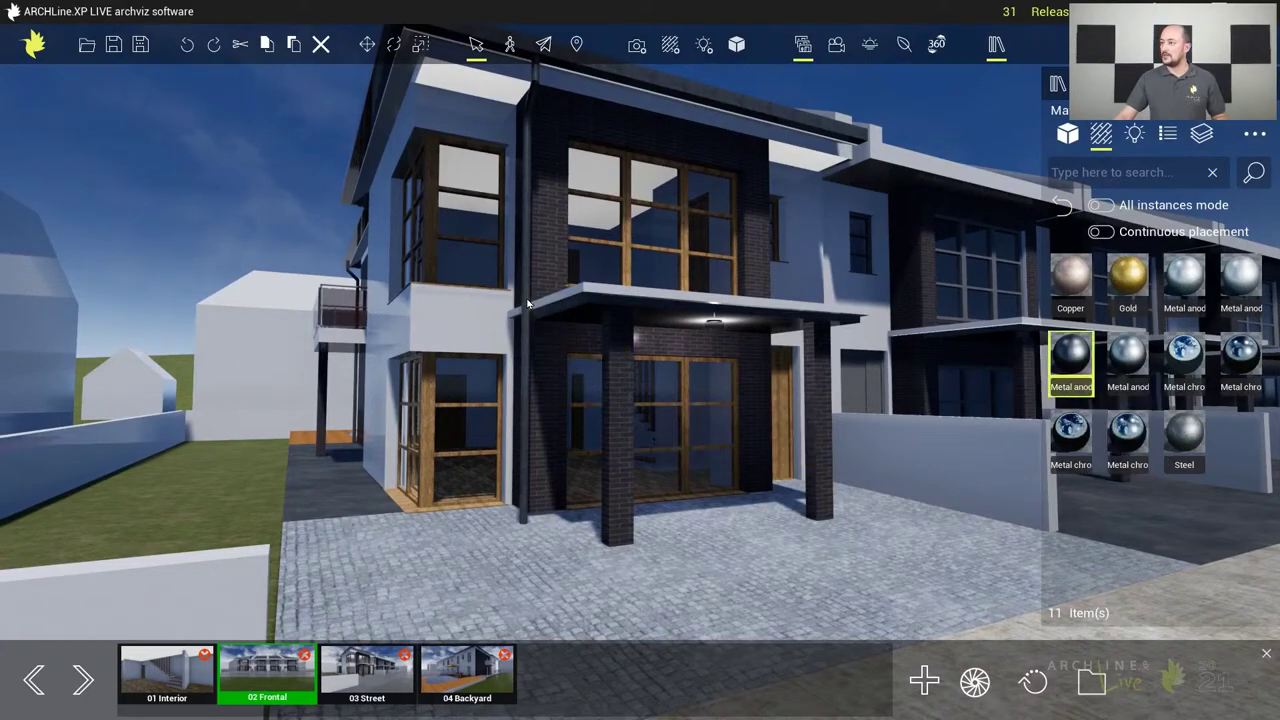
{"action": "left_click", "coordinate": [1101, 205]}
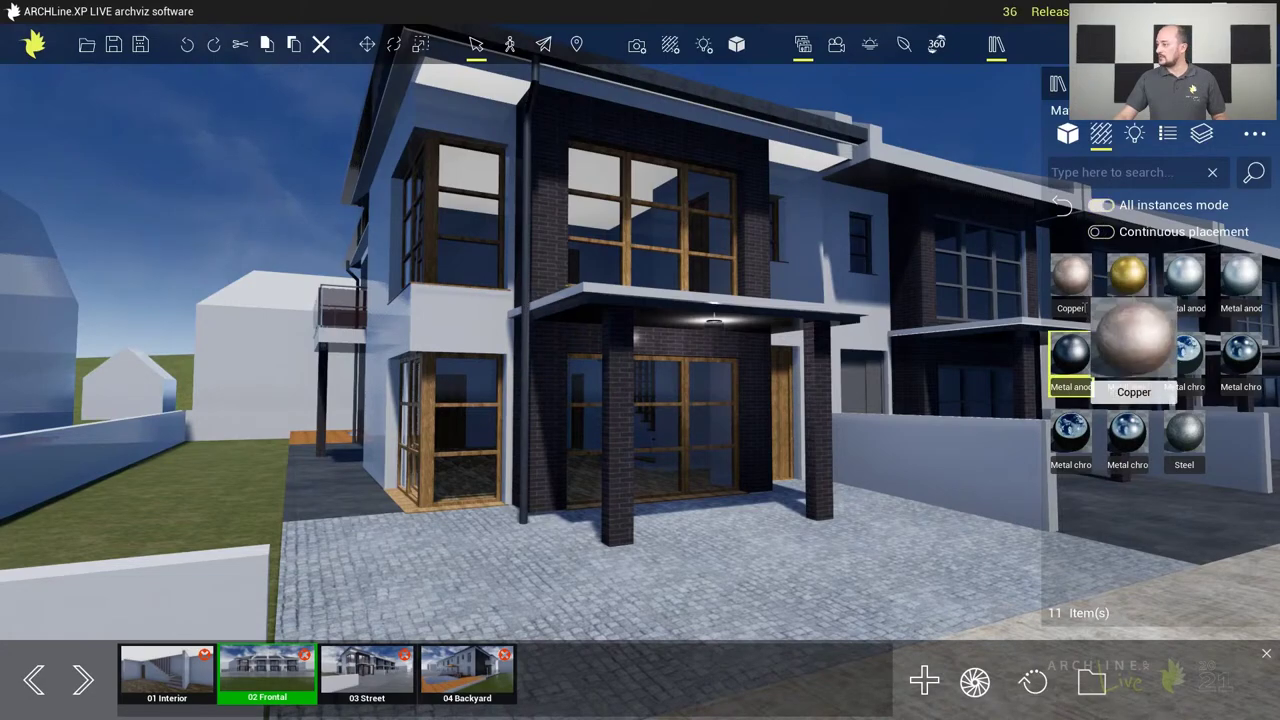
{"action": "left_click_drag", "start_coordinate": [1070, 362], "coordinate": [352, 280]}
Apply Metal anodized 01 and the light anodized metal beside it to the side balcony's railing in All instances mode
{"action": "left_click_drag", "start_coordinate": [431, 290], "coordinate": [660, 340]}
{"action": "left_click_drag", "start_coordinate": [343, 320], "coordinate": [574, 347]}
{"action": "mouse_move", "coordinate": [1235, 288]}
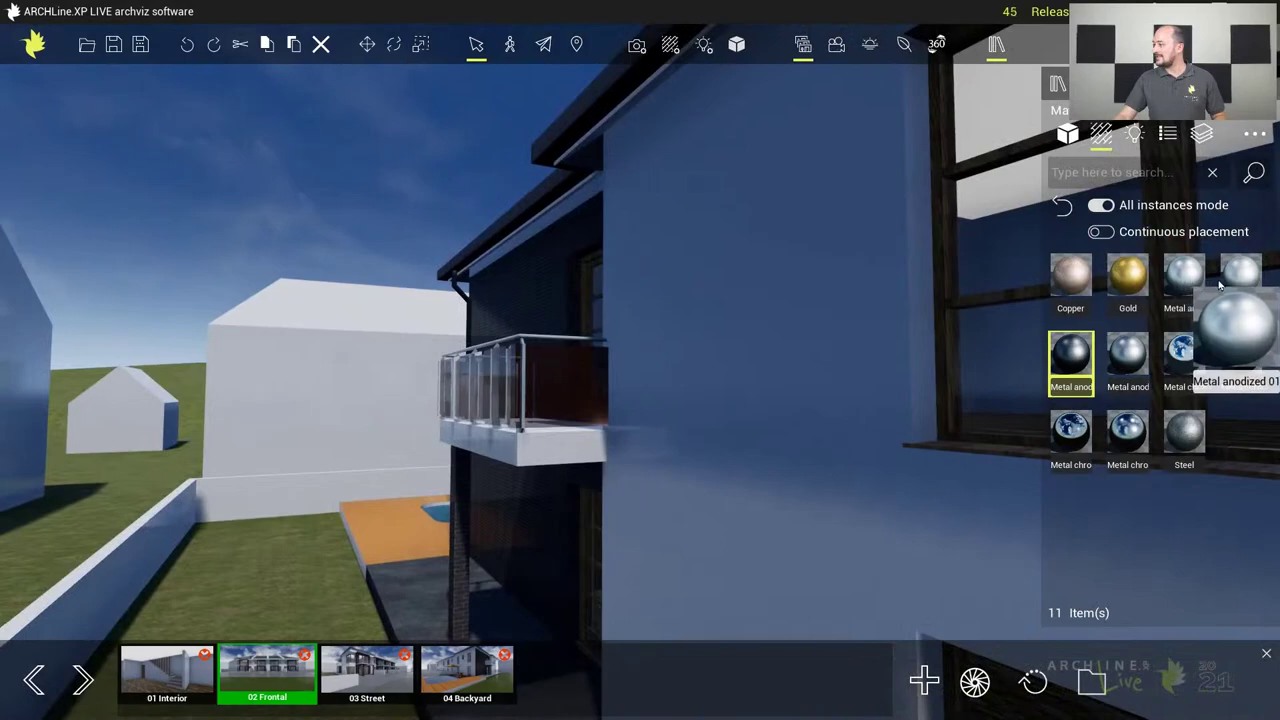
{"action": "left_click_drag", "start_coordinate": [1235, 288], "coordinate": [564, 344]}
{"action": "mouse_move", "coordinate": [1170, 285]}
{"action": "left_click_drag", "start_coordinate": [1170, 285], "coordinate": [505, 356]}
{"action": "scroll", "coordinate": [700, 450], "scroll_direction": "up", "scroll_amount": 2}
Check the applied materials in the saved views 02 Frontal, 03 Street and 04 Backyard
{"action": "left_click", "coordinate": [296, 672]}
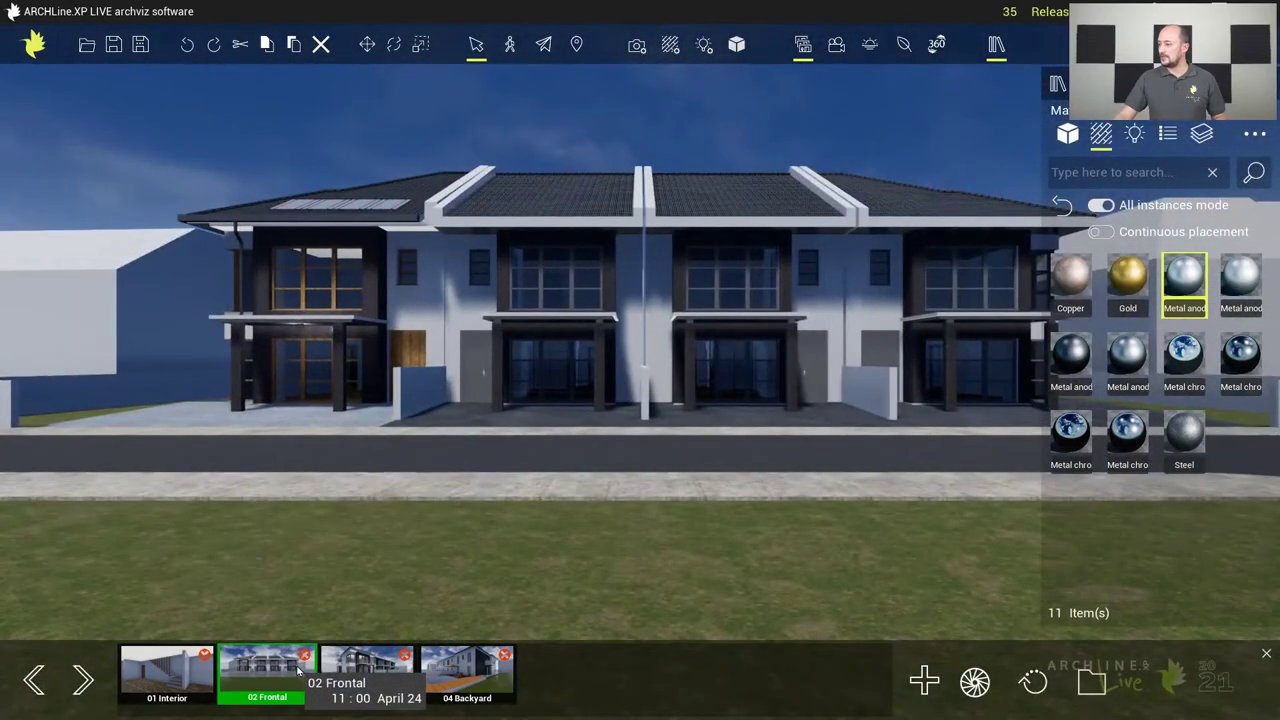
{"action": "left_click", "coordinate": [358, 679]}
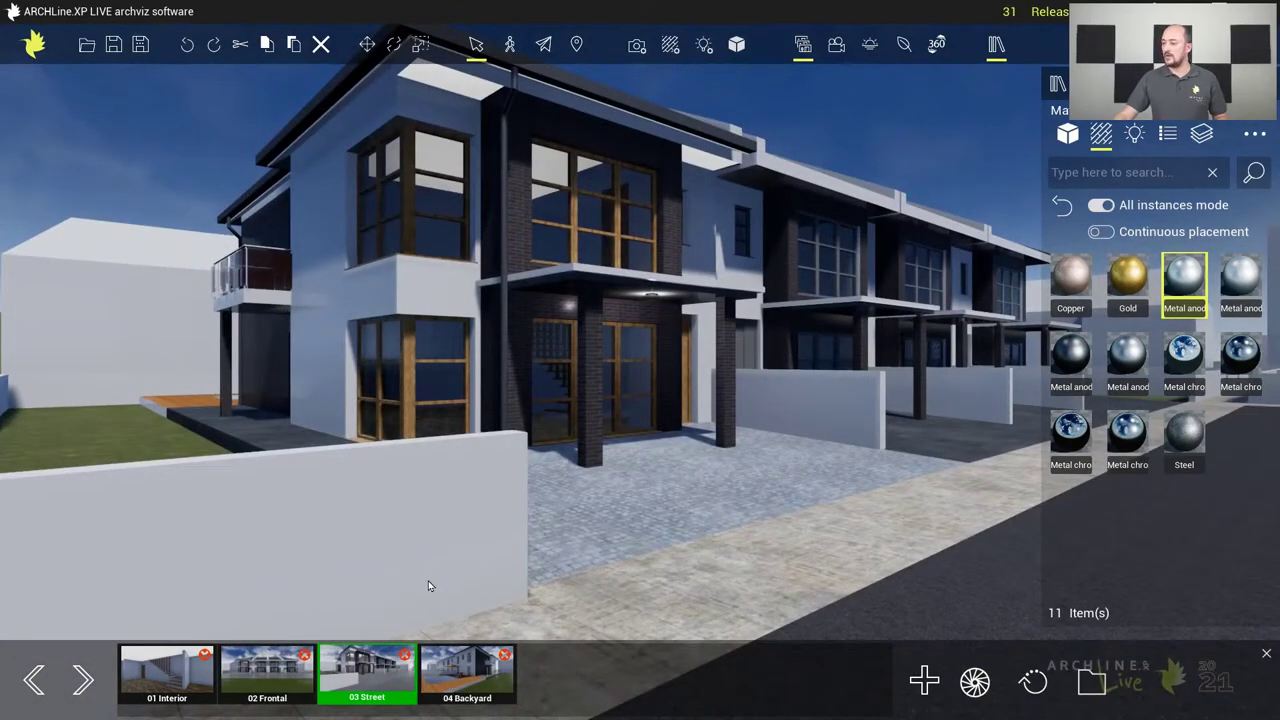
{"action": "left_click", "coordinate": [455, 679]}
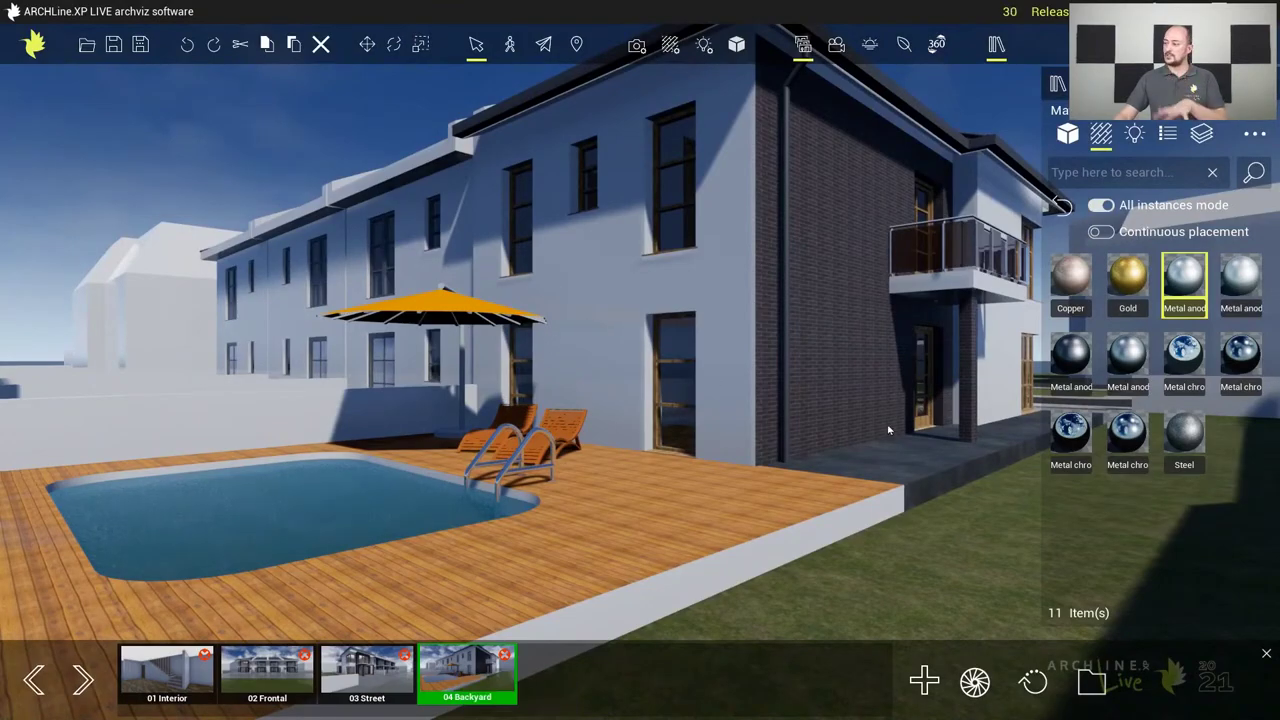
Open the light source properties of the porch ceiling lamp in the 03 Street view and toggle the light off and on
{"action": "left_click", "coordinate": [362, 678]}
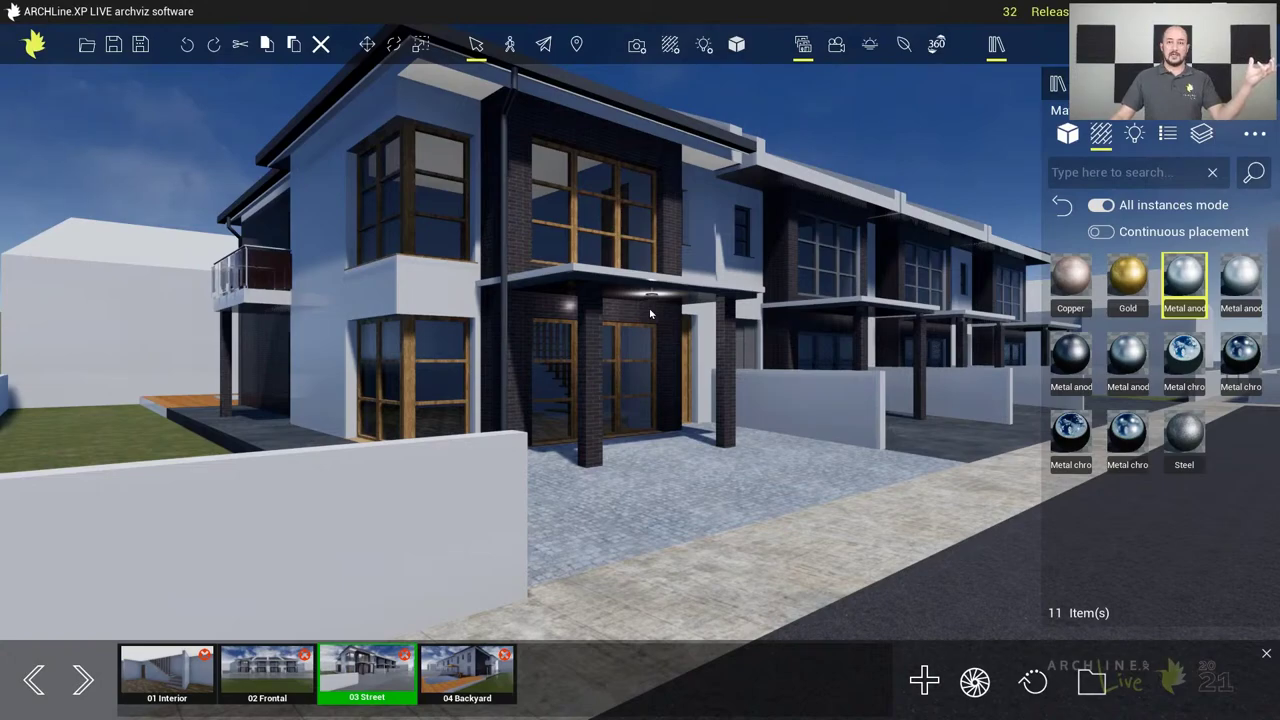
{"action": "left_click", "coordinate": [705, 46]}
{"action": "left_click", "coordinate": [650, 297]}
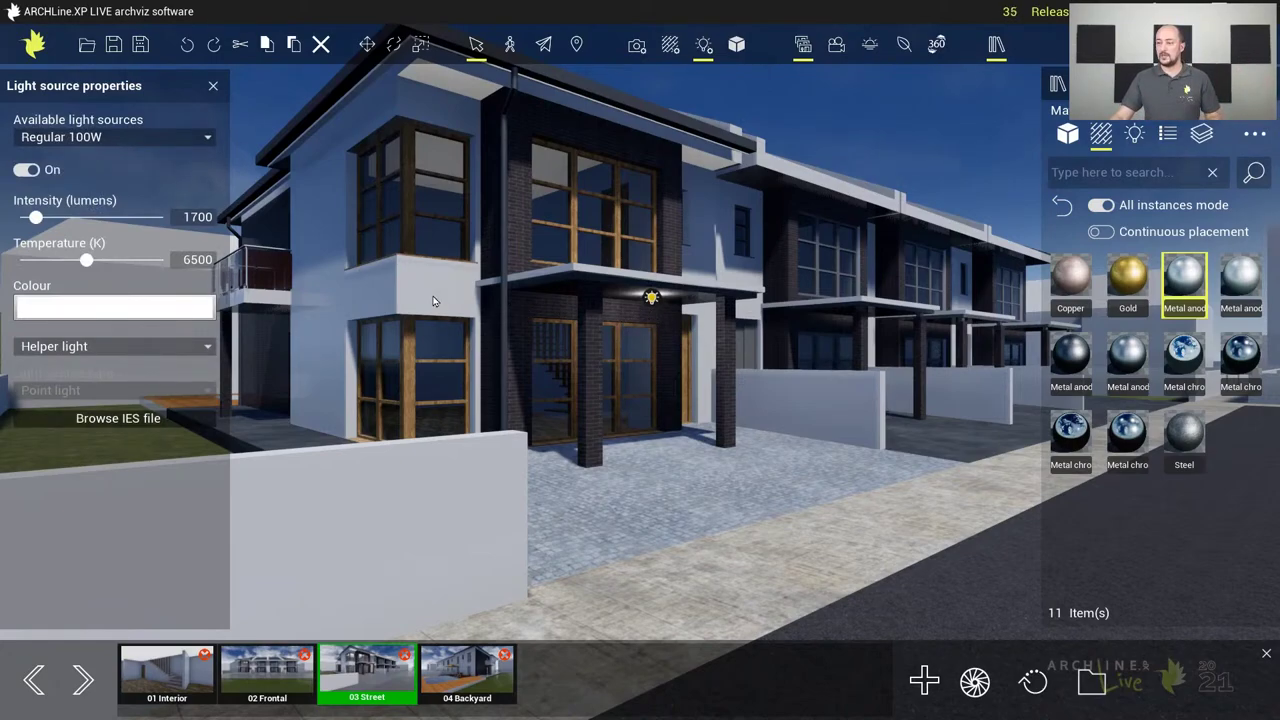
{"action": "left_click", "coordinate": [26, 170]}
{"action": "left_click", "coordinate": [26, 170]}
Set the porch lamp's intensity to 2236 lumens, its temperature to 4963 K and its type to Real light (shadow caster)
{"action": "mouse_move", "coordinate": [36, 217]}
{"action": "left_mouse_down"}
{"action": "mouse_move", "coordinate": [64, 218]}
{"action": "mouse_move", "coordinate": [40, 218]}
{"action": "left_mouse_up"}
{"action": "mouse_move", "coordinate": [87, 262]}
{"action": "left_mouse_down"}
{"action": "mouse_move", "coordinate": [44, 259]}
{"action": "mouse_move", "coordinate": [78, 259]}
{"action": "mouse_move", "coordinate": [65, 259]}
{"action": "left_mouse_up"}
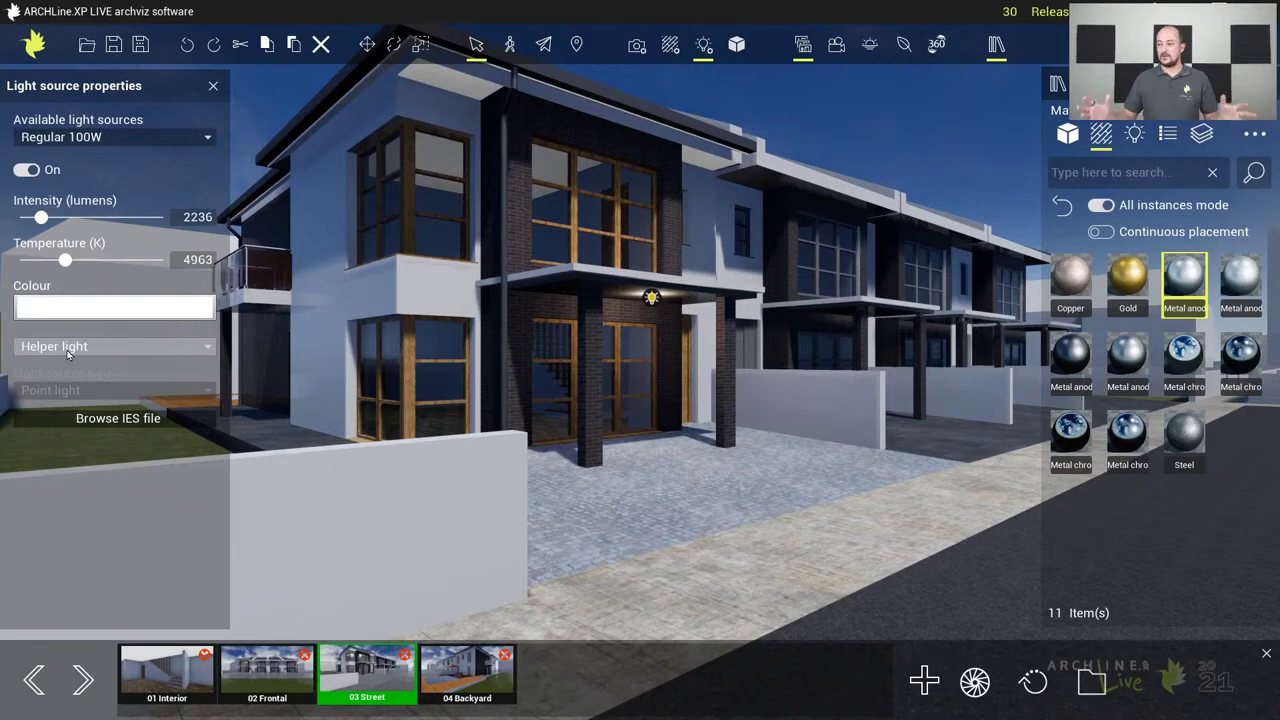
{"action": "left_click", "coordinate": [68, 348]}
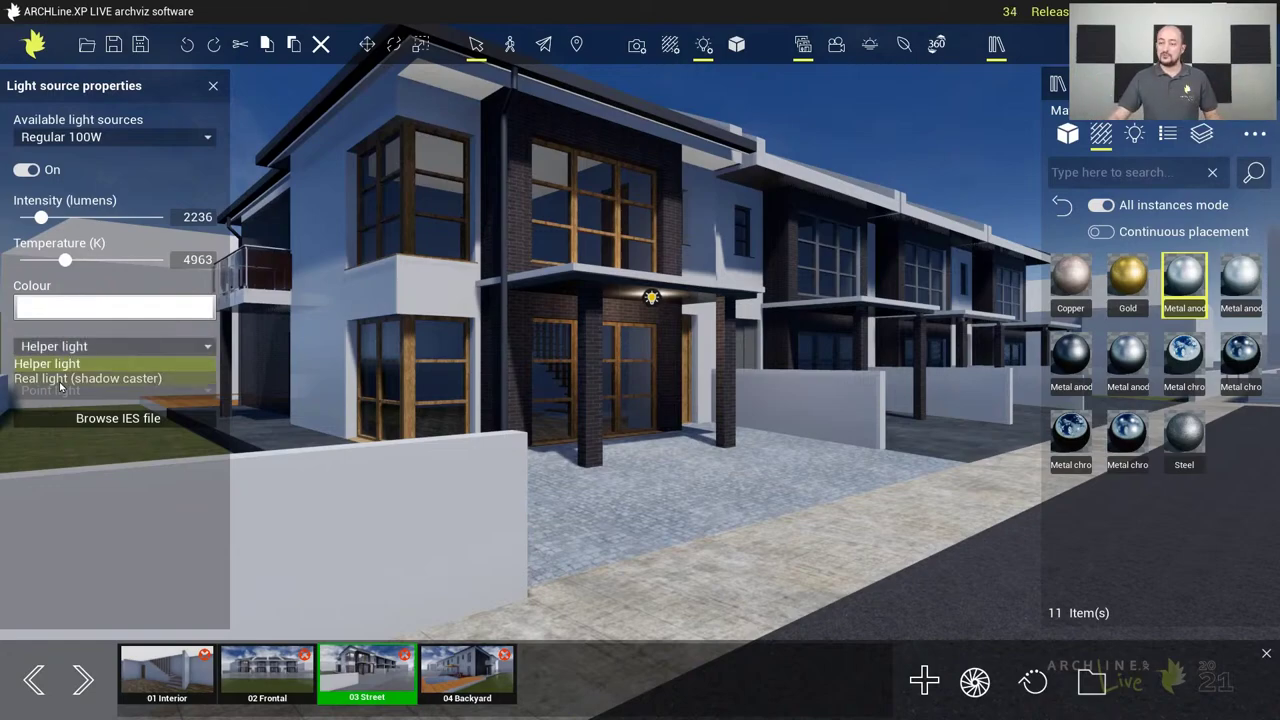
{"action": "left_click", "coordinate": [60, 379]}
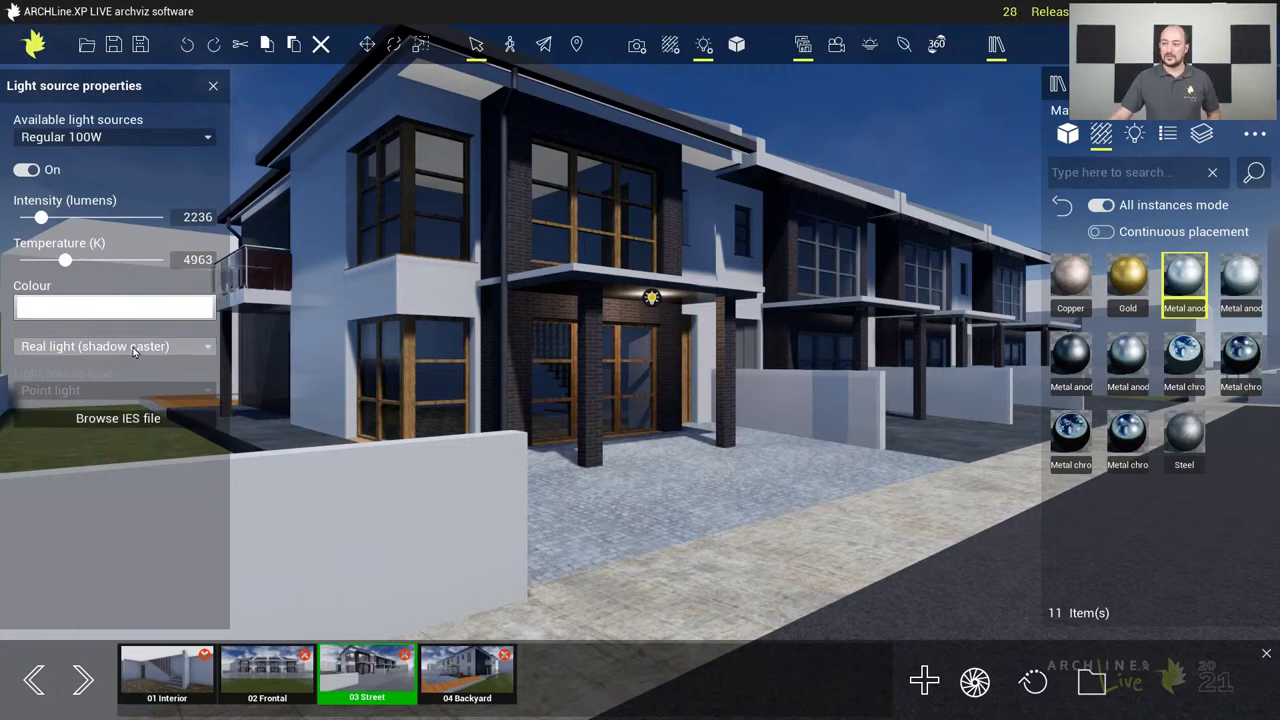
Change the porch ceiling lamp to a Helper light and close its light source properties
{"action": "left_click", "coordinate": [85, 346]}
{"action": "left_click", "coordinate": [80, 365]}
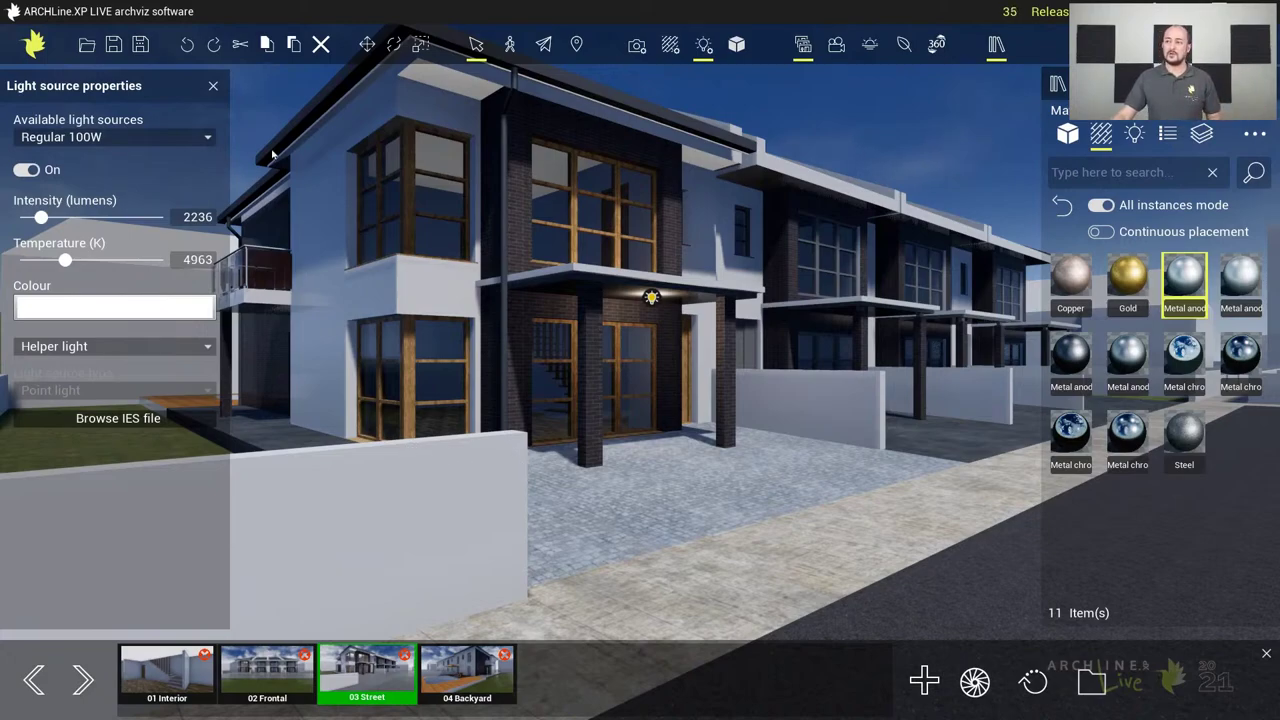
{"action": "left_click", "coordinate": [213, 86]}
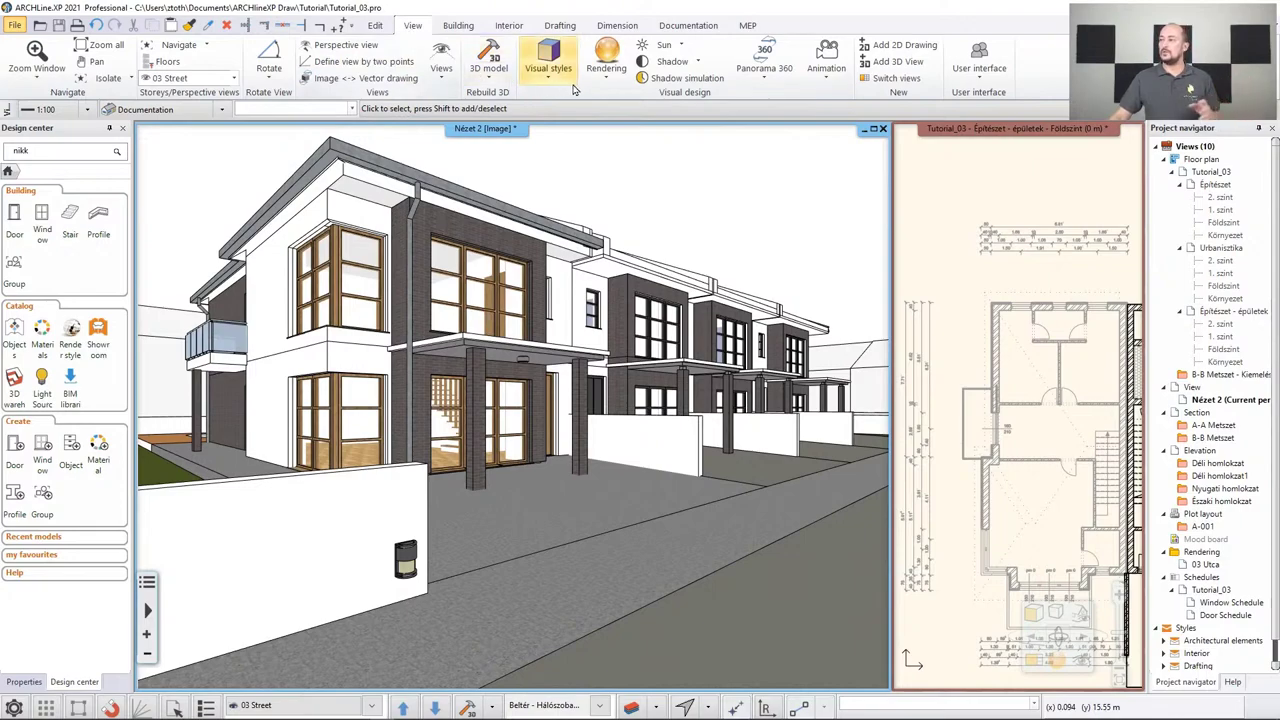
Sync the ARCHLine.XP model containing the garden wall lamp with ARCHLine.XP LIVE and run LIVESync there
{"action": "left_click", "coordinate": [606, 60]}
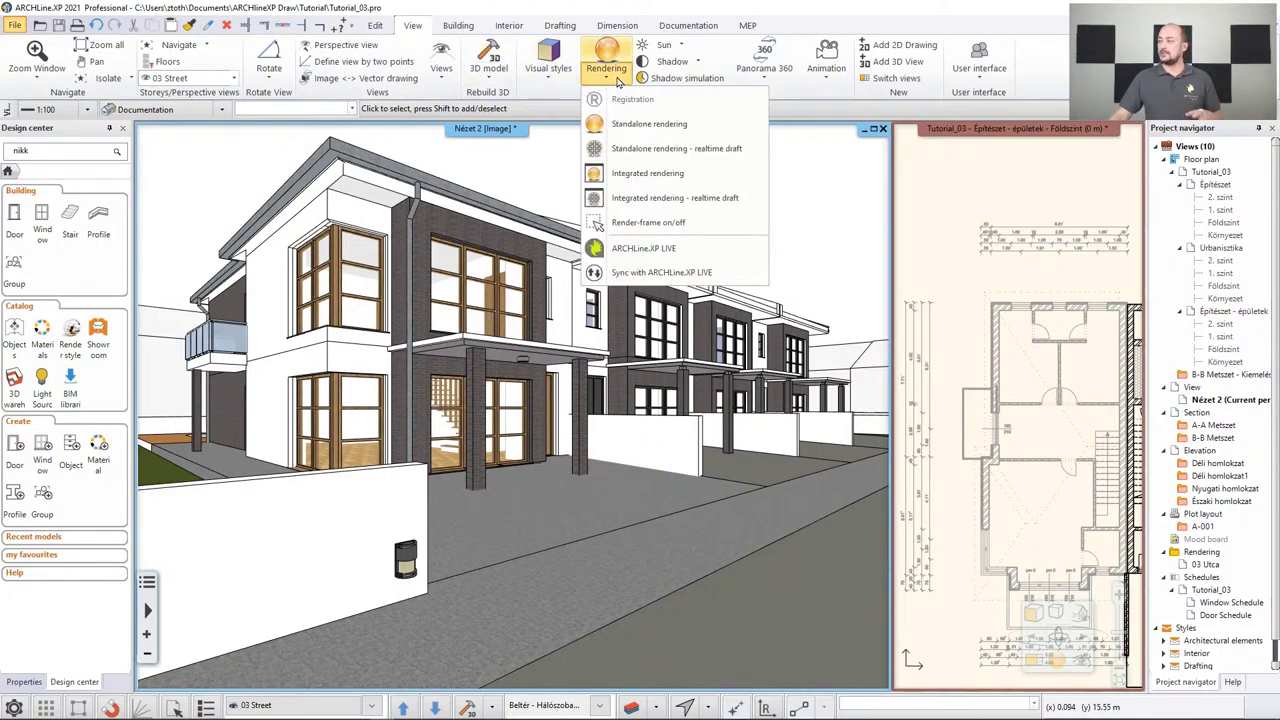
{"action": "left_click", "coordinate": [662, 273]}
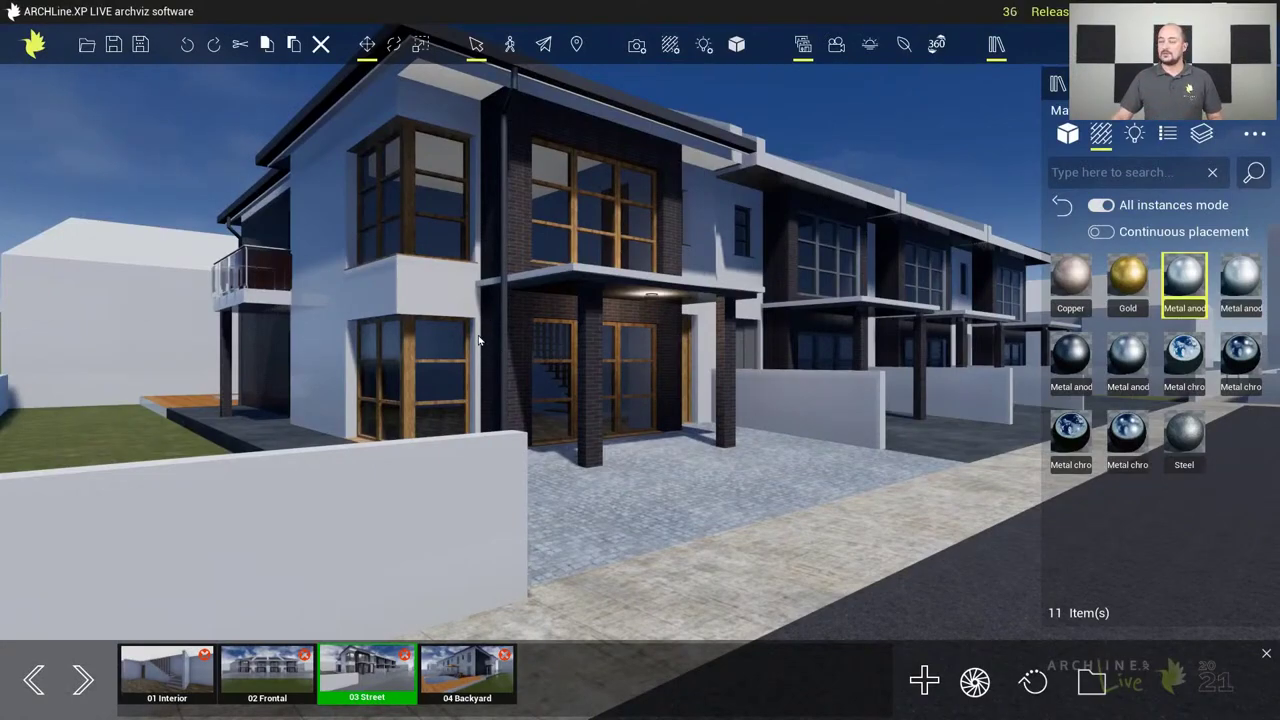
{"action": "left_click", "coordinate": [35, 44]}
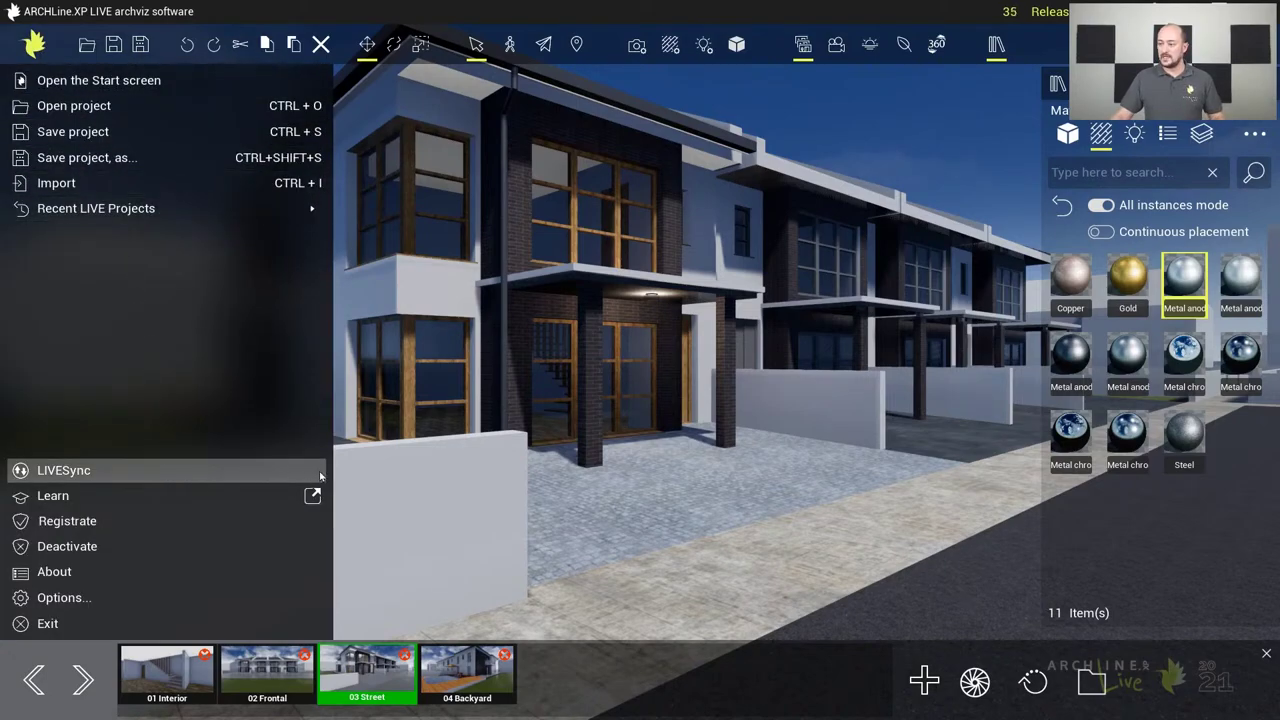
{"action": "left_click", "coordinate": [455, 498]}
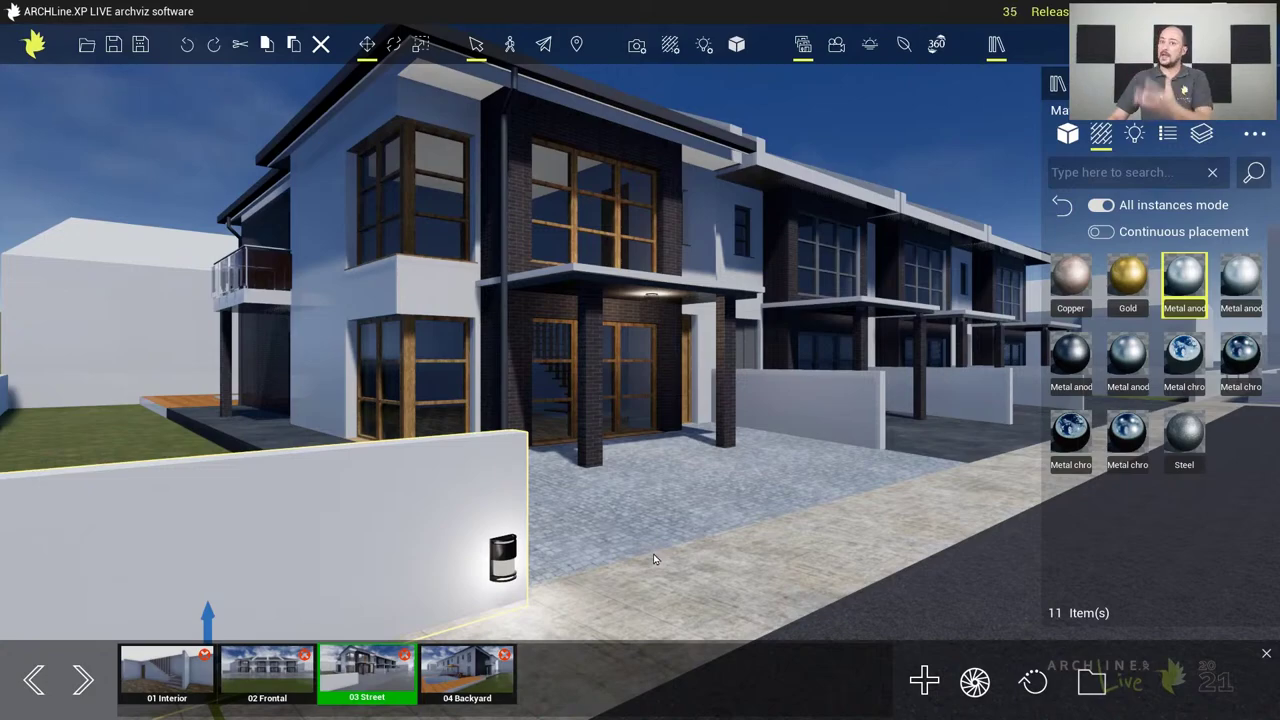
Save the current street perspective as a new view and name it Night view
{"action": "left_click", "coordinate": [922, 684]}
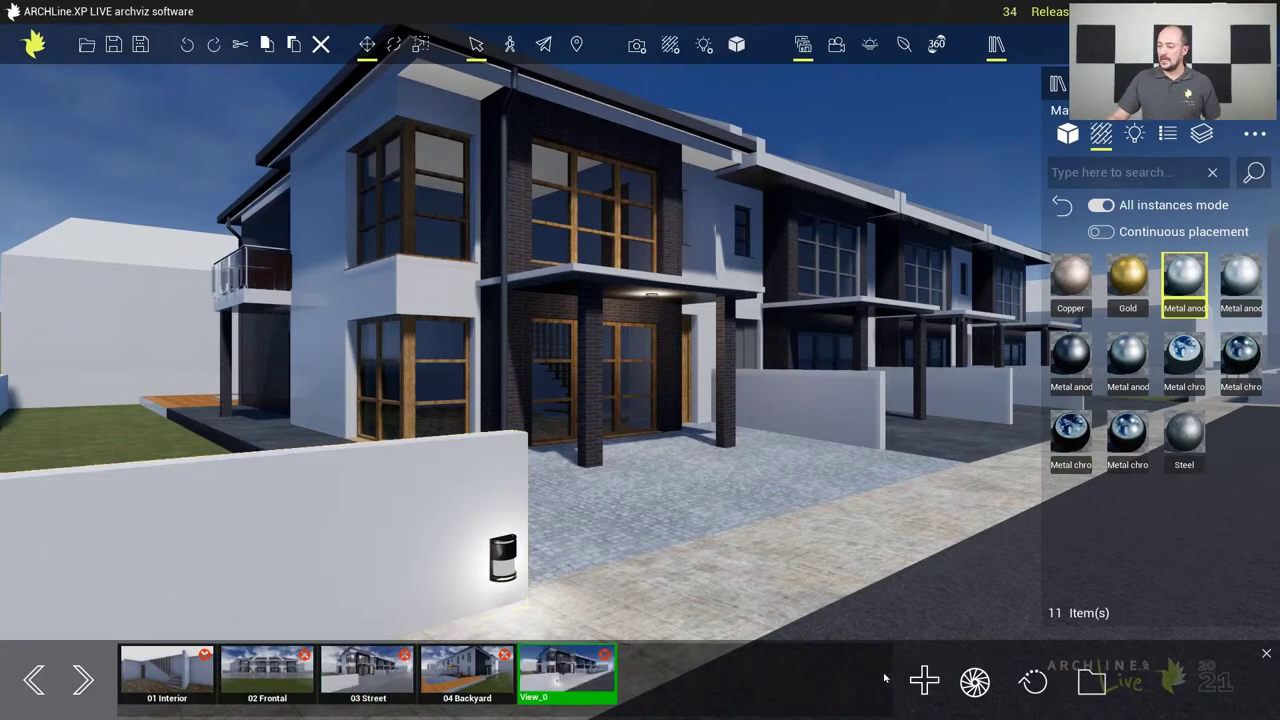
{"action": "double_click", "coordinate": [585, 697]}
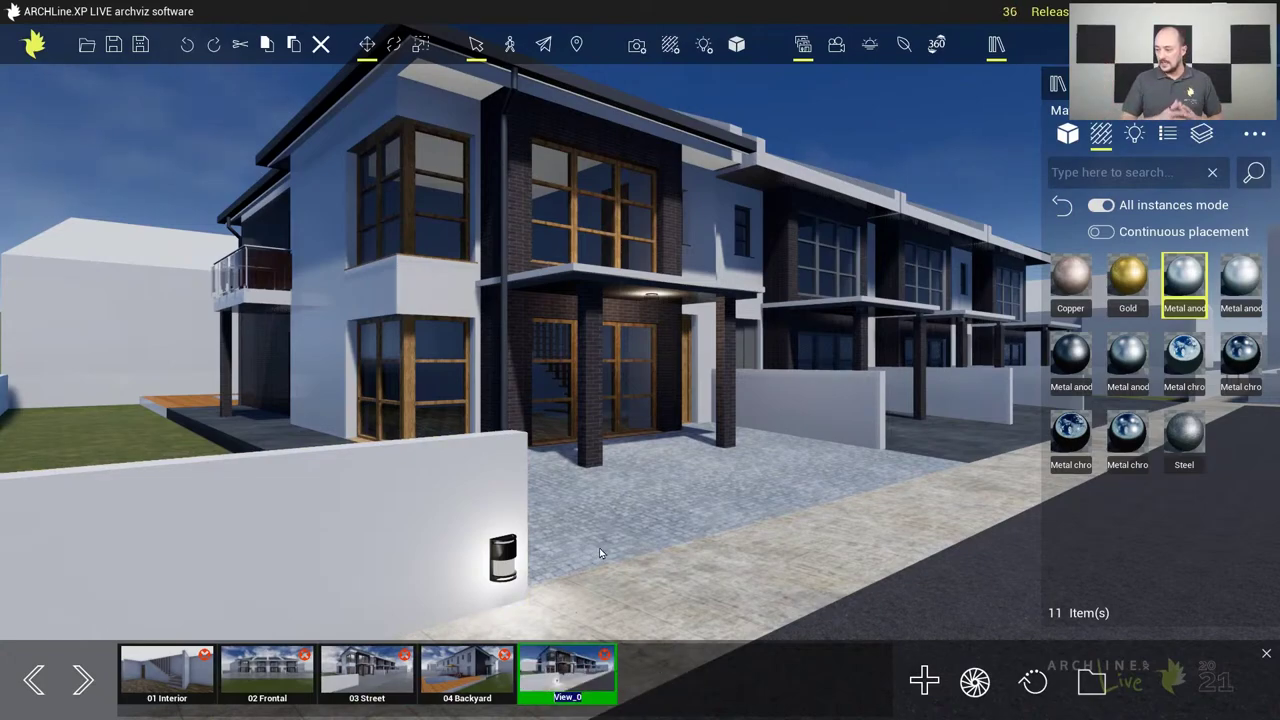
{"action": "type", "text": "Night view"}
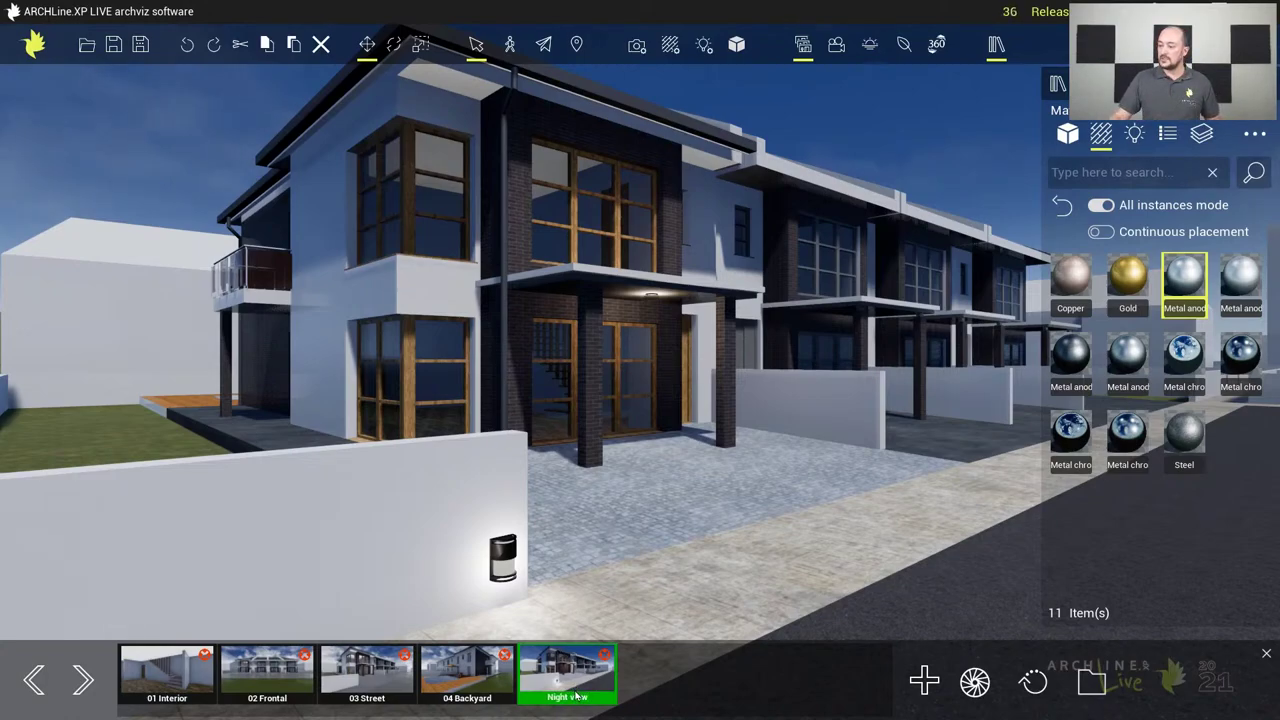
Set the time of day for the Night view to 0:21 and return to the saved views
{"action": "left_click", "coordinate": [869, 47]}
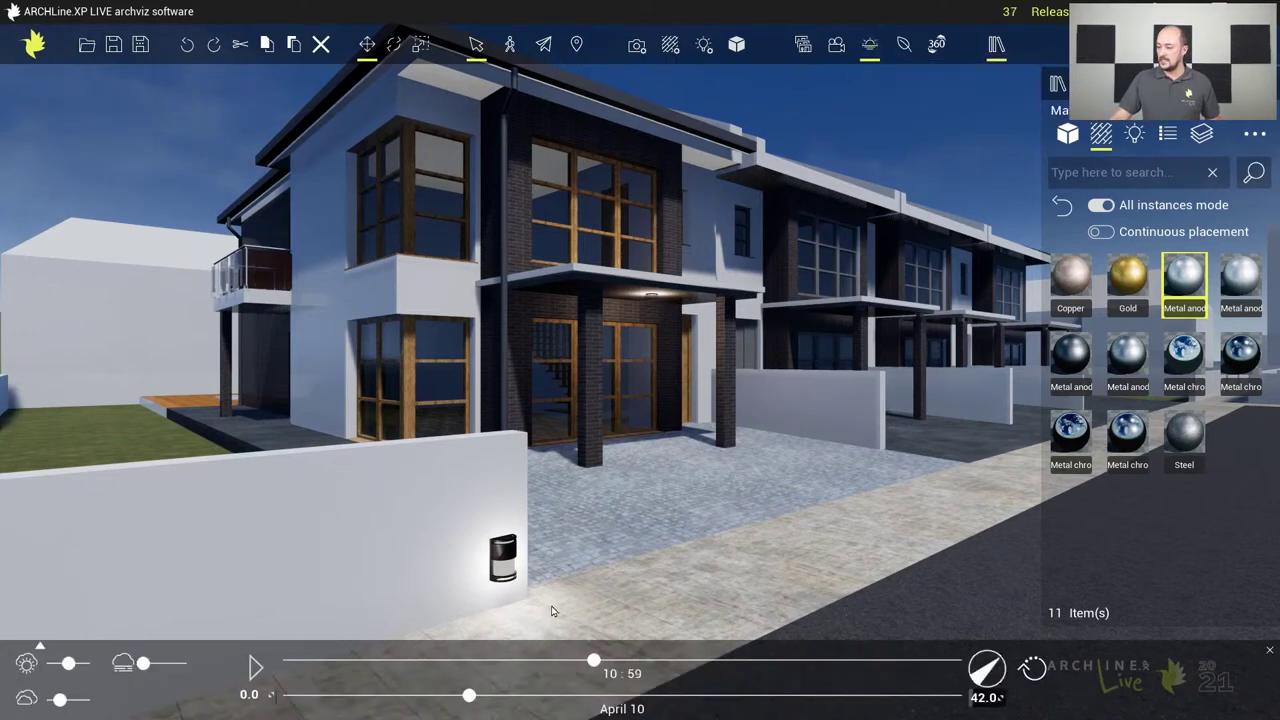
{"action": "left_click_drag", "start_coordinate": [594, 662], "coordinate": [292, 661]}
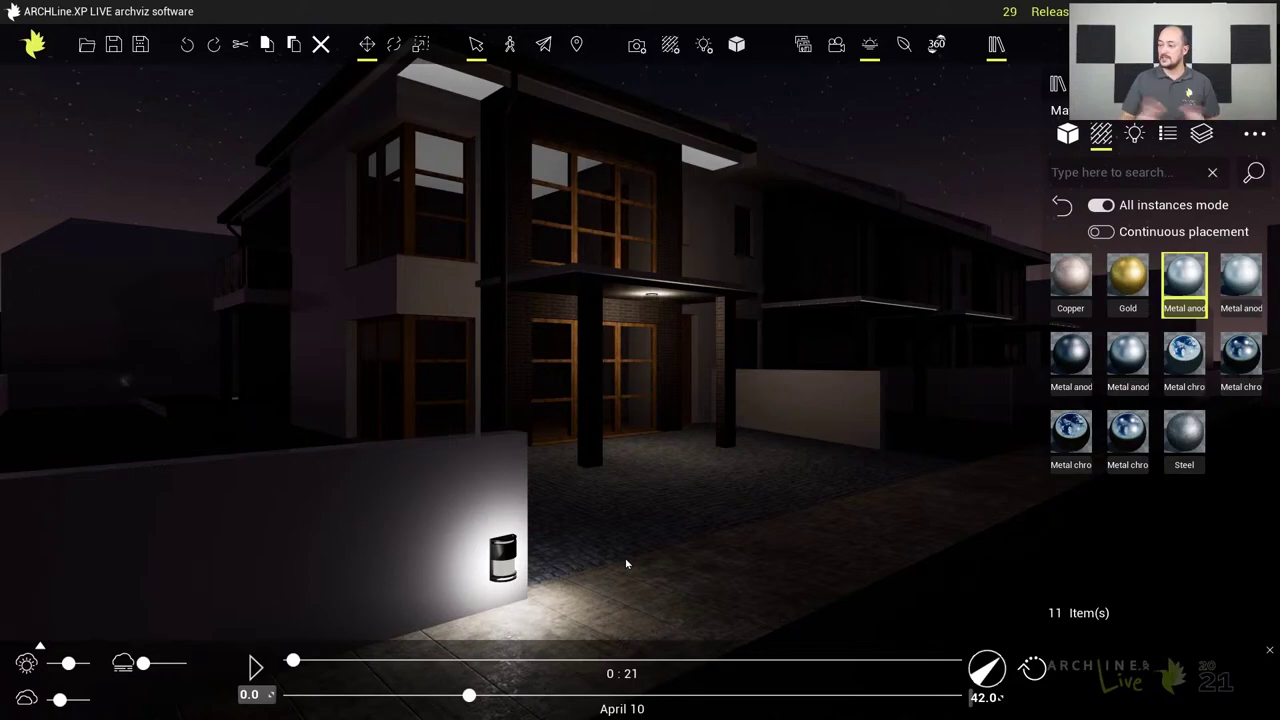
{"action": "left_click", "coordinate": [803, 44]}
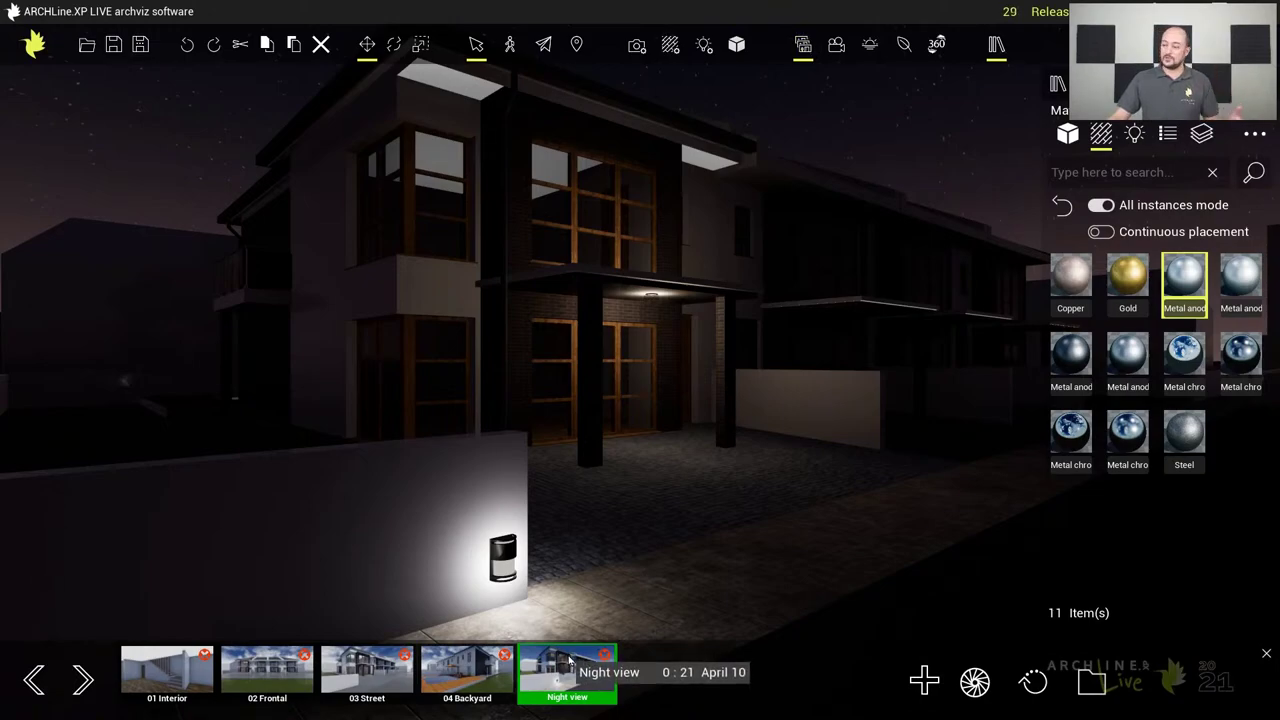
Compare the lighting of the saved views 03 Street and Night view, ending in 03 Street
{"action": "left_click", "coordinate": [352, 673]}
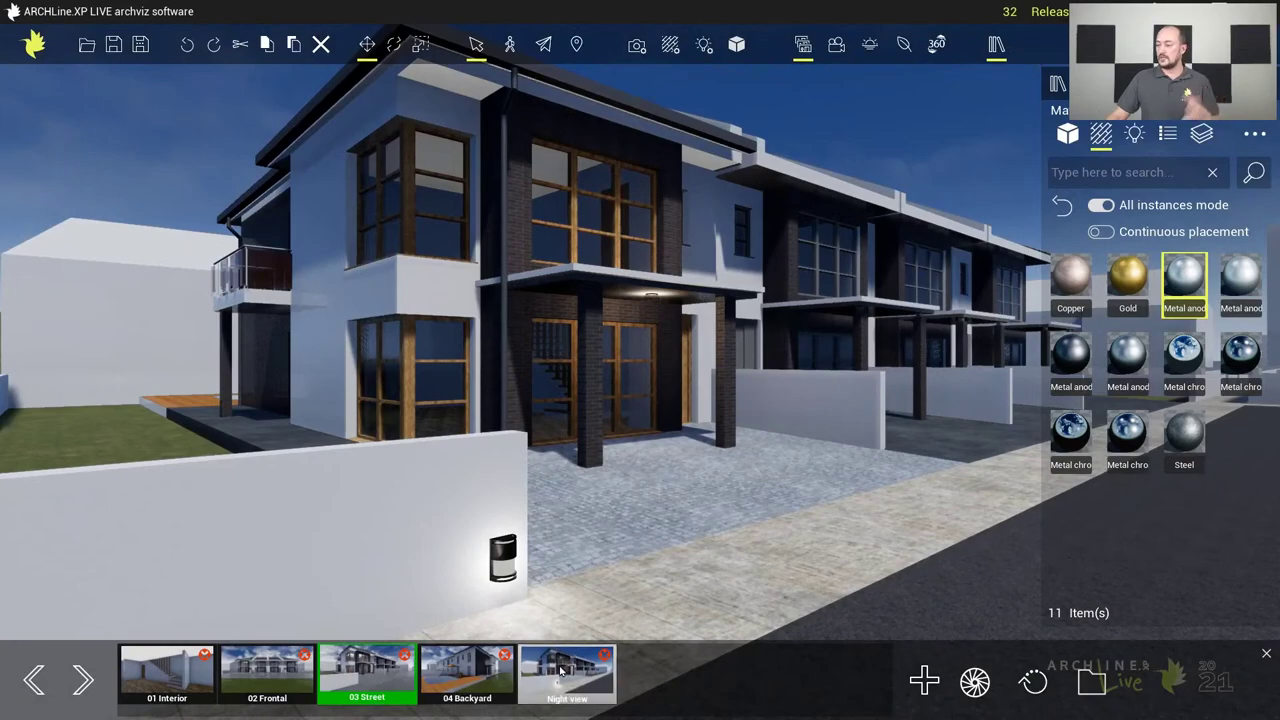
{"action": "left_click", "coordinate": [561, 671]}
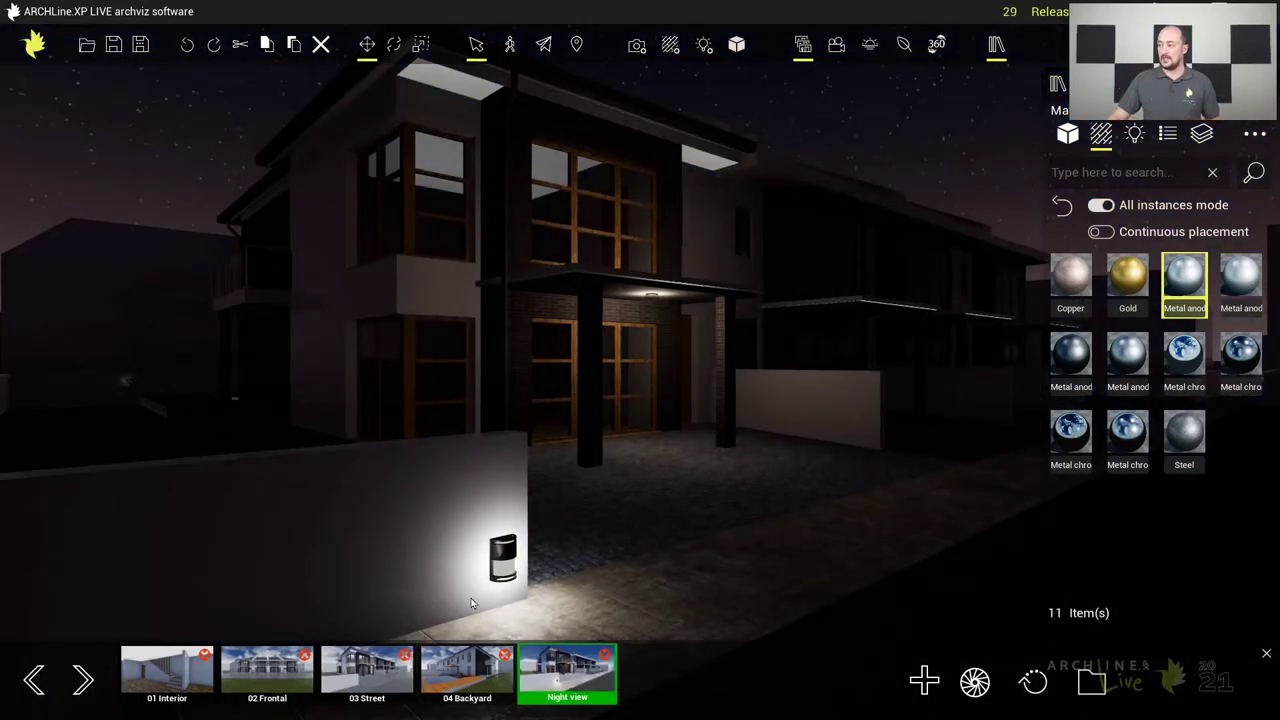
{"action": "left_click", "coordinate": [352, 677]}
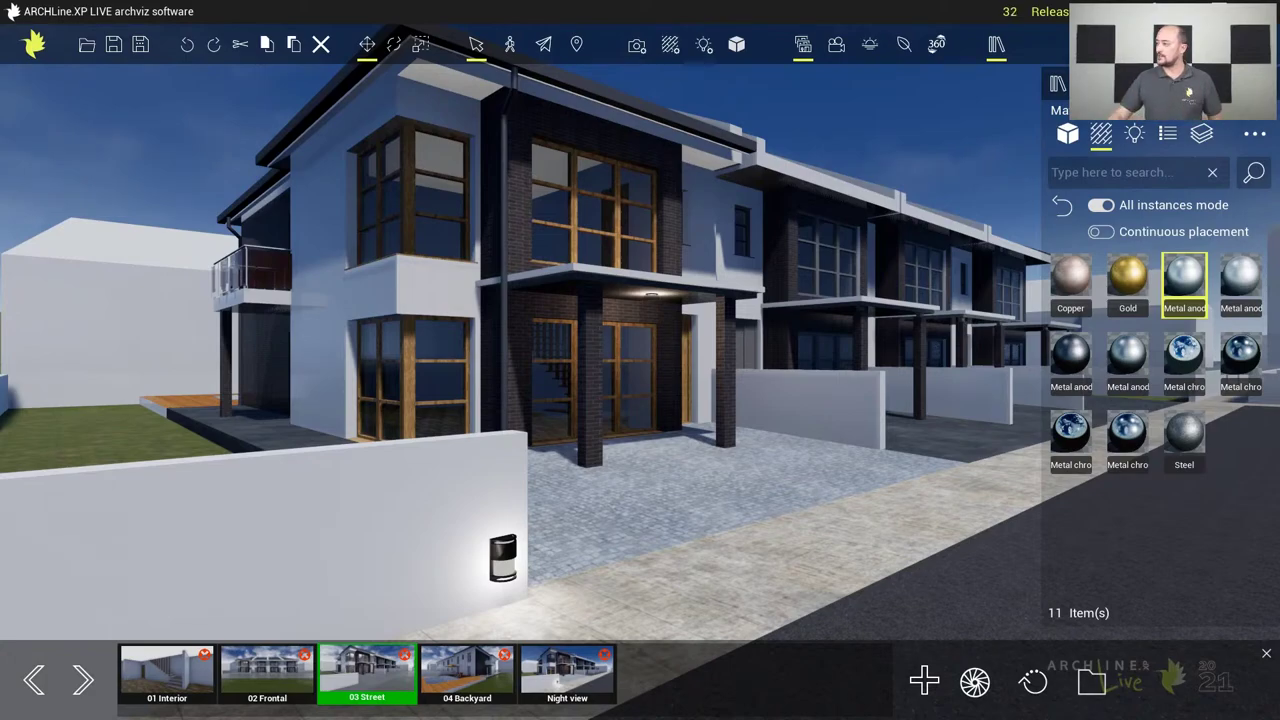
Place the red sedan from the Cars object library on the paved driveway in front of the house
{"action": "left_click", "coordinate": [1068, 133]}
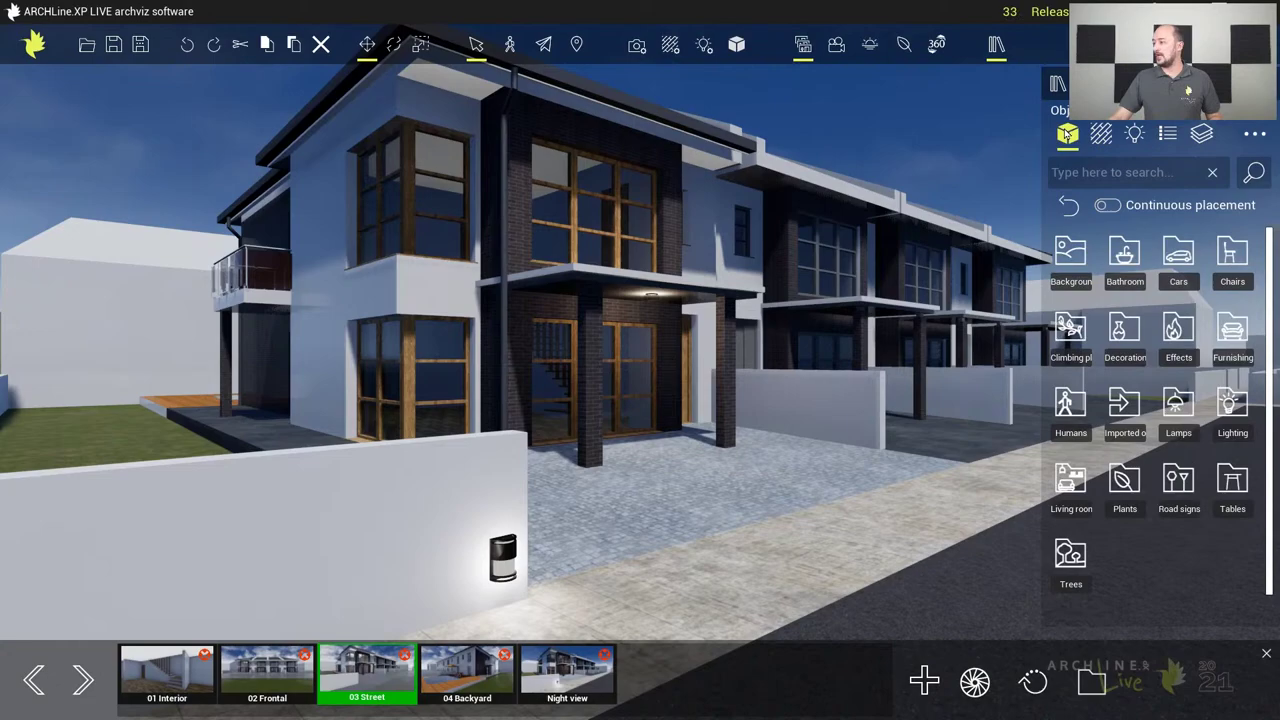
{"action": "left_click", "coordinate": [1181, 258]}
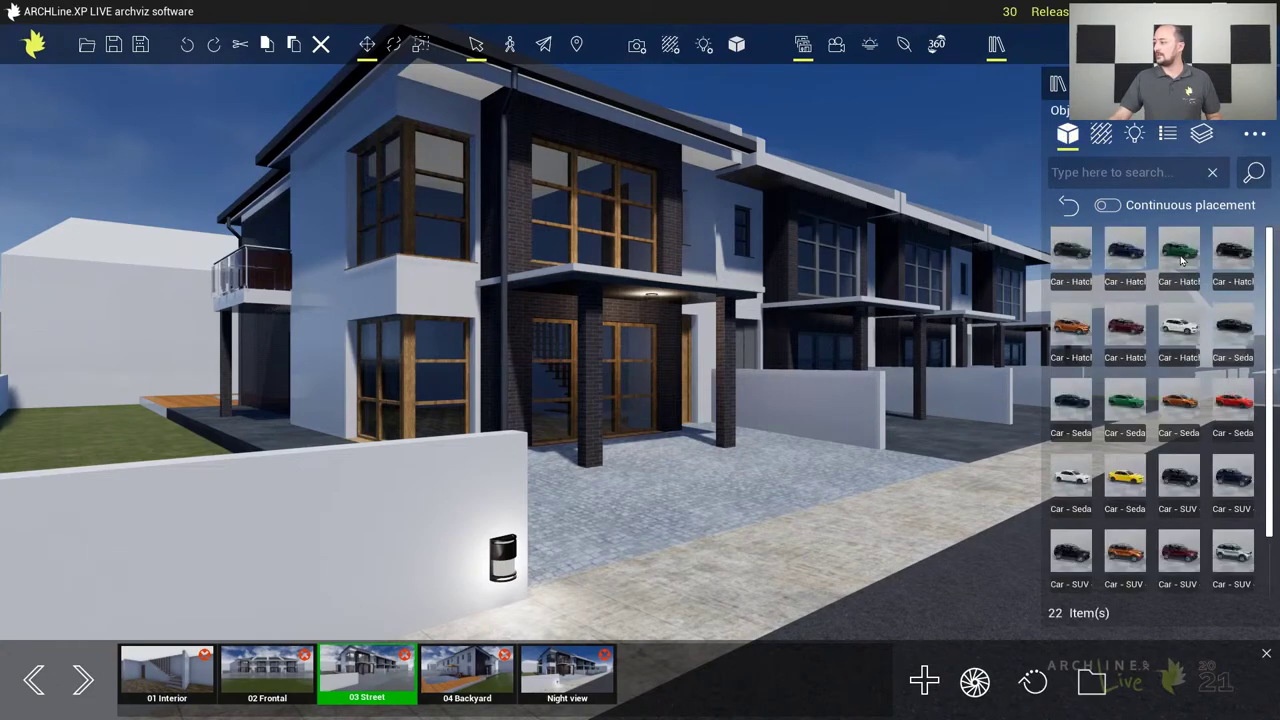
{"action": "mouse_move", "coordinate": [1217, 405]}
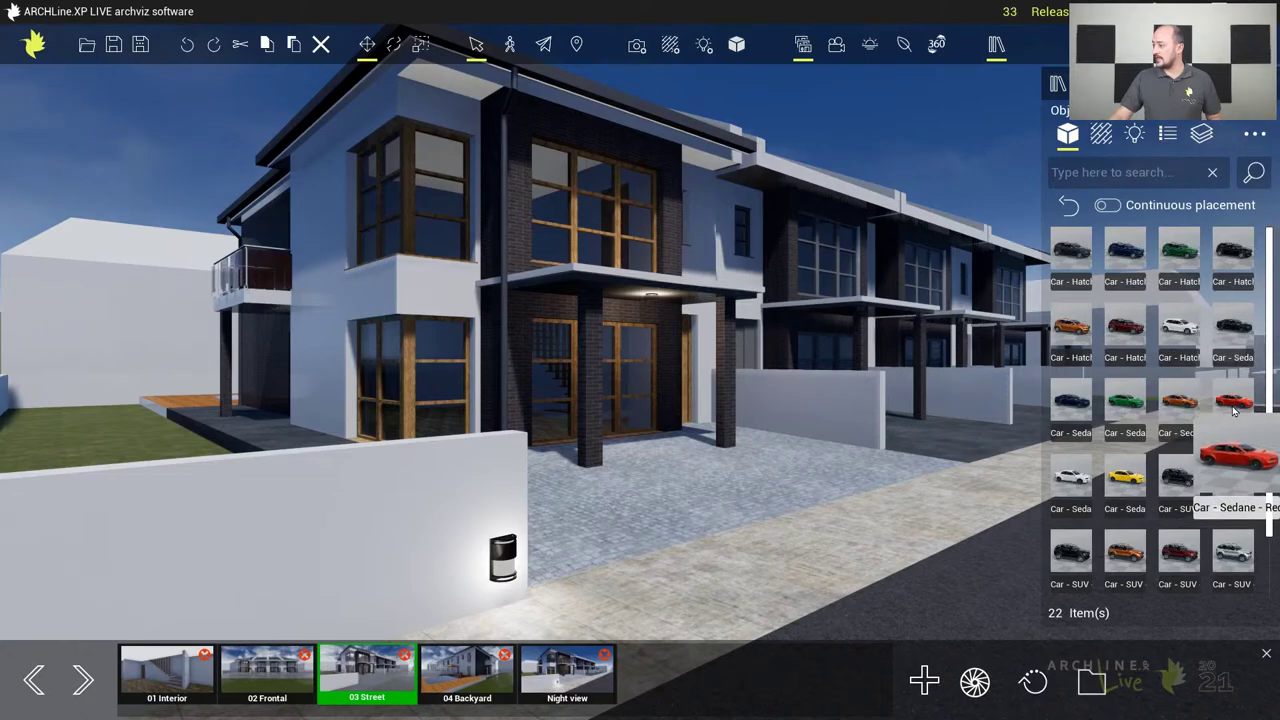
{"action": "left_click_drag", "start_coordinate": [1234, 410], "coordinate": [727, 496]}
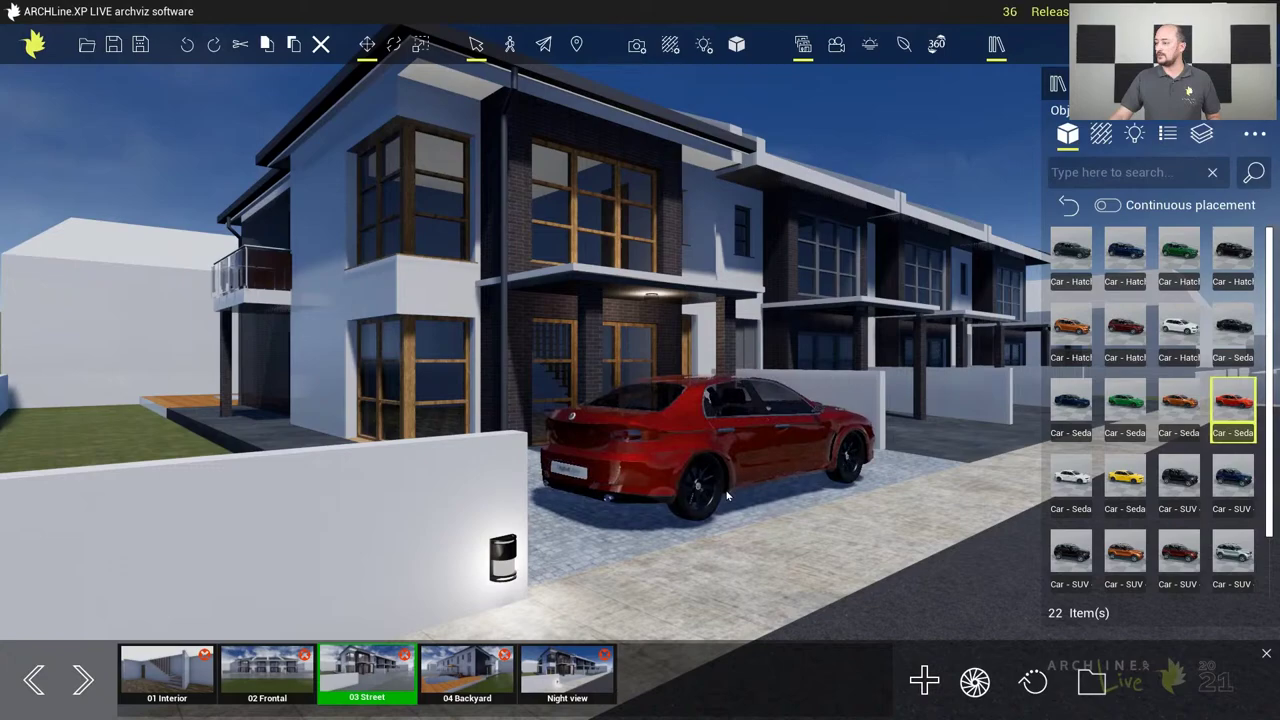
Select the red sedan and rotate it about its vertical axis so its front points towards the street
{"action": "left_click", "coordinate": [733, 460]}
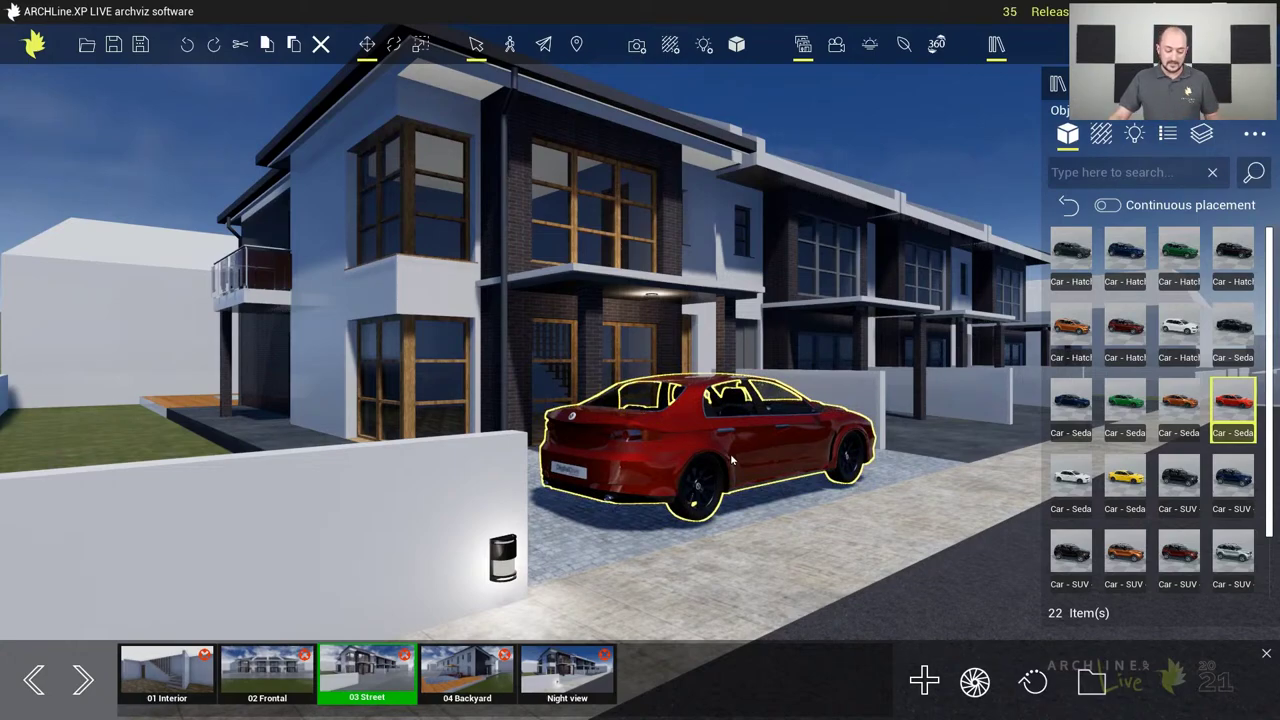
{"action": "left_click", "coordinate": [367, 46]}
{"action": "left_click", "coordinate": [396, 48]}
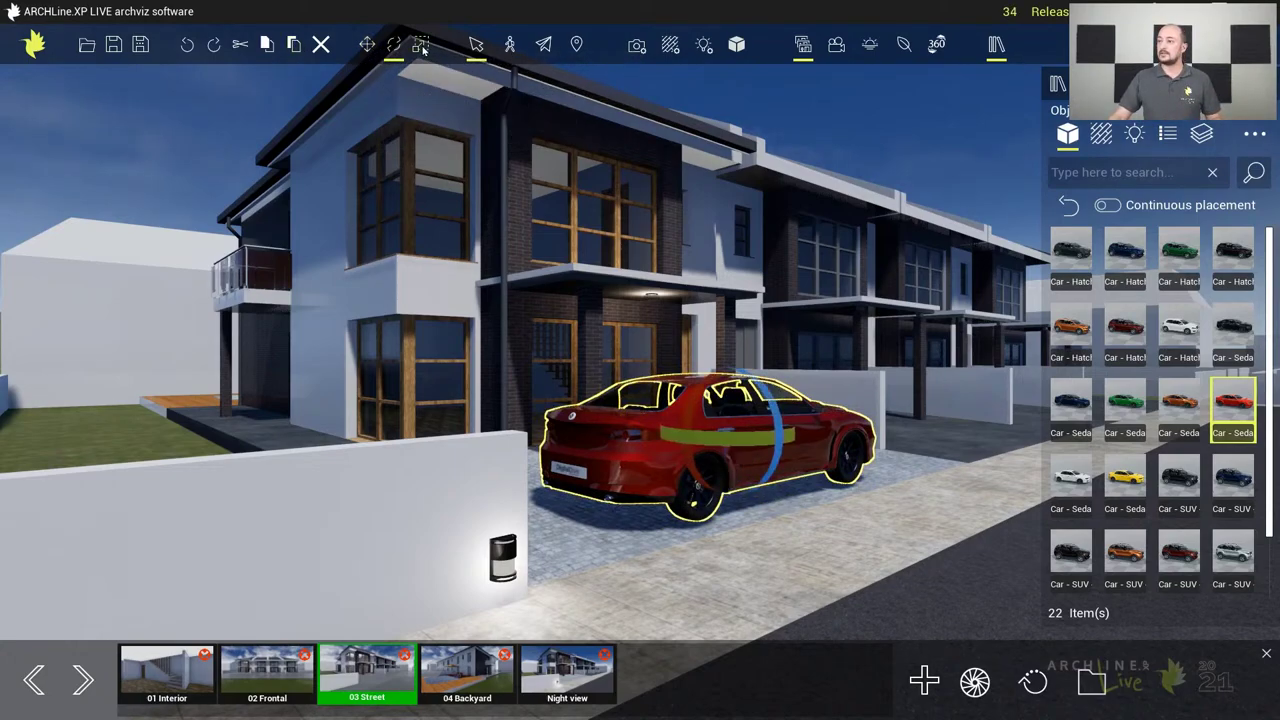
{"action": "left_click", "coordinate": [421, 45]}
{"action": "left_click", "coordinate": [367, 45]}
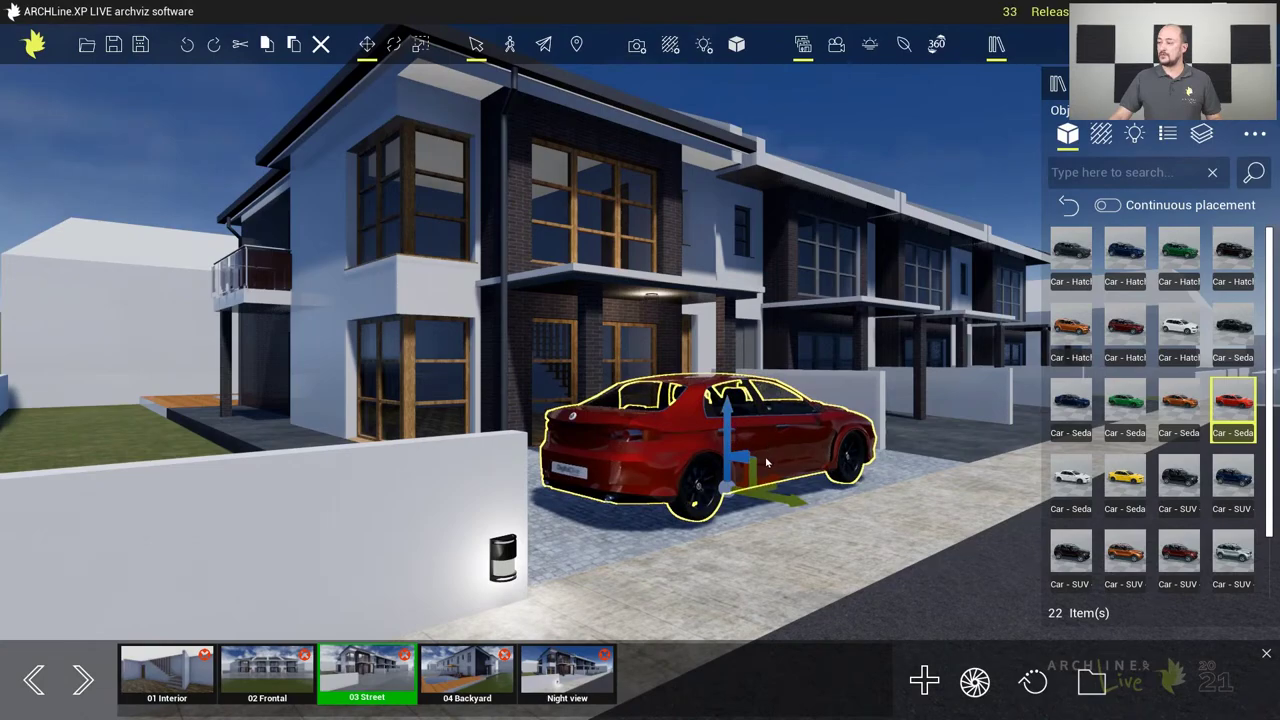
{"action": "left_click", "coordinate": [392, 50]}
{"action": "left_click_drag", "start_coordinate": [752, 445], "coordinate": [690, 444]}
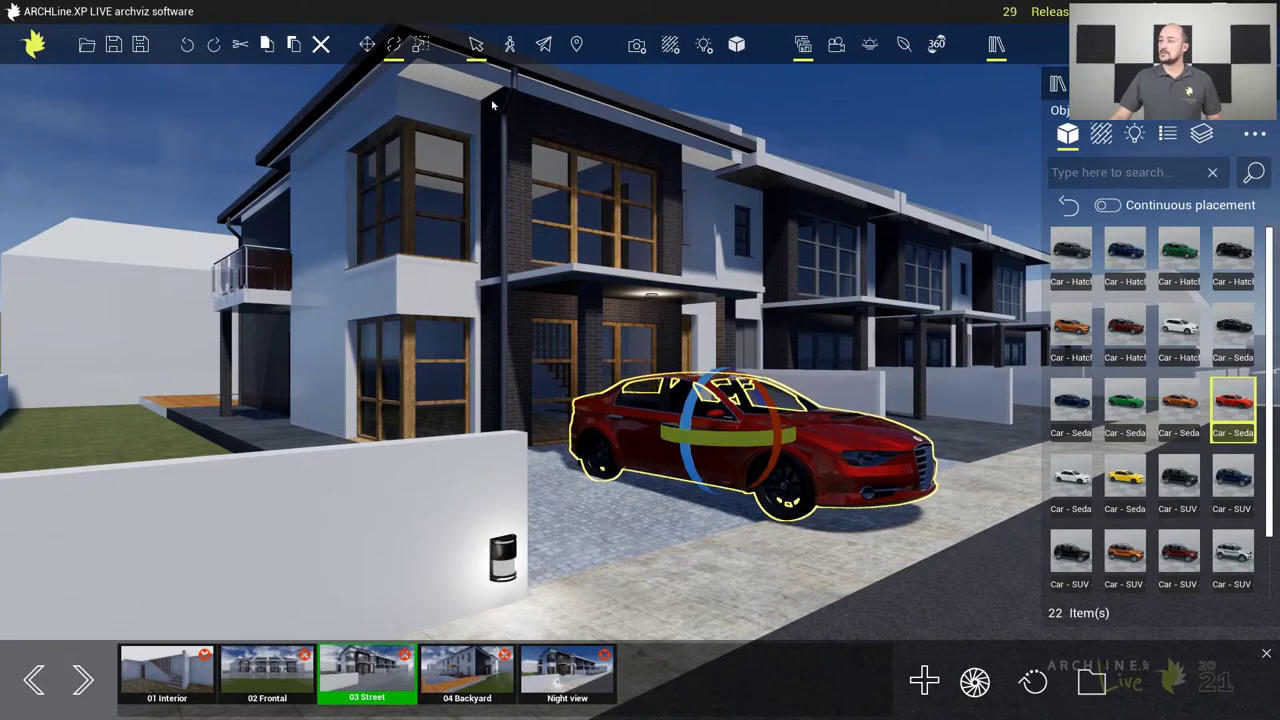
{"action": "left_click", "coordinate": [422, 46]}
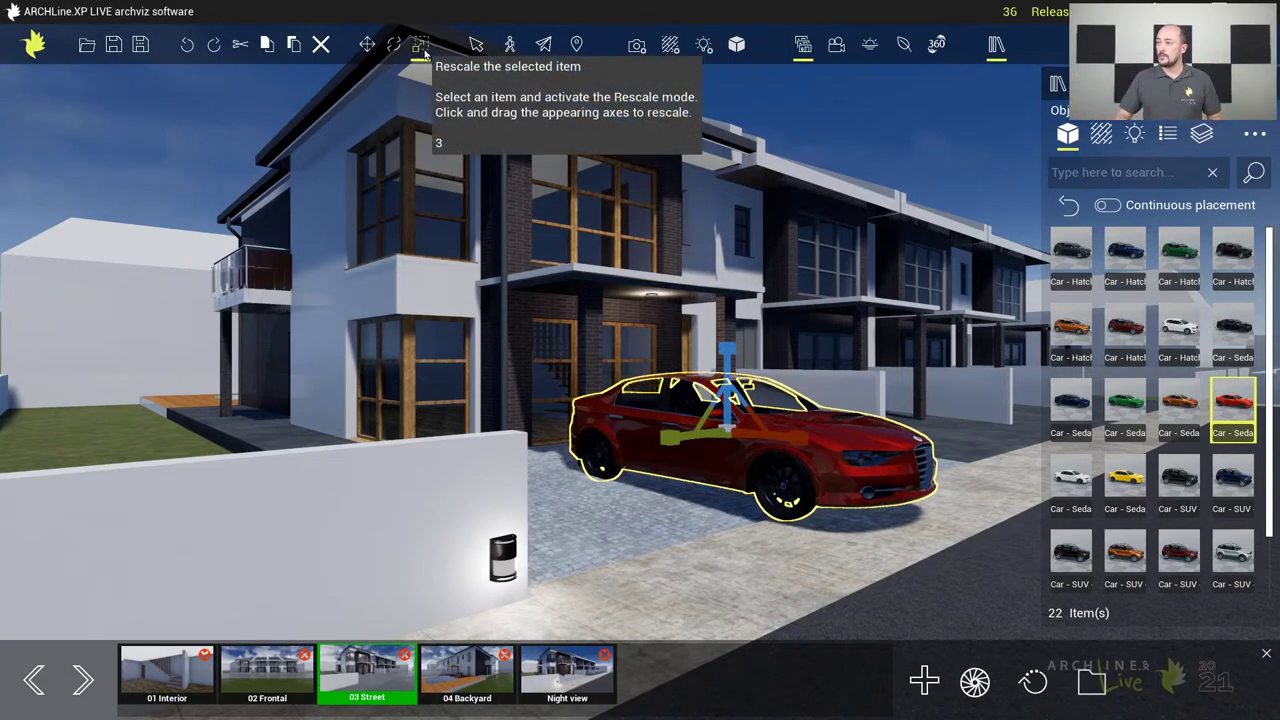
{"action": "left_click", "coordinate": [366, 47]}
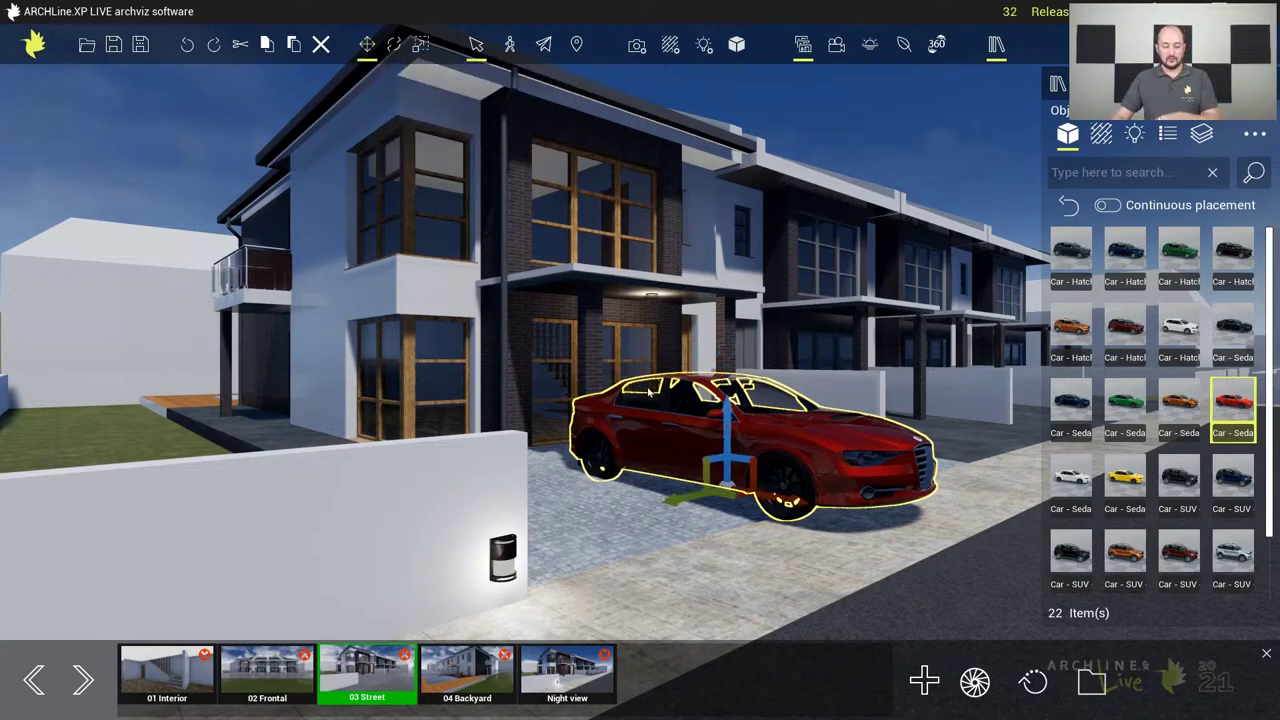
{"action": "key", "text": "e"}
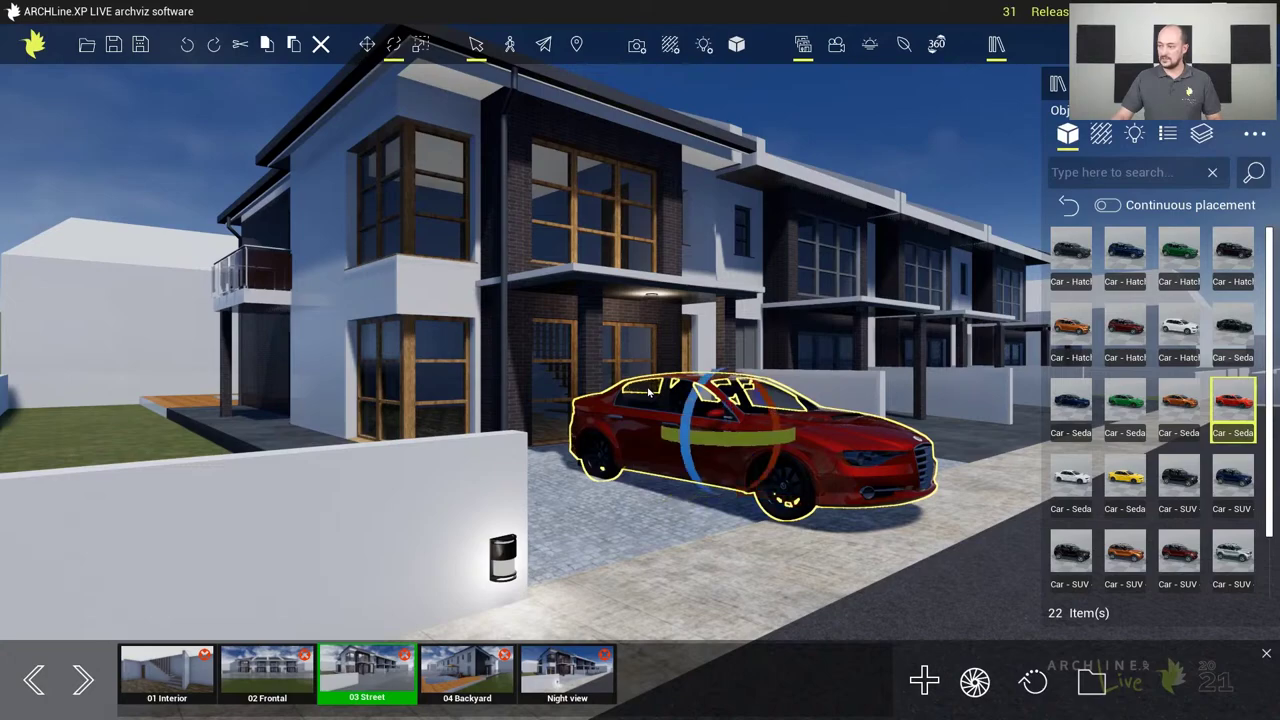
{"action": "key", "text": "r"}
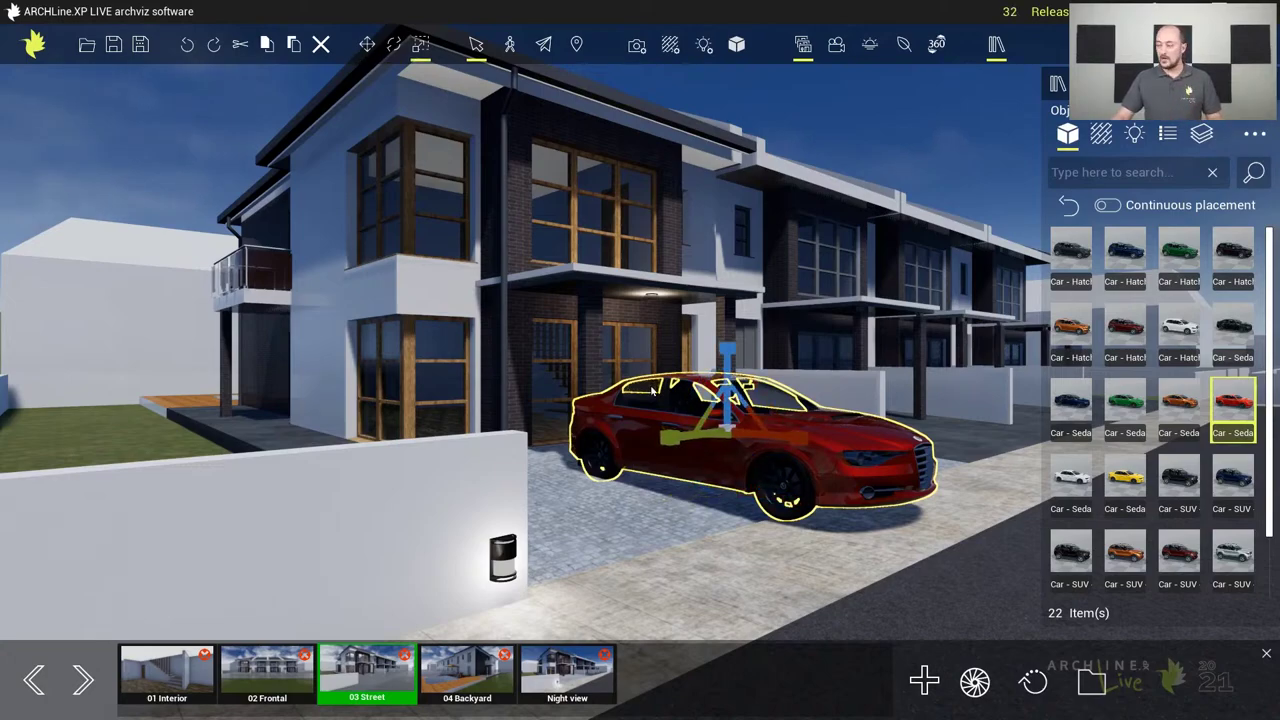
Move the red sedan around the driveway and park it on the paving partly behind the front porch column
{"action": "key", "text": "w"}
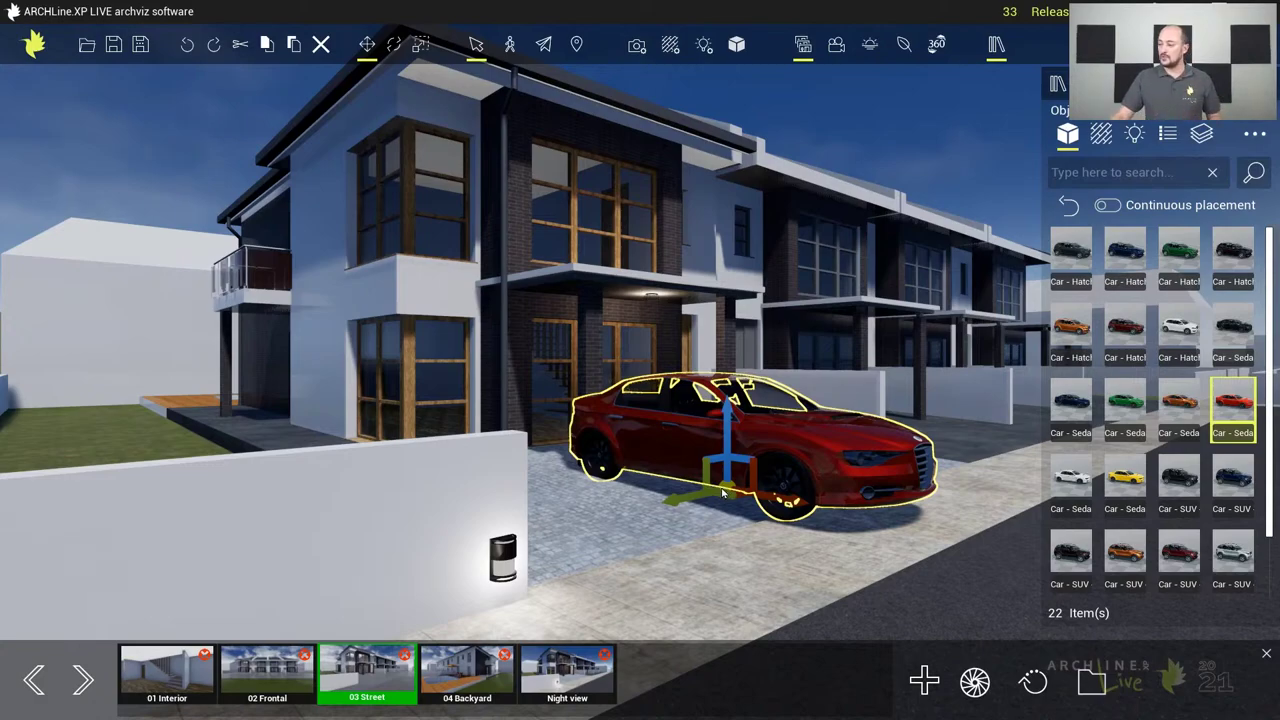
{"action": "left_click_drag", "start_coordinate": [702, 500], "coordinate": [777, 505]}
{"action": "mouse_move", "coordinate": [730, 470]}
{"action": "left_mouse_down"}
{"action": "mouse_move", "coordinate": [740, 455]}
{"action": "mouse_move", "coordinate": [714, 445]}
{"action": "mouse_move", "coordinate": [716, 460]}
{"action": "left_mouse_up"}
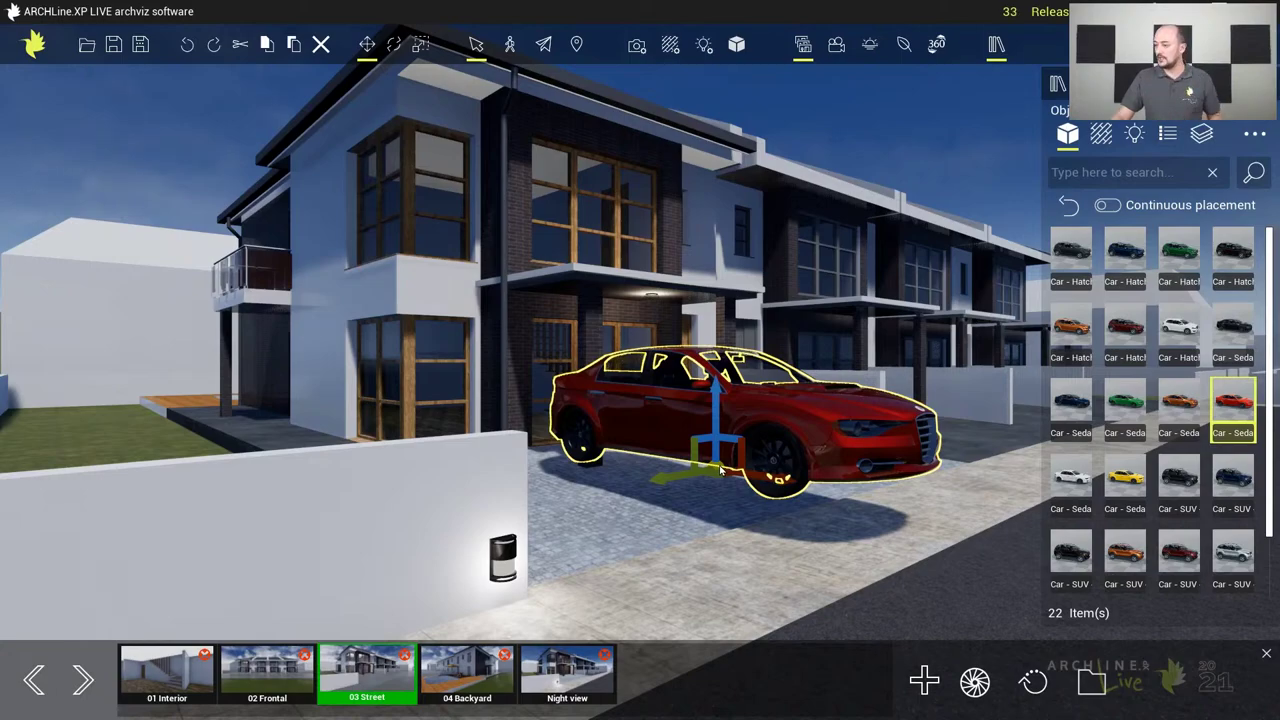
{"action": "left_click_drag", "start_coordinate": [720, 470], "coordinate": [855, 522]}
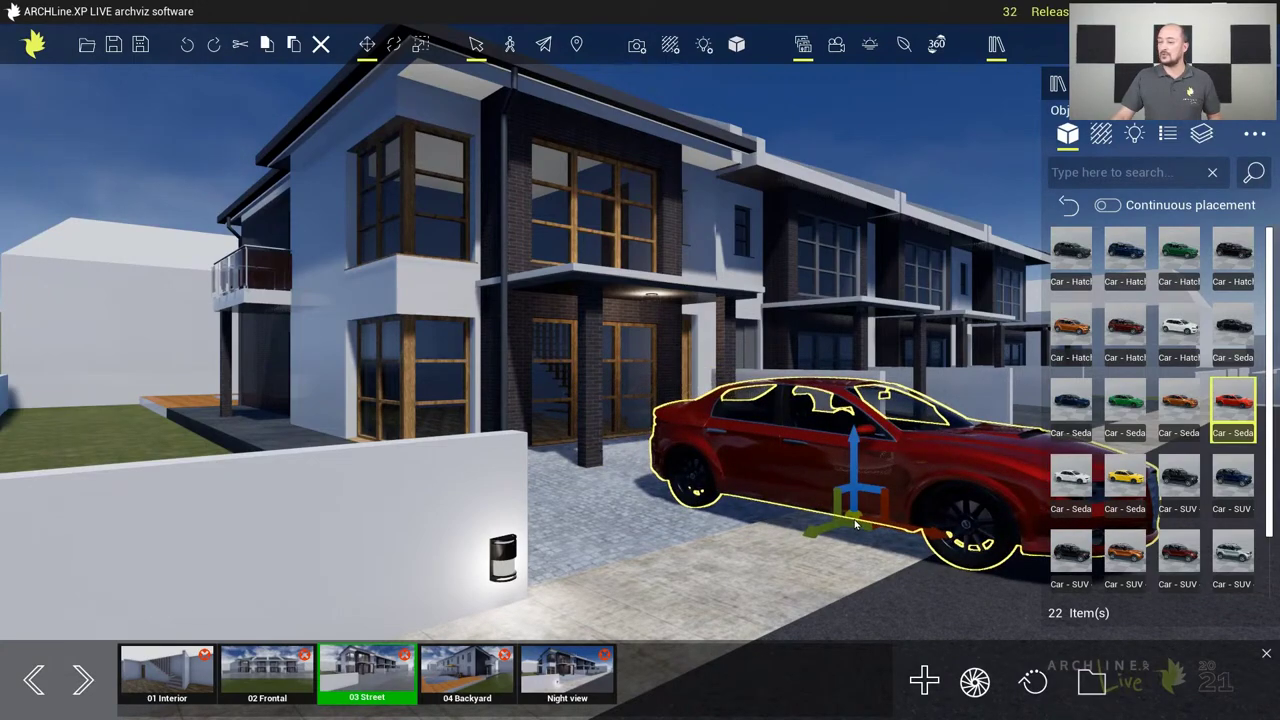
{"action": "left_click_drag", "start_coordinate": [855, 522], "coordinate": [709, 478]}
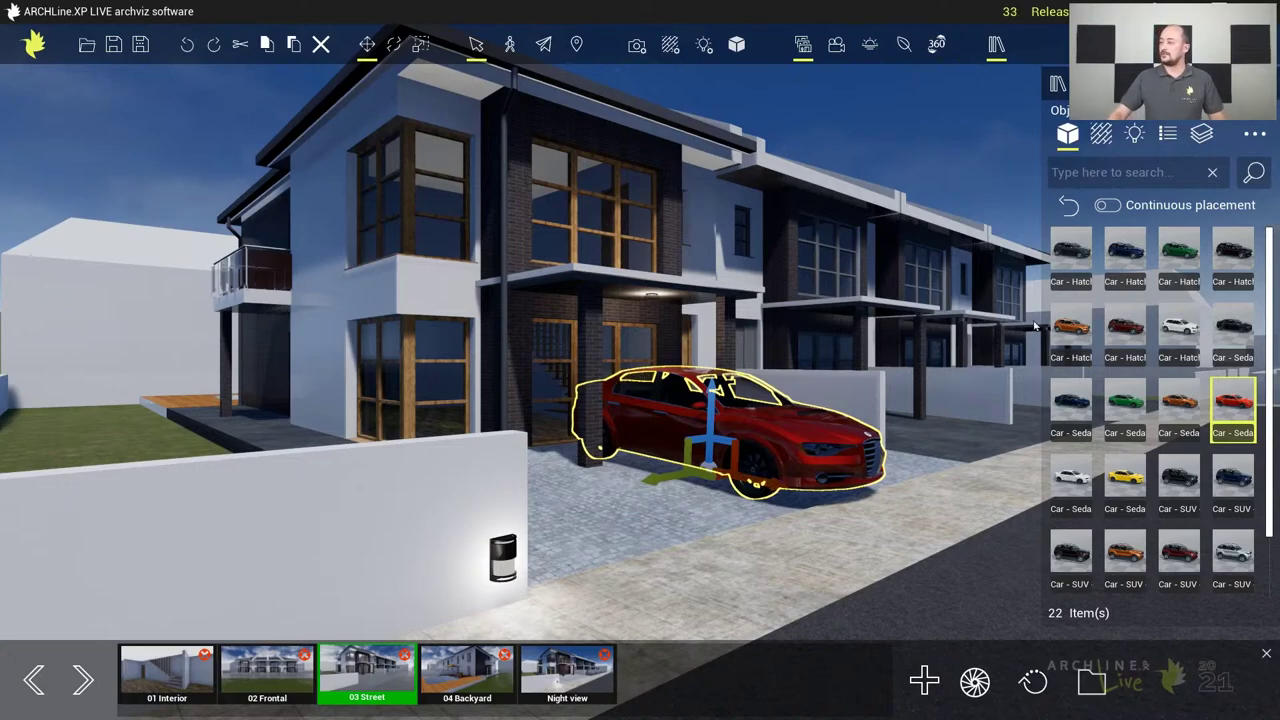
Place the Sophia idle figure from the Humans object library on the paving beside the red car
{"action": "left_click", "coordinate": [1069, 205]}
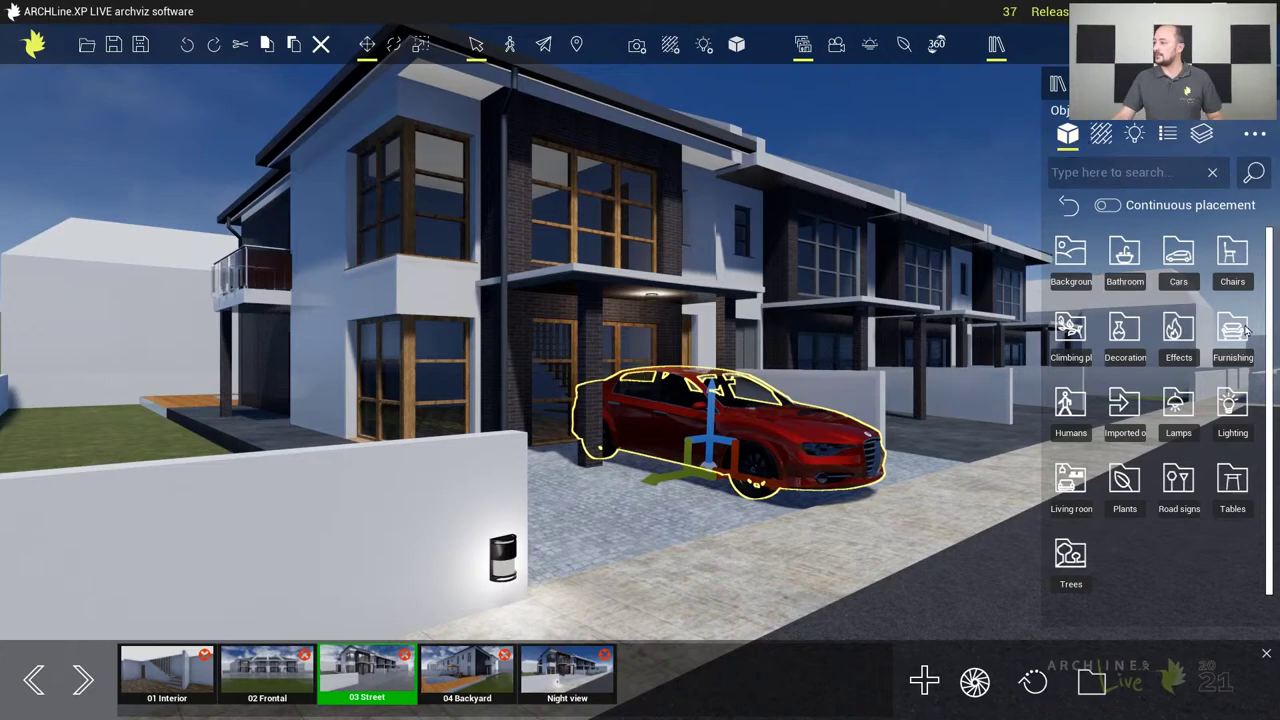
{"action": "left_click", "coordinate": [1070, 415]}
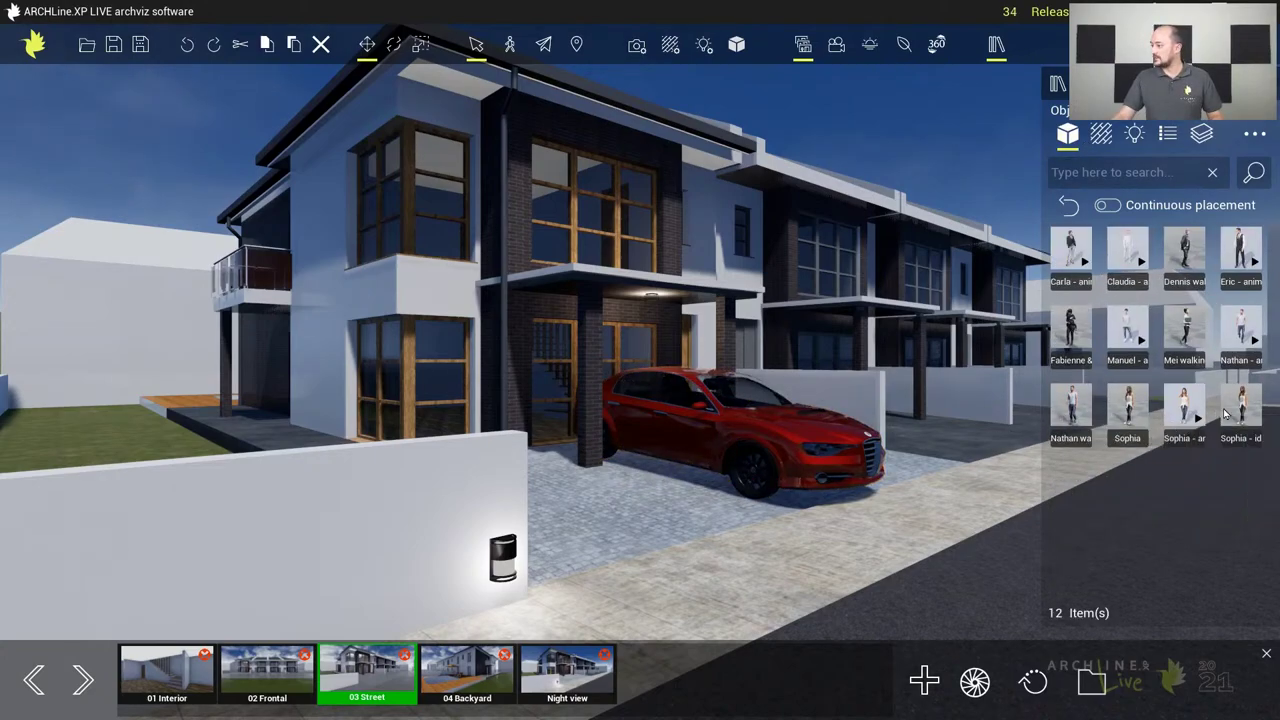
{"action": "mouse_move", "coordinate": [1236, 413]}
{"action": "left_click_drag", "start_coordinate": [1240, 413], "coordinate": [637, 503]}
Rotate the Sophia figure beside the red car about its vertical axis so she faces the street
{"action": "left_click", "coordinate": [640, 430]}
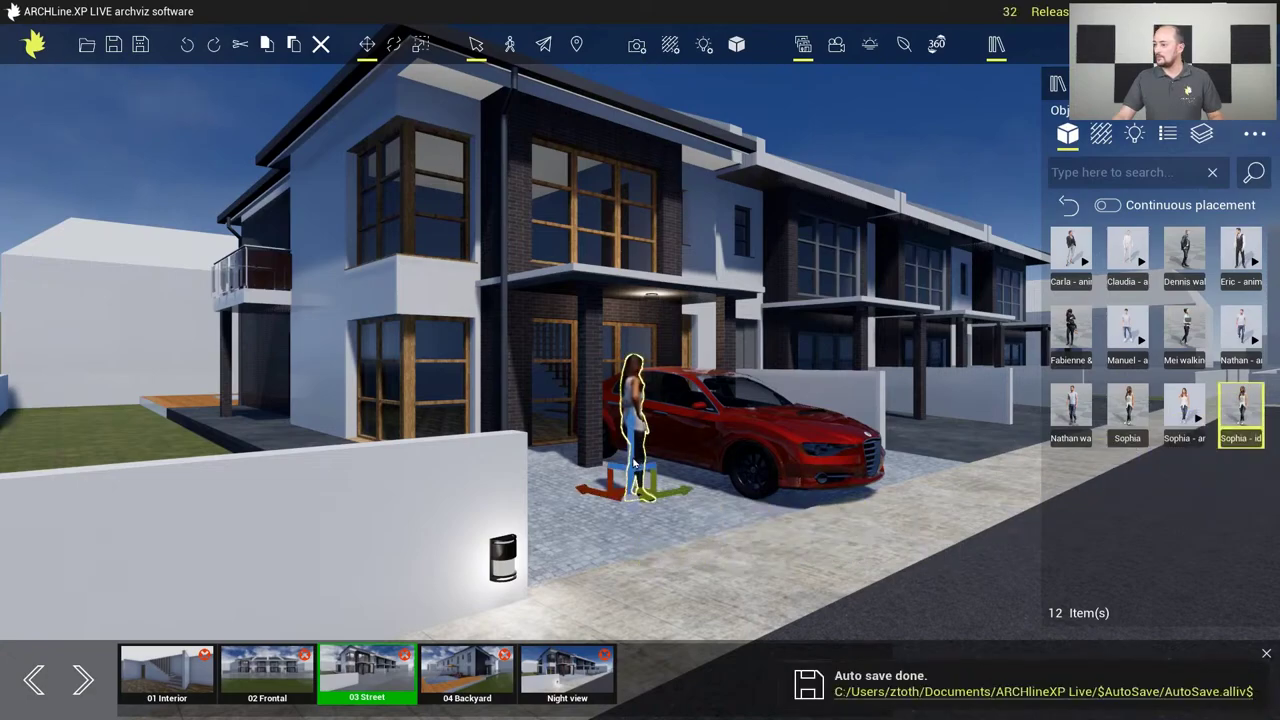
{"action": "key", "text": "e"}
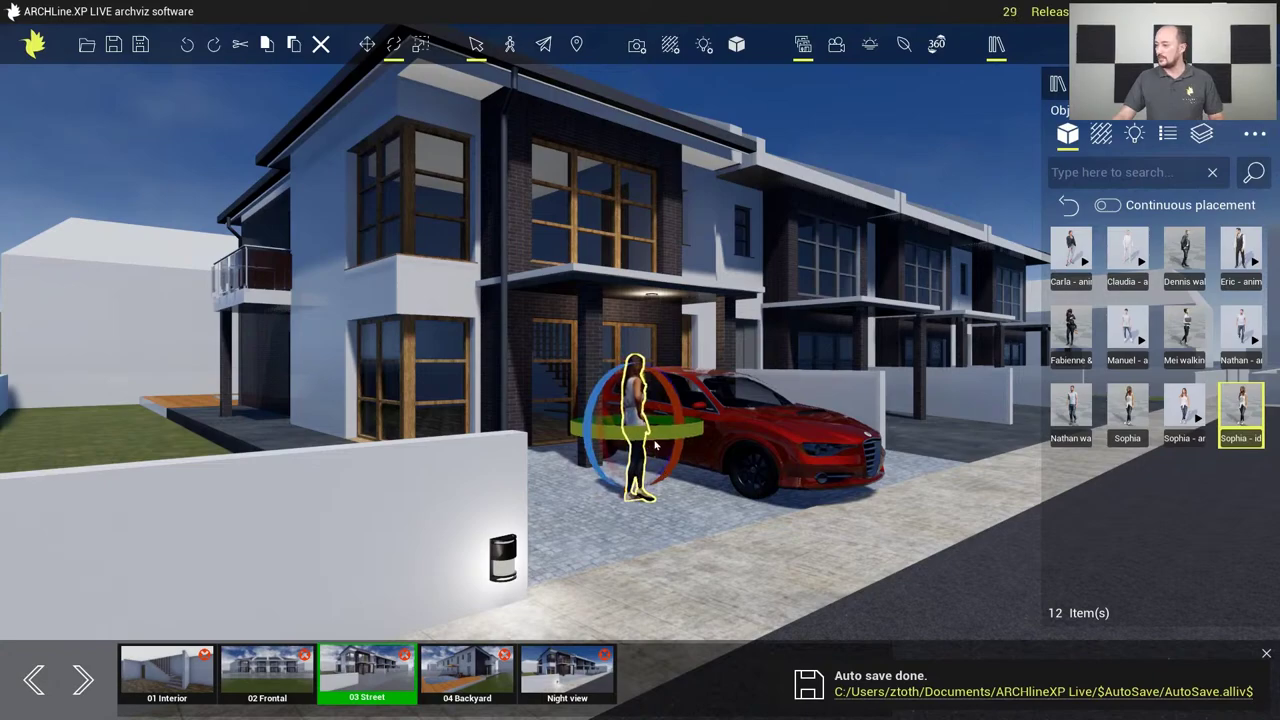
{"action": "left_click_drag", "start_coordinate": [664, 437], "coordinate": [630, 487]}
{"action": "left_click", "coordinate": [687, 503]}
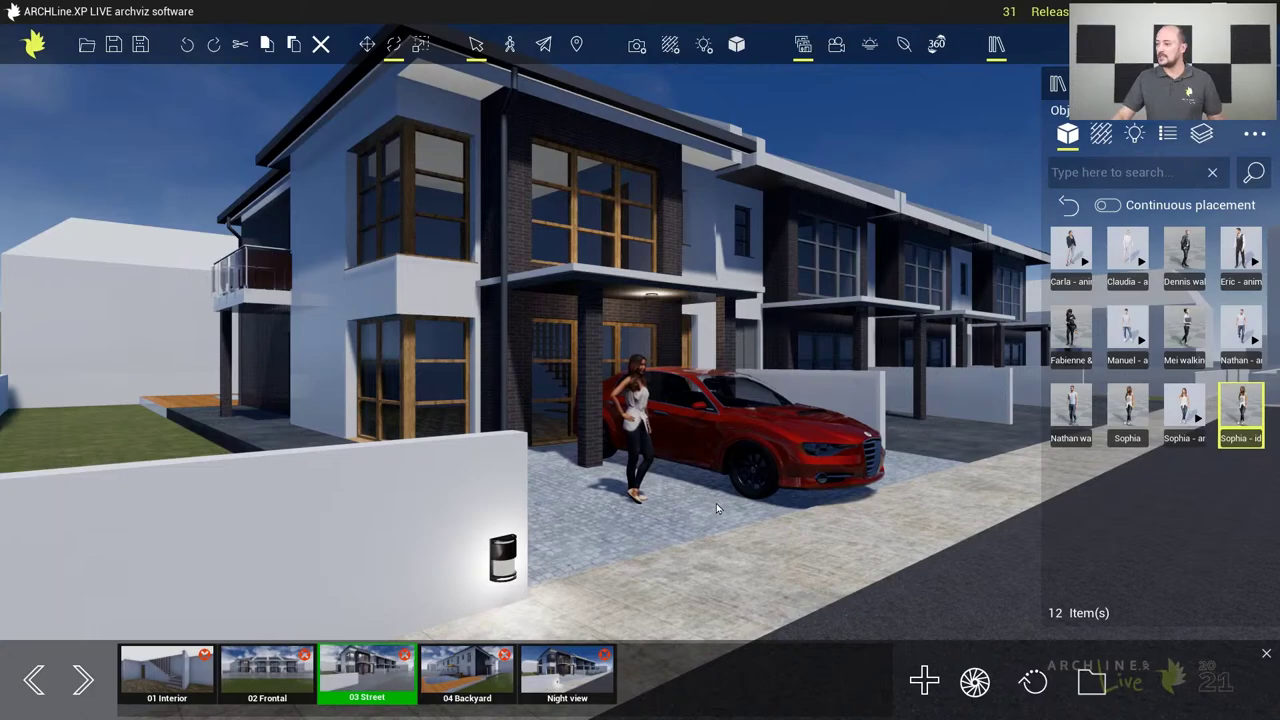
Place the black hatchback from the Cars object library on the road beyond the red car
{"action": "left_click_drag", "start_coordinate": [743, 524], "coordinate": [794, 529]}
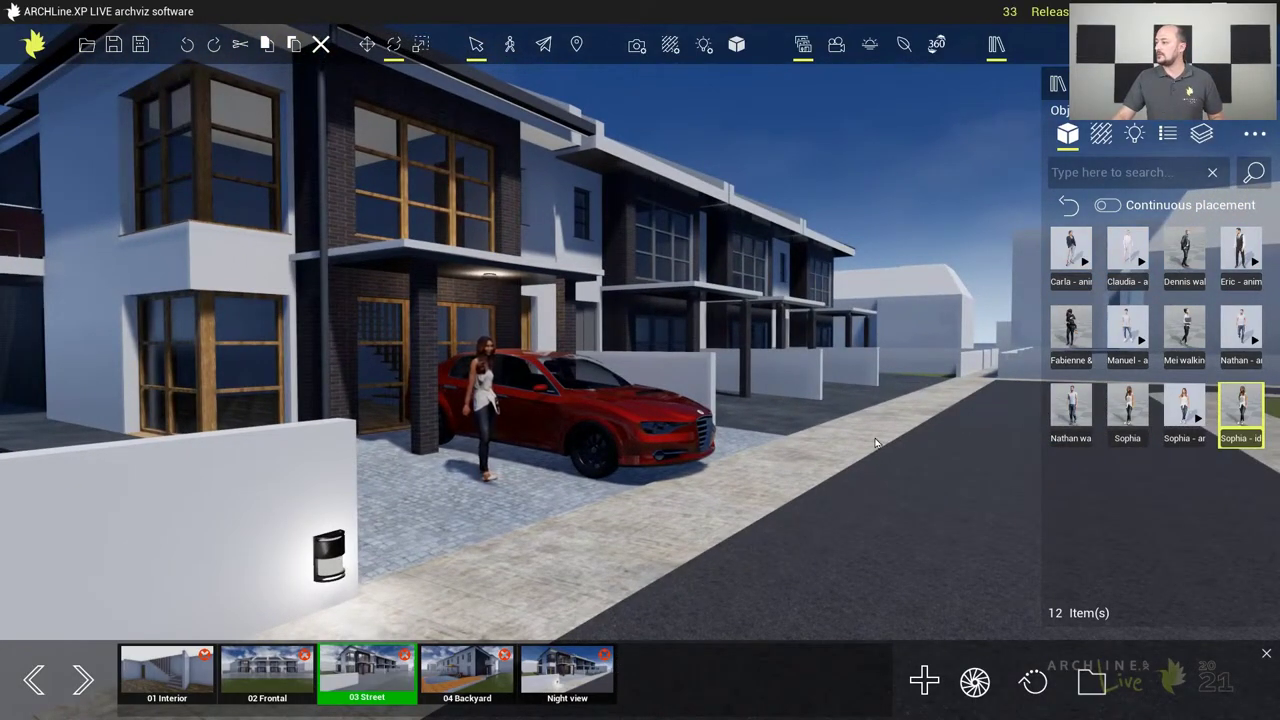
{"action": "mouse_move", "coordinate": [1069, 242]}
{"action": "left_click", "coordinate": [1068, 205]}
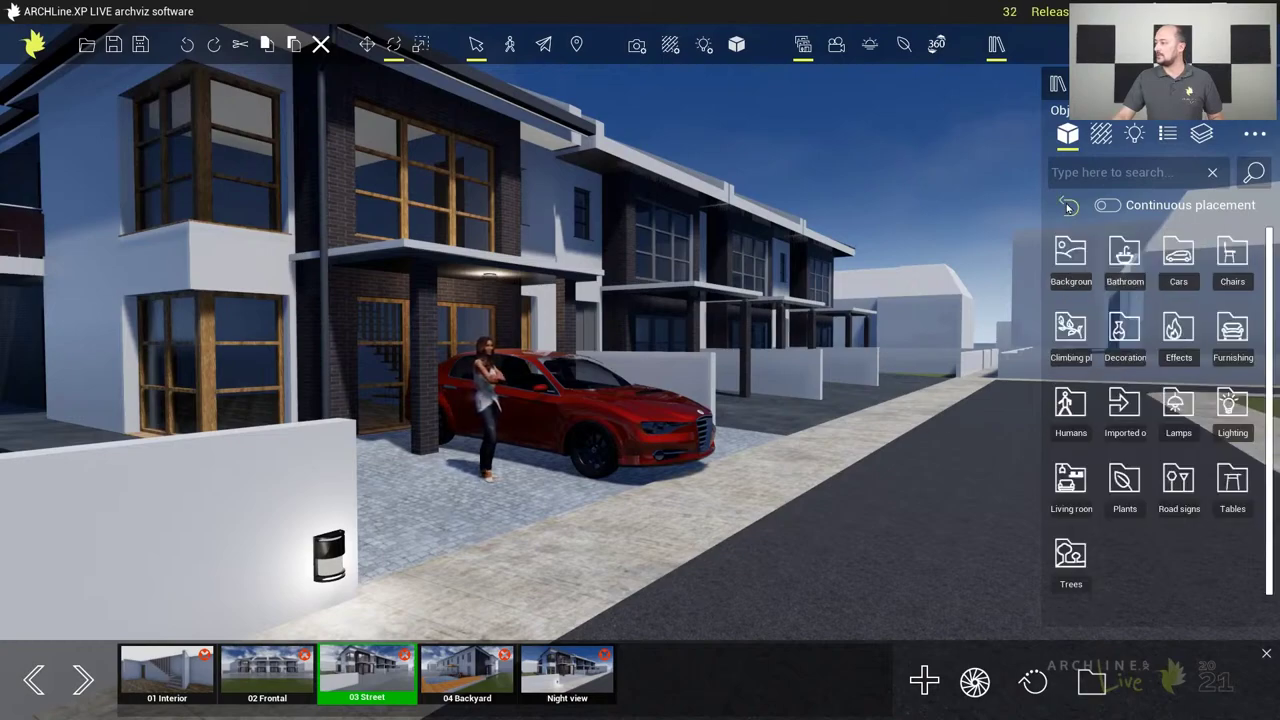
{"action": "left_click", "coordinate": [1177, 258]}
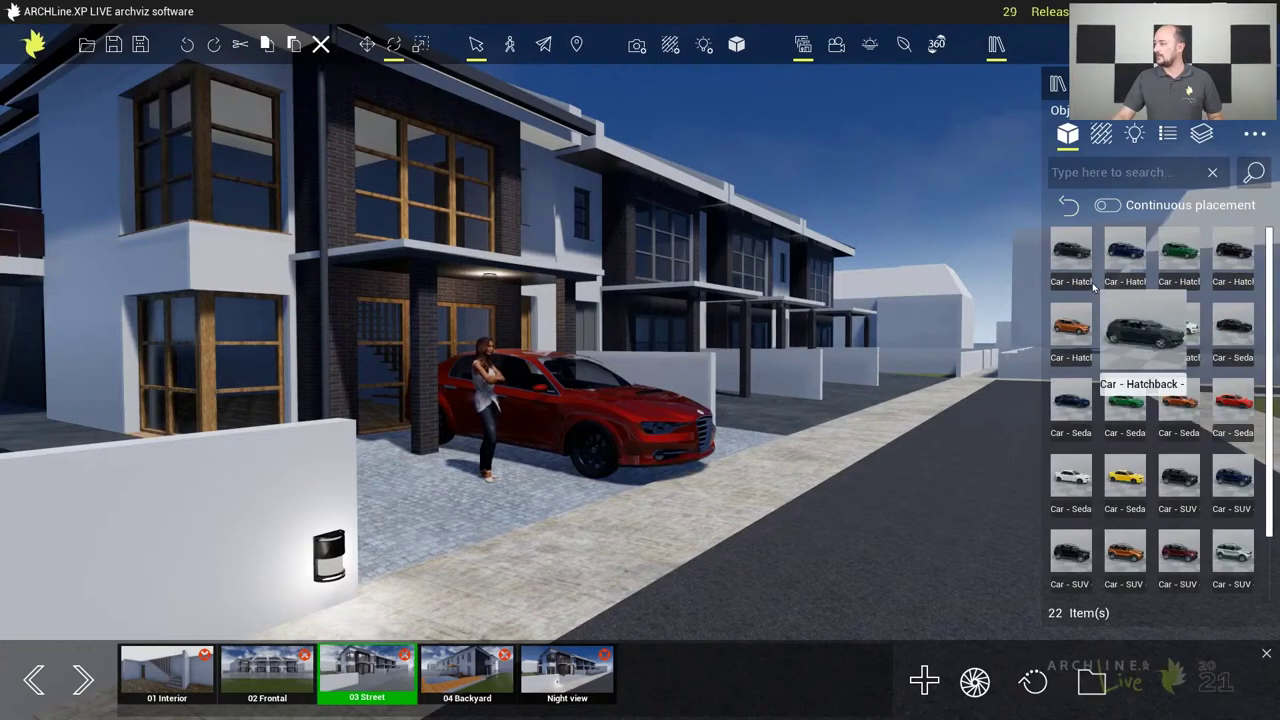
{"action": "mouse_move", "coordinate": [1066, 253]}
{"action": "mouse_move", "coordinate": [1066, 253]}
{"action": "left_mouse_down"}
{"action": "mouse_move", "coordinate": [955, 438]}
{"action": "mouse_move", "coordinate": [934, 450]}
{"action": "left_mouse_up"}
{"action": "left_click", "coordinate": [934, 450]}
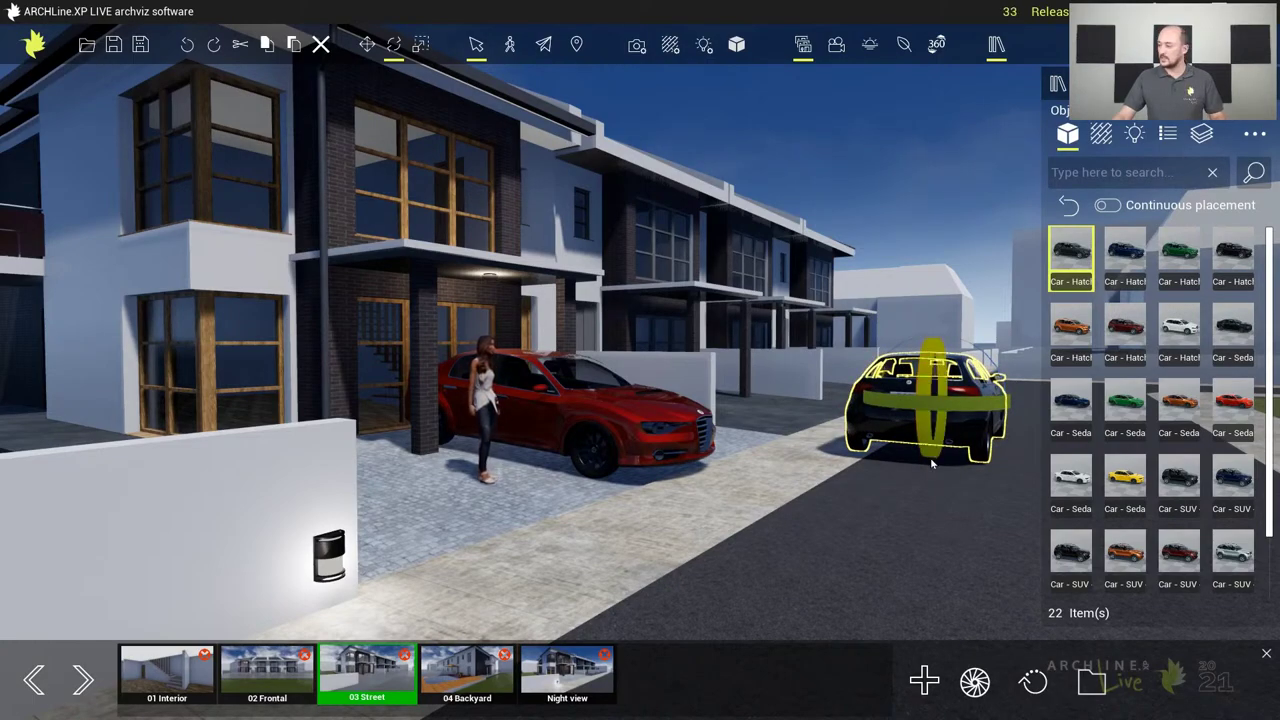
Move the black hatchback further onto the road, away from the sidewalk edge
{"action": "left_click", "coordinate": [930, 455]}
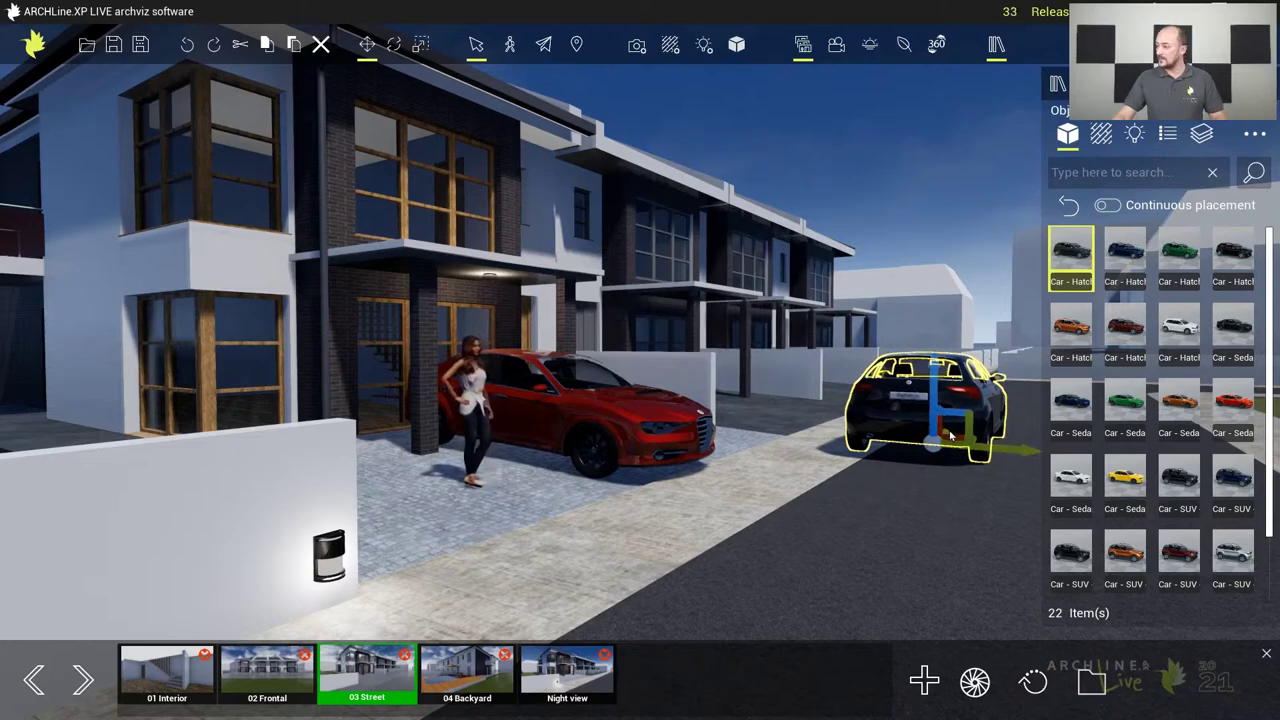
{"action": "left_click_drag", "start_coordinate": [947, 435], "coordinate": [1017, 437]}
{"action": "left_click", "coordinate": [875, 425]}
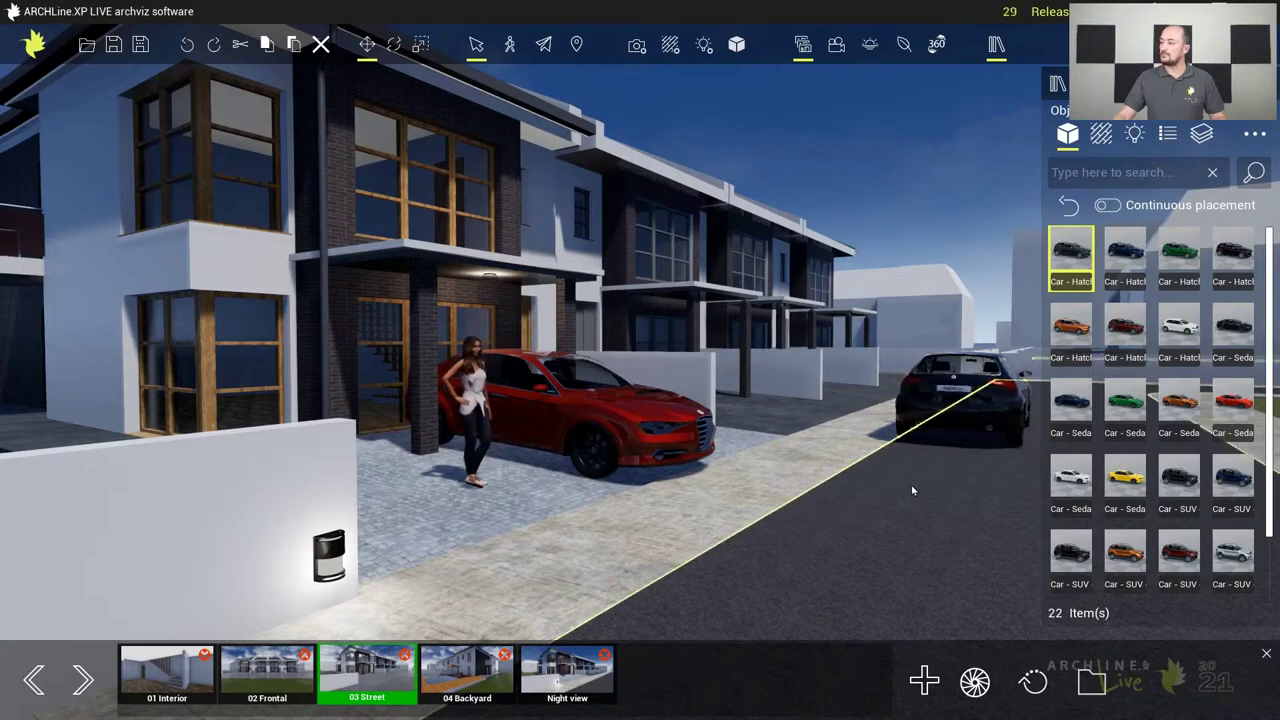
Place Manuel - animated from the Humans library on the sidewalk by the garden wall and the Fabienne figure on the neighbouring driveway
{"action": "left_click", "coordinate": [1068, 204]}
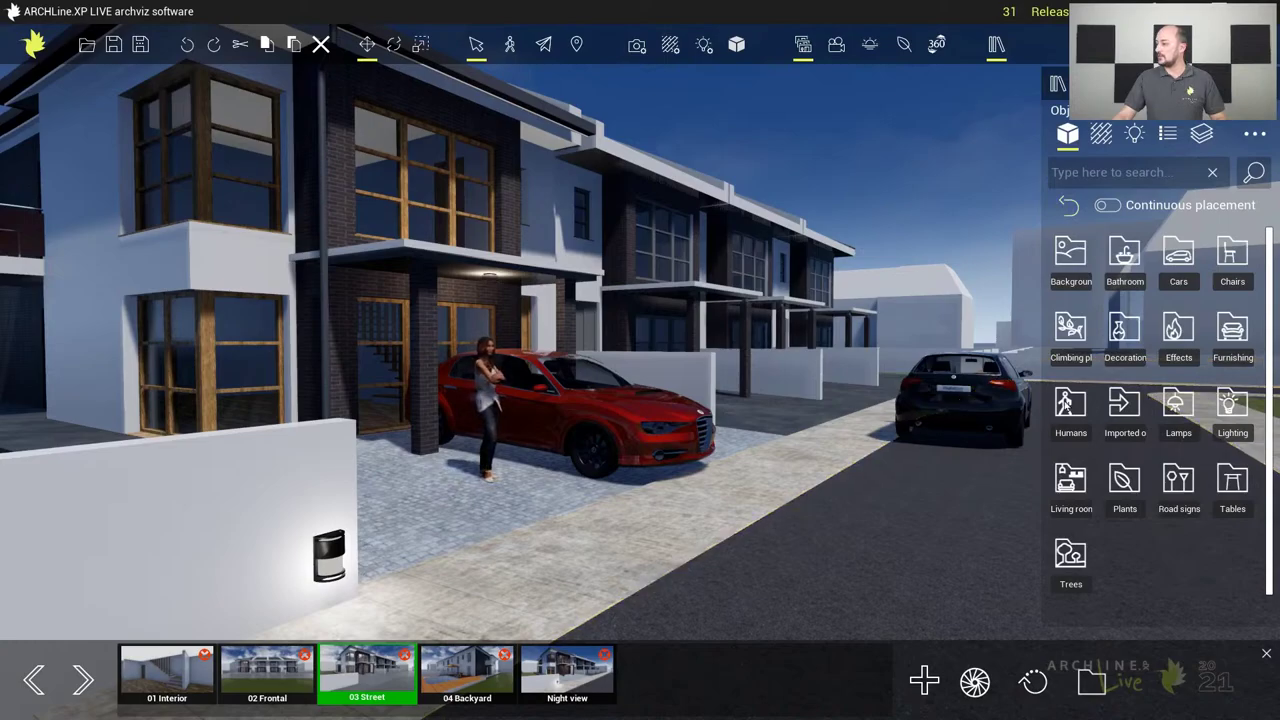
{"action": "left_click", "coordinate": [1068, 405]}
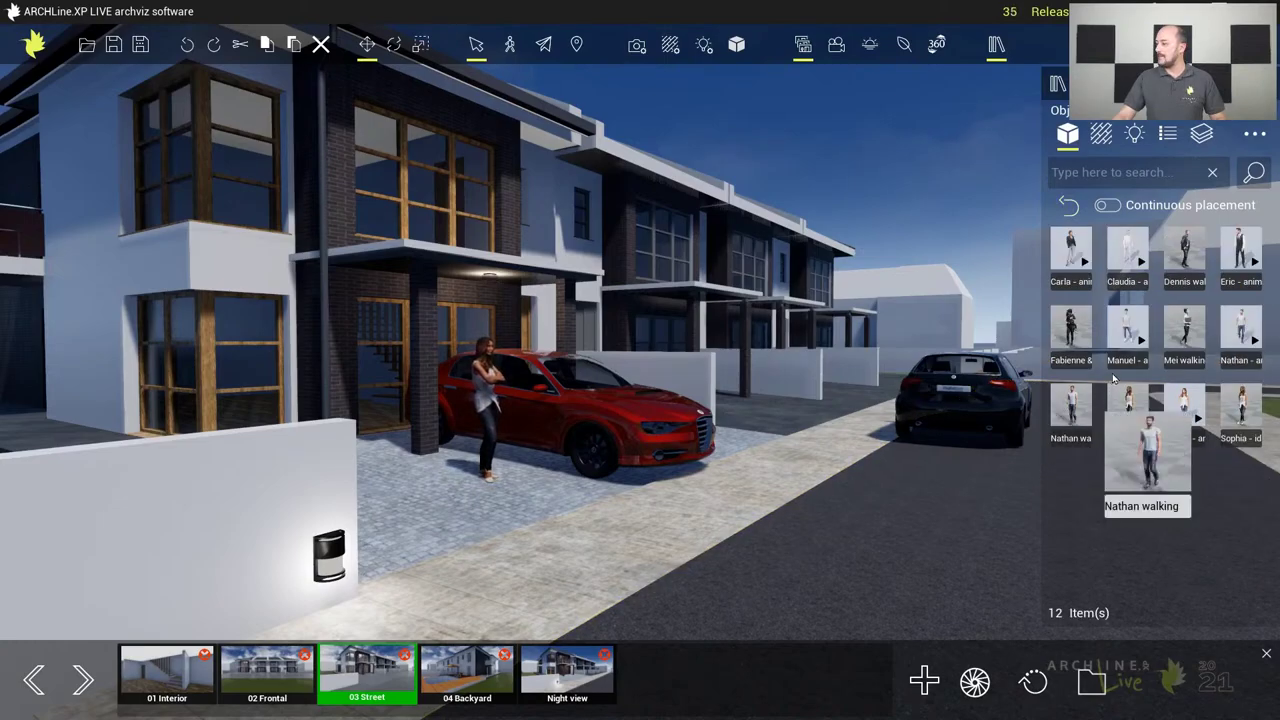
{"action": "left_click_drag", "start_coordinate": [778, 528], "coordinate": [513, 526]}
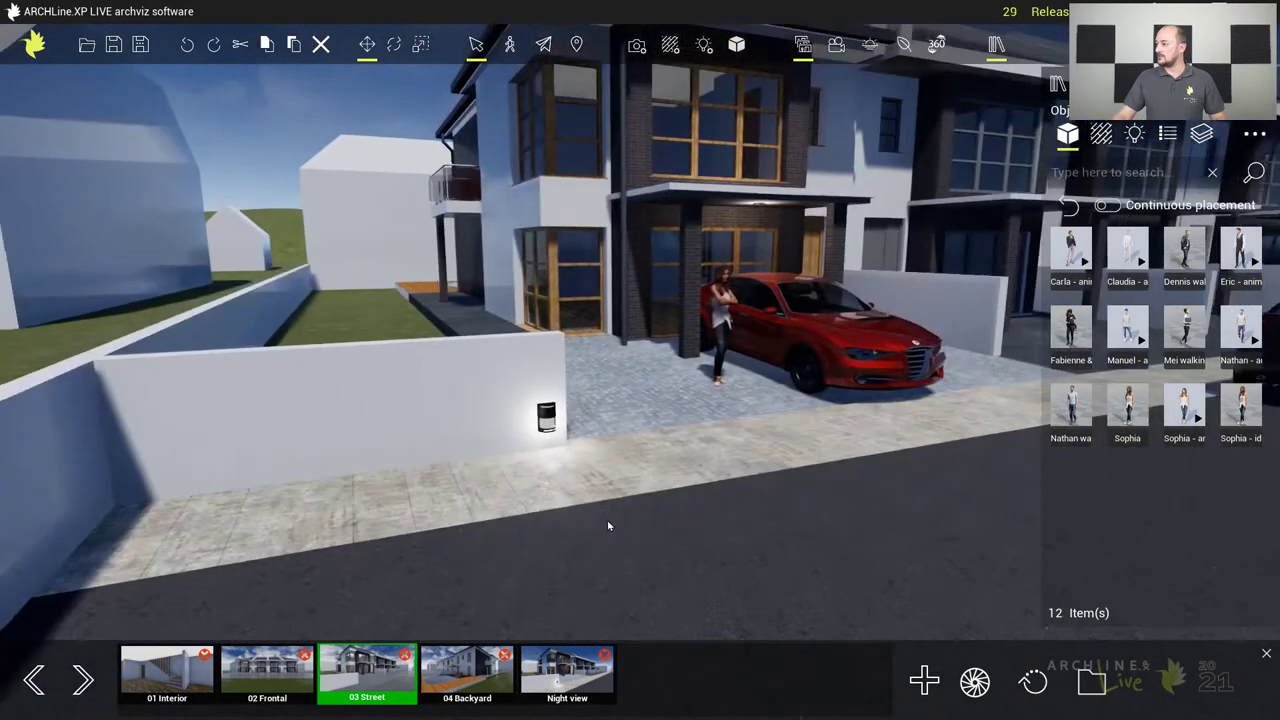
{"action": "left_click_drag", "start_coordinate": [1127, 335], "coordinate": [211, 541]}
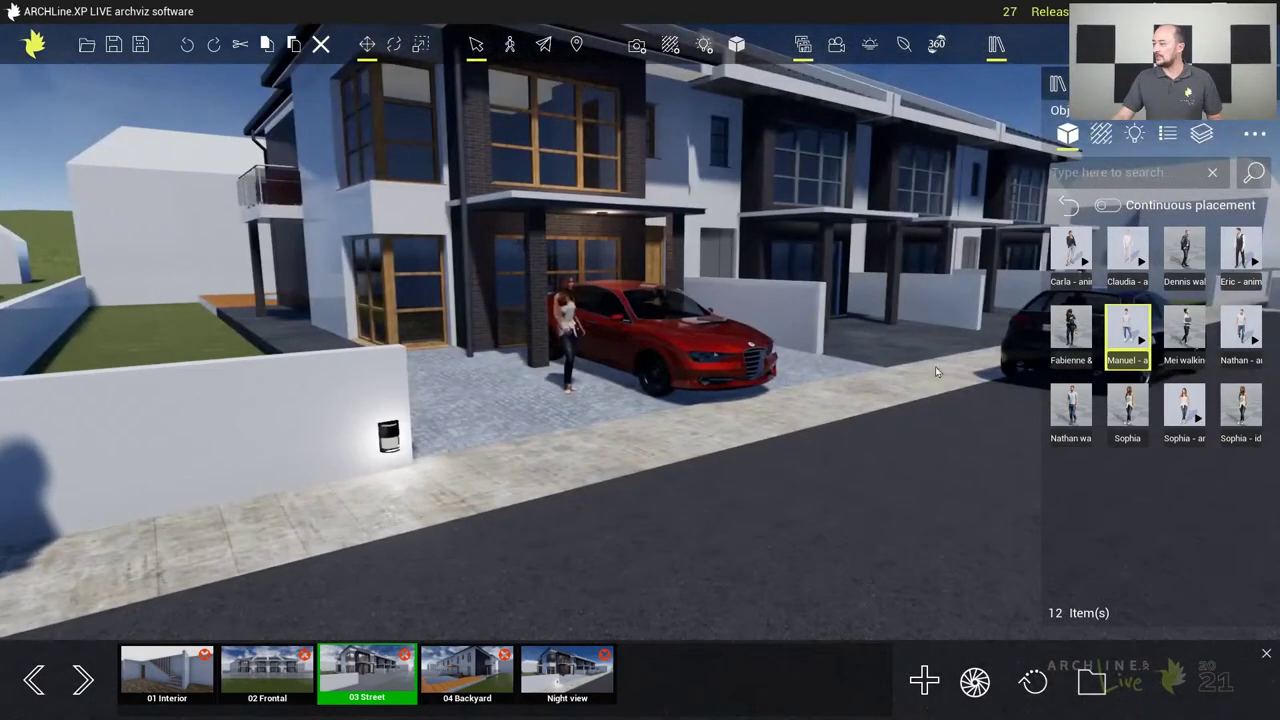
{"action": "left_click_drag", "start_coordinate": [1071, 335], "coordinate": [897, 358]}
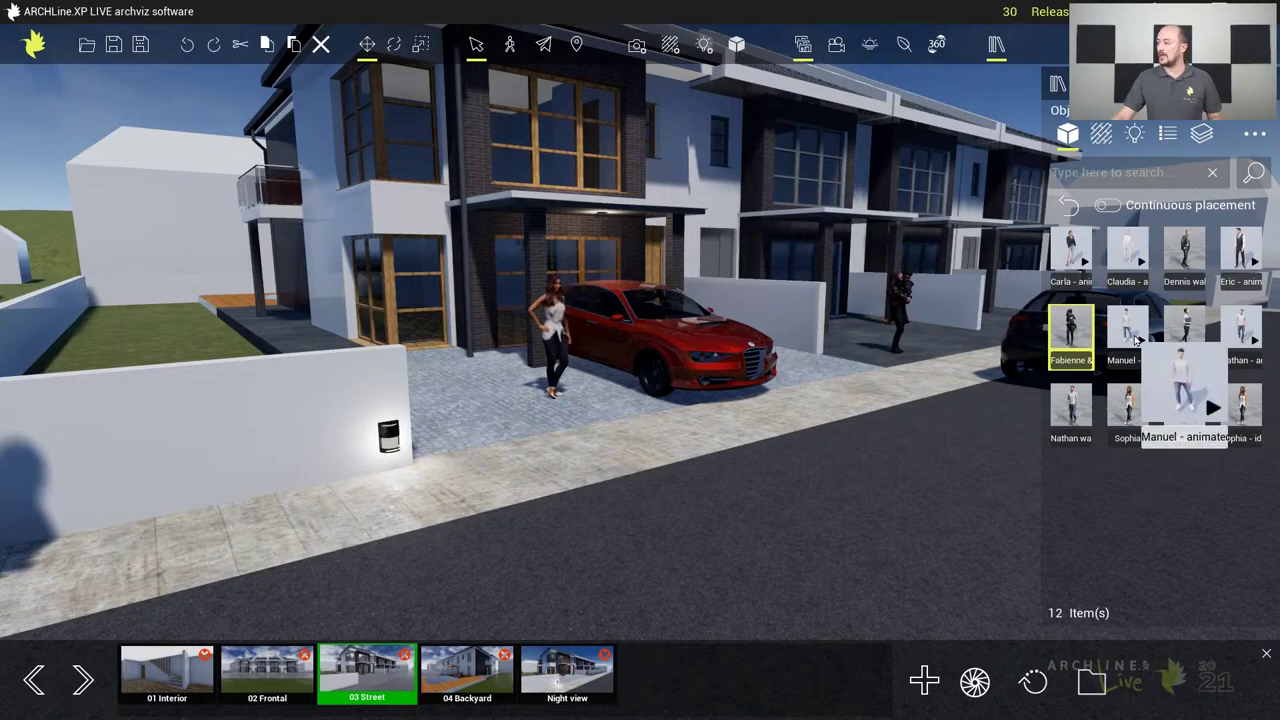
Select the Manuel figure by the garden wall and open its object properties
{"action": "left_click_drag", "start_coordinate": [900, 440], "coordinate": [612, 472]}
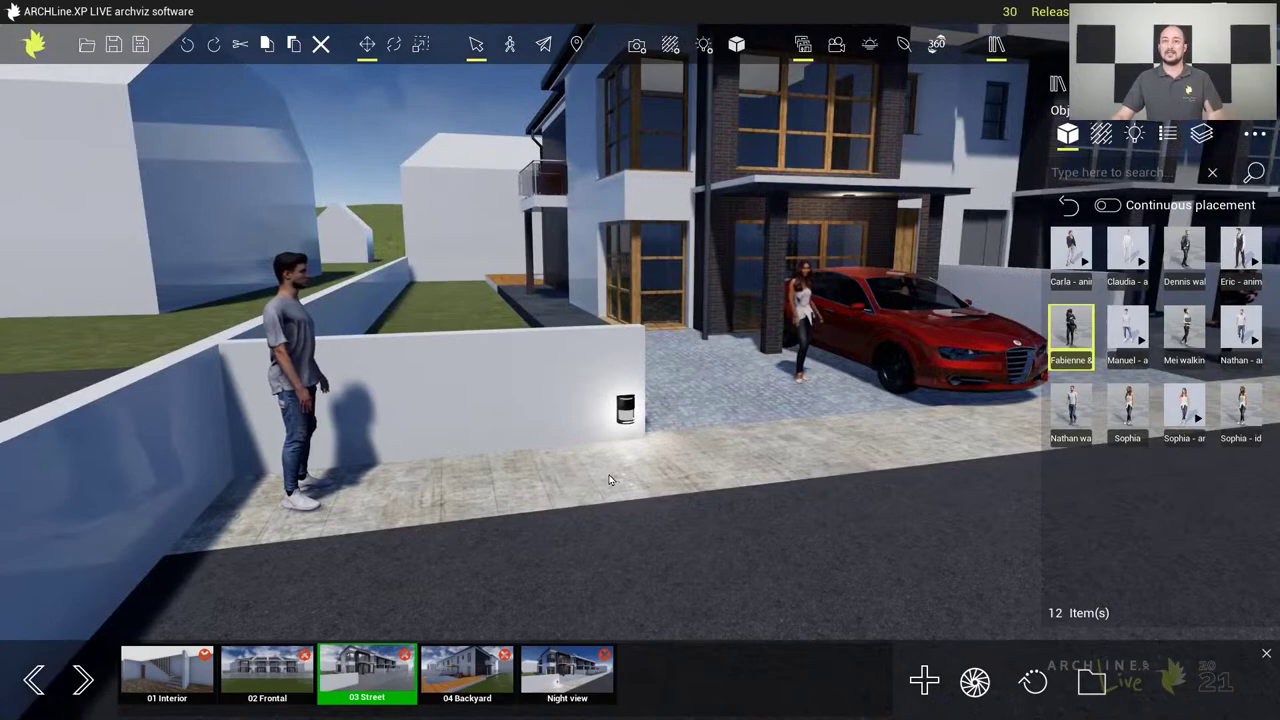
{"action": "left_click", "coordinate": [292, 340]}
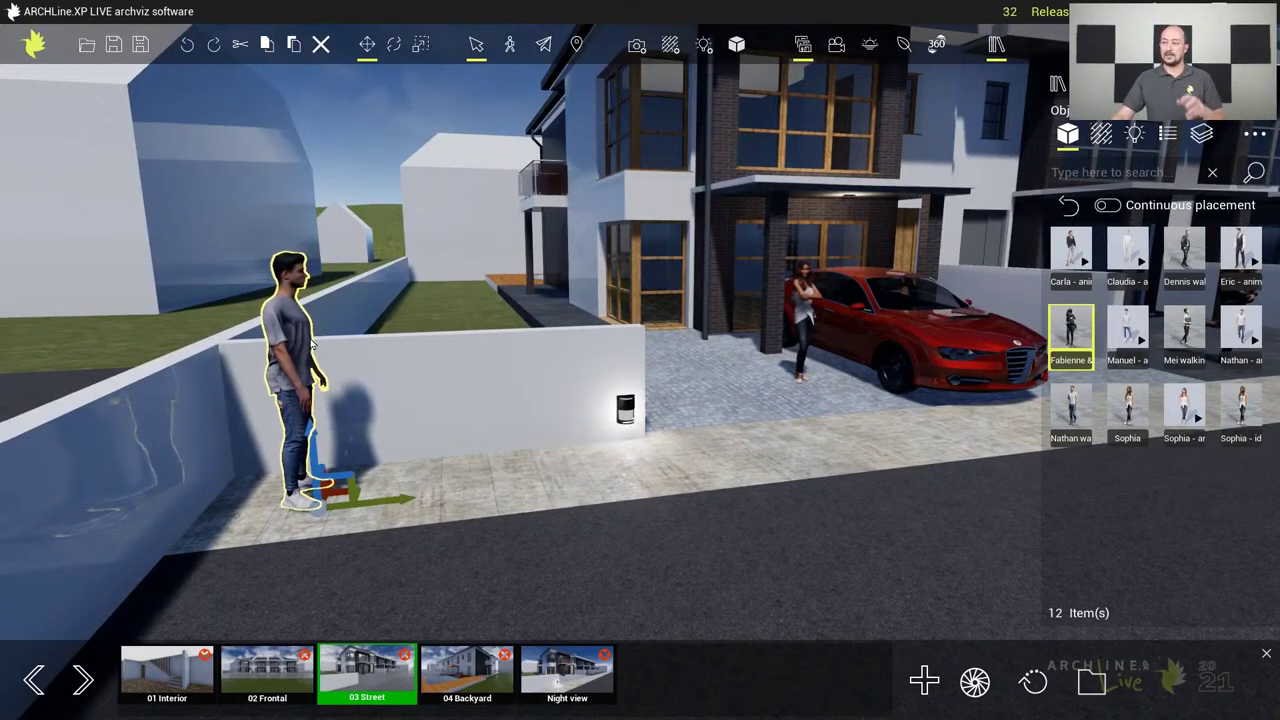
{"action": "left_click", "coordinate": [736, 44]}
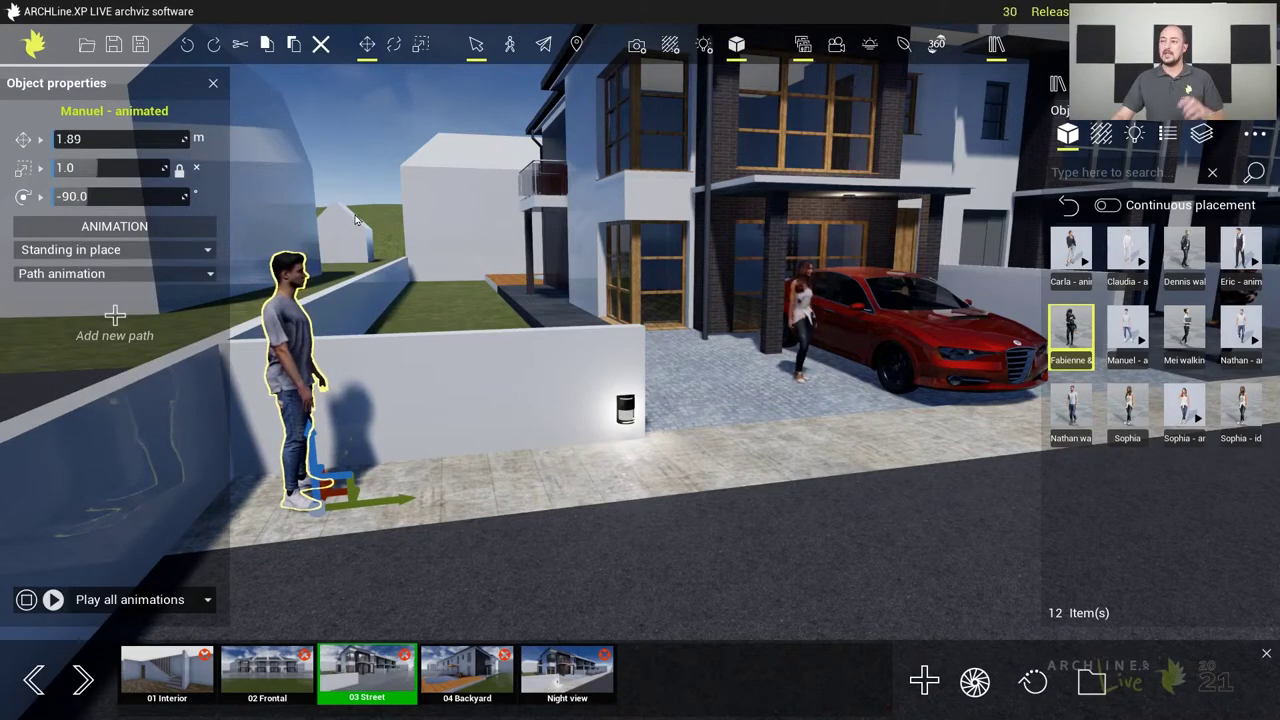
Try the Jogging animation on the Manuel figure and set it back to Standing in place
{"action": "left_click", "coordinate": [141, 251]}
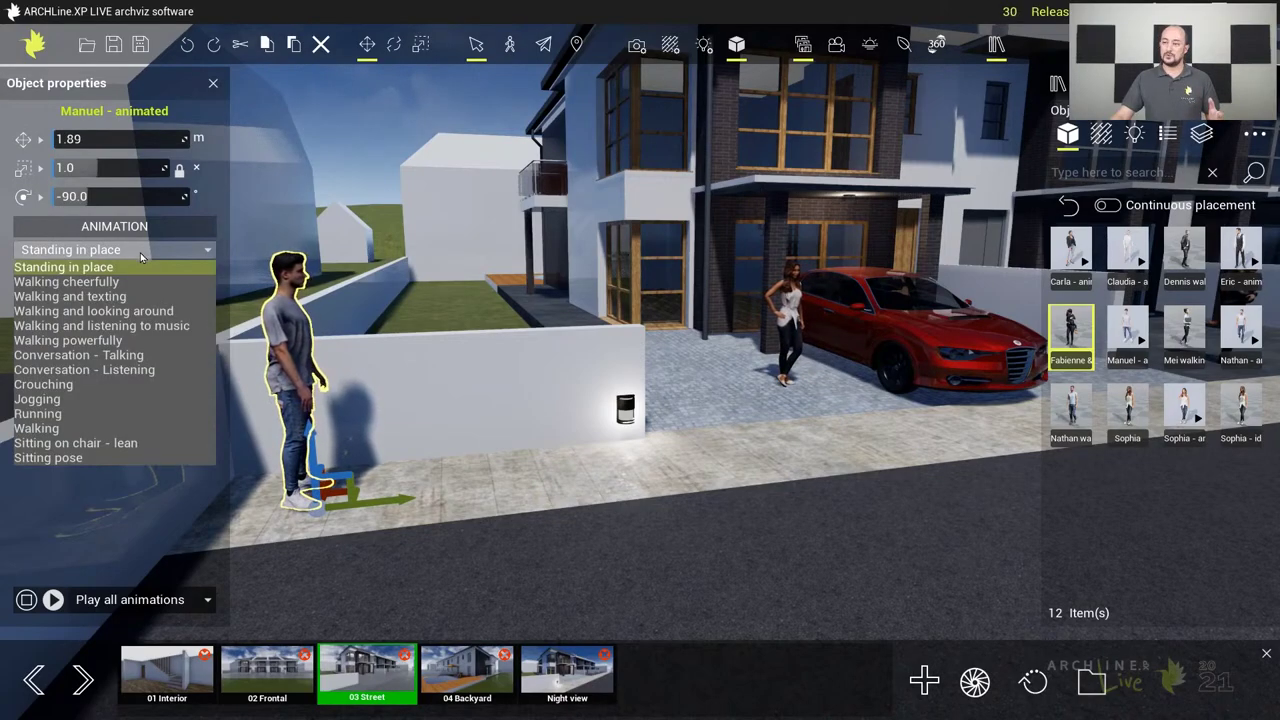
{"action": "left_click", "coordinate": [70, 400]}
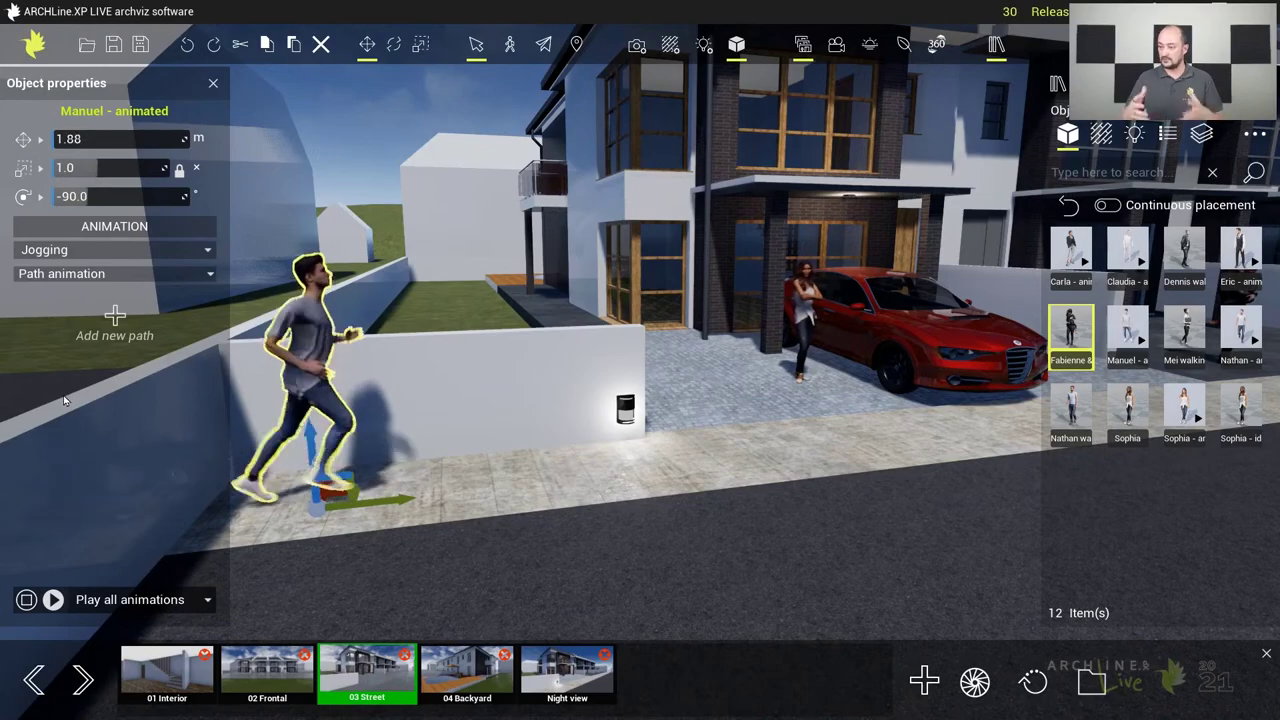
{"action": "left_click", "coordinate": [91, 253]}
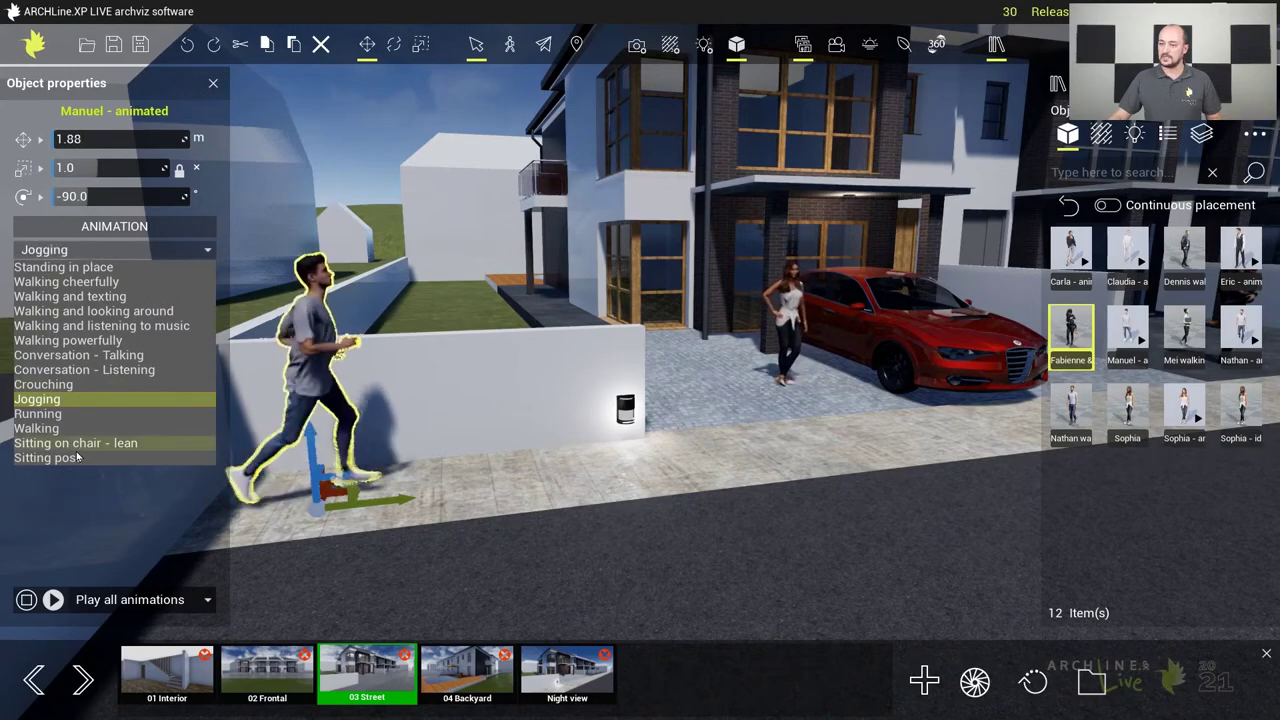
{"action": "left_click", "coordinate": [60, 267]}
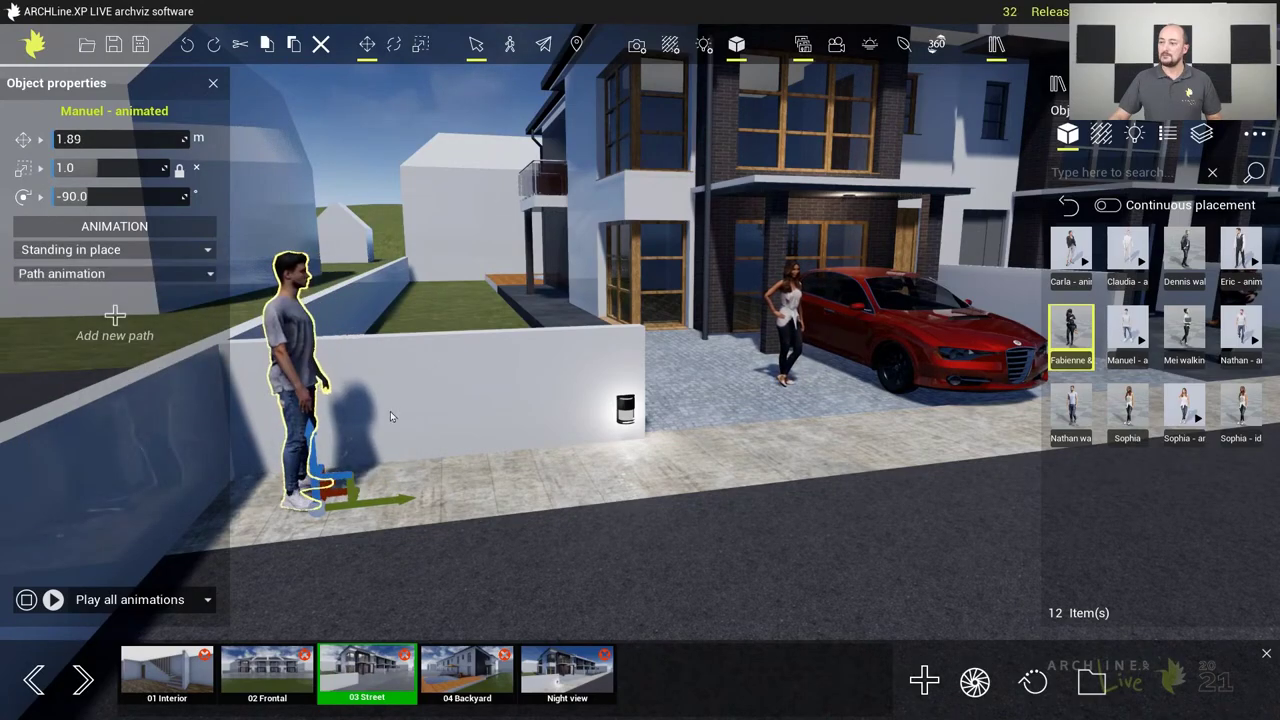
Reselect the Manuel figure on the sidewalk and keep Path animation as its movement type
{"action": "left_click", "coordinate": [461, 472]}
{"action": "right_click_drag", "start_coordinate": [558, 449], "coordinate": [277, 480]}
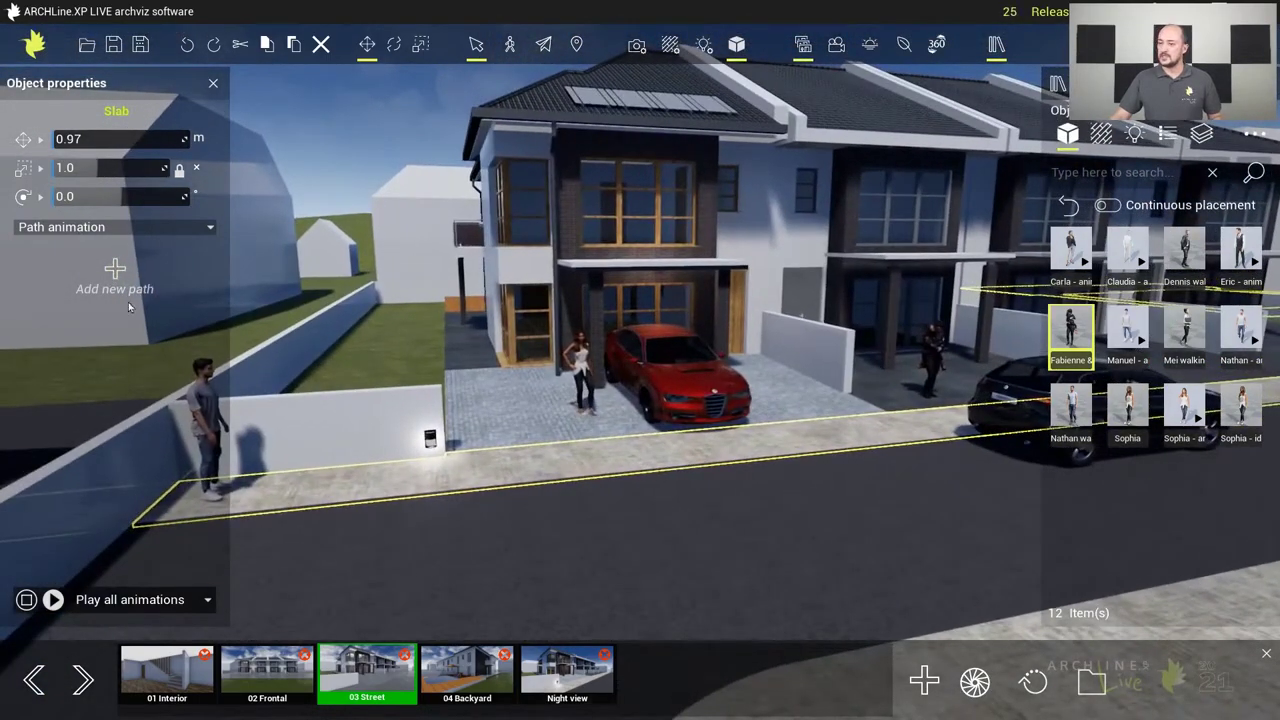
{"action": "right_click_drag", "start_coordinate": [400, 460], "coordinate": [285, 415]}
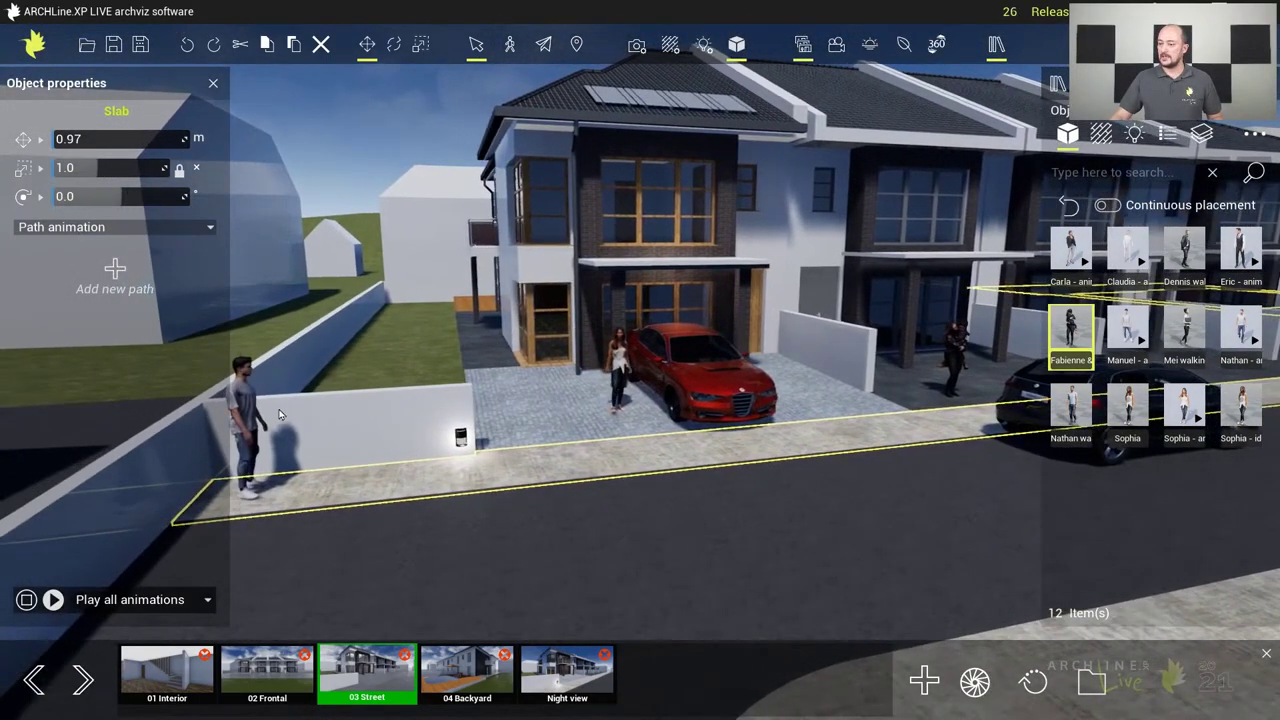
{"action": "left_click", "coordinate": [248, 412]}
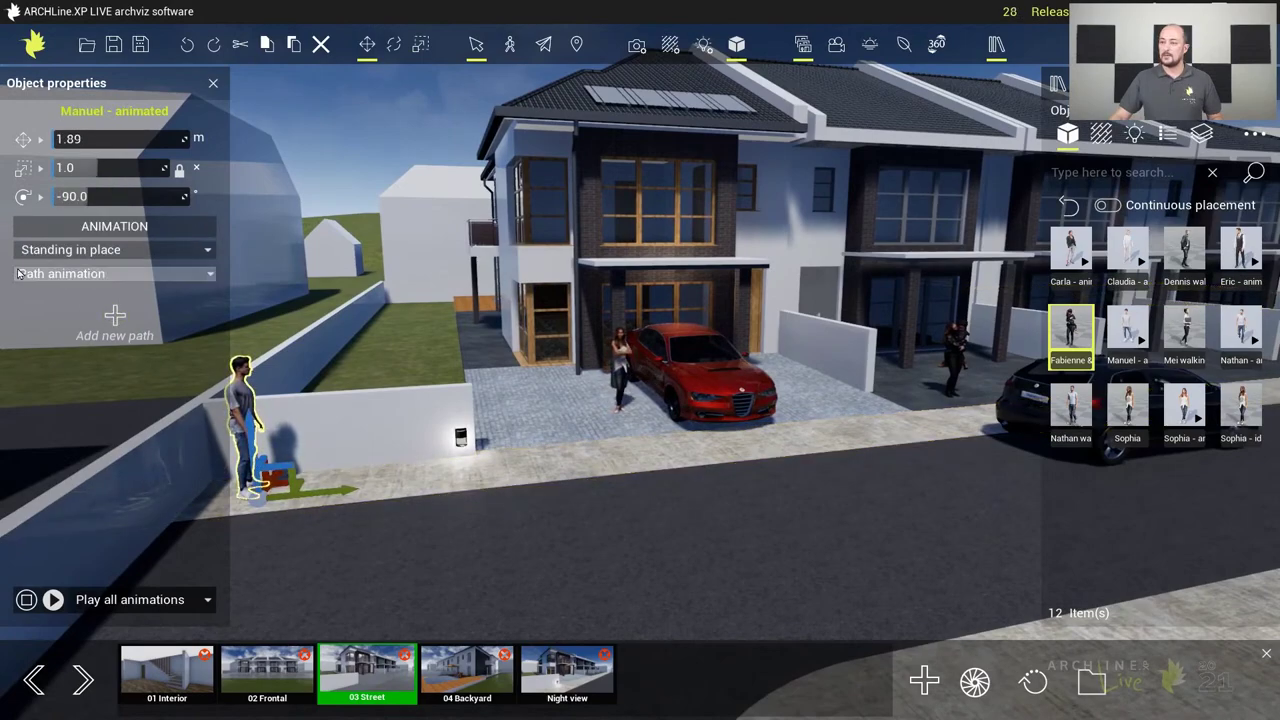
{"action": "left_click", "coordinate": [109, 276]}
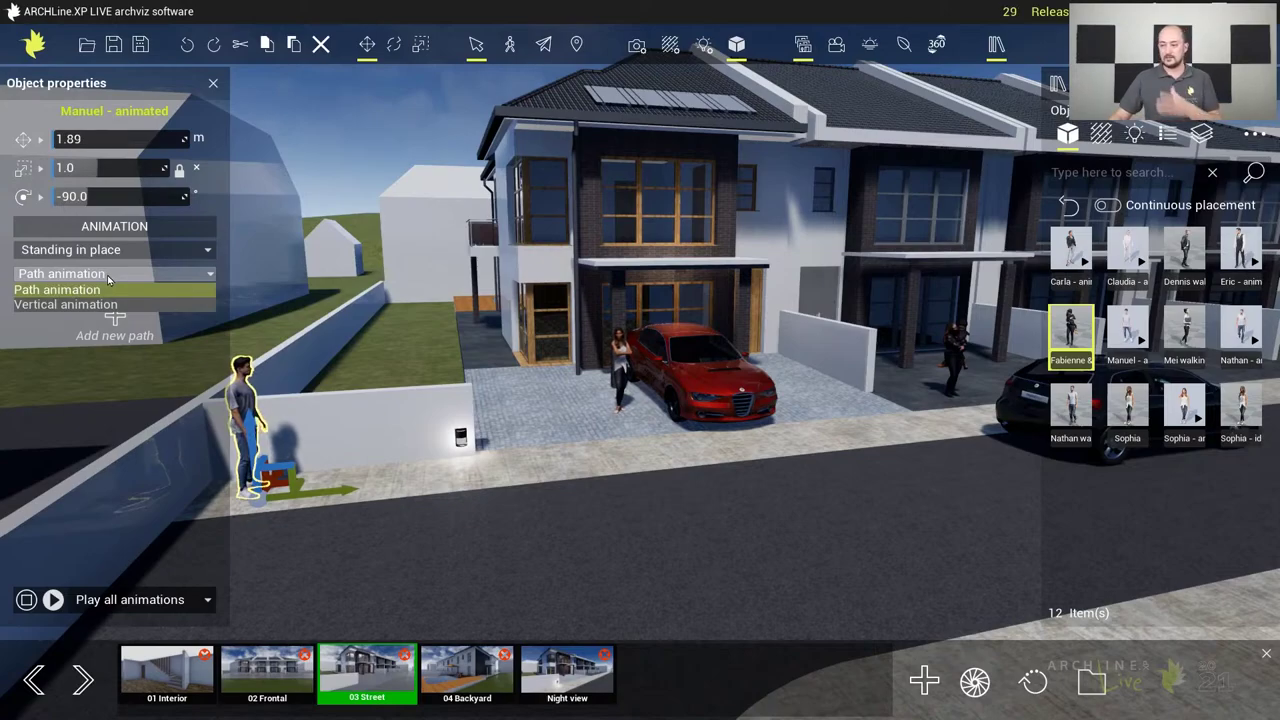
{"action": "left_click", "coordinate": [106, 277]}
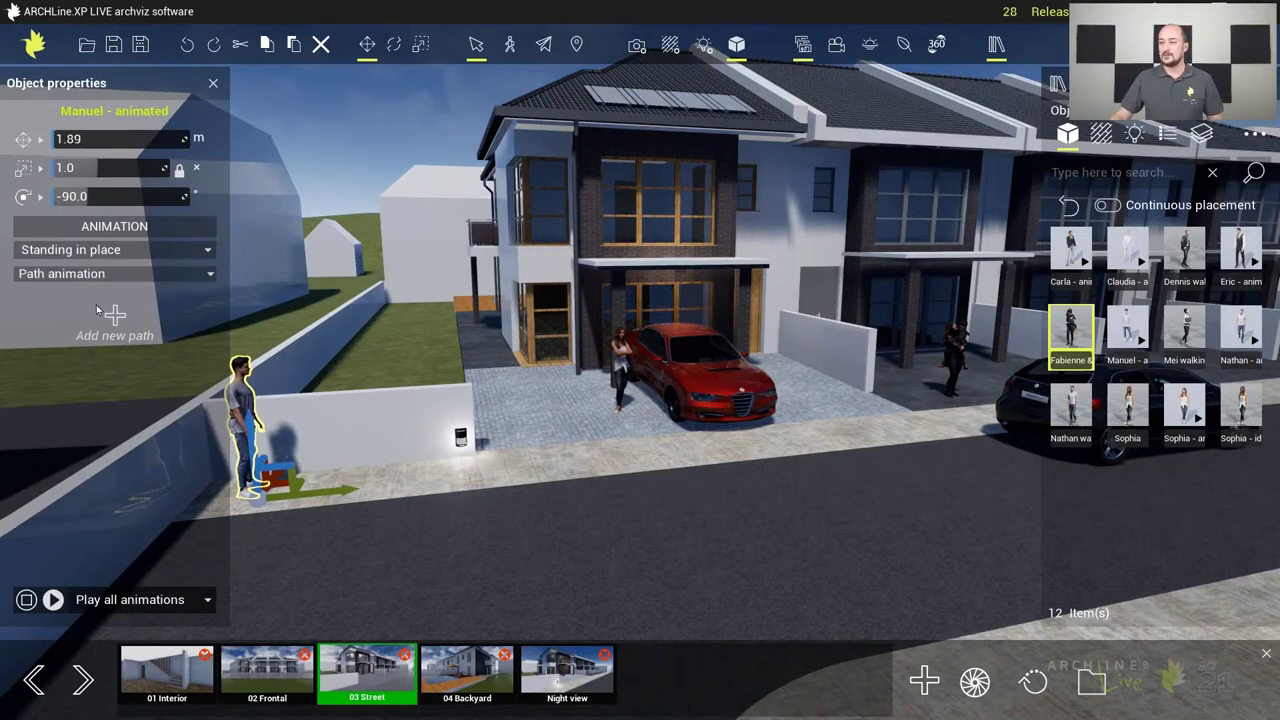
Add a new path for the Manuel figure running along the sidewalk past all the driveways to the far corner of the row
{"action": "left_click", "coordinate": [115, 318]}
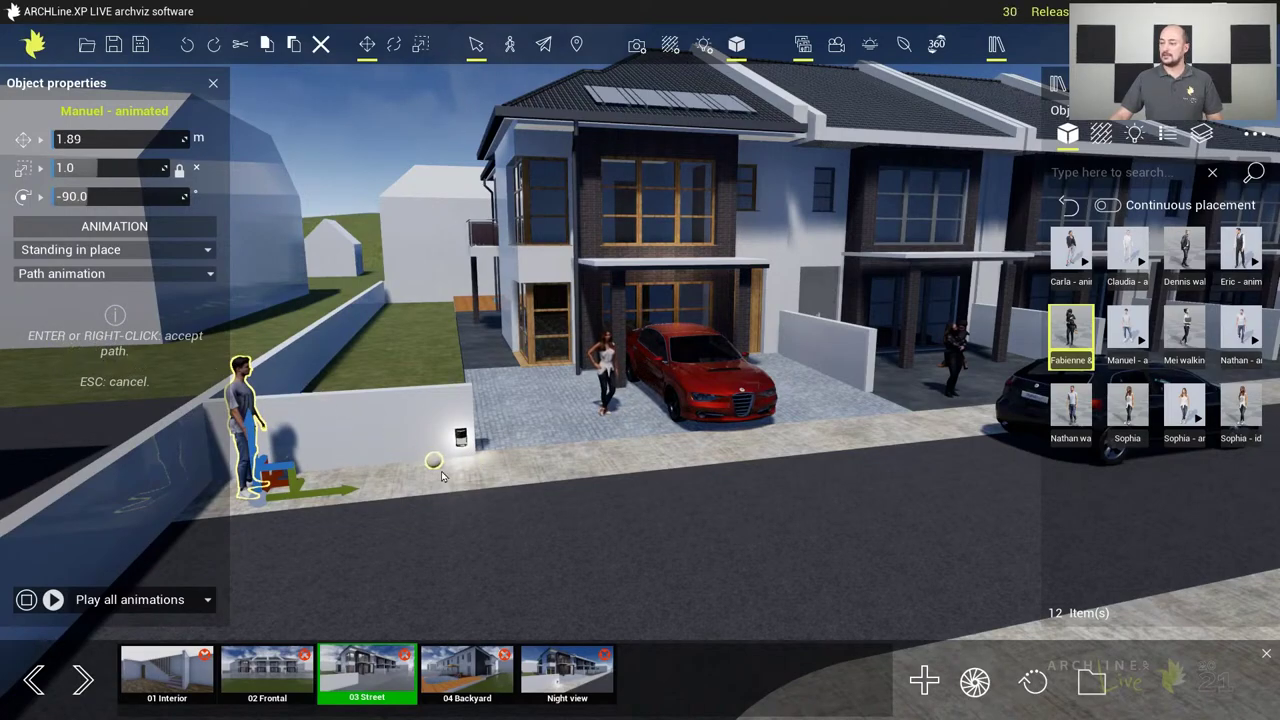
{"action": "left_click", "coordinate": [452, 466]}
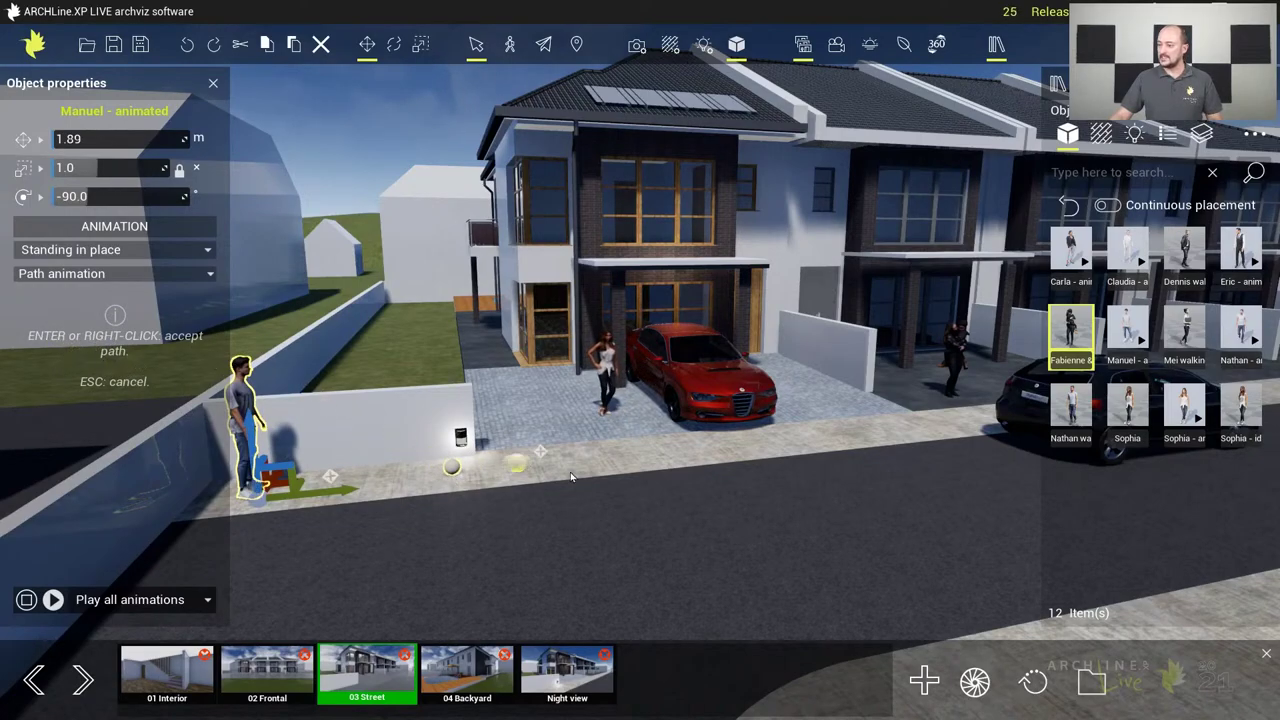
{"action": "left_click", "coordinate": [795, 440]}
{"action": "key", "text": "d"}
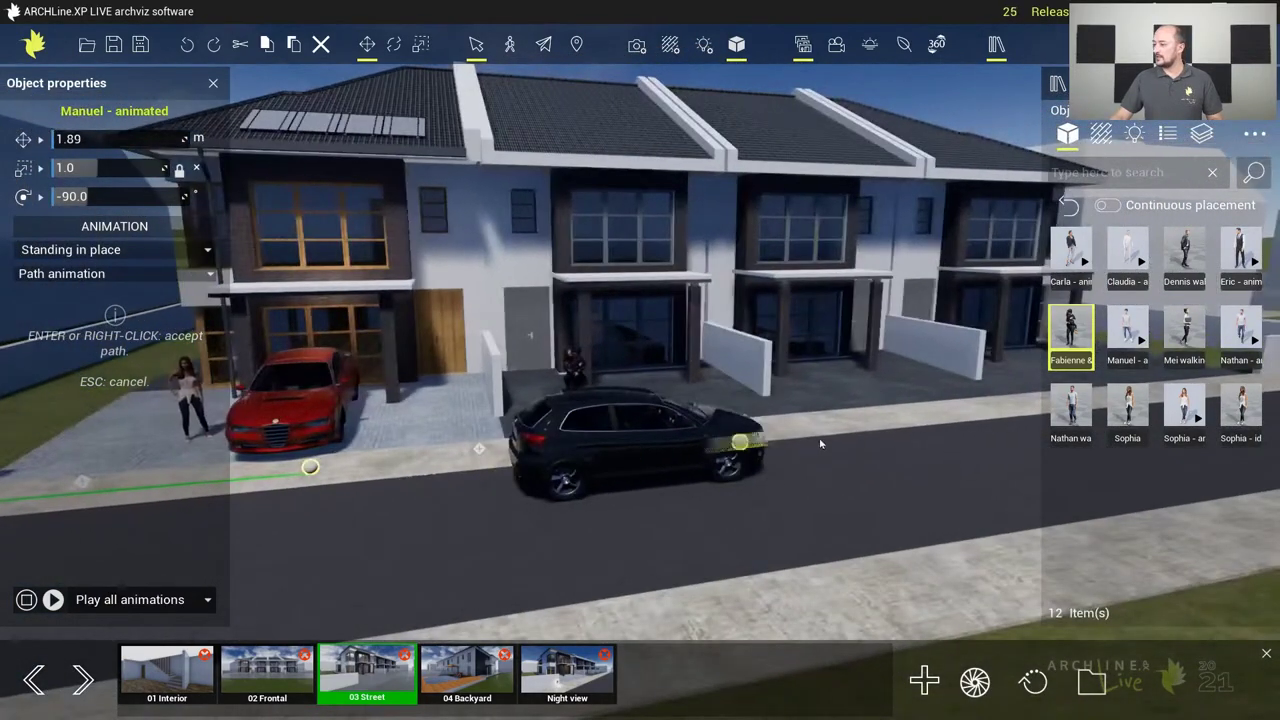
{"action": "left_click", "coordinate": [834, 431]}
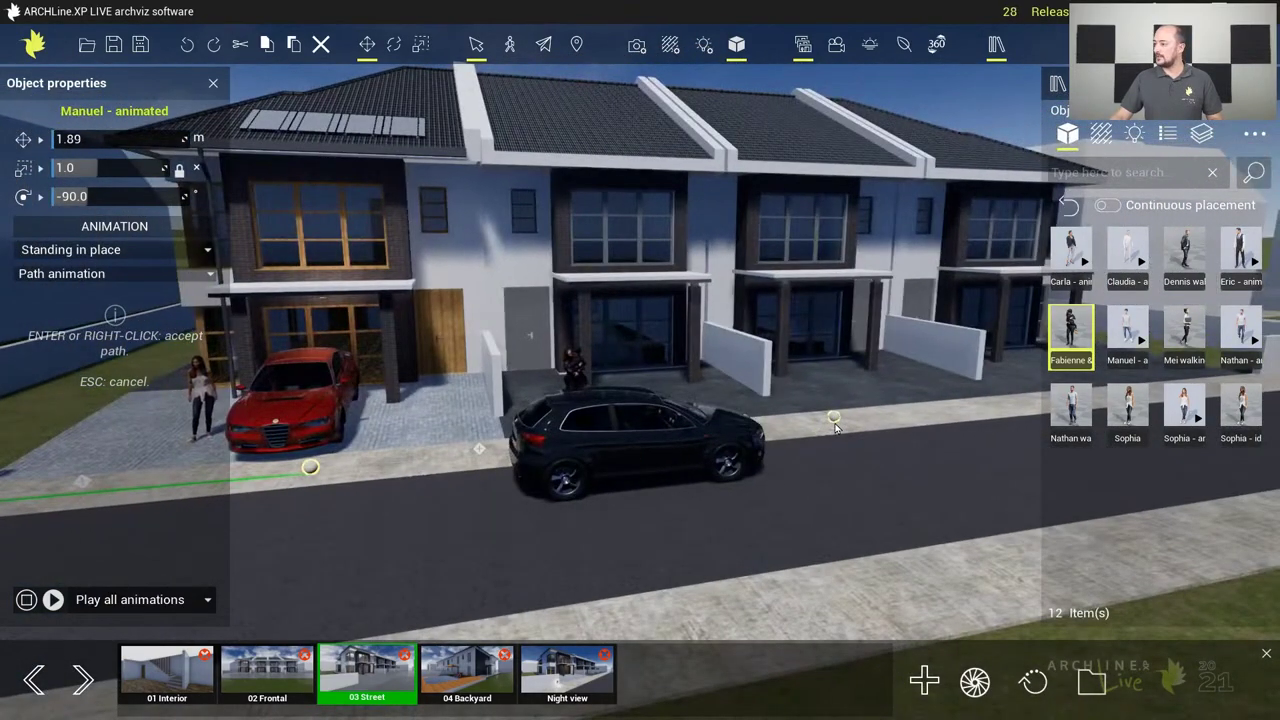
{"action": "key", "text": "d"}
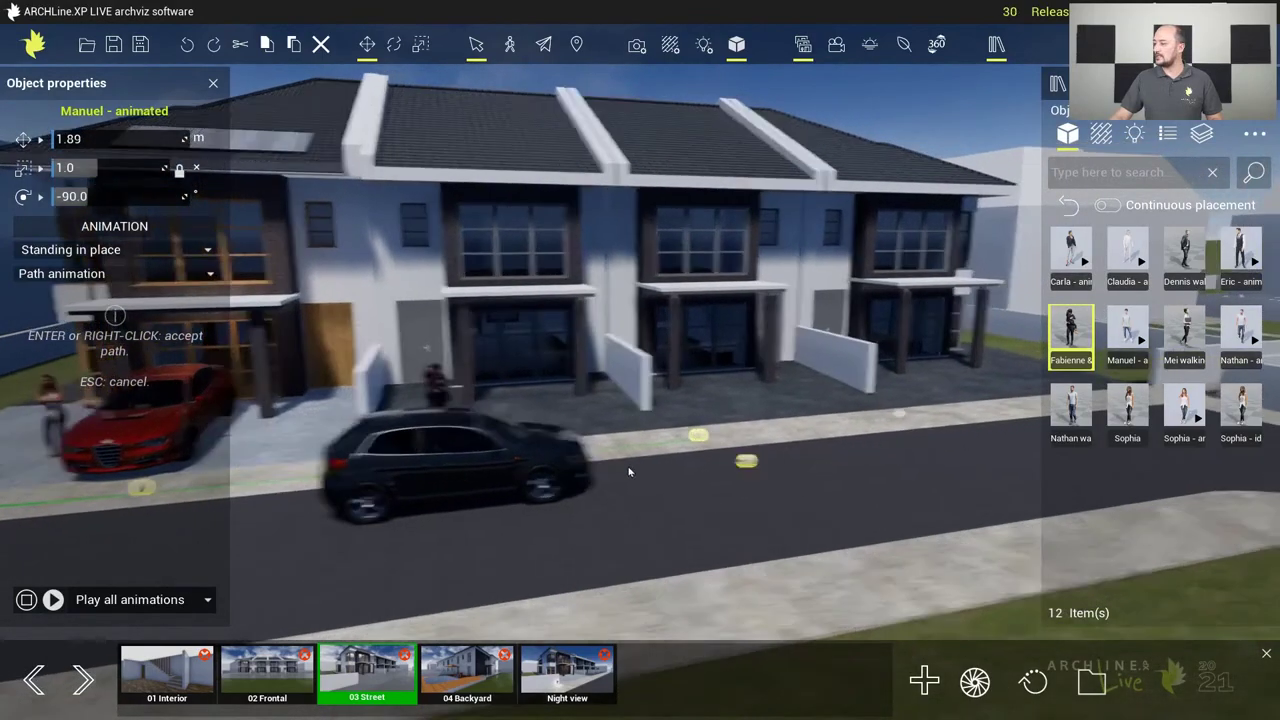
{"action": "key", "text": "d"}
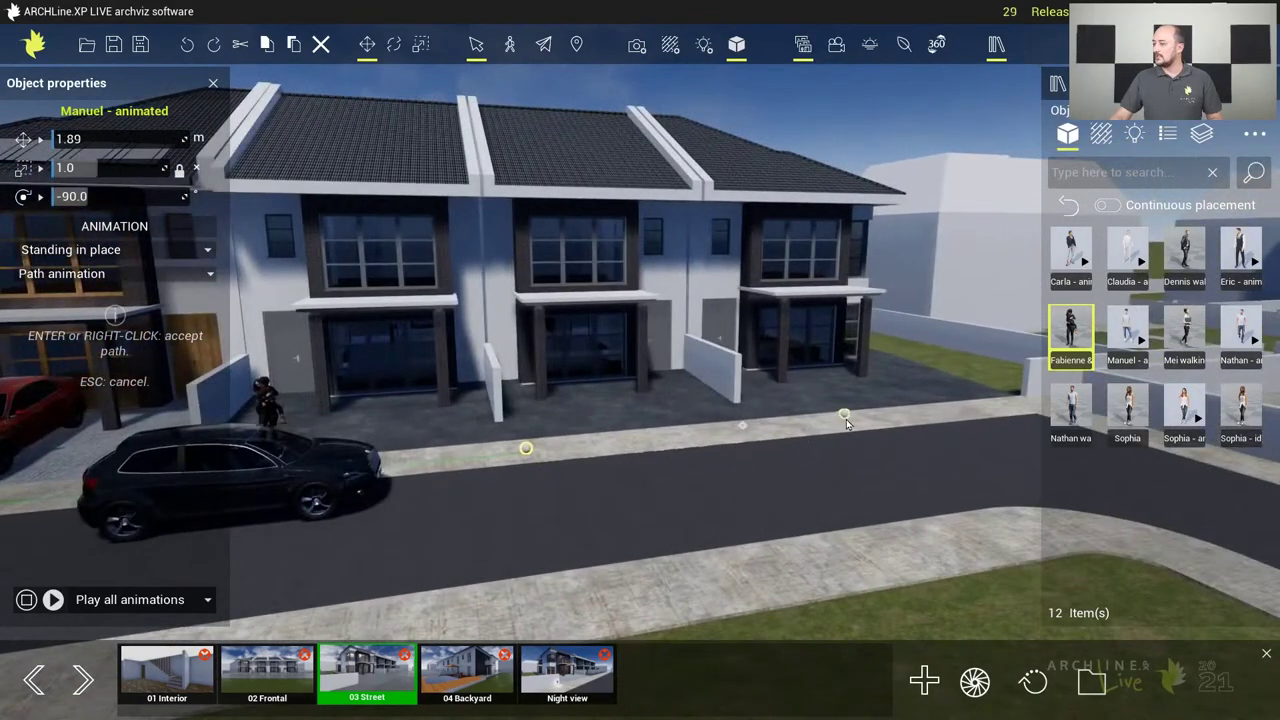
{"action": "key", "text": "d"}
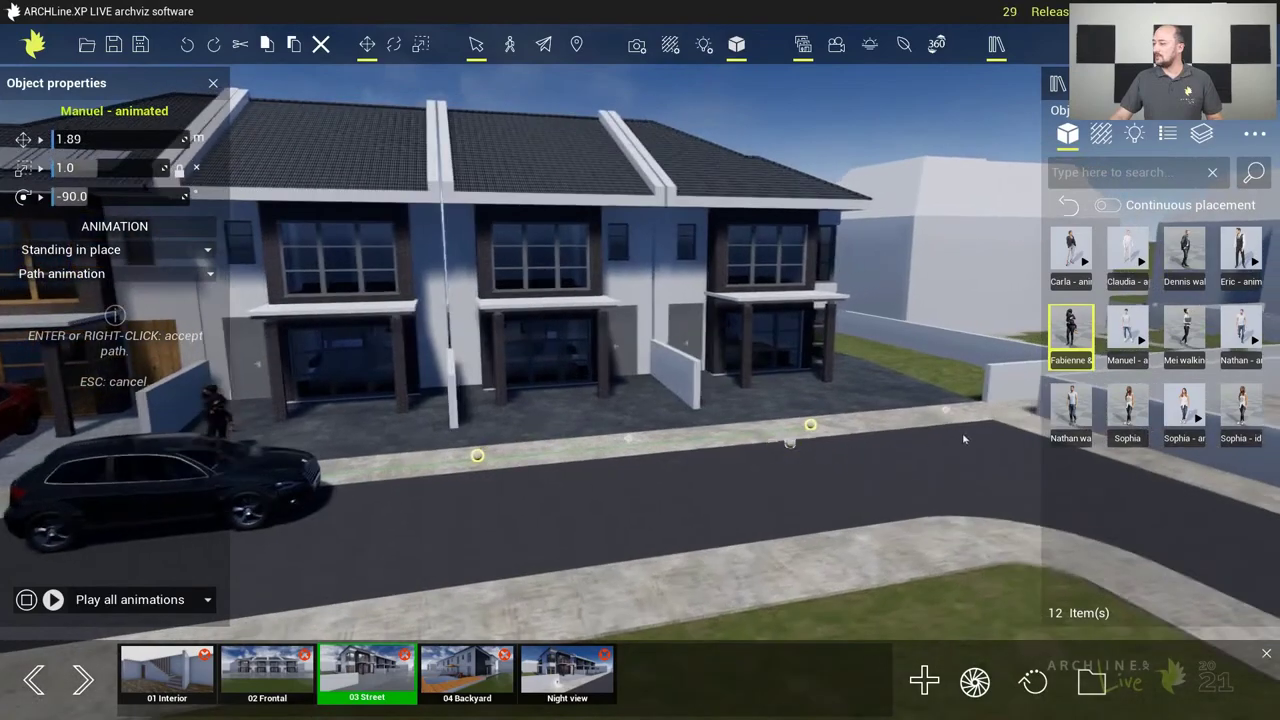
{"action": "left_click", "coordinate": [1018, 406]}
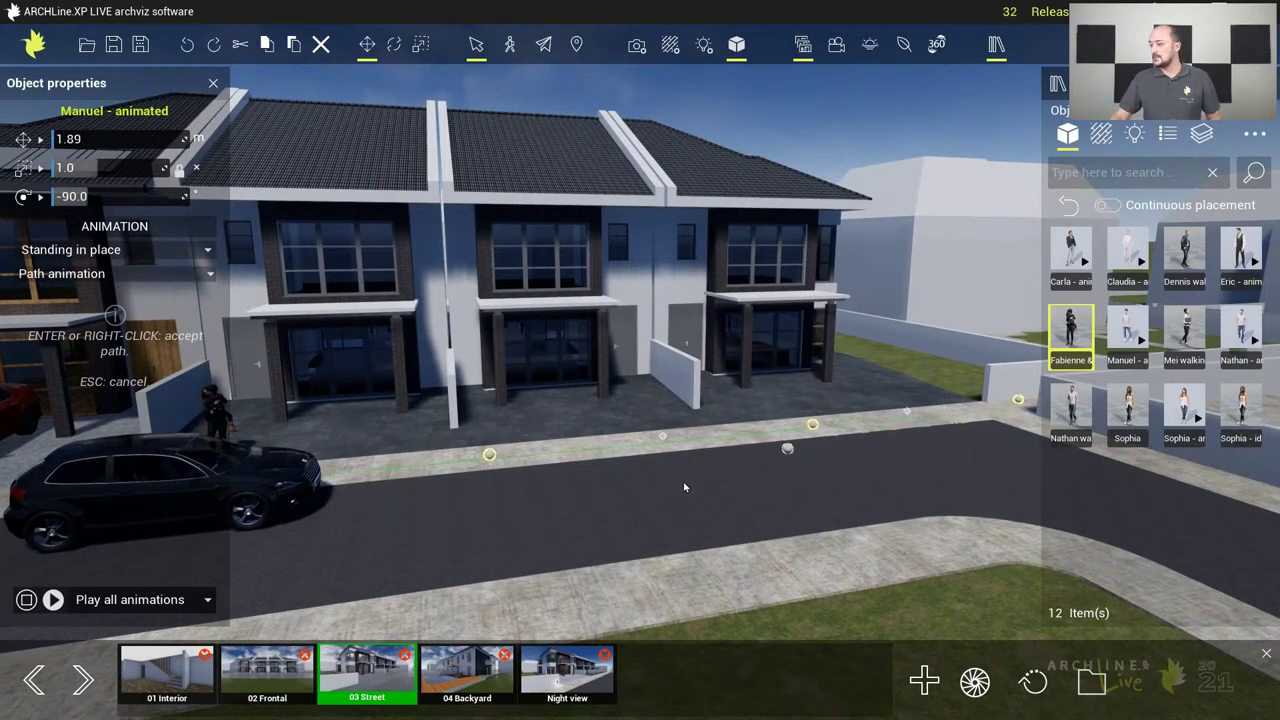
{"action": "key", "text": "a"}
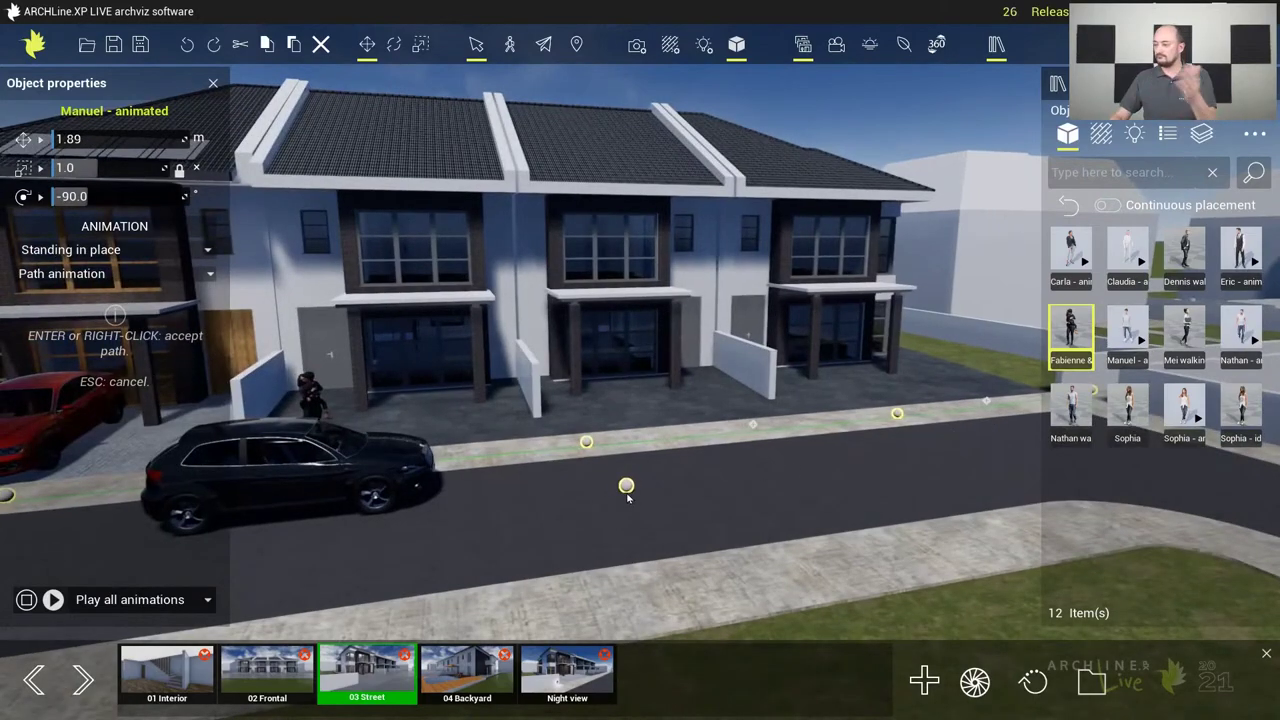
{"action": "key", "text": "a"}
{"action": "key", "text": "a"}
{"action": "key", "text": "a"}
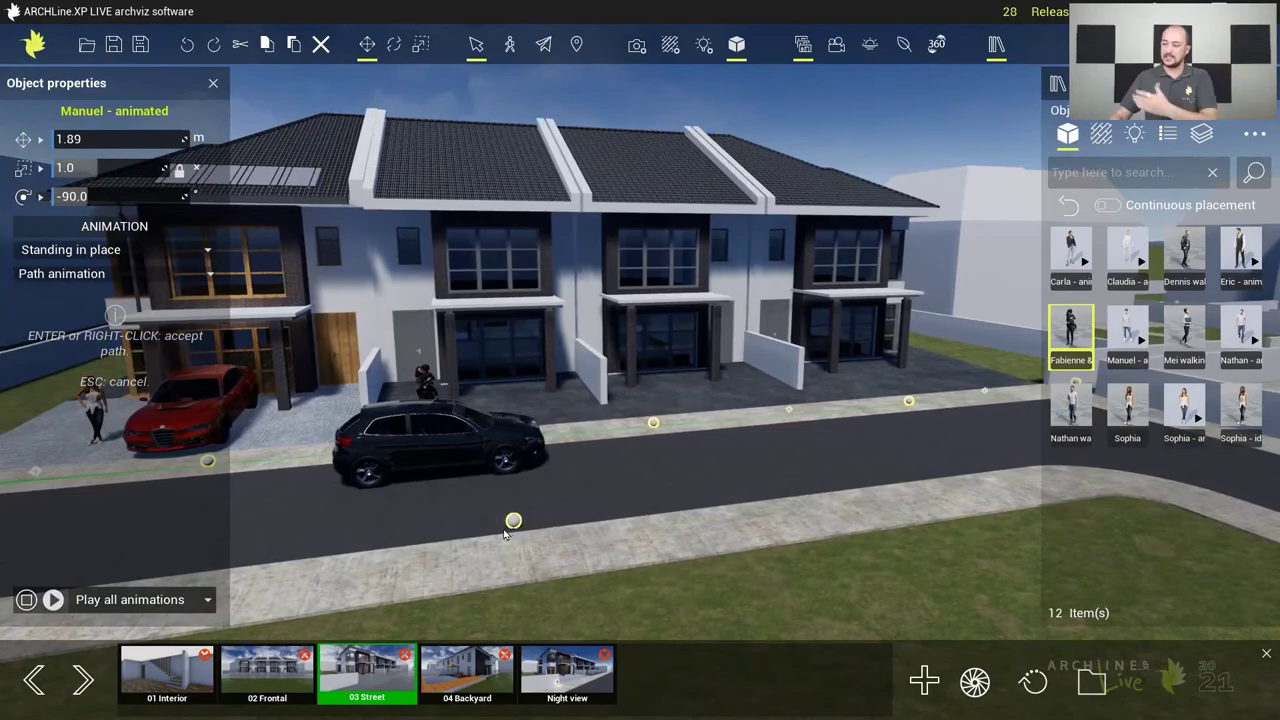
{"action": "key", "text": "a"}
{"action": "key", "text": "a"}
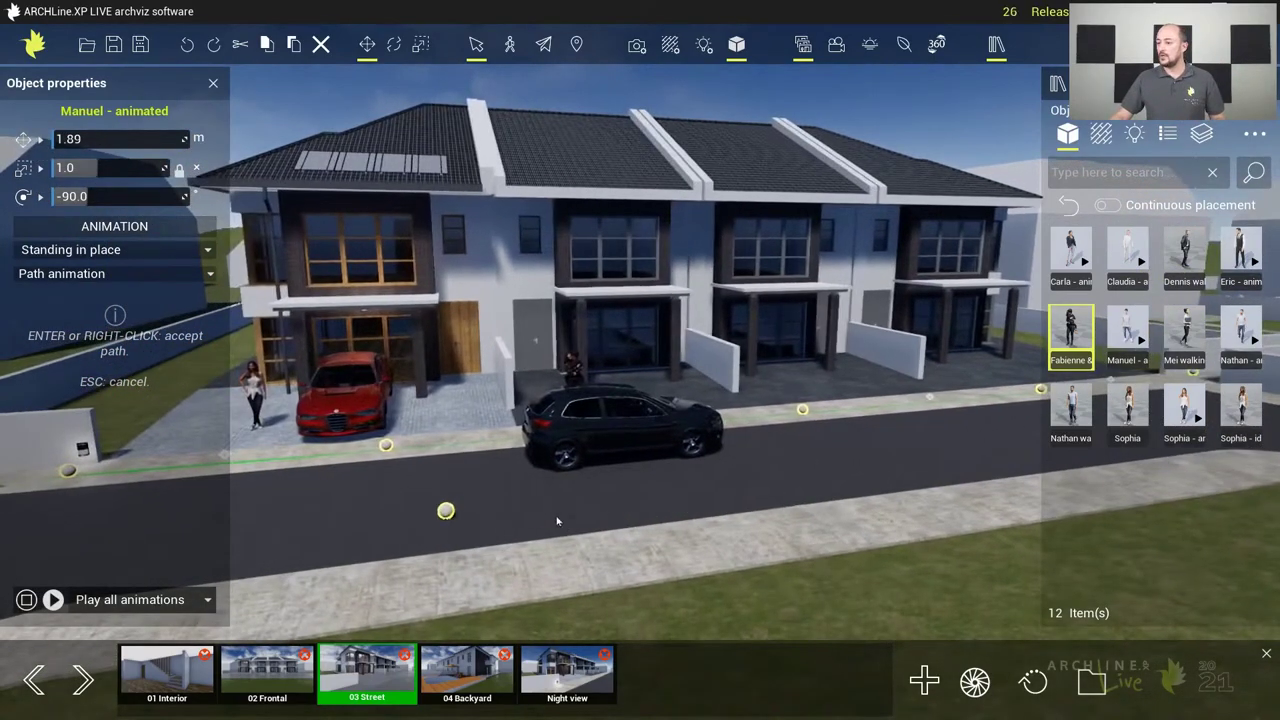
{"action": "key", "text": "a"}
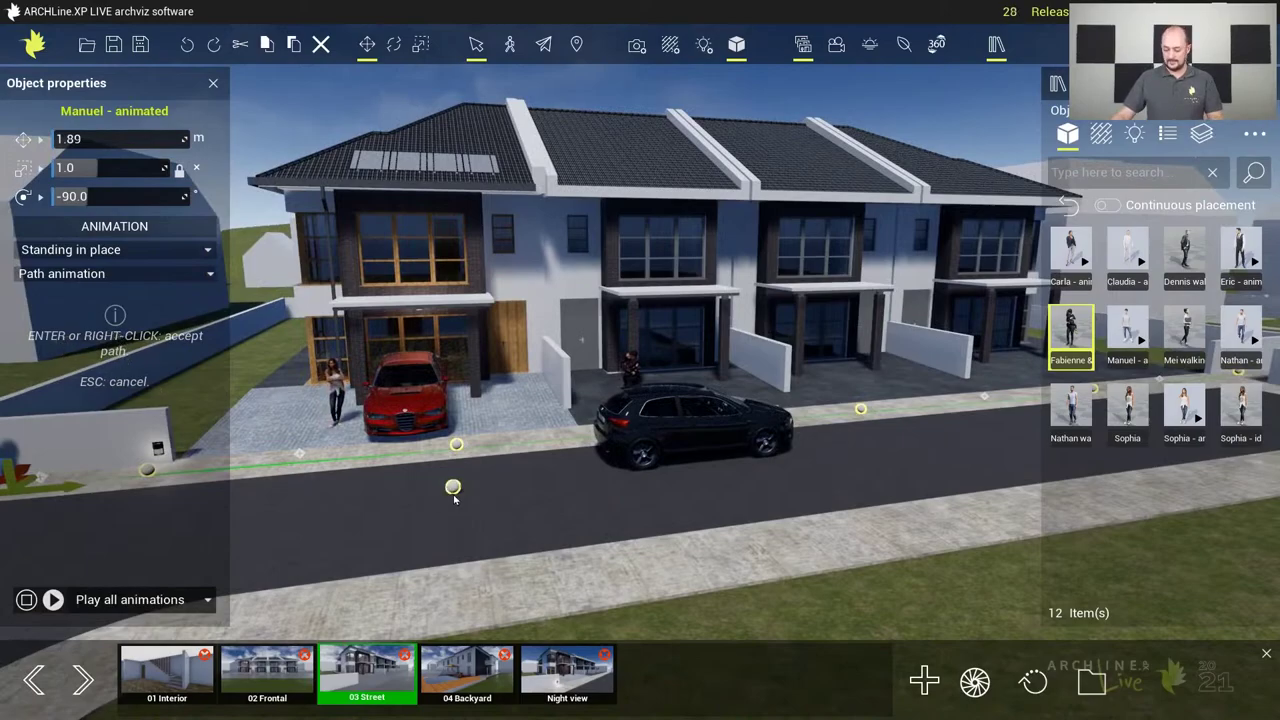
{"action": "key", "text": "Return"}
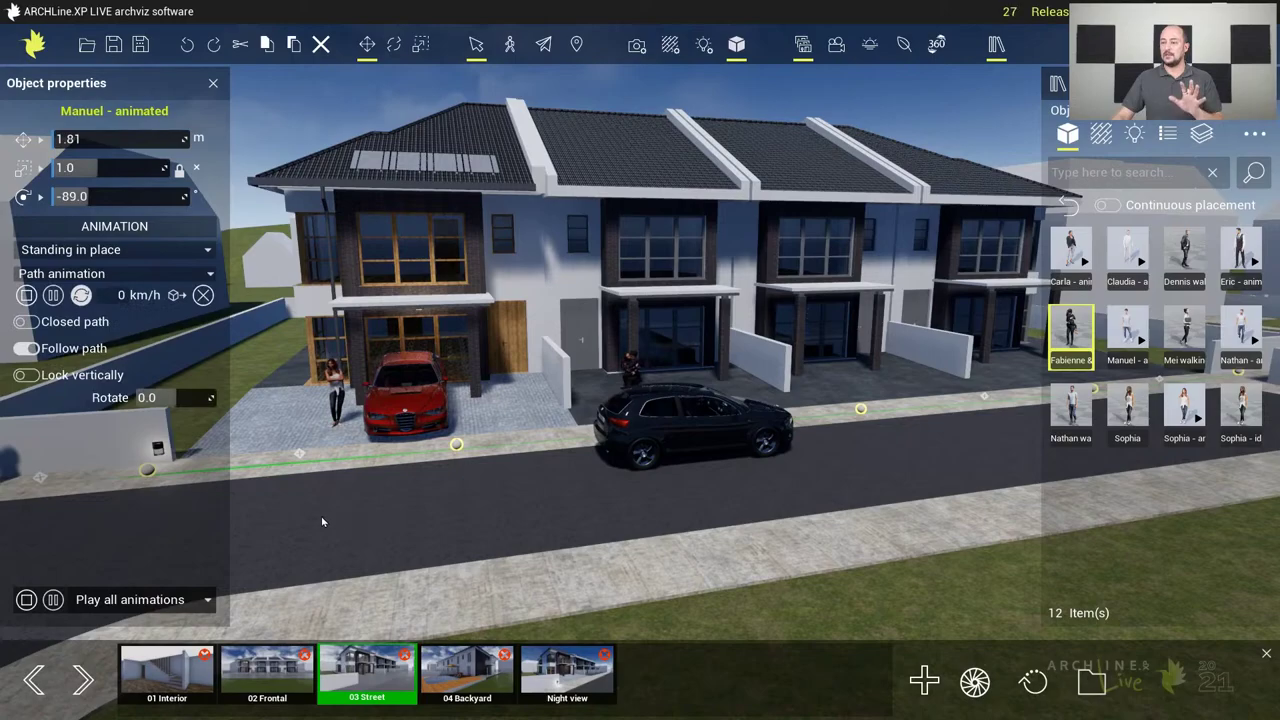
Set the Manuel figure's animation to Jogging
{"action": "key", "text": "a"}
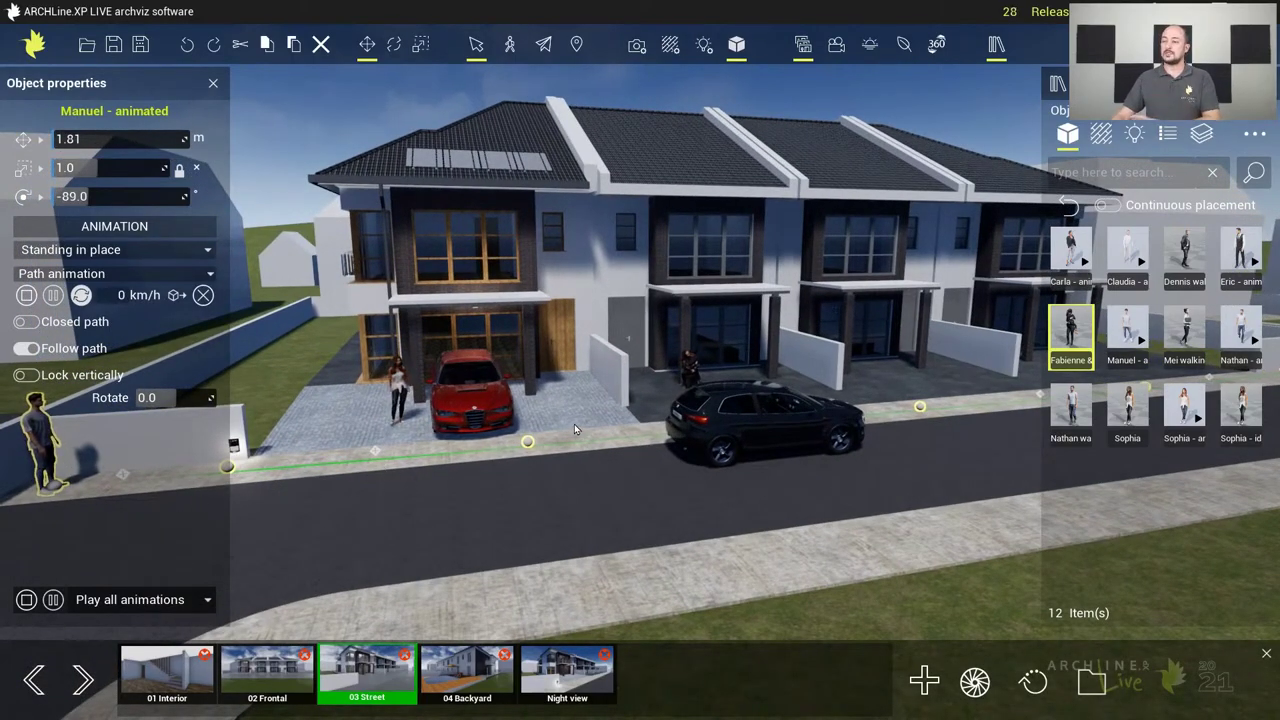
{"action": "left_click", "coordinate": [151, 252]}
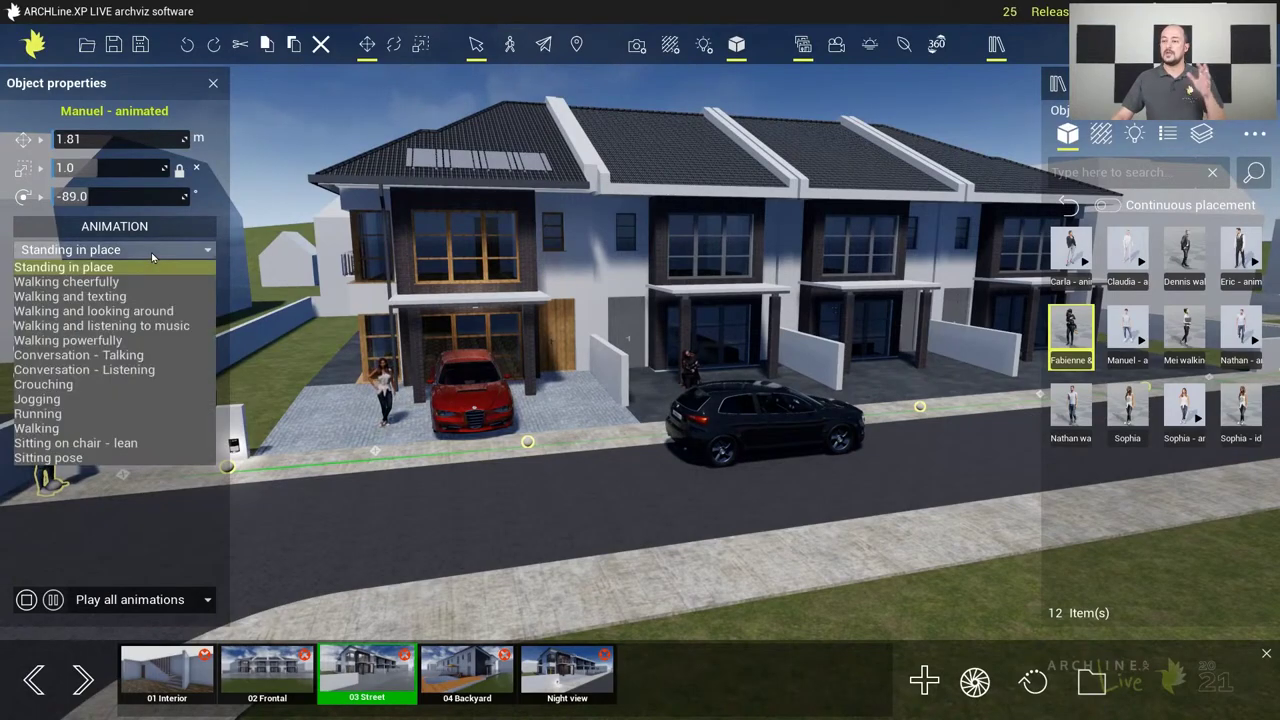
{"action": "left_click", "coordinate": [107, 399]}
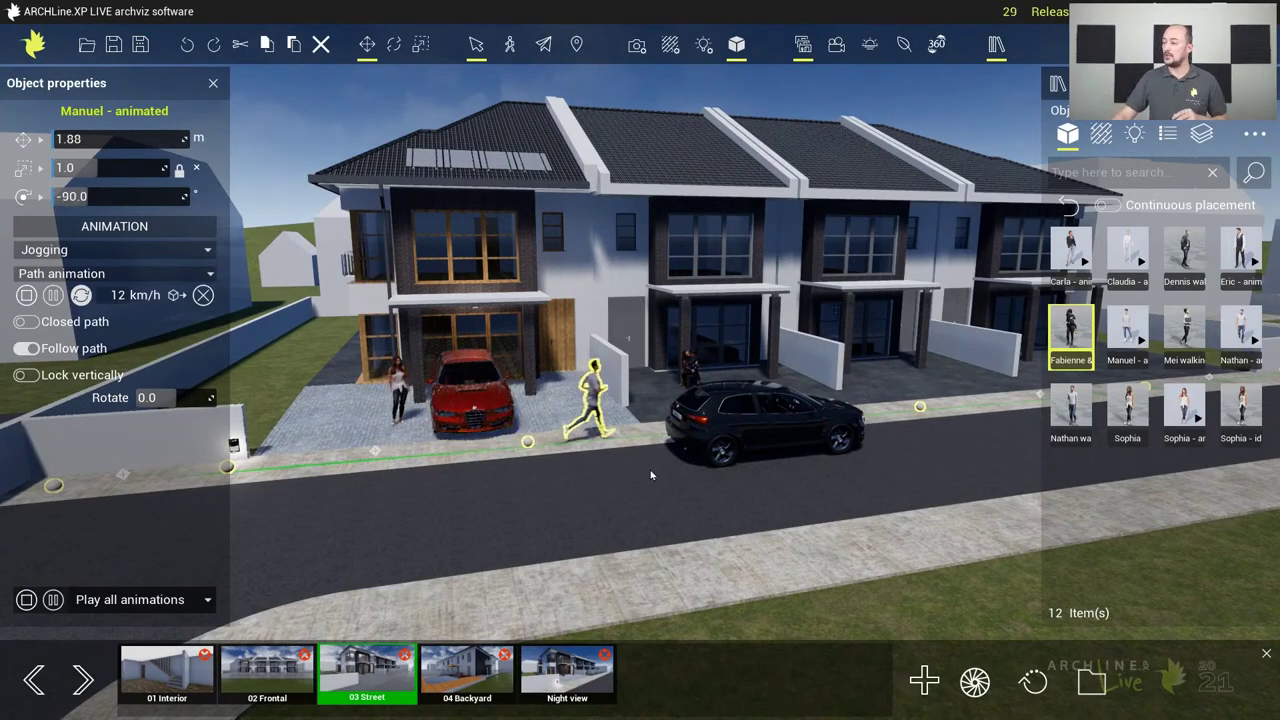
Deselect everything and examine the jogging figure's run along the sidewalk from several viewpoints on the street
{"action": "left_click_drag", "start_coordinate": [600, 490], "coordinate": [762, 496]}
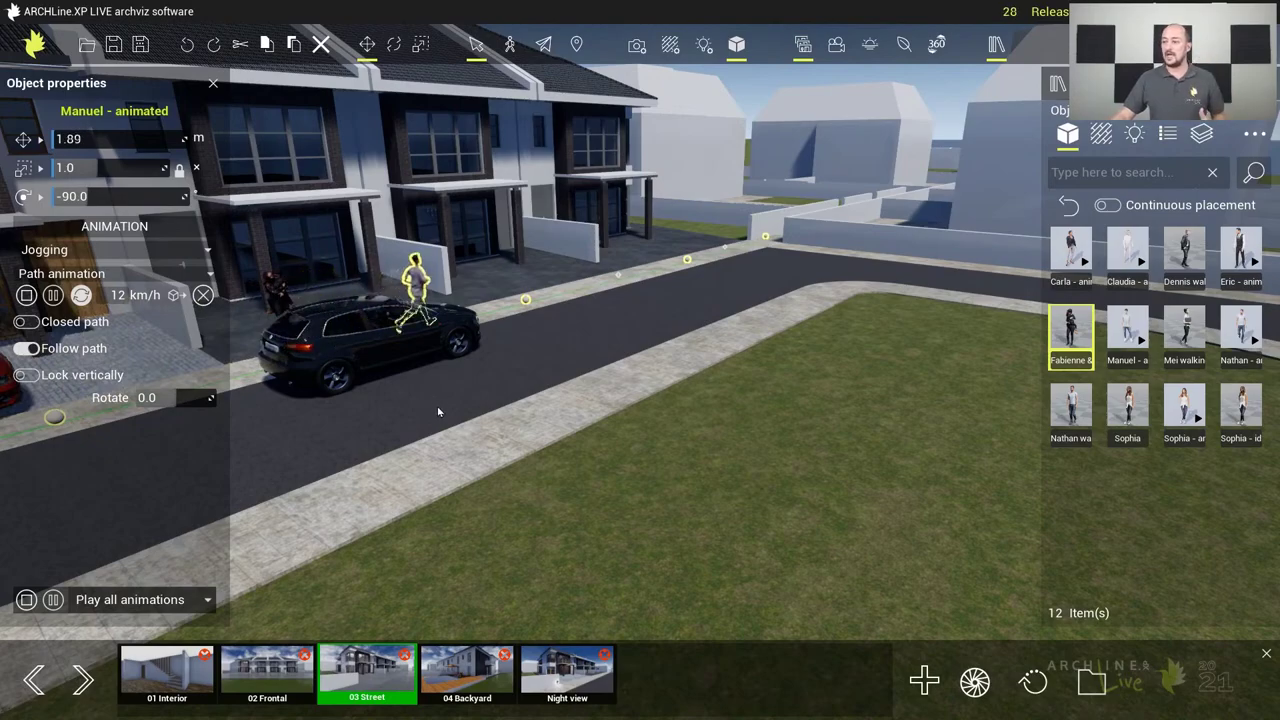
{"action": "left_click_drag", "start_coordinate": [507, 428], "coordinate": [372, 421]}
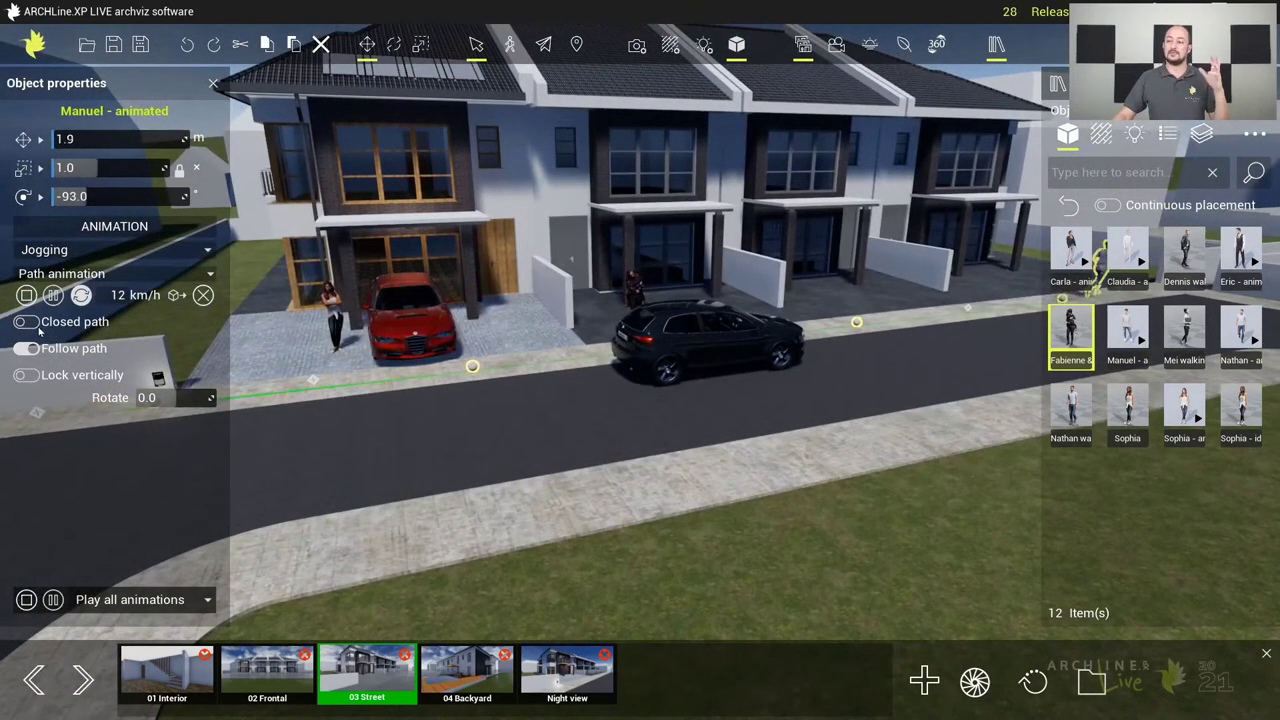
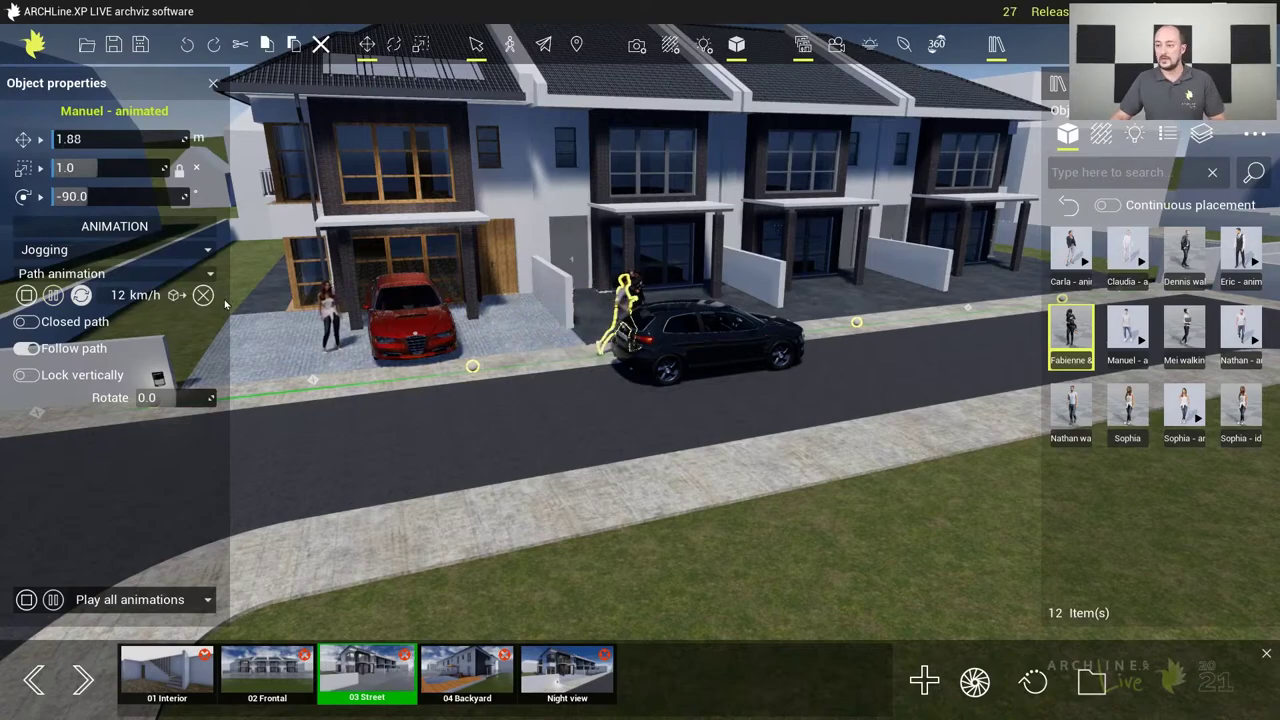
{"action": "left_click", "coordinate": [487, 421]}
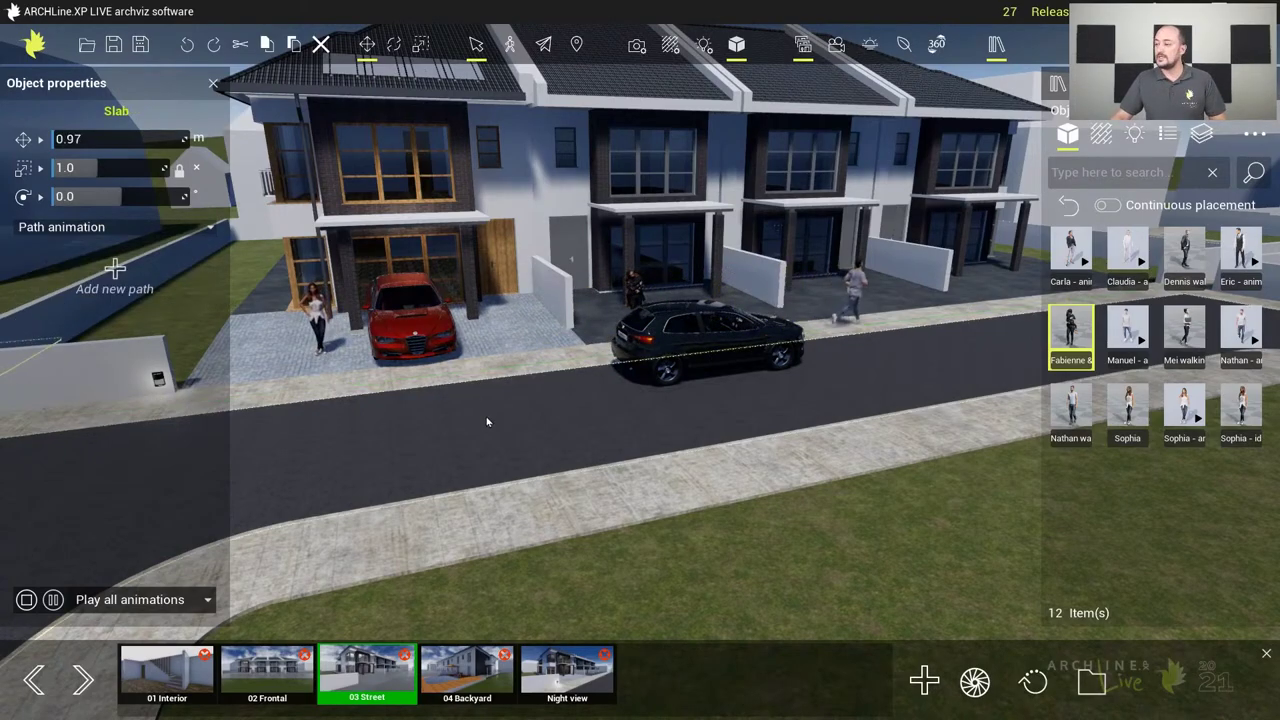
{"action": "key", "text": "Escape"}
{"action": "left_click_drag", "start_coordinate": [404, 414], "coordinate": [507, 410]}
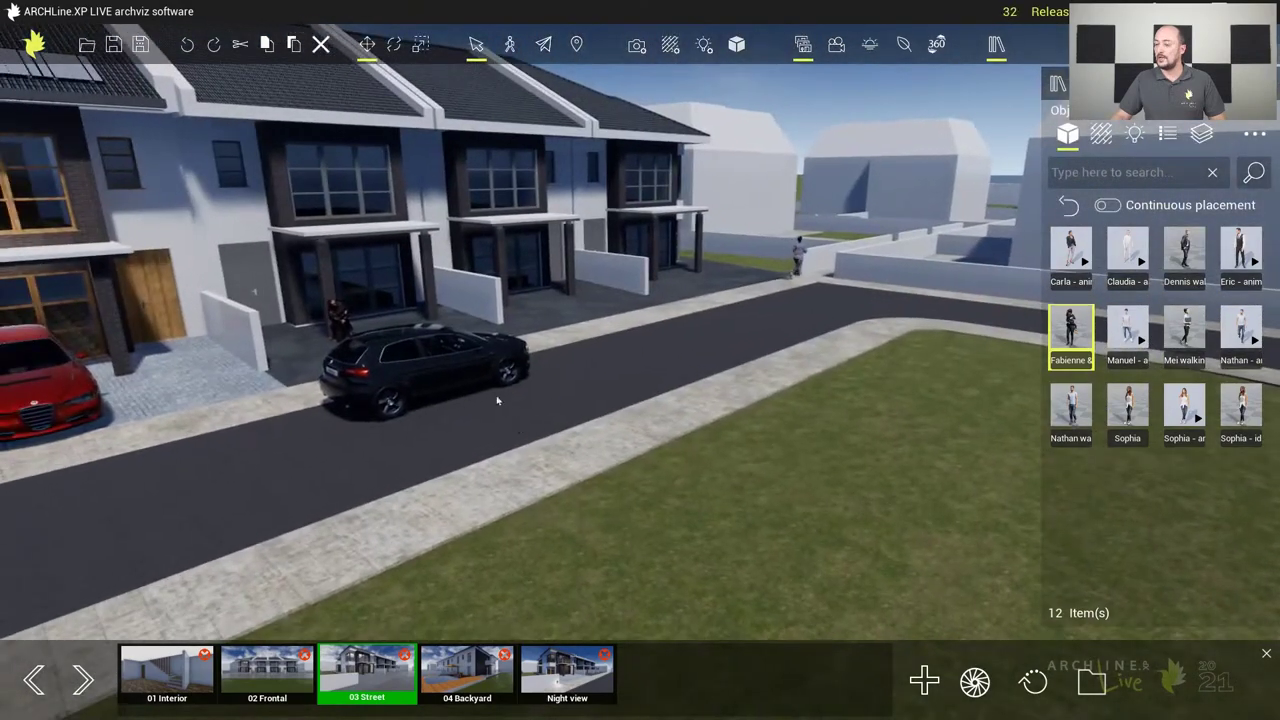
{"action": "left_click", "coordinate": [469, 370]}
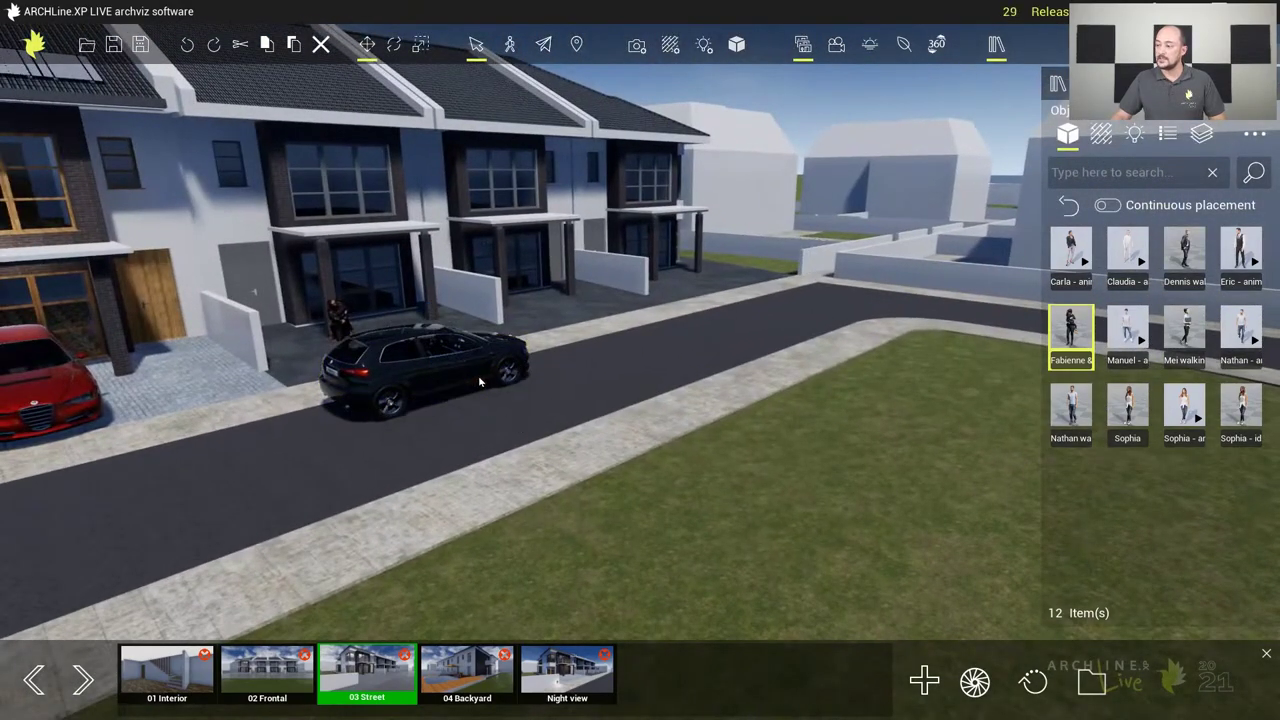
{"action": "left_click", "coordinate": [416, 418]}
{"action": "key", "text": "Escape"}
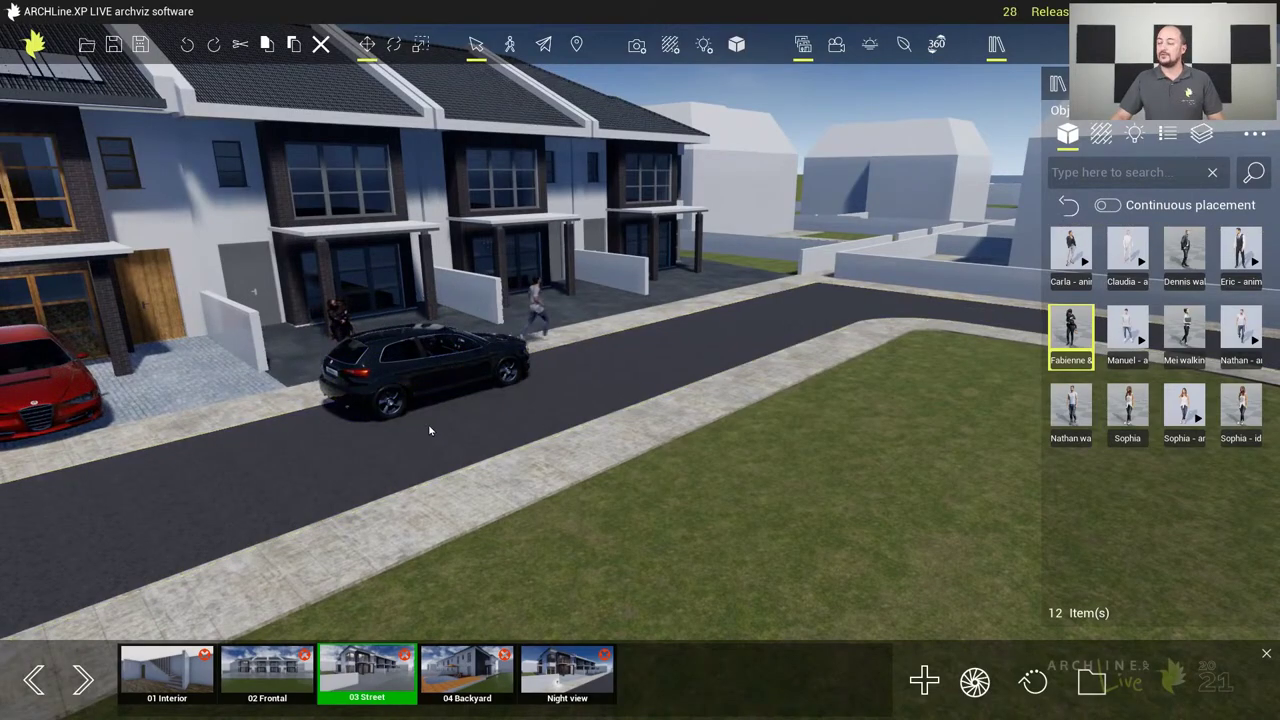
{"action": "left_click_drag", "start_coordinate": [446, 428], "coordinate": [354, 423]}
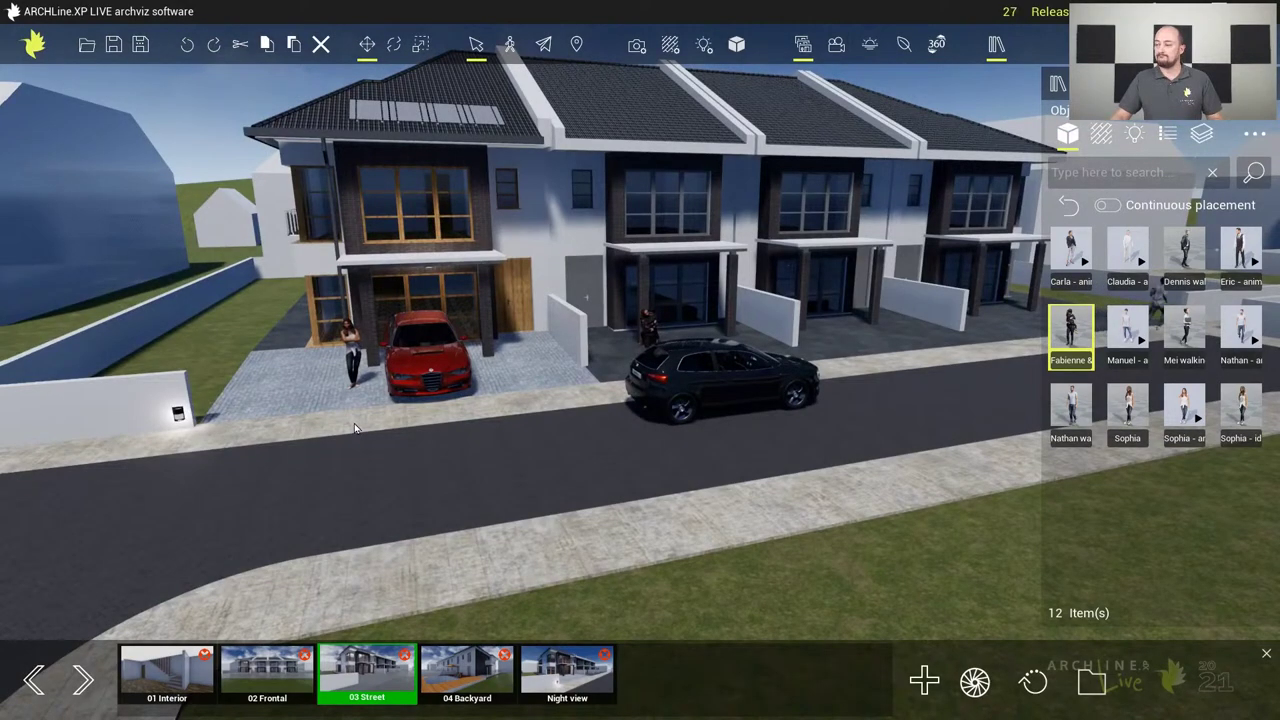
{"action": "left_click_drag", "start_coordinate": [354, 423], "coordinate": [520, 350]}
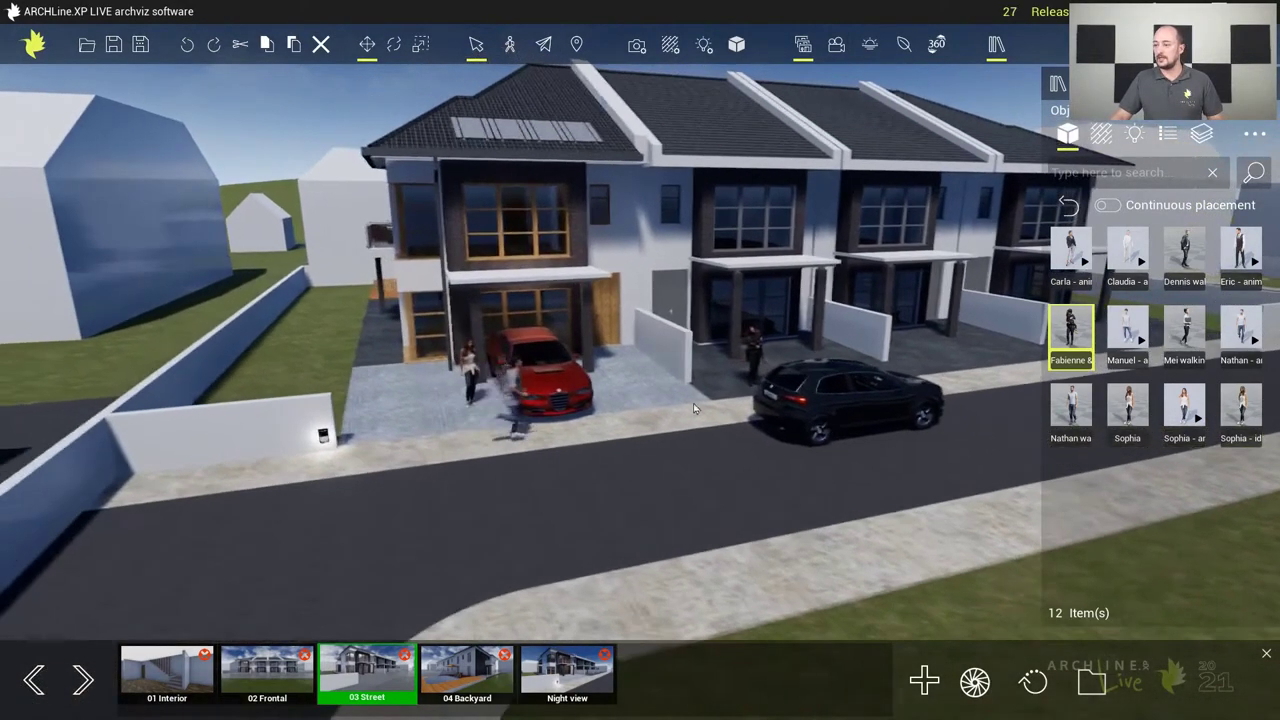
Place the Modern fireplace from the Decoration library on the lawn between the house and the boundary wall
{"action": "left_click", "coordinate": [1068, 205]}
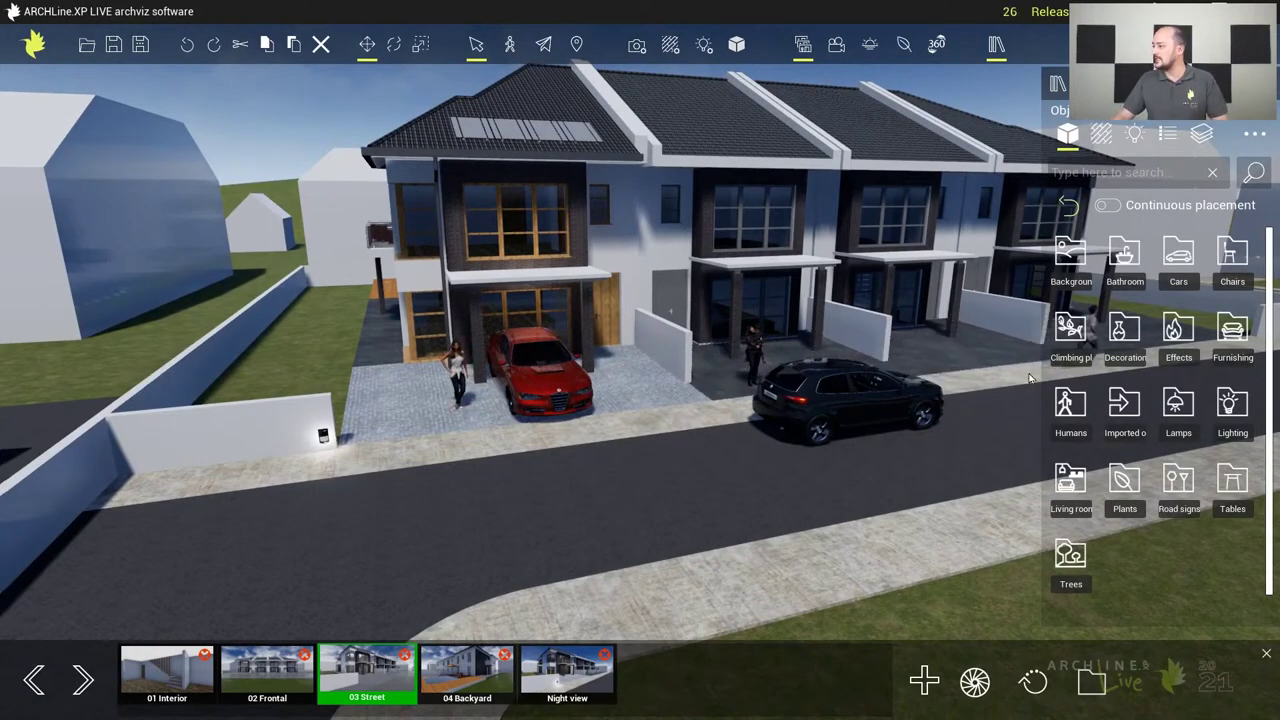
{"action": "left_click", "coordinate": [1121, 340]}
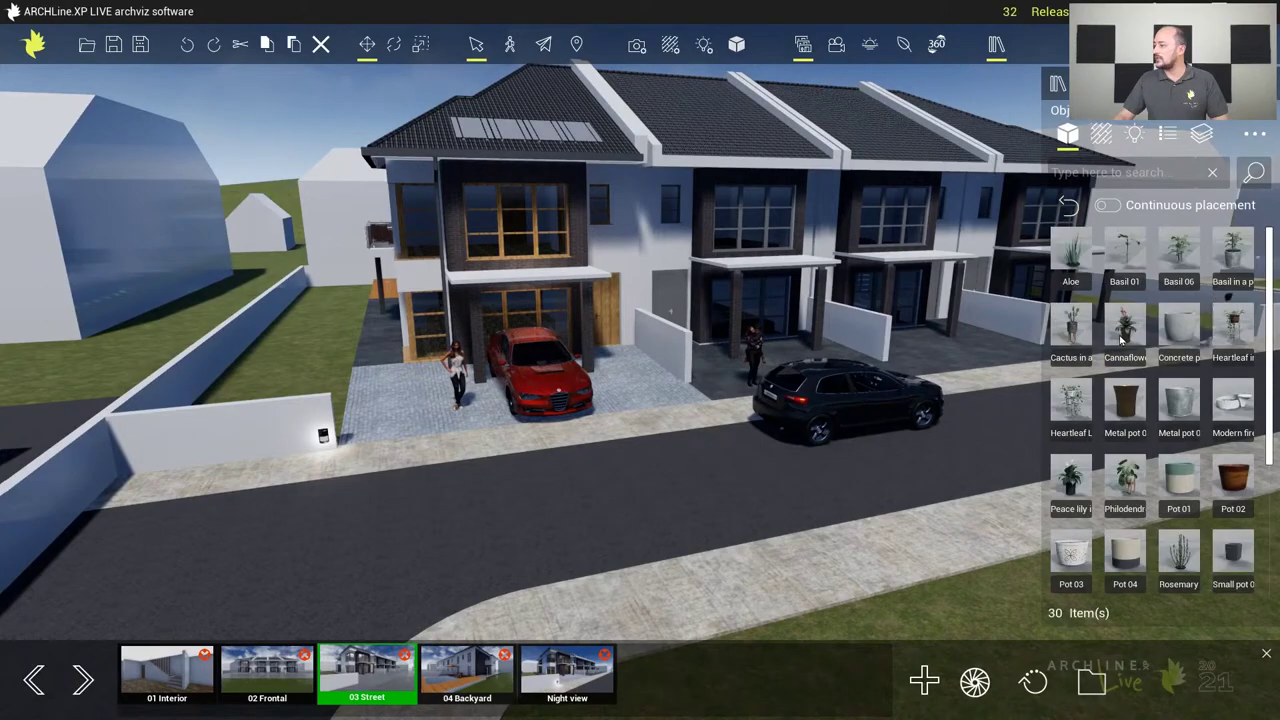
{"action": "mouse_move", "coordinate": [1216, 410]}
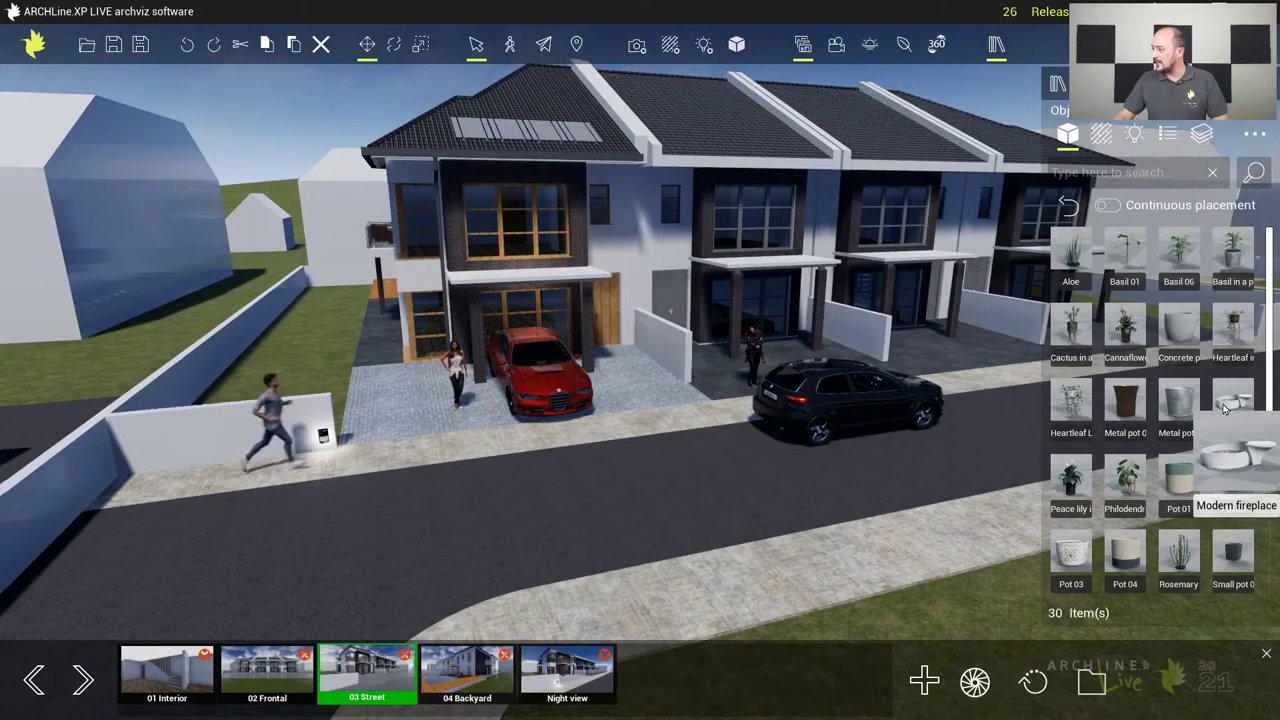
{"action": "left_click_drag", "start_coordinate": [1216, 410], "coordinate": [305, 341]}
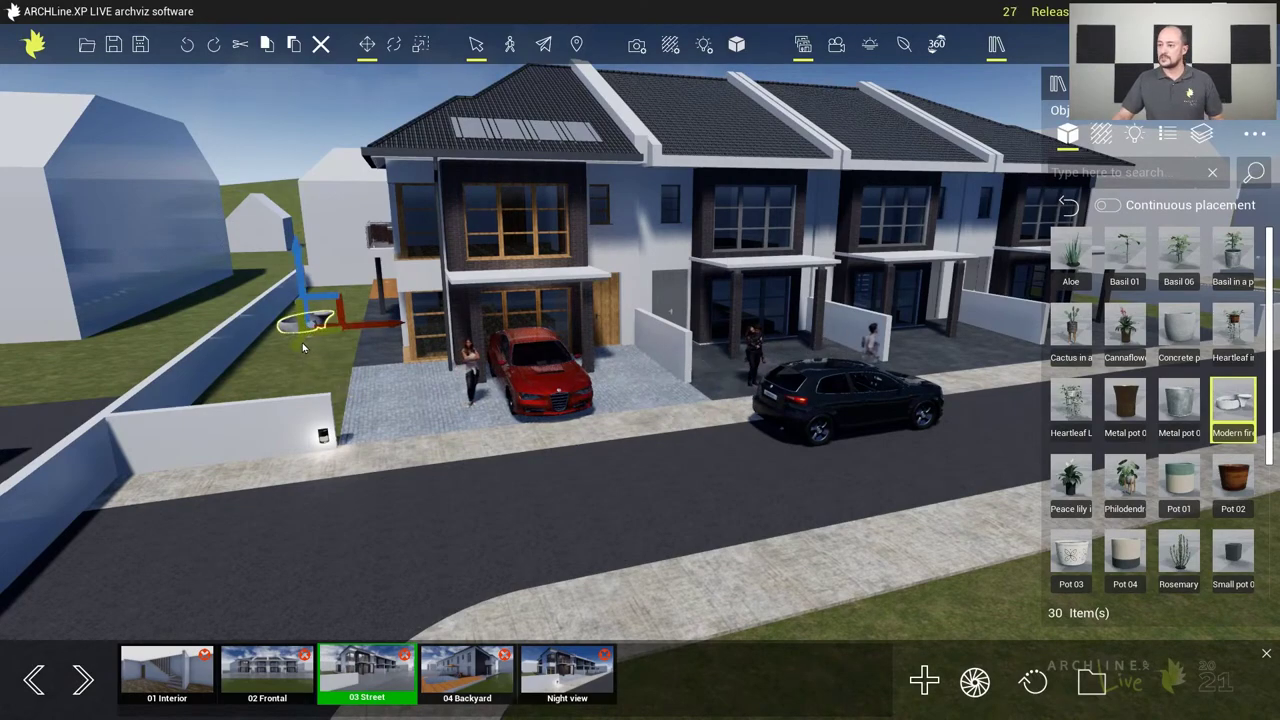
{"action": "key", "text": "f"}
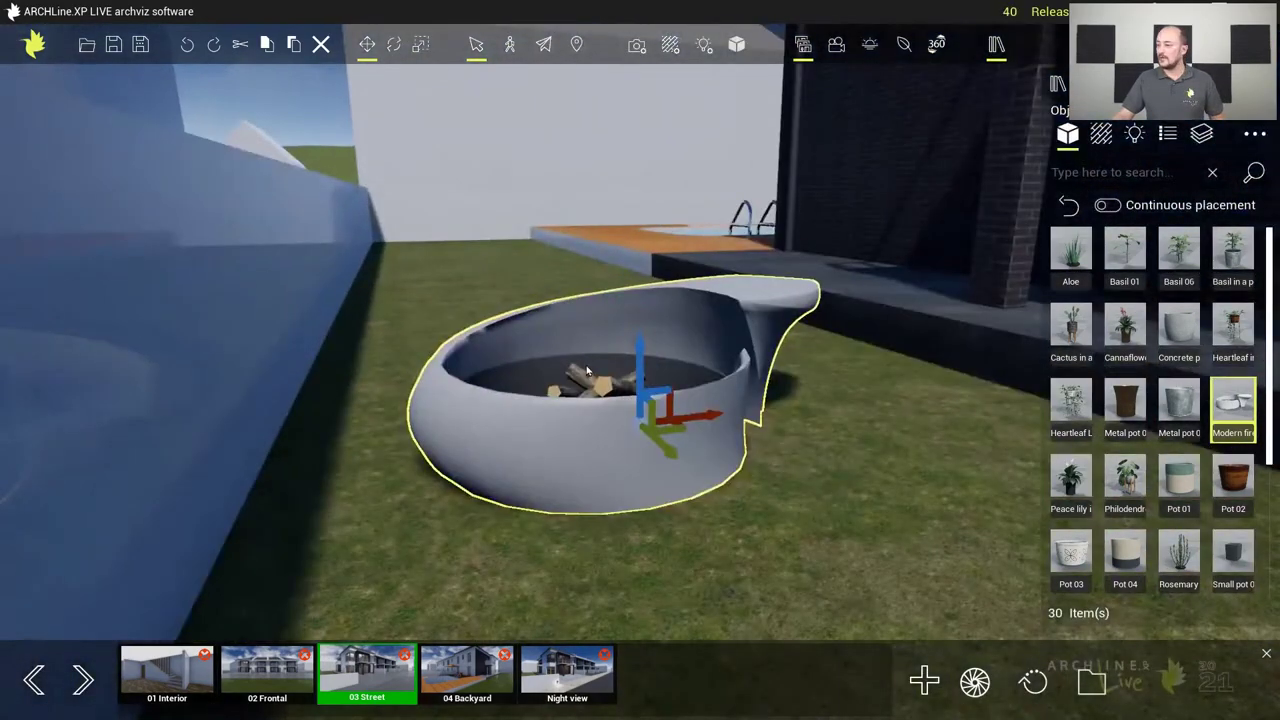
{"action": "scroll", "coordinate": [593, 381], "scroll_direction": "up", "scroll_amount": 2}
{"action": "scroll", "coordinate": [593, 381], "scroll_direction": "down", "scroll_amount": 2}
{"action": "right_click_drag", "start_coordinate": [593, 381], "coordinate": [612, 460]}
{"action": "left_click", "coordinate": [612, 460]}
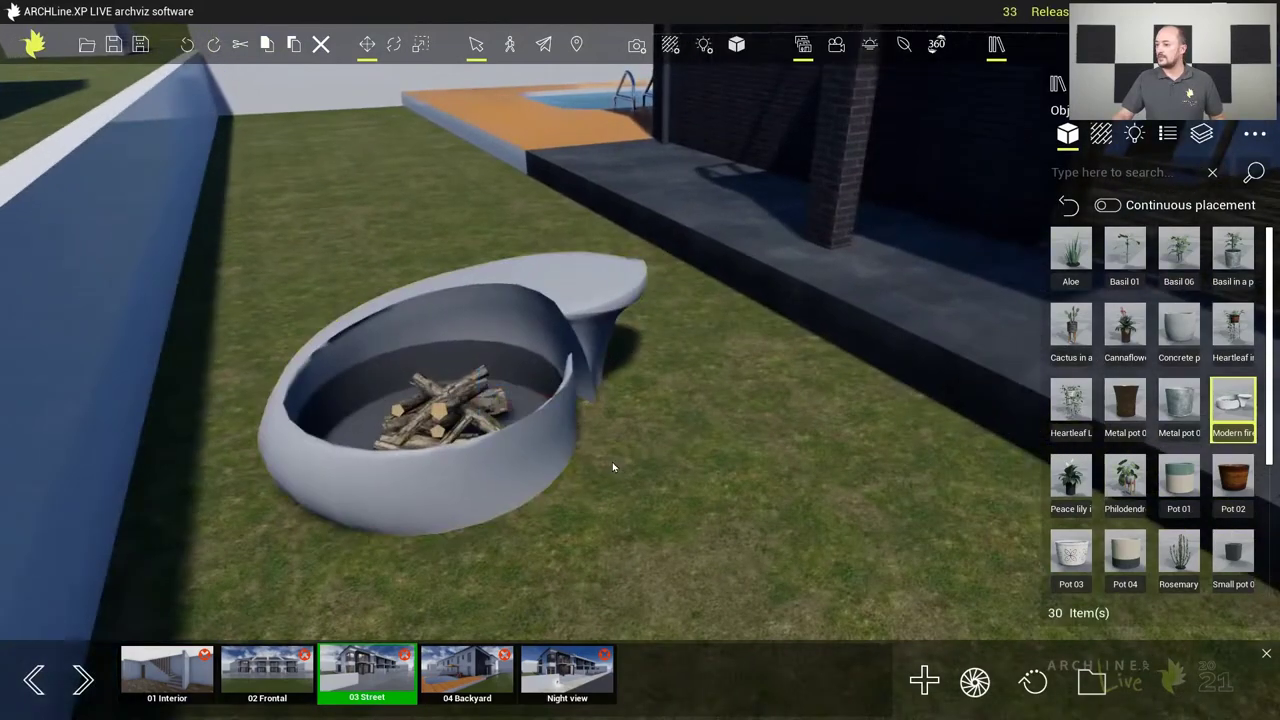
{"action": "left_click", "coordinate": [491, 481]}
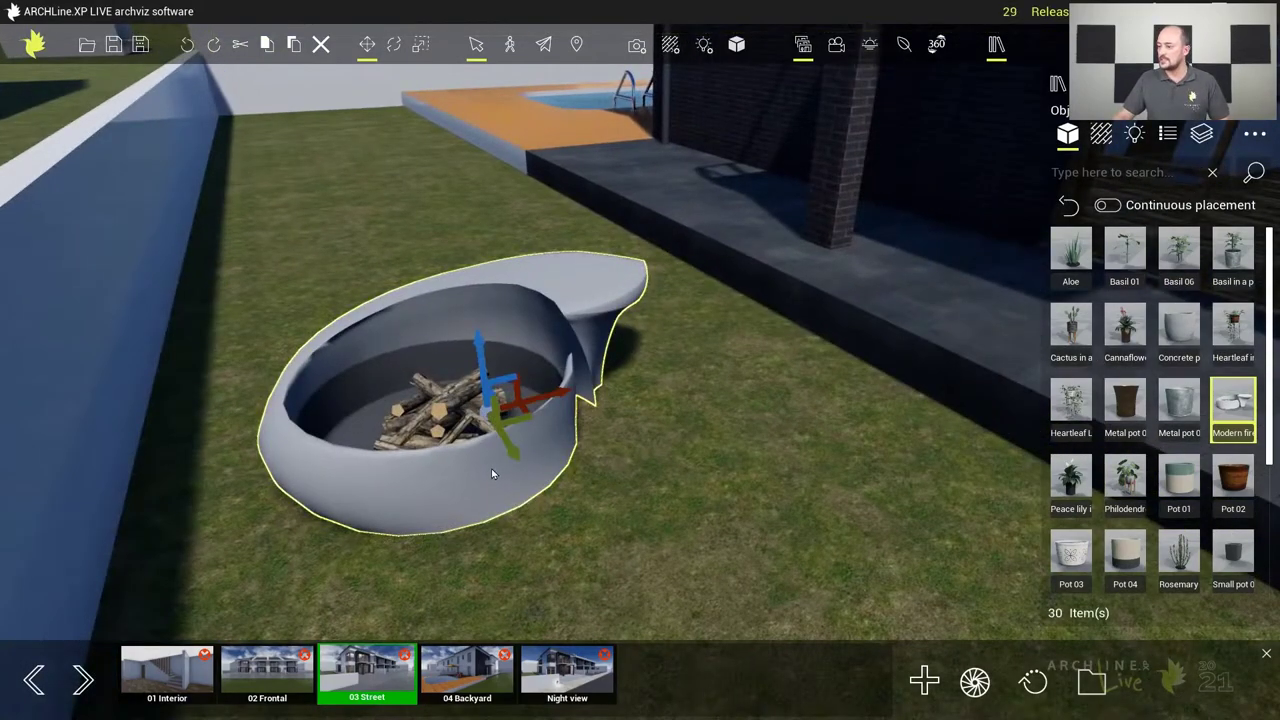
{"action": "left_click", "coordinate": [575, 480]}
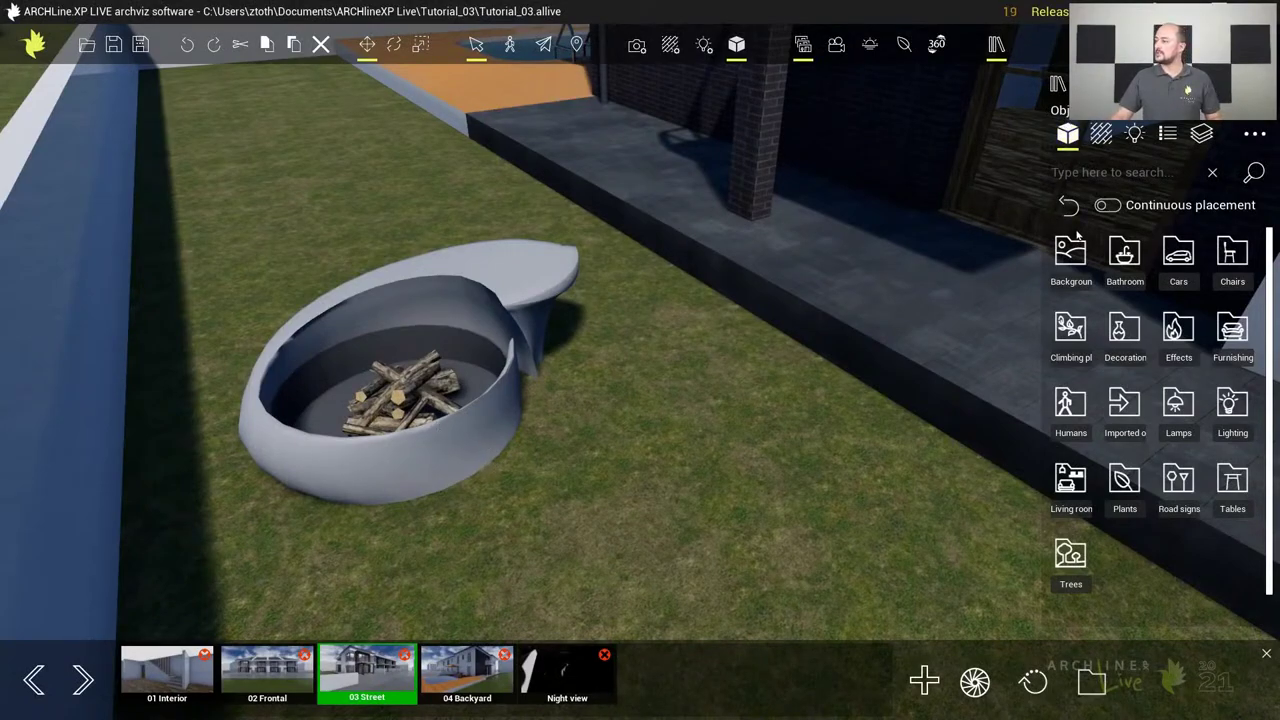
Open the Chairs library category and rotate the fireplace on the lawn so its tabletop side faces the boundary wall
{"action": "left_click", "coordinate": [1229, 257]}
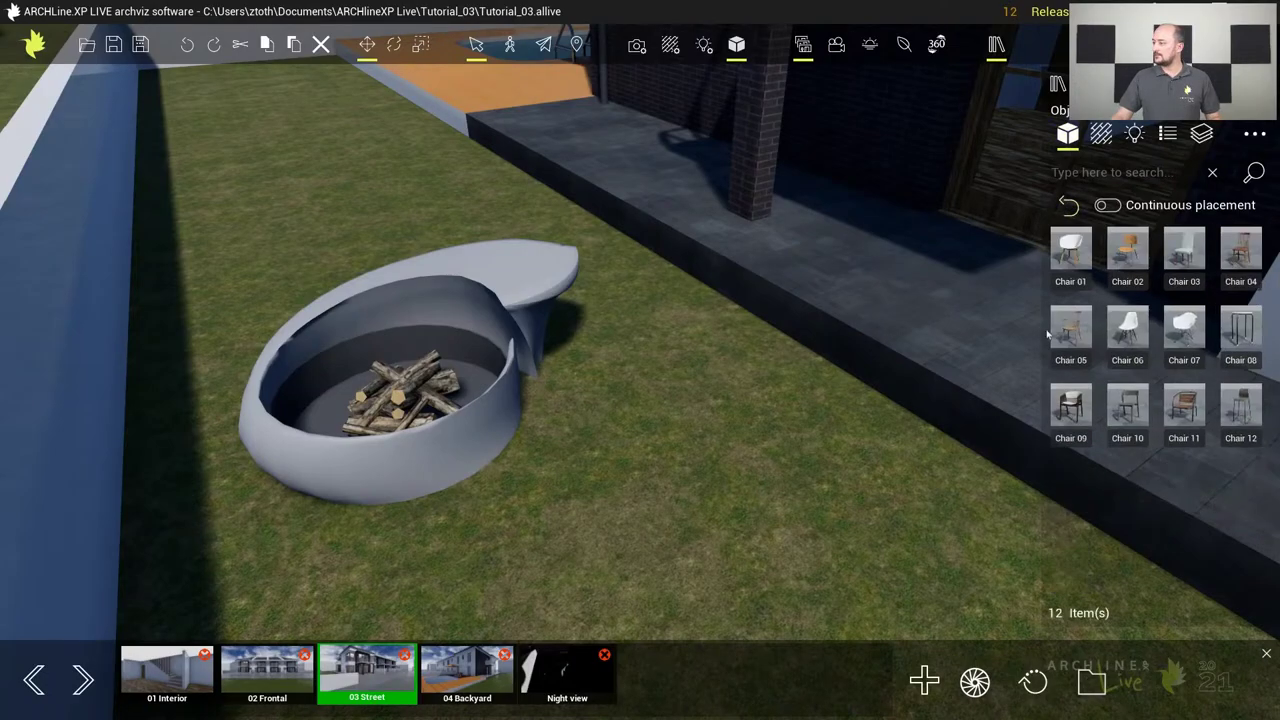
{"action": "left_click", "coordinate": [483, 417]}
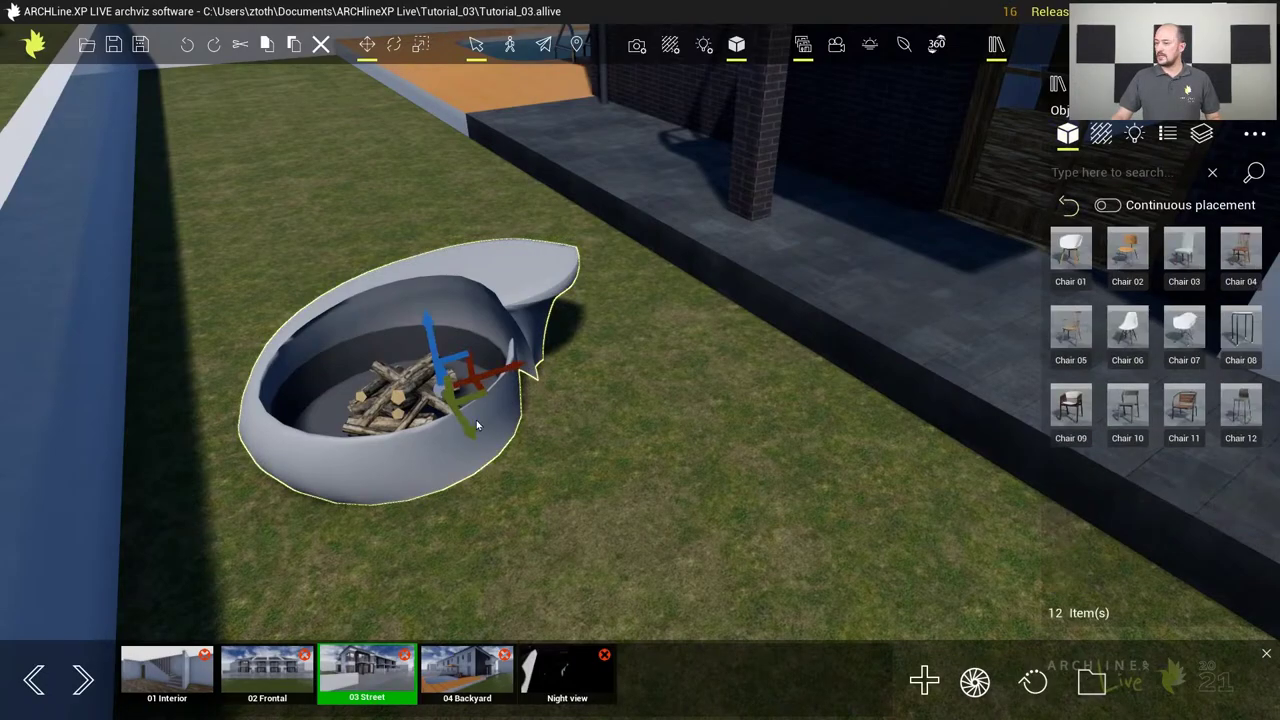
{"action": "left_click", "coordinate": [394, 44]}
{"action": "left_click_drag", "start_coordinate": [505, 345], "coordinate": [492, 411]}
{"action": "key", "text": "Escape"}
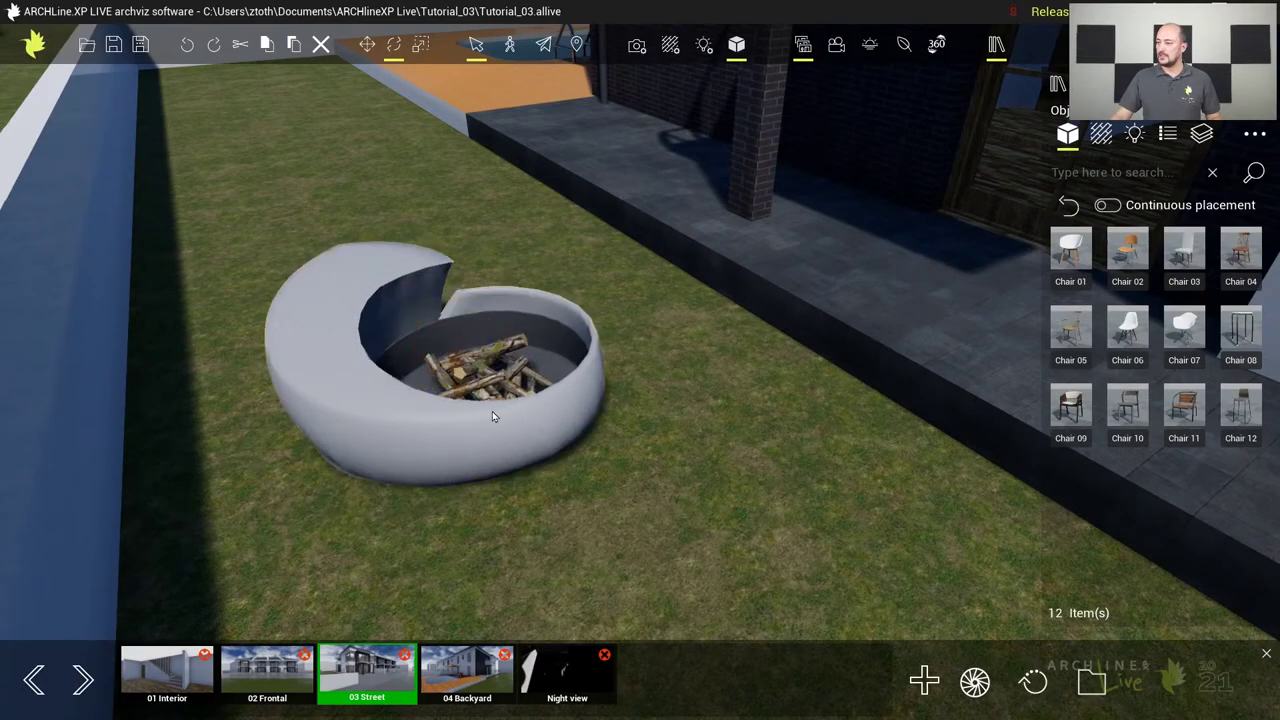
Move the rotated fireplace across the lawn closer to the boundary wall
{"action": "left_click", "coordinate": [491, 411]}
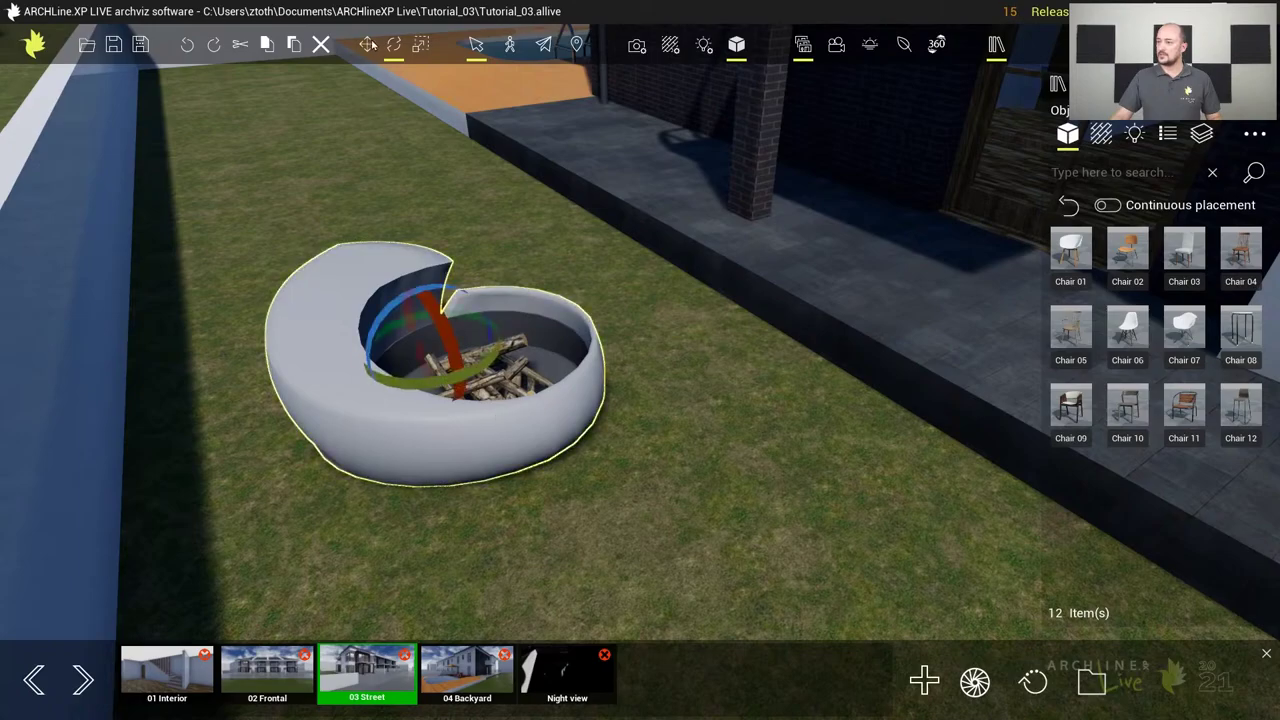
{"action": "left_click", "coordinate": [368, 45]}
{"action": "left_click_drag", "start_coordinate": [450, 373], "coordinate": [335, 318]}
{"action": "right_click_drag", "start_coordinate": [572, 341], "coordinate": [572, 341]}
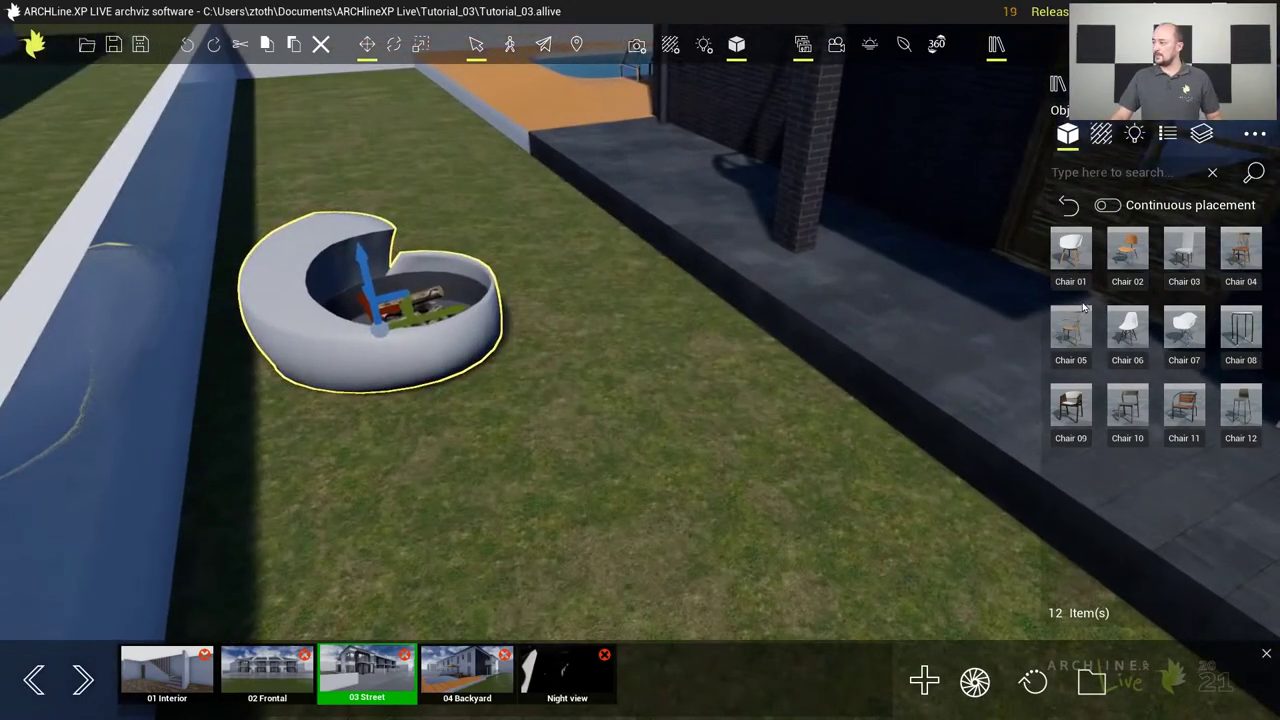
Place a Chair 11 on the lawn behind the fire pit and rotate it to face the fire
{"action": "left_click_drag", "start_coordinate": [1190, 405], "coordinate": [505, 240]}
{"action": "scroll", "coordinate": [451, 243], "scroll_direction": "up", "scroll_amount": 3}
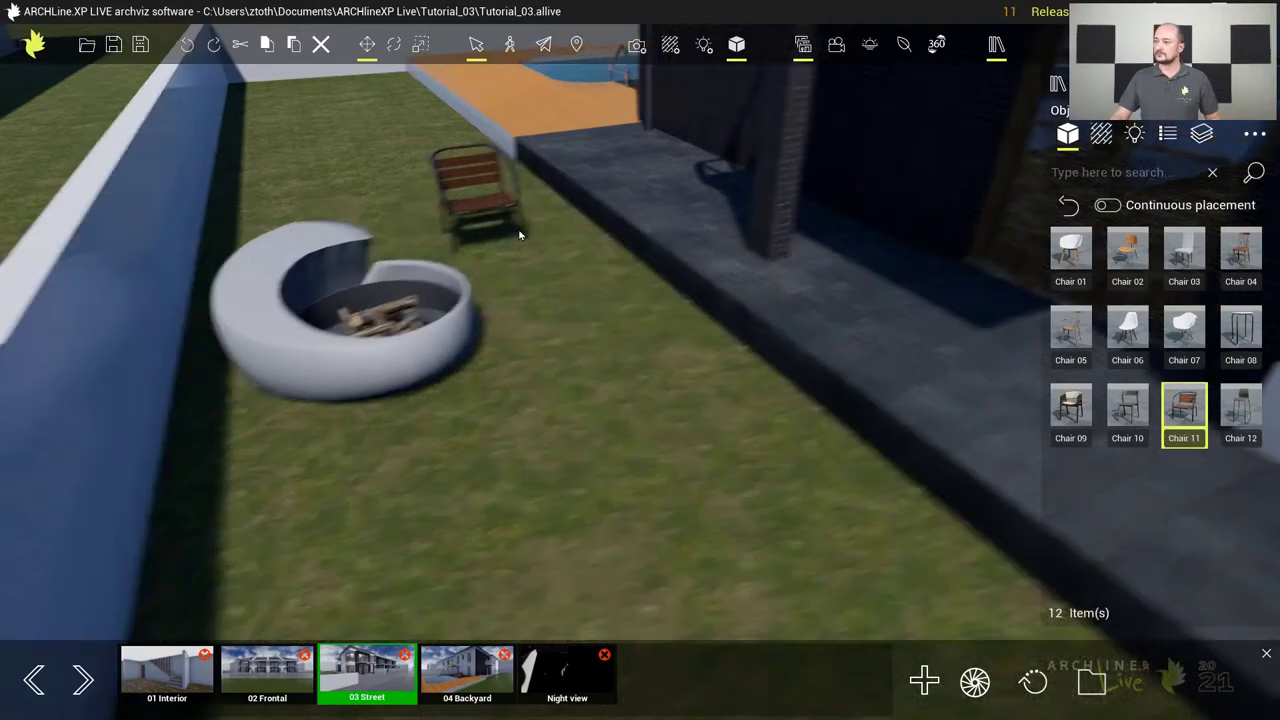
{"action": "scroll", "coordinate": [432, 212], "scroll_direction": "down", "scroll_amount": 3}
{"action": "left_click", "coordinate": [432, 212]}
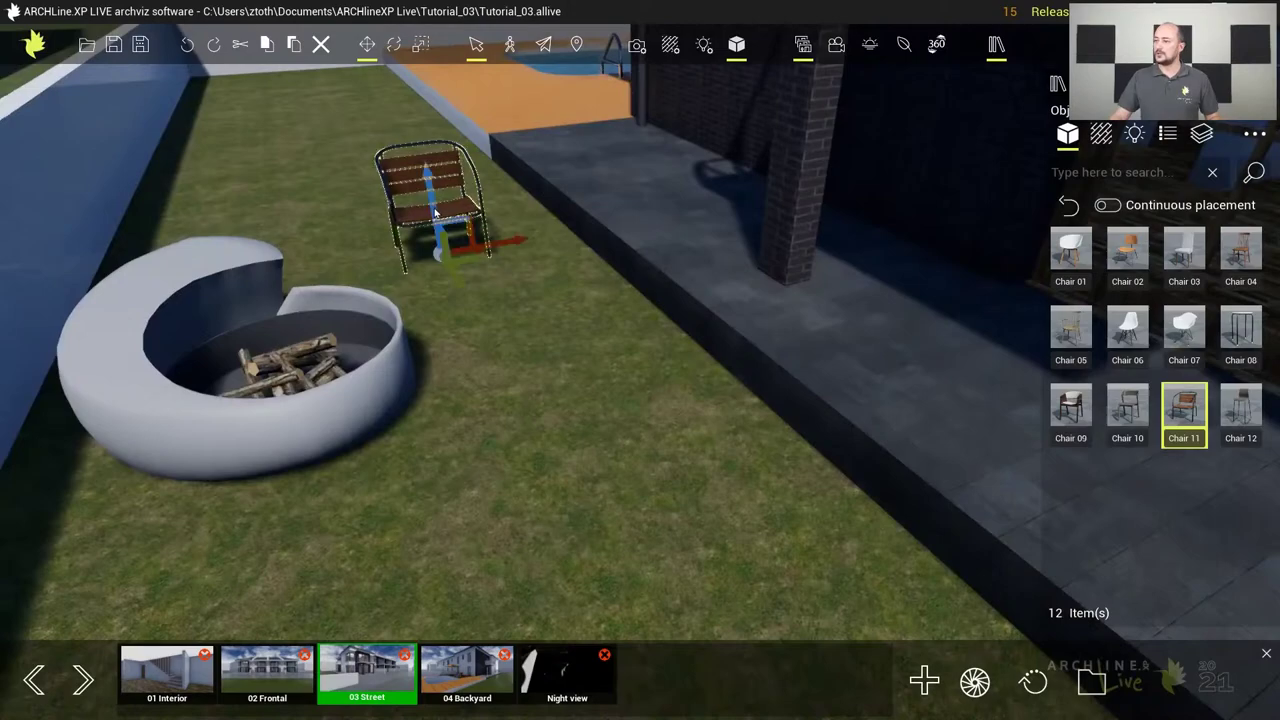
{"action": "key", "text": "e"}
{"action": "left_click_drag", "start_coordinate": [466, 230], "coordinate": [483, 297]}
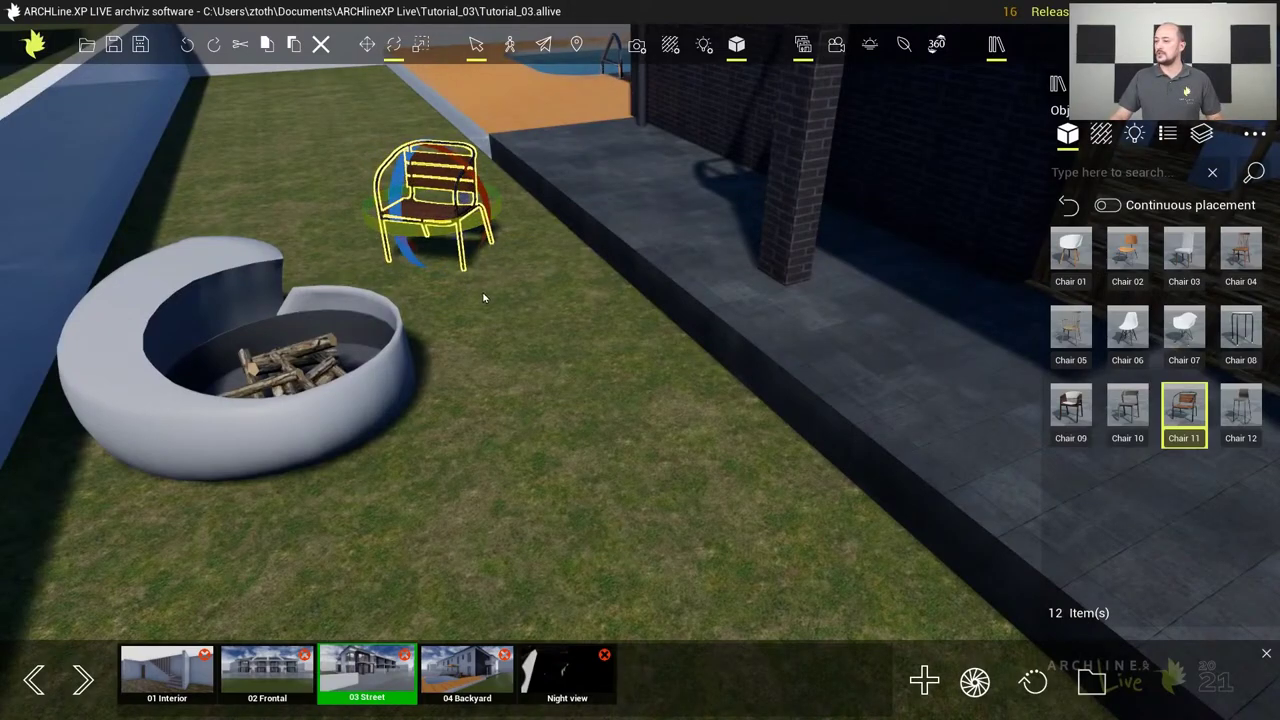
{"action": "left_click", "coordinate": [556, 312]}
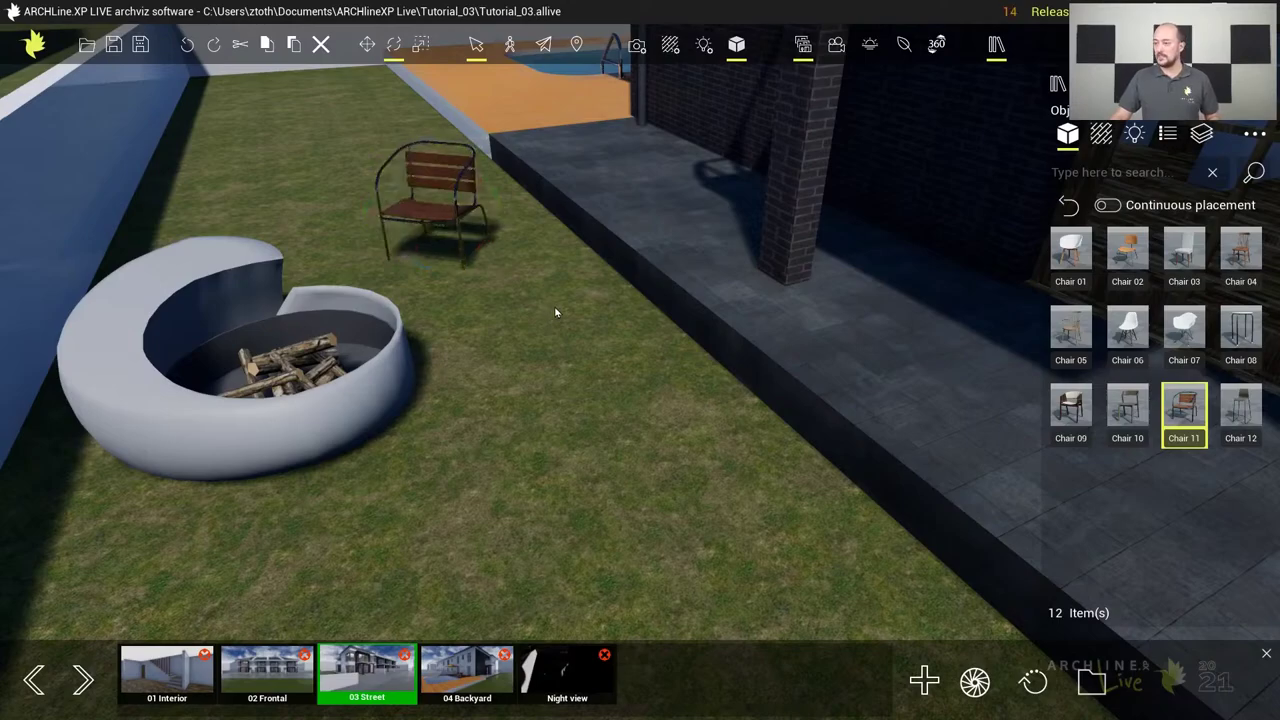
Add a second Chair 11 between the fire pit and the terrace, and turn it toward the fire pit
{"action": "left_click", "coordinate": [544, 362]}
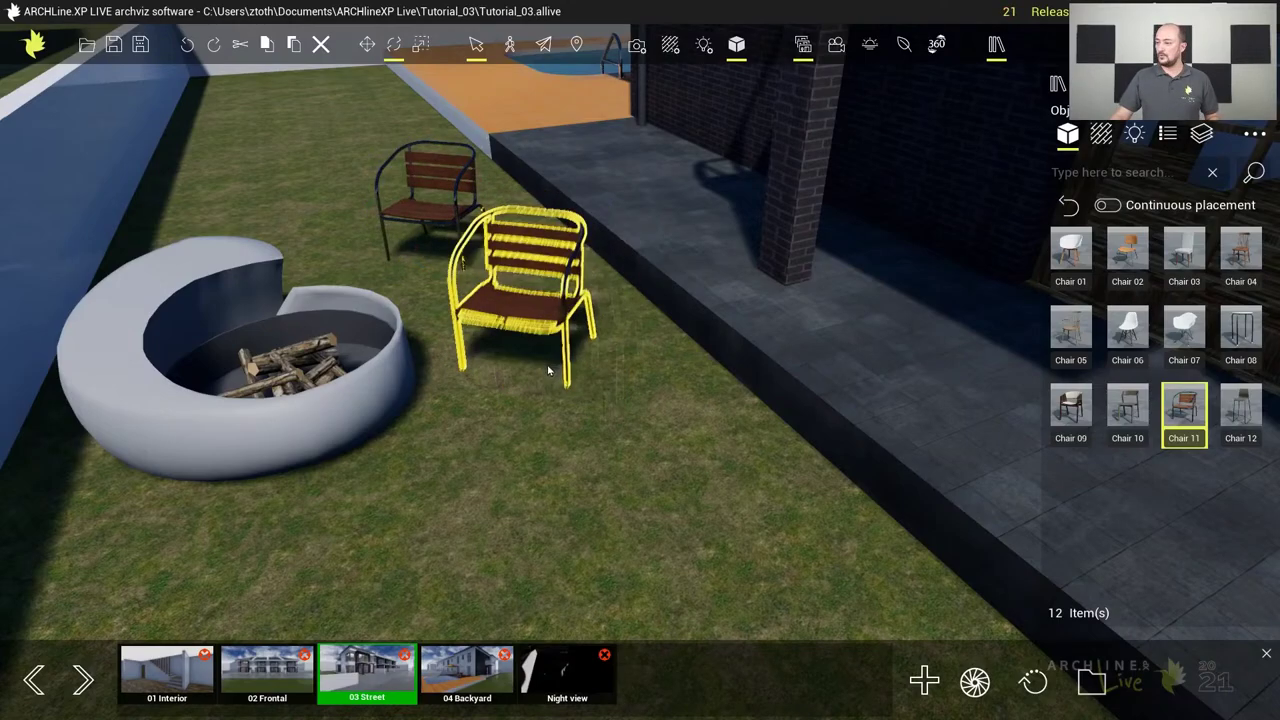
{"action": "mouse_move", "coordinate": [550, 376]}
{"action": "left_mouse_down"}
{"action": "mouse_move", "coordinate": [588, 282]}
{"action": "mouse_move", "coordinate": [692, 226]}
{"action": "mouse_move", "coordinate": [622, 277]}
{"action": "mouse_move", "coordinate": [562, 385]}
{"action": "left_mouse_up"}
{"action": "left_click", "coordinate": [560, 325]}
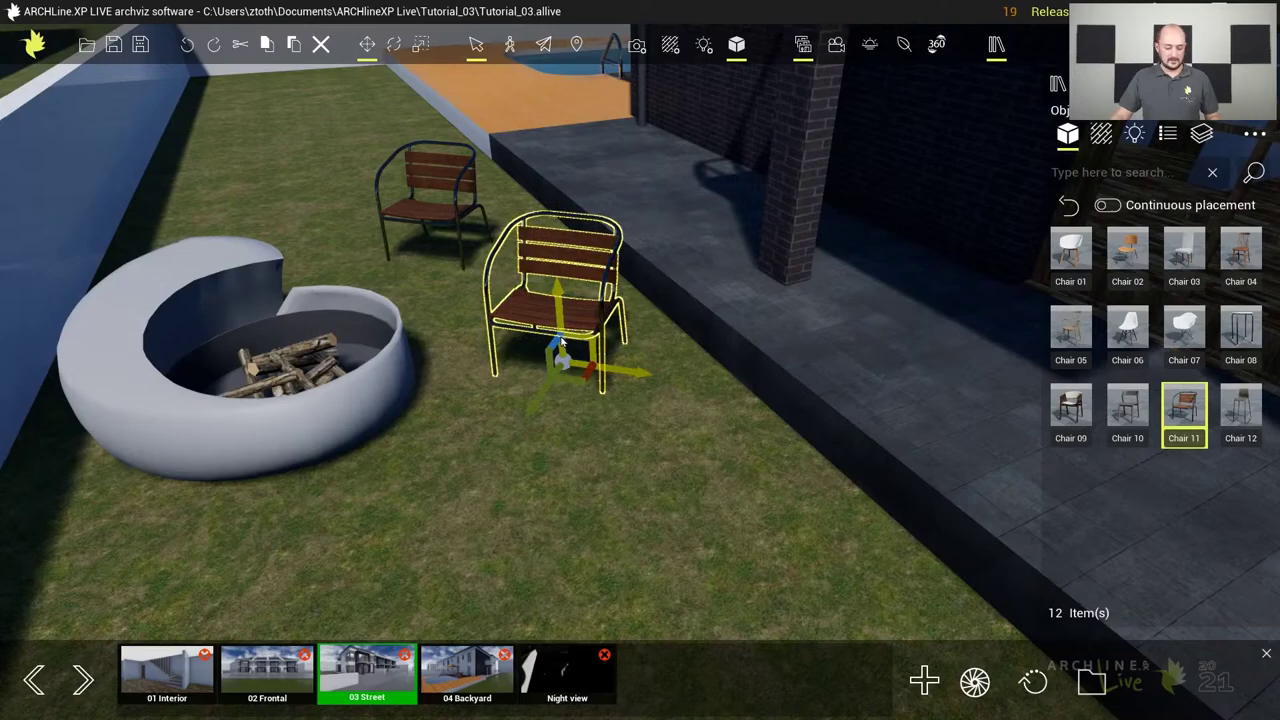
{"action": "key", "text": "e"}
{"action": "left_click_drag", "start_coordinate": [567, 335], "coordinate": [536, 345]}
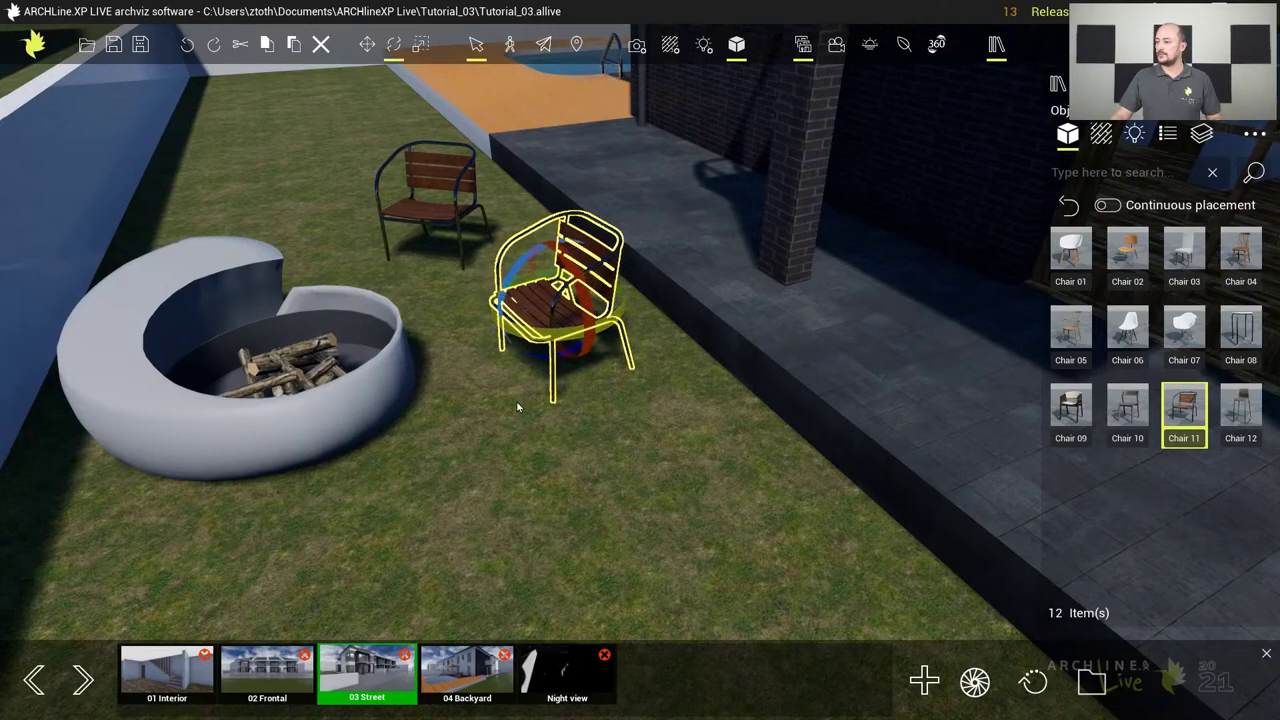
{"action": "left_click", "coordinate": [515, 404]}
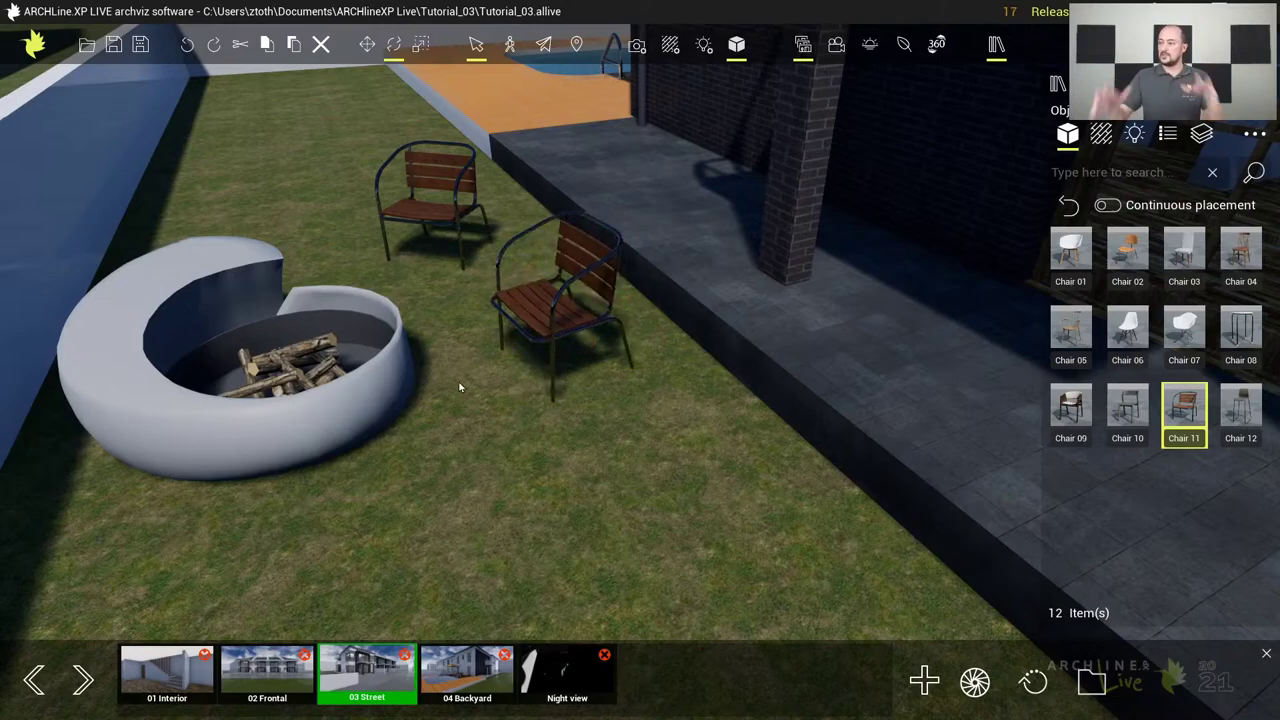
Try the Fire XS effect on the logs in the fire pit, delete it, and place Fire S there instead
{"action": "left_click", "coordinate": [1068, 206]}
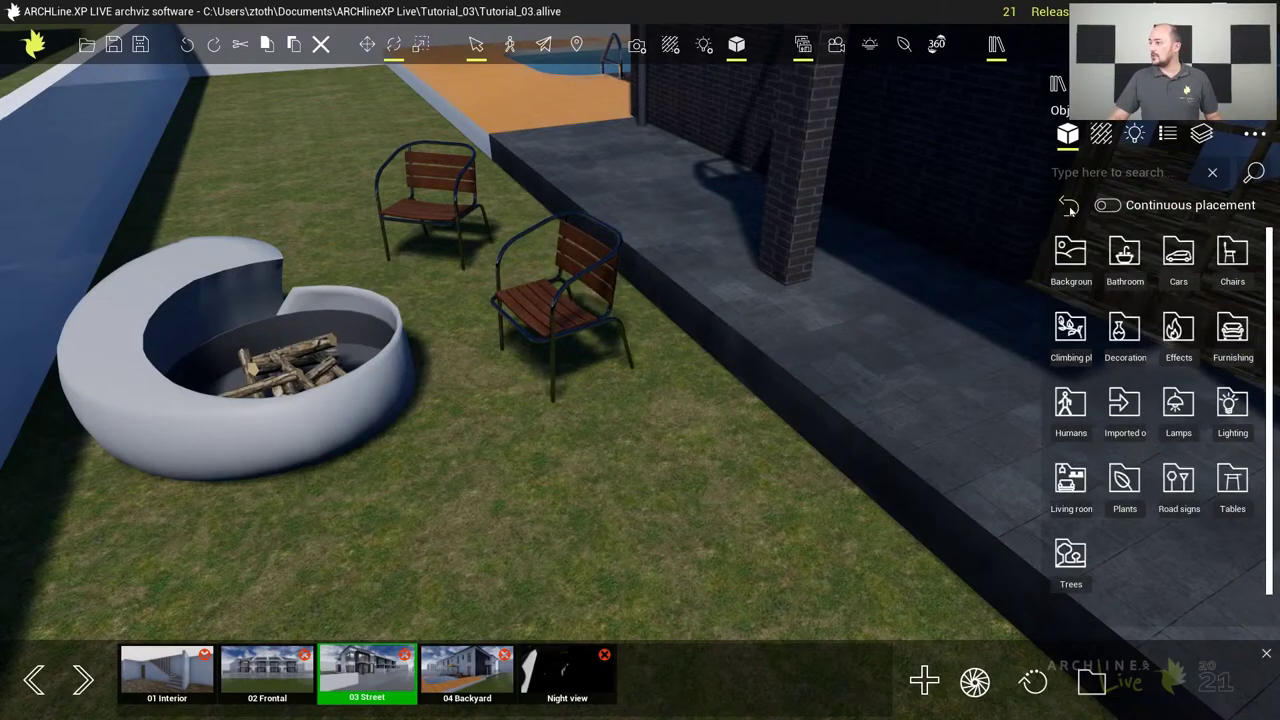
{"action": "left_click", "coordinate": [1176, 335]}
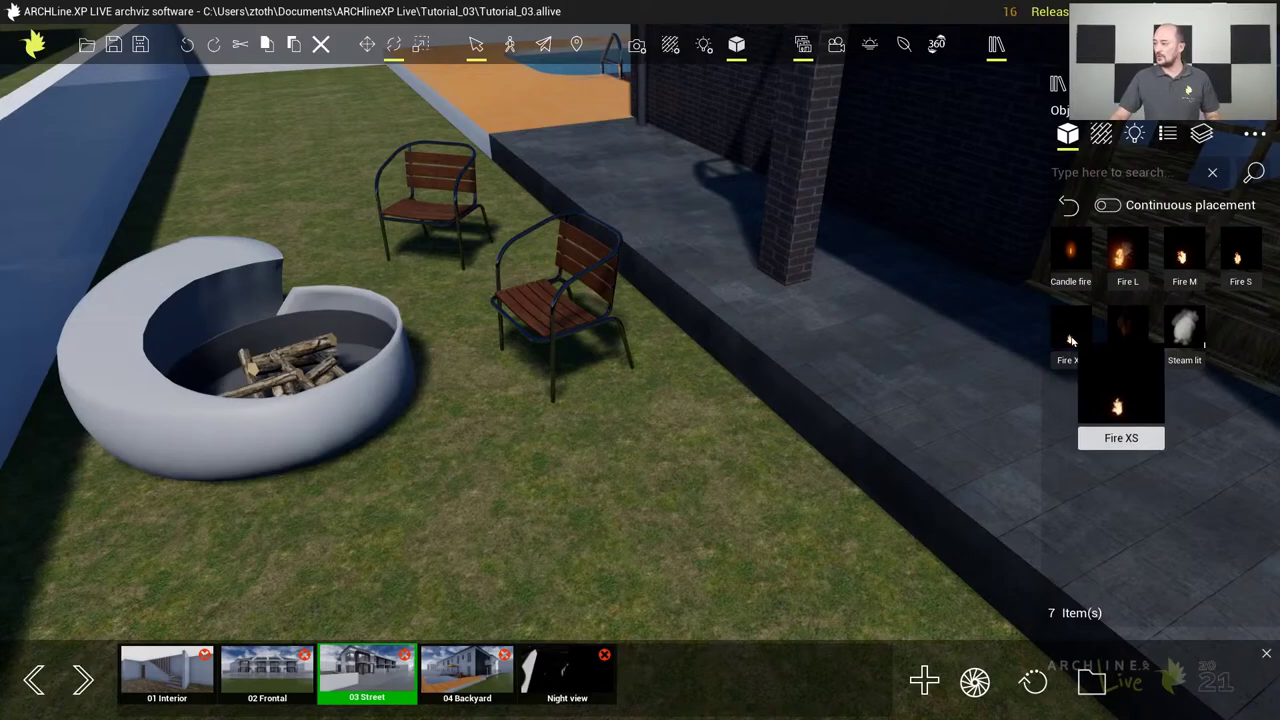
{"action": "left_click_drag", "start_coordinate": [937, 320], "coordinate": [285, 358]}
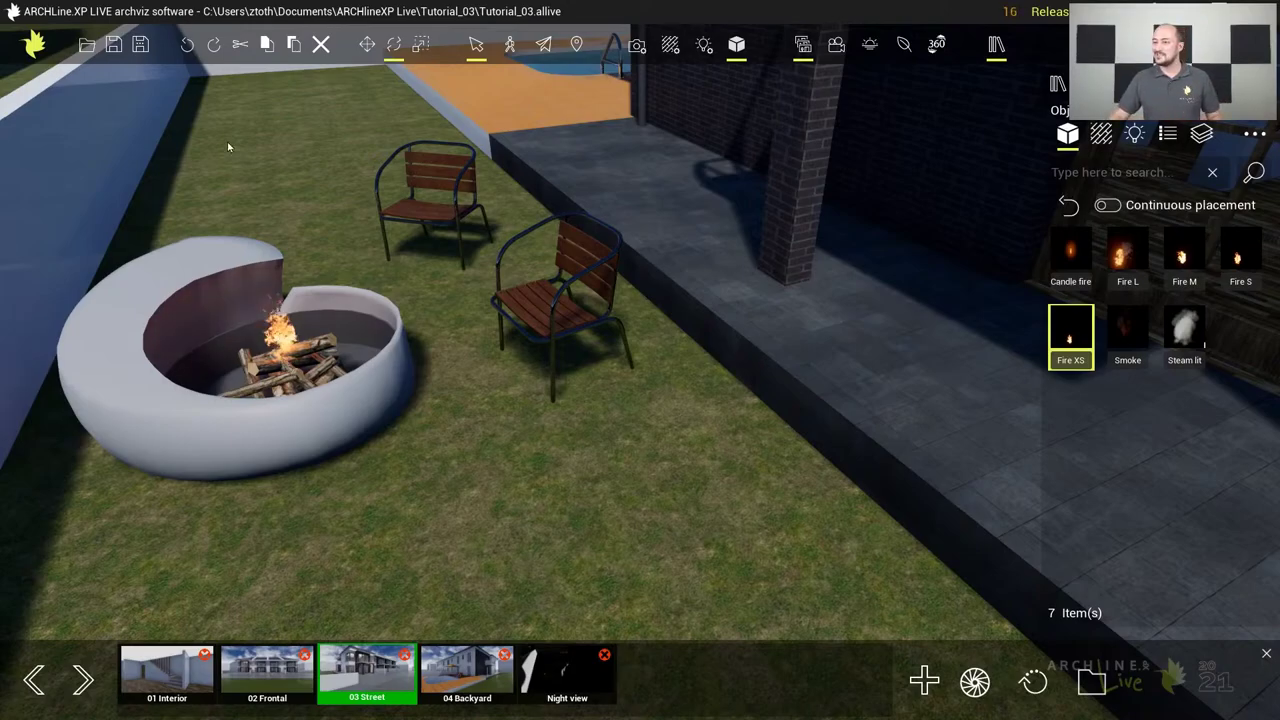
{"action": "key", "text": "Delete"}
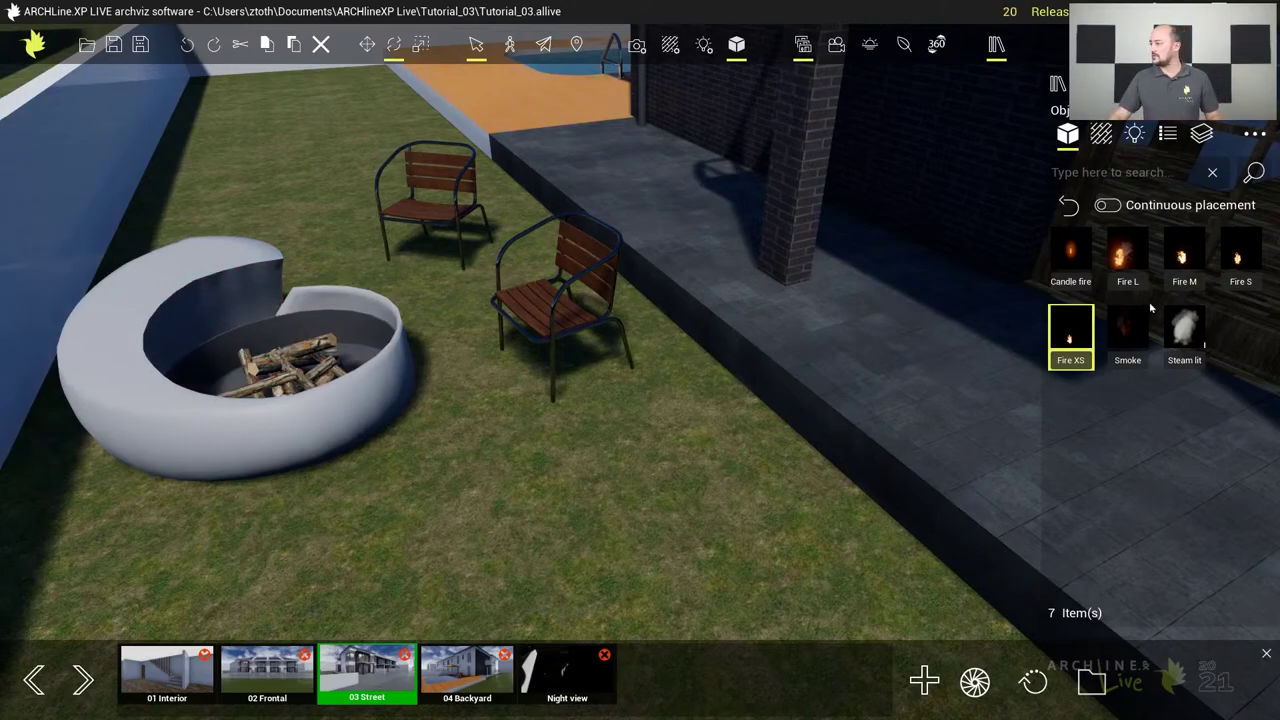
{"action": "mouse_move", "coordinate": [1256, 260]}
{"action": "left_click_drag", "start_coordinate": [1240, 258], "coordinate": [295, 358]}
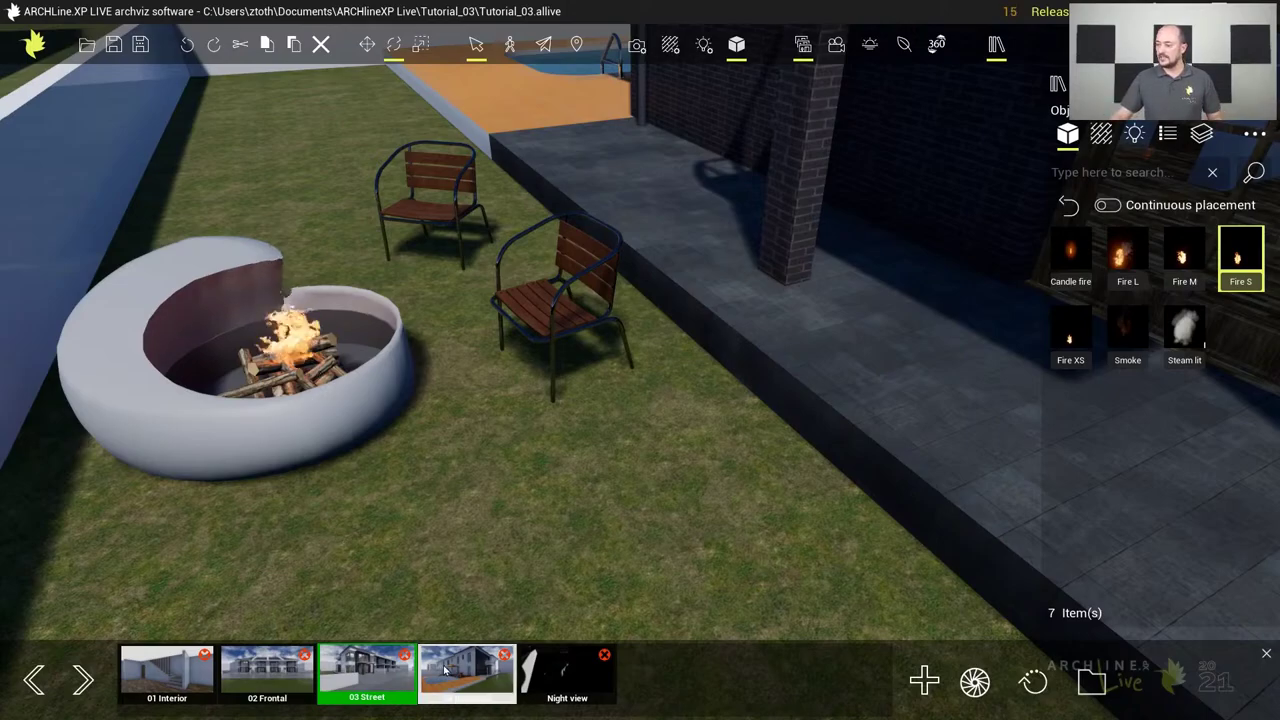
Switch to the saved 03 Street view and open the Trees category of the object library
{"action": "left_click", "coordinate": [265, 668]}
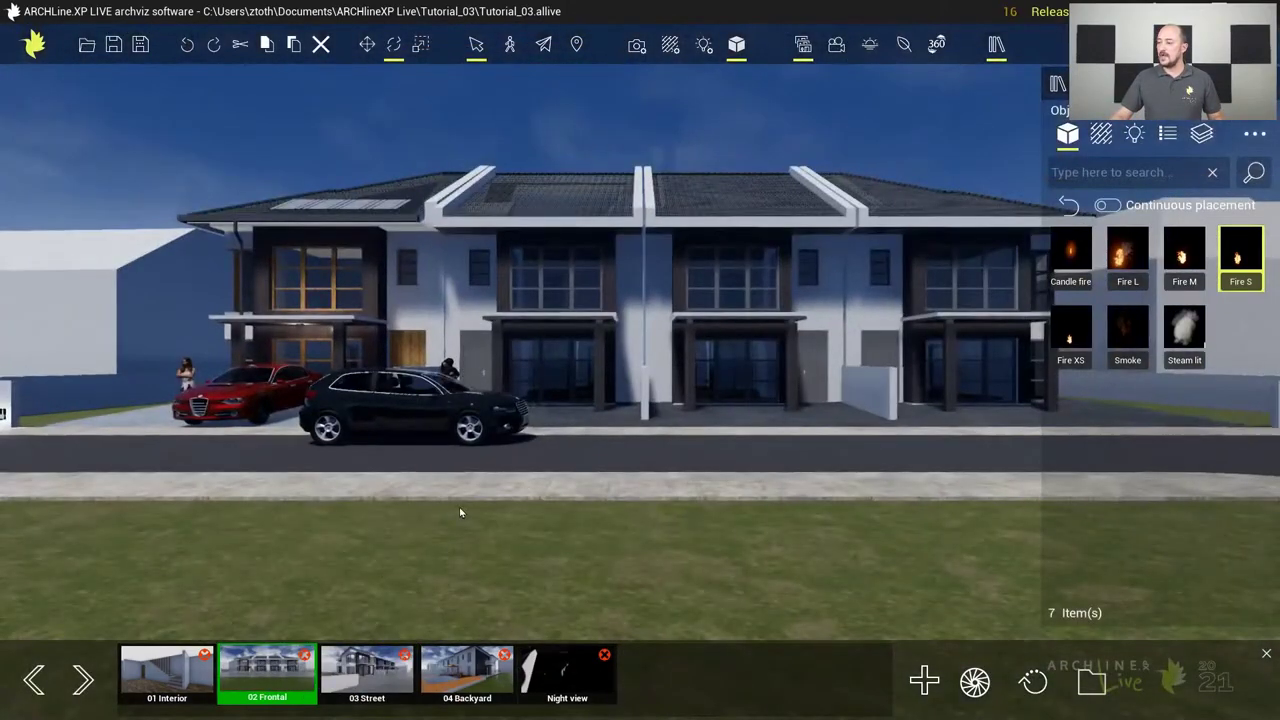
{"action": "left_click", "coordinate": [378, 679]}
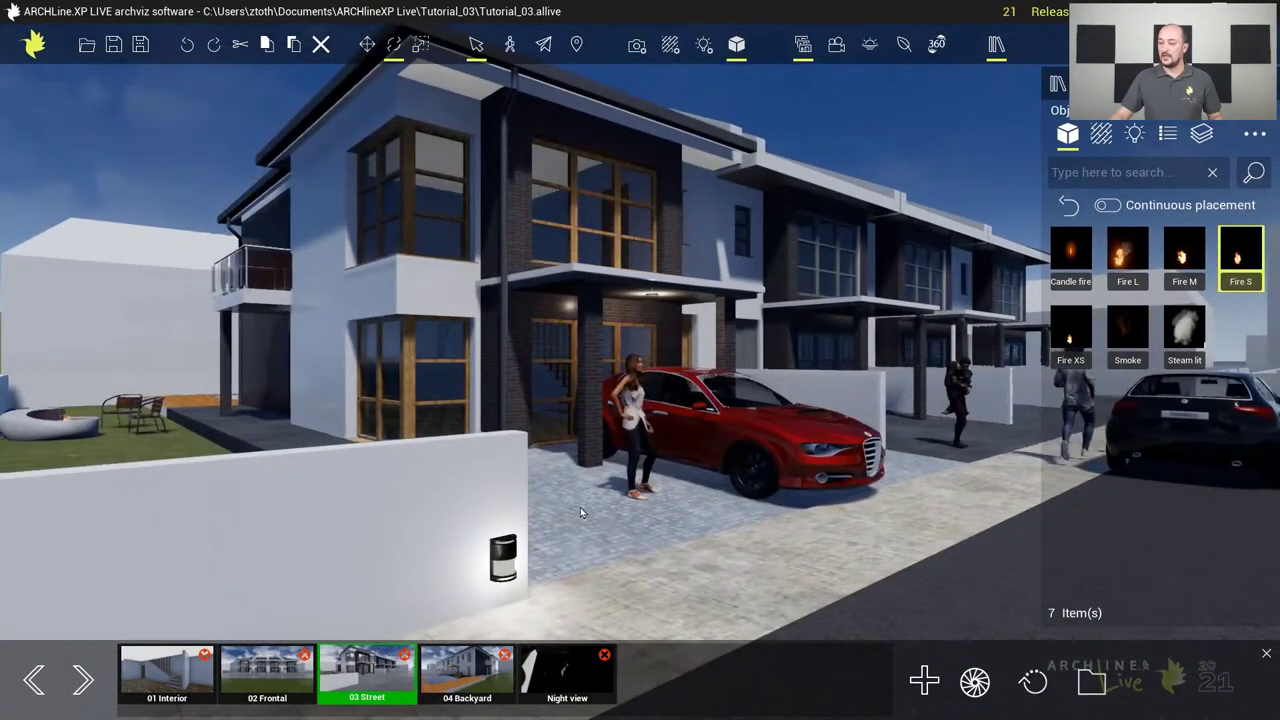
{"action": "mouse_move", "coordinate": [575, 515]}
{"action": "left_mouse_down"}
{"action": "mouse_move", "coordinate": [566, 545]}
{"action": "mouse_move", "coordinate": [562, 520]}
{"action": "left_mouse_up"}
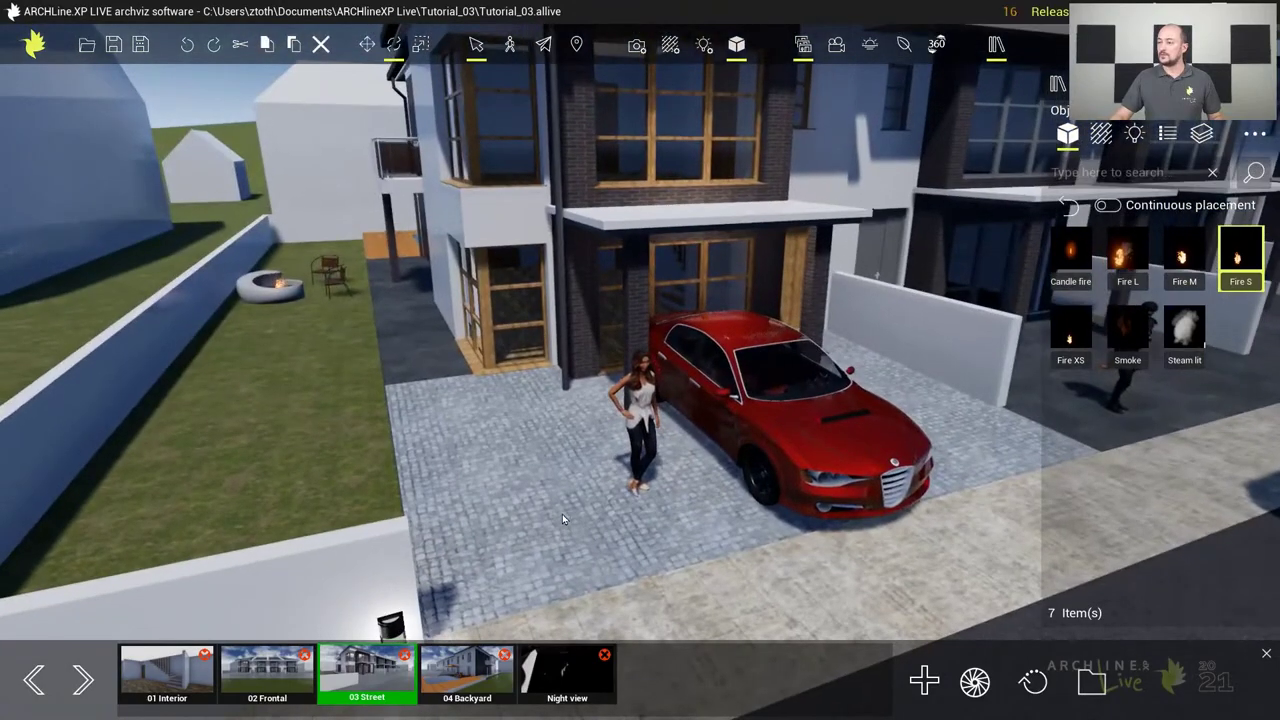
{"action": "left_click", "coordinate": [1071, 208]}
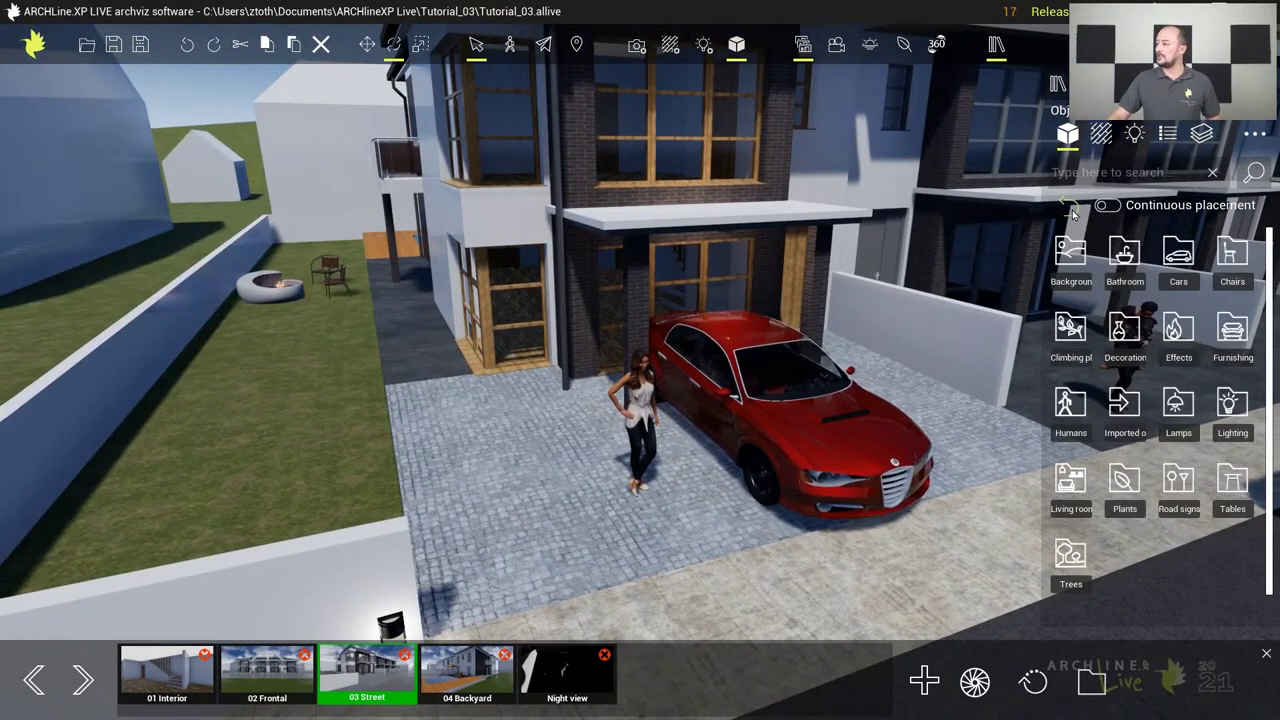
{"action": "left_click", "coordinate": [1073, 556]}
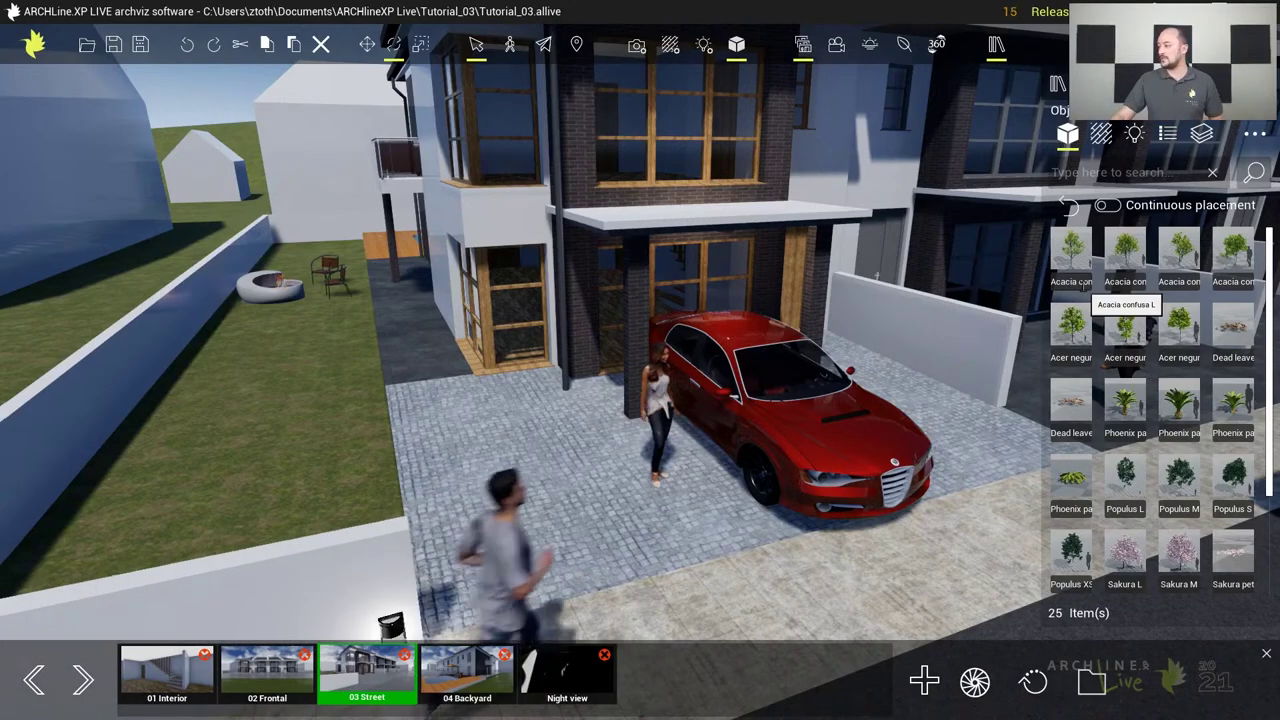
{"action": "mouse_move", "coordinate": [1155, 266]}
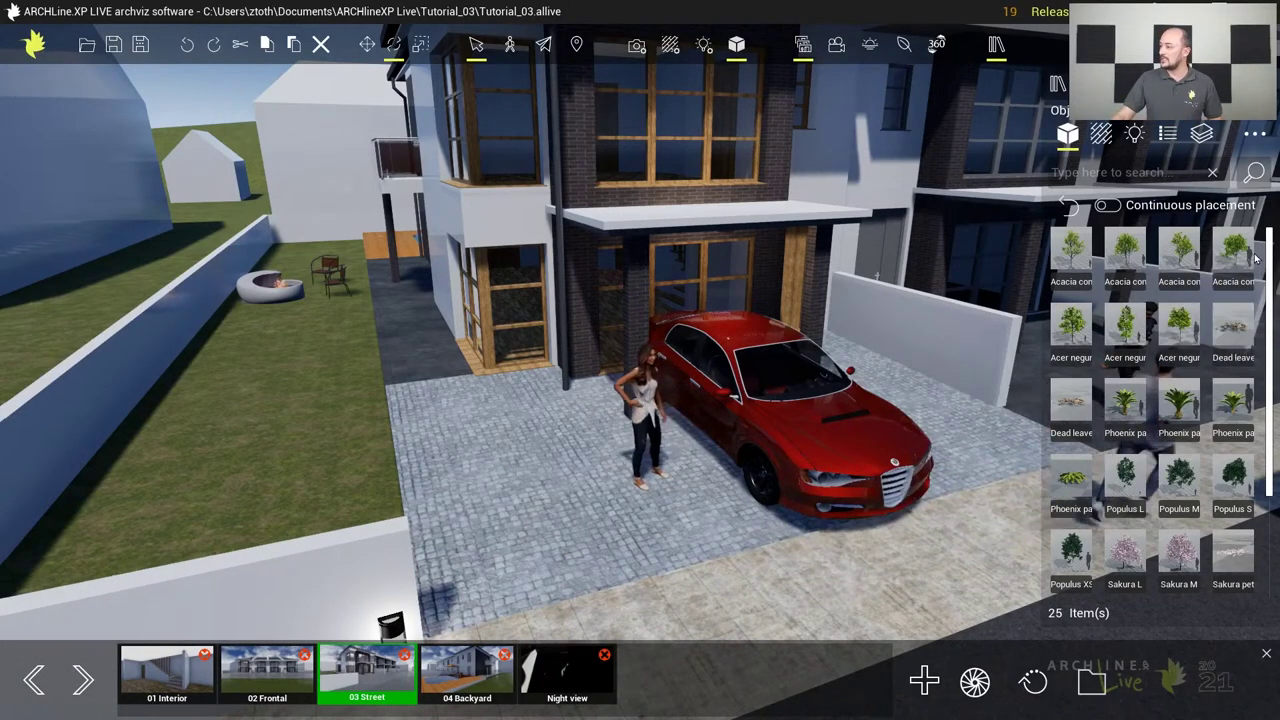
{"action": "mouse_move", "coordinate": [1139, 343]}
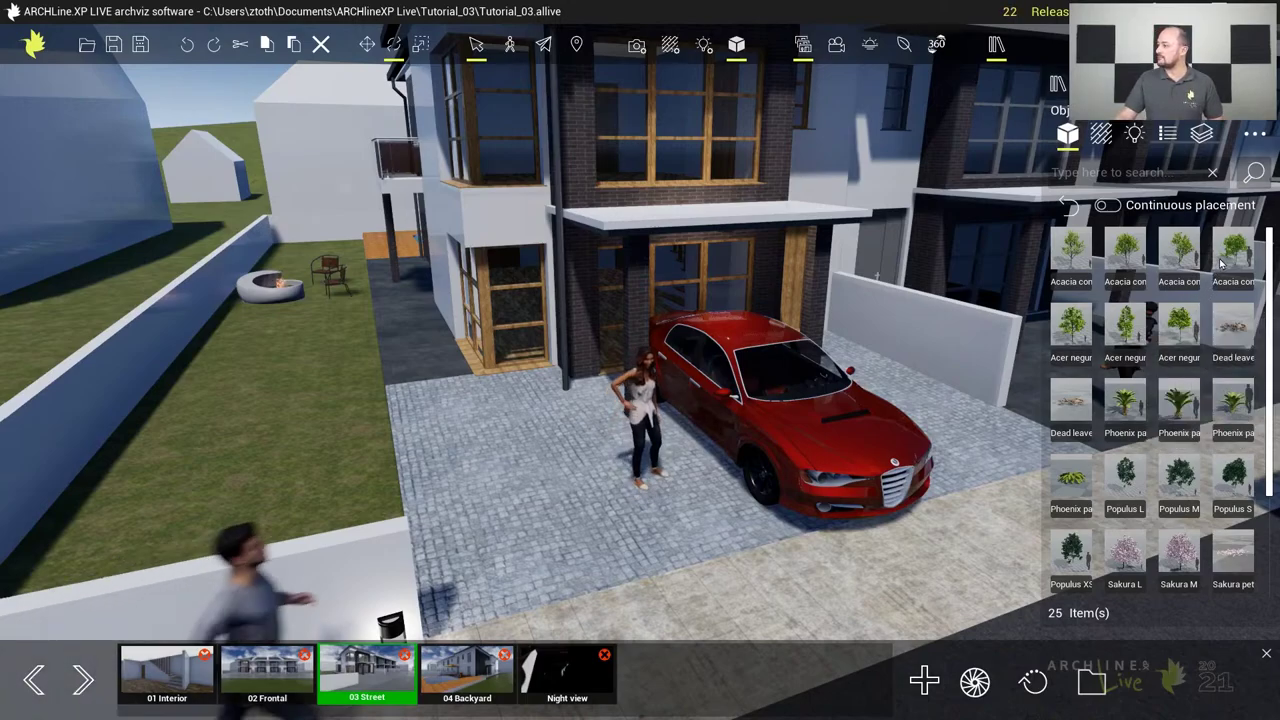
Place two small Acer negundo trees beside the driveway partition walls and a larger one on the grass beyond the last house
{"action": "left_click_drag", "start_coordinate": [560, 420], "coordinate": [530, 455]}
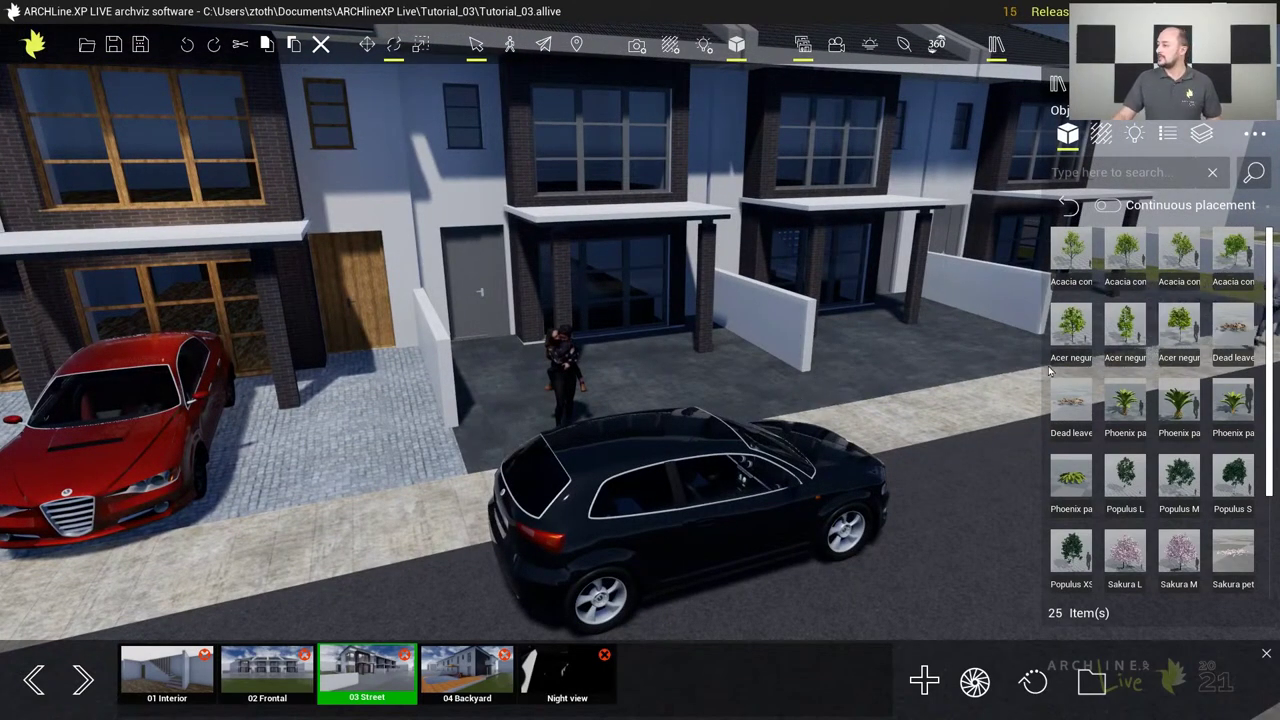
{"action": "left_click_drag", "start_coordinate": [1180, 335], "coordinate": [832, 394]}
{"action": "middle_click_drag", "start_coordinate": [897, 404], "coordinate": [645, 412]}
{"action": "left_click_drag", "start_coordinate": [1160, 345], "coordinate": [842, 348]}
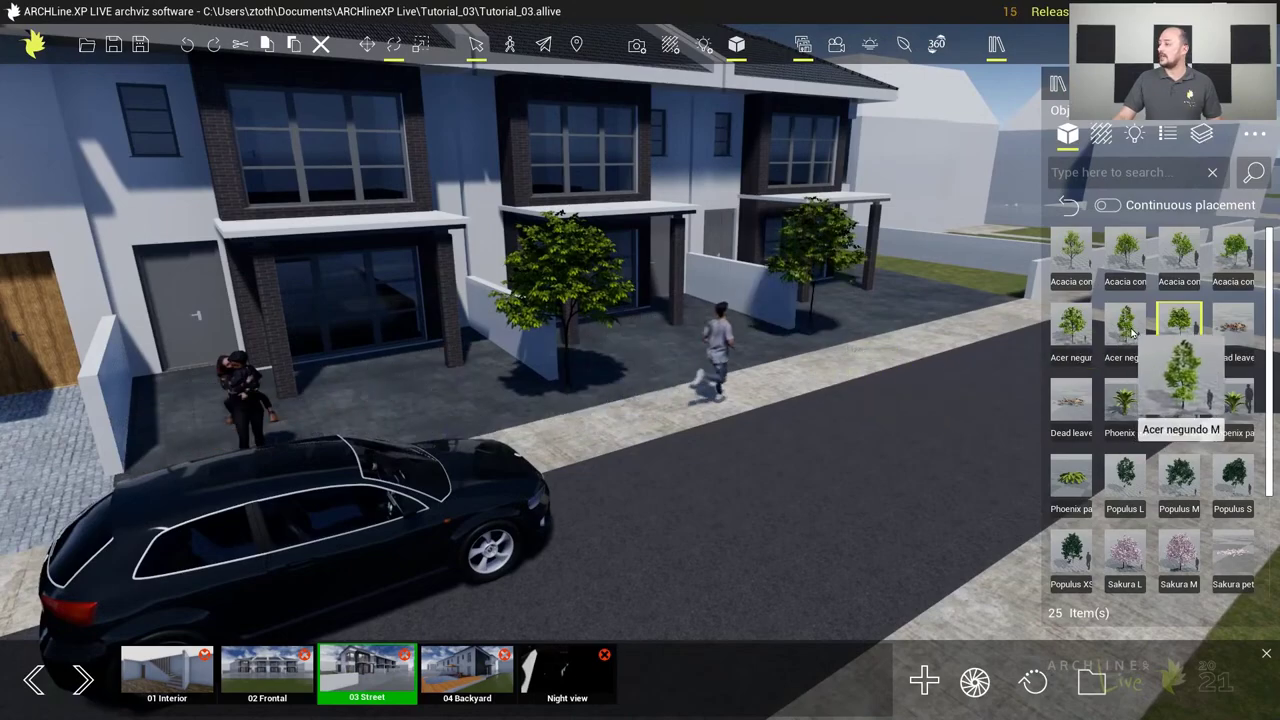
{"action": "left_click_drag", "start_coordinate": [1071, 330], "coordinate": [972, 287]}
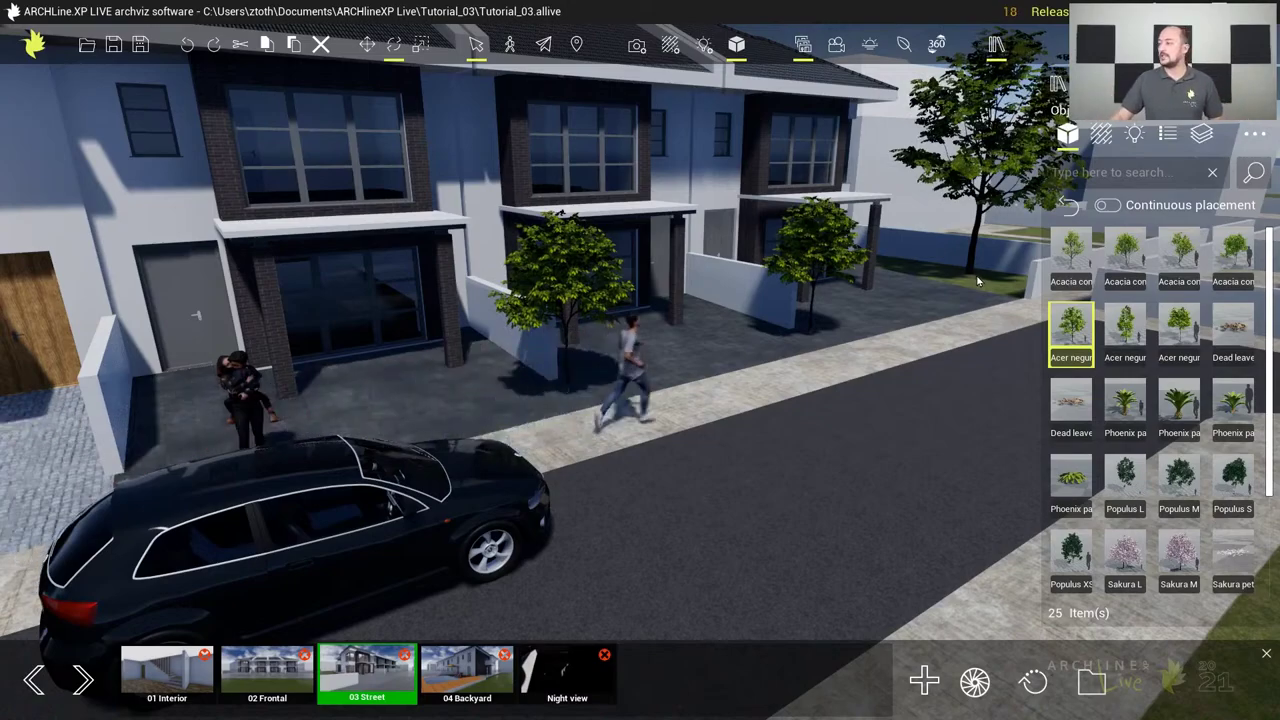
Turn on continuous placement and scatter Populus XS trees over the lawns around the neighbouring buildings
{"action": "left_click", "coordinate": [1108, 206]}
{"action": "left_click", "coordinate": [1108, 206]}
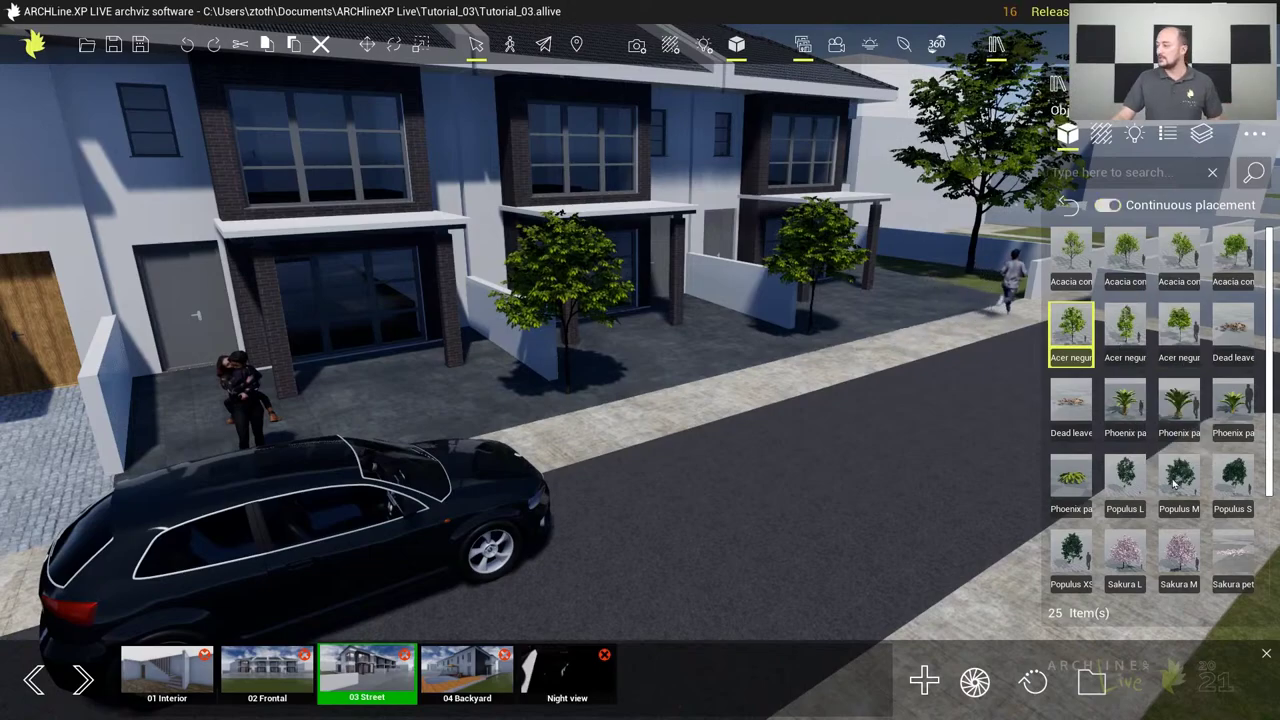
{"action": "left_click", "coordinate": [1071, 555]}
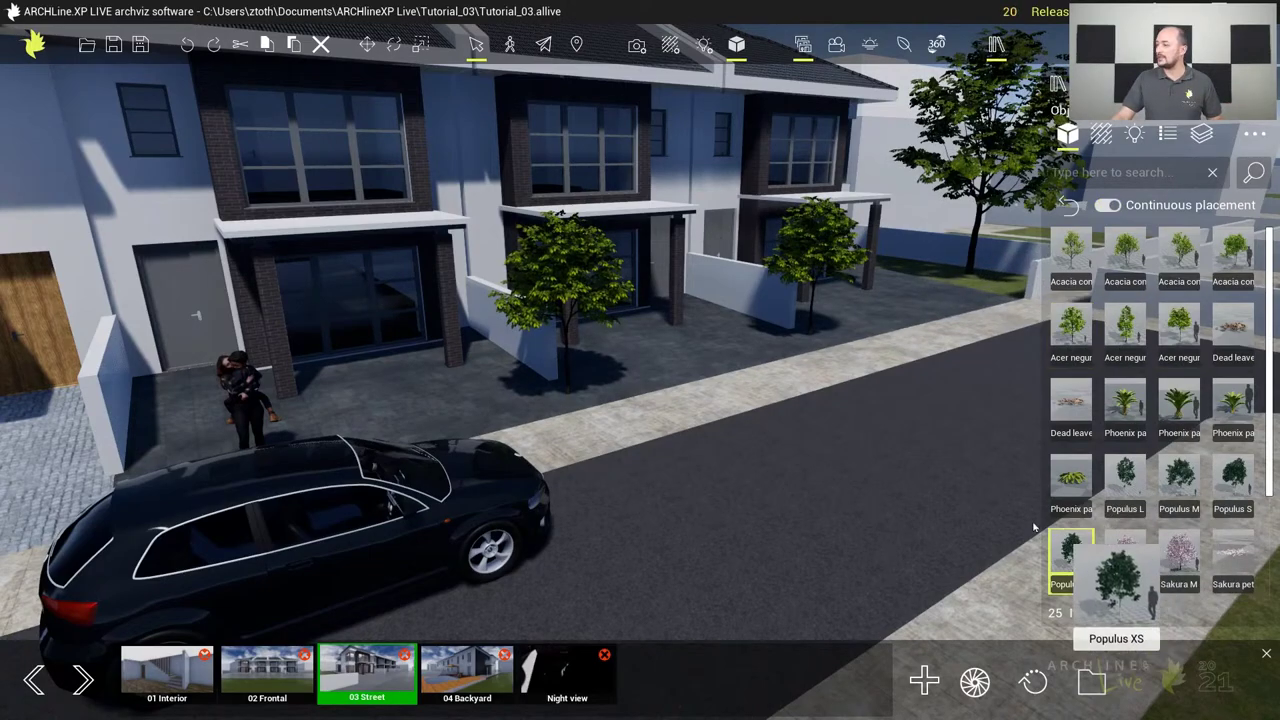
{"action": "left_click_drag", "start_coordinate": [948, 358], "coordinate": [580, 490]}
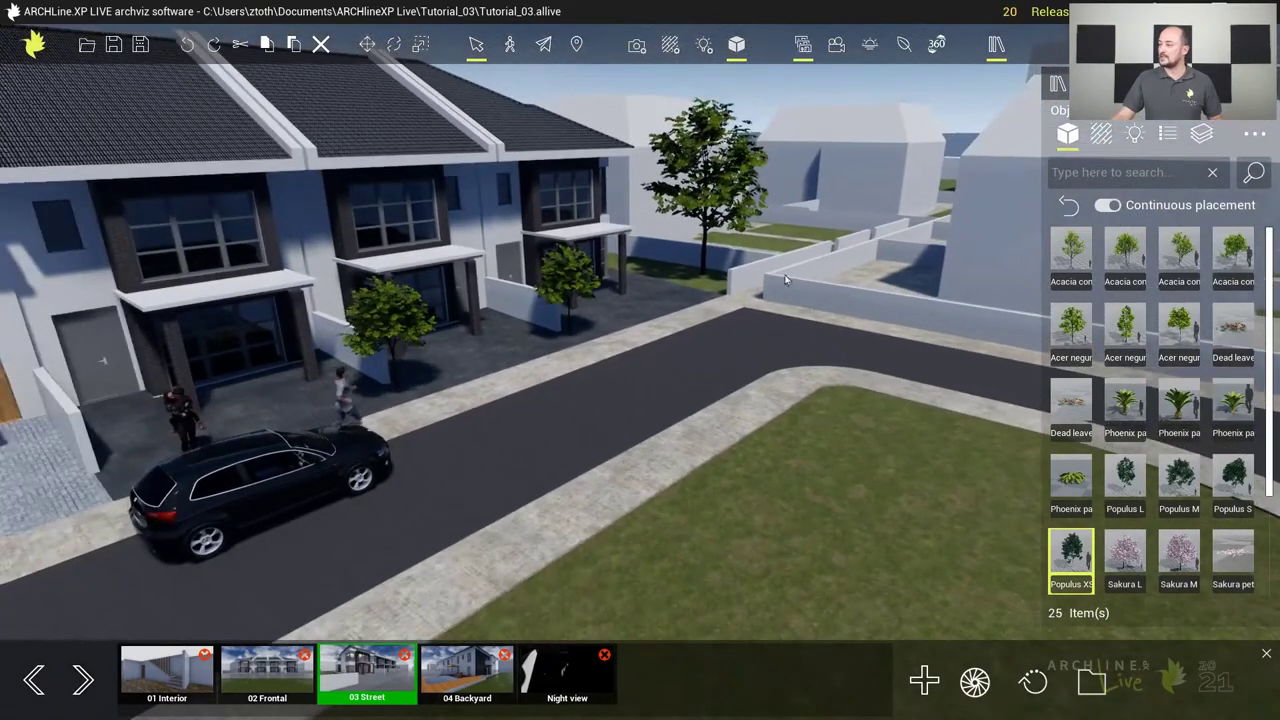
{"action": "left_click_drag", "start_coordinate": [814, 266], "coordinate": [610, 336]}
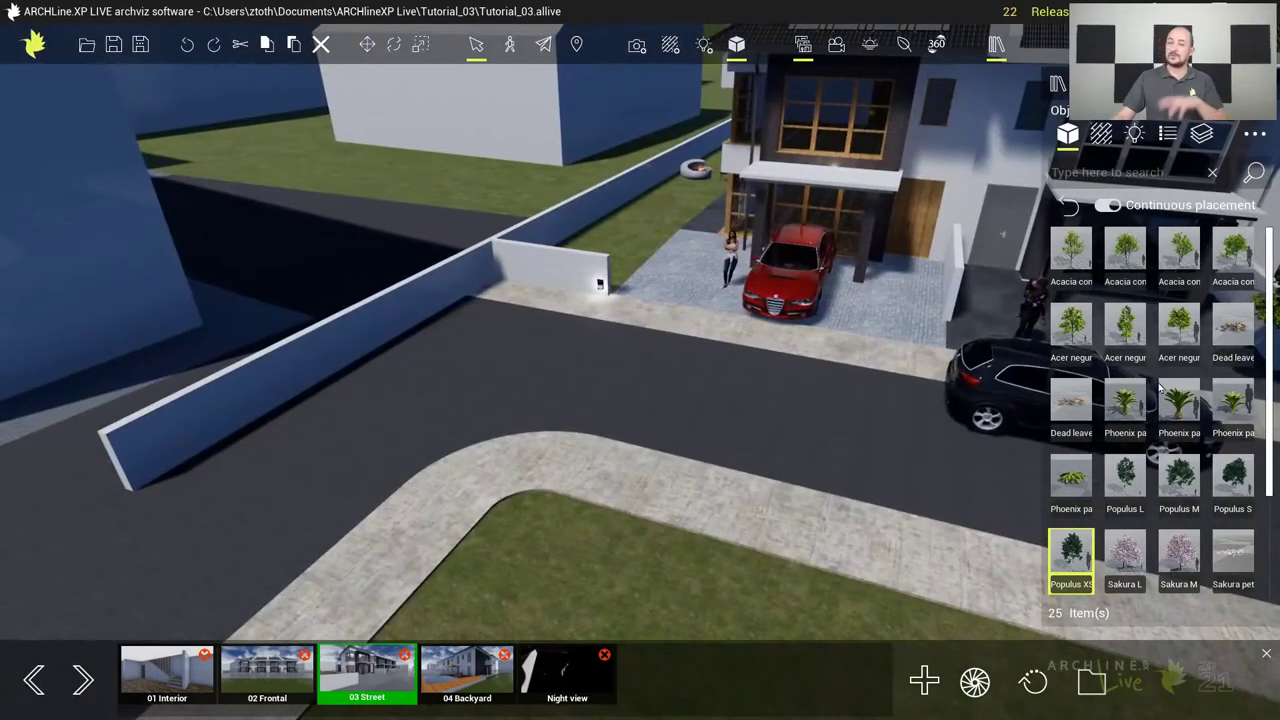
{"action": "left_click", "coordinate": [297, 126]}
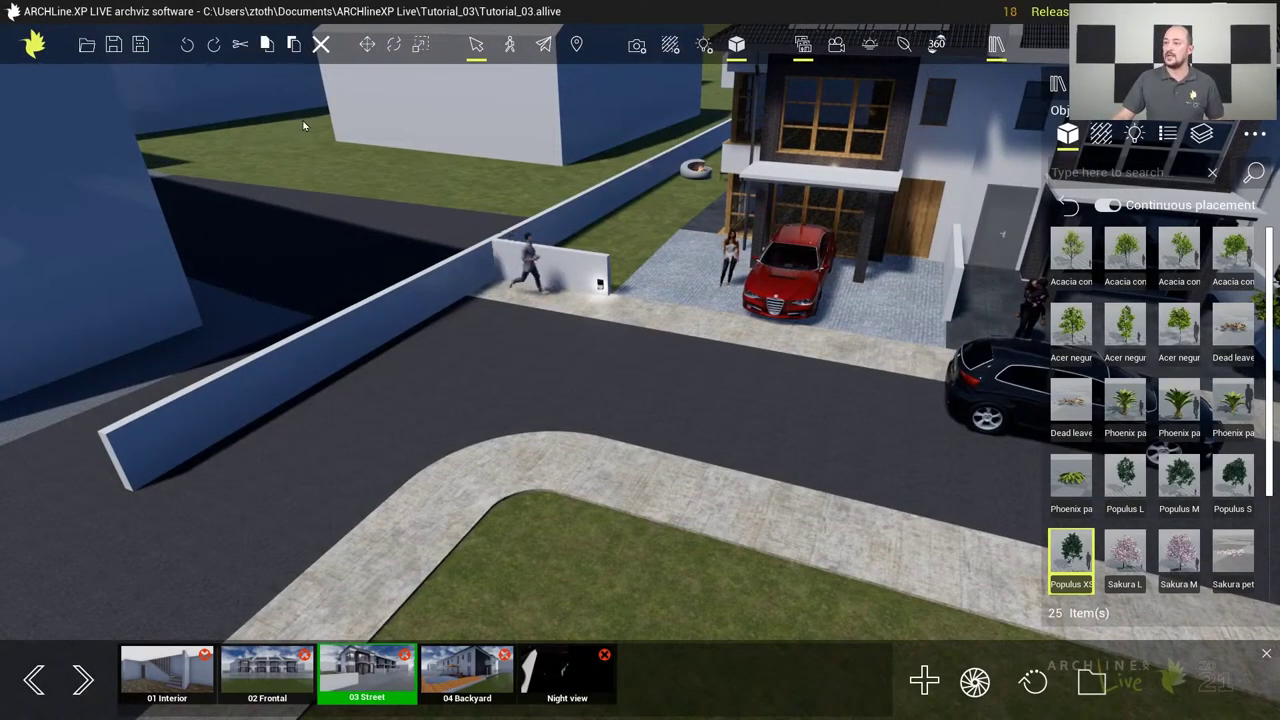
{"action": "left_click", "coordinate": [168, 160]}
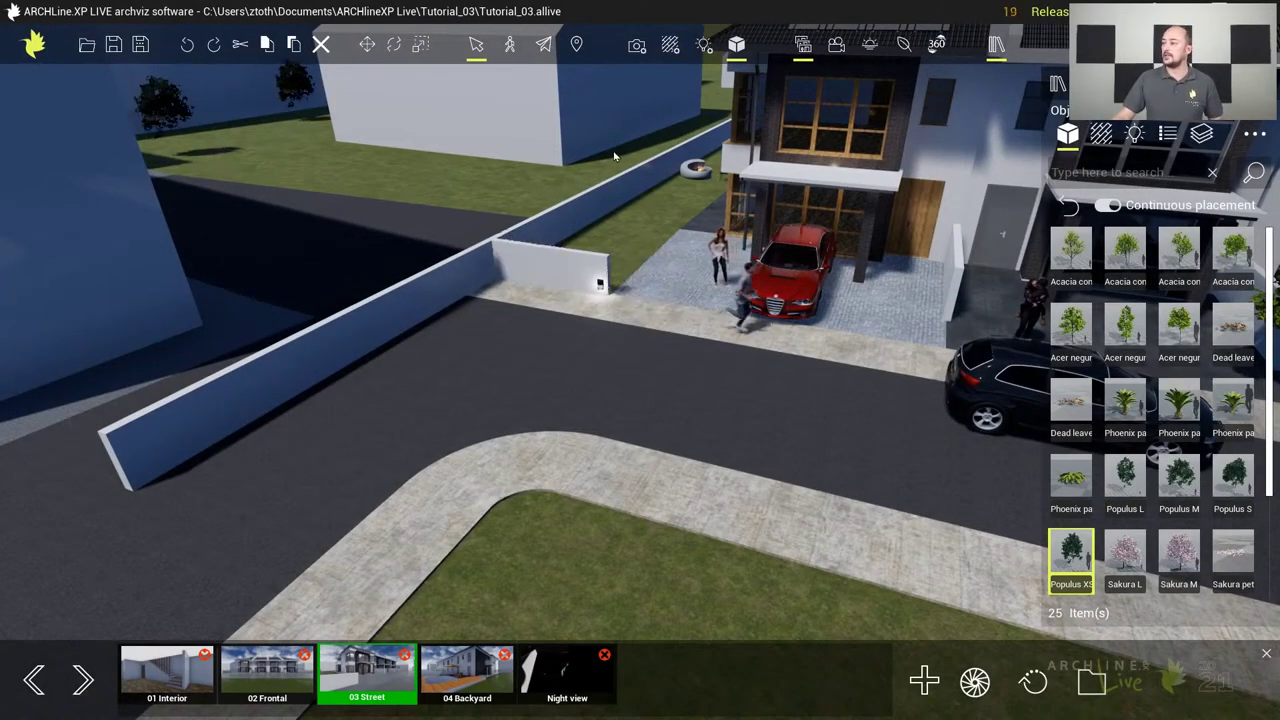
{"action": "left_click", "coordinate": [628, 165]}
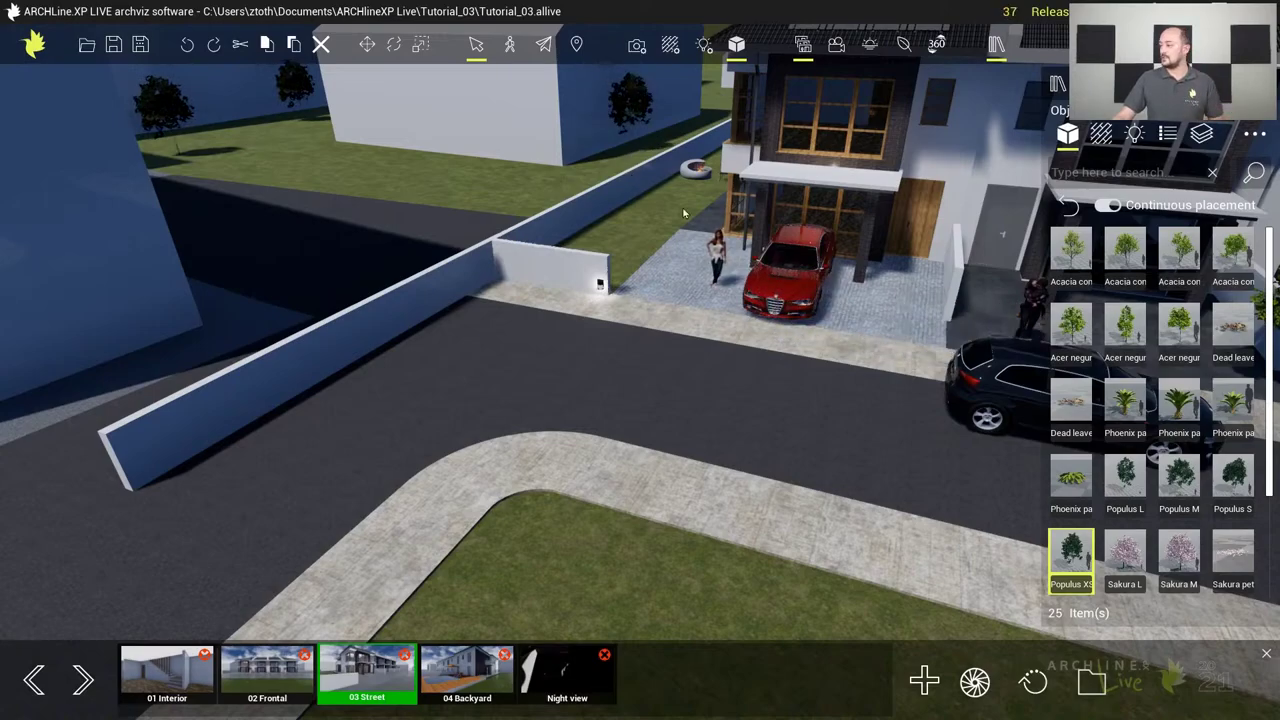
Place one Populus M tree on the lawn beside the white neighbouring building and another on the lawn across the street
{"action": "left_click", "coordinate": [1179, 478]}
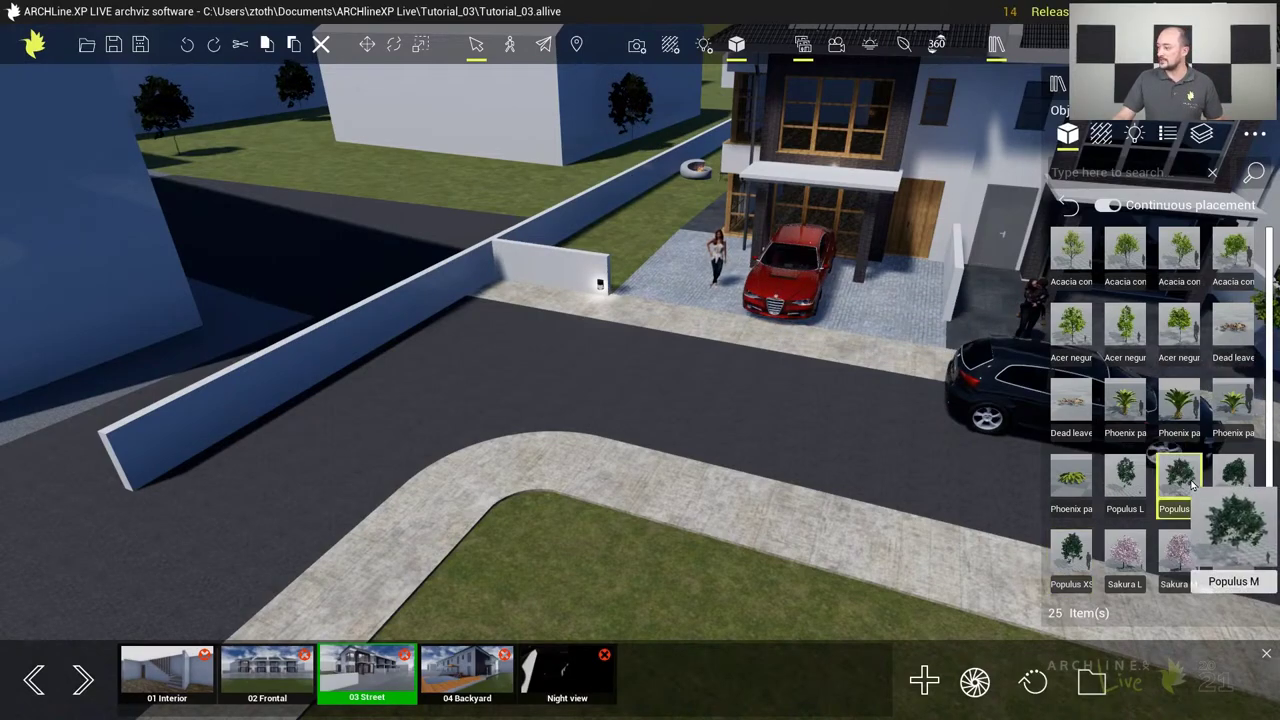
{"action": "left_click", "coordinate": [401, 188]}
{"action": "scroll", "coordinate": [631, 363], "scroll_direction": "down", "scroll_amount": 5}
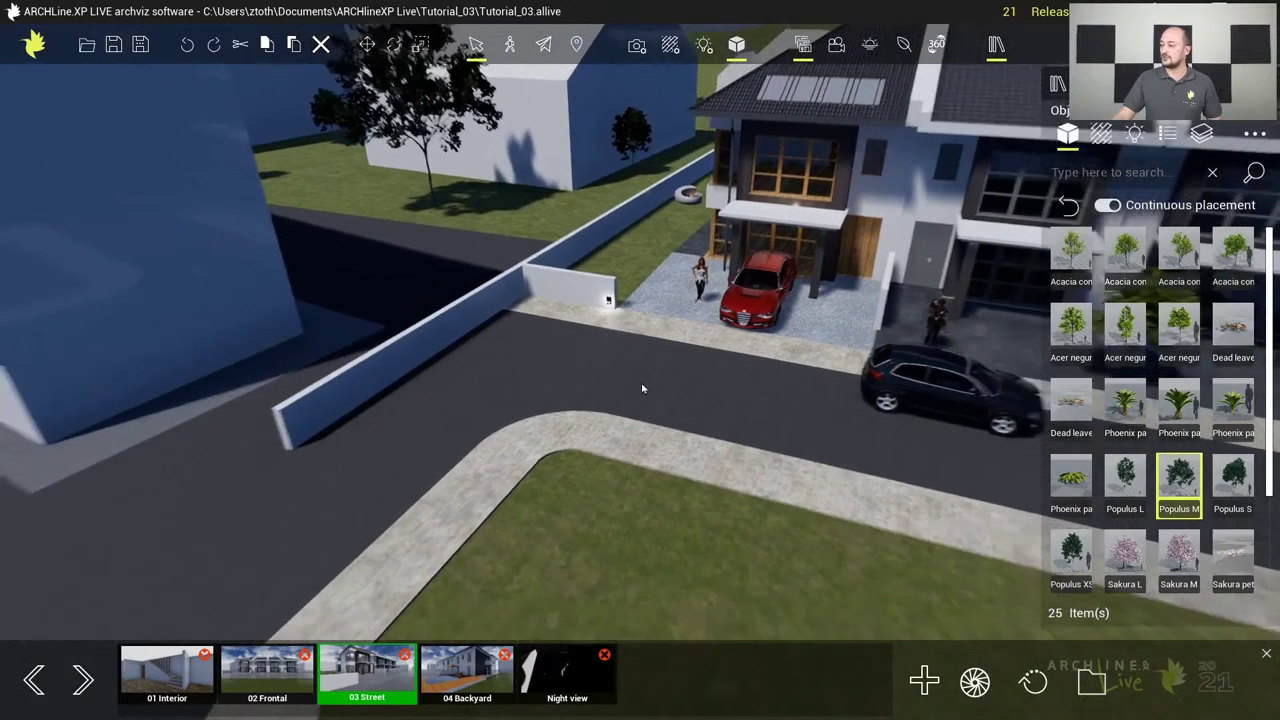
{"action": "left_click", "coordinate": [586, 543]}
{"action": "right_click_drag", "start_coordinate": [586, 543], "coordinate": [812, 550]}
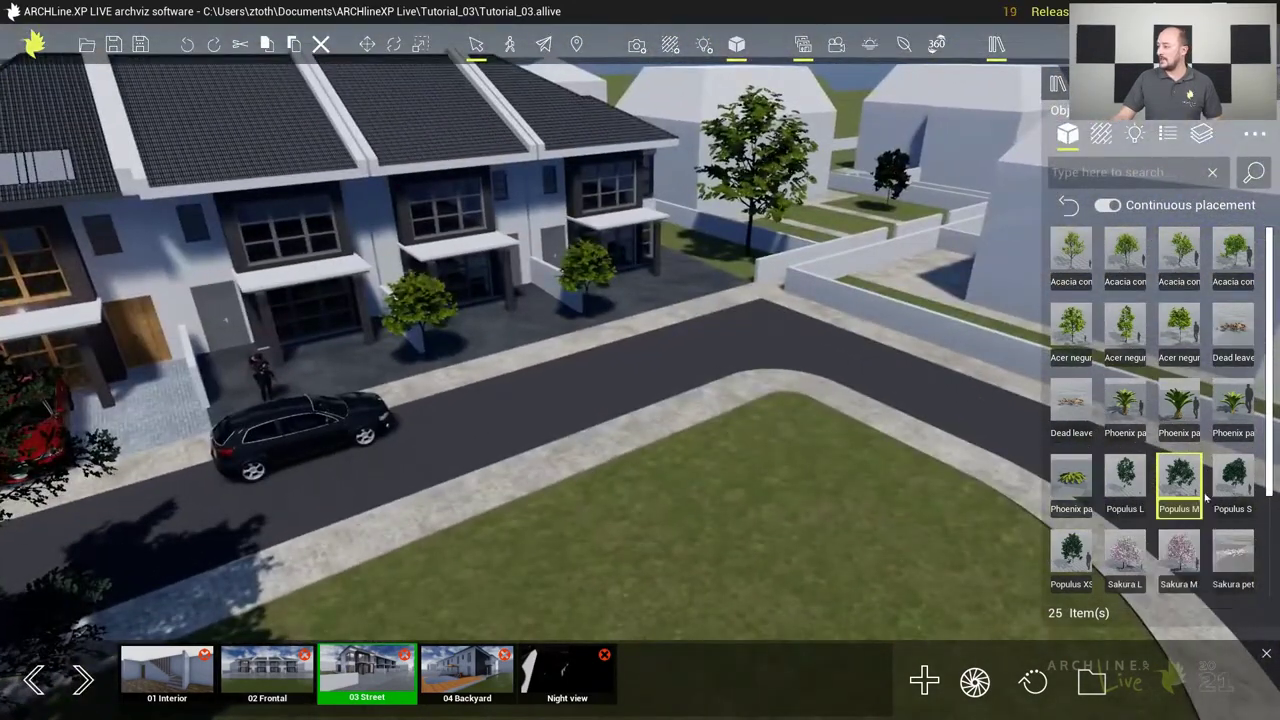
Place a Populus S tree on the lawn across the street, near the road bend at the far end
{"action": "left_click", "coordinate": [1236, 484]}
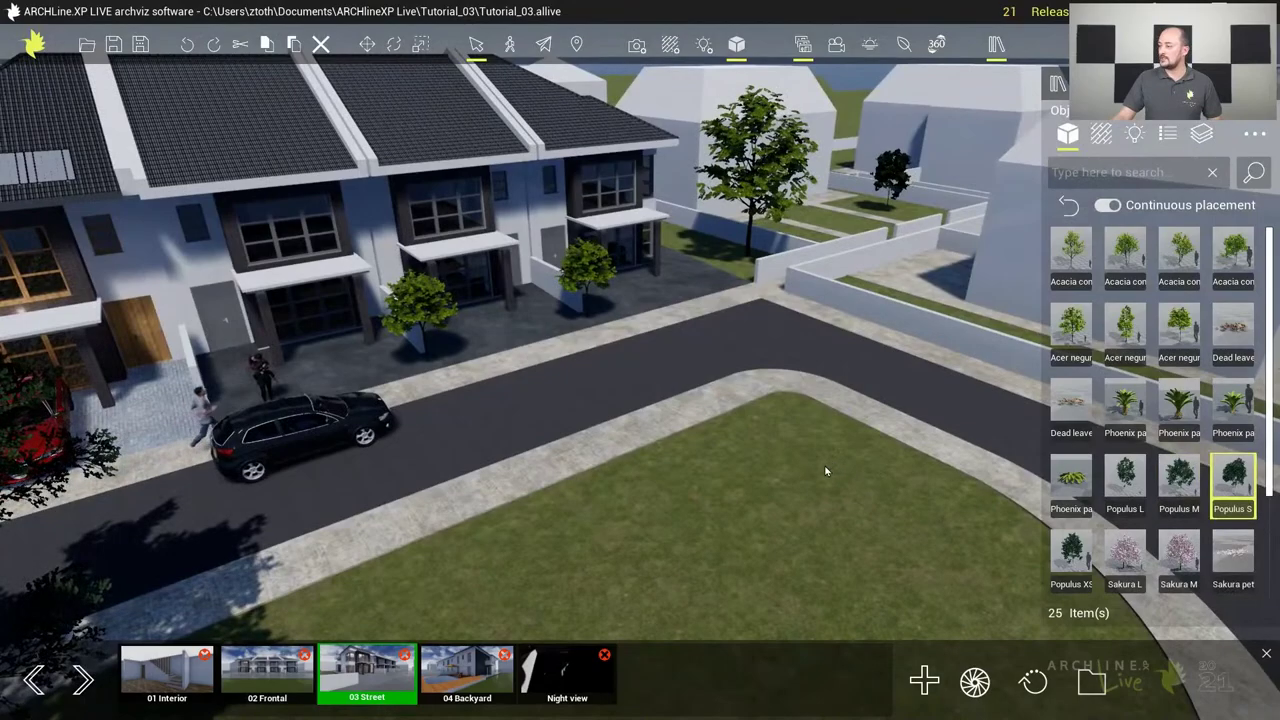
{"action": "left_click", "coordinate": [862, 480]}
{"action": "mouse_move", "coordinate": [1128, 568]}
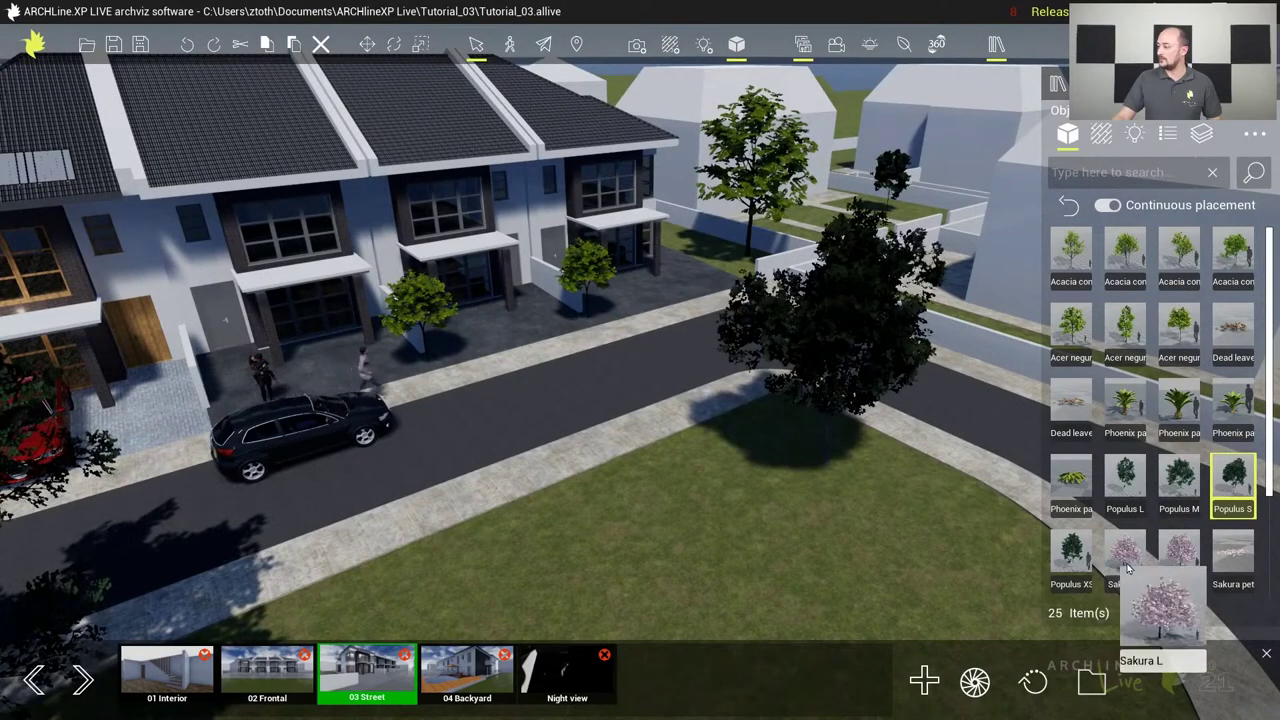
Place a Sakura M tree on the lawn across the street and a Sakura XS tree on the grass beside the red car's driveway
{"action": "left_click", "coordinate": [1179, 552]}
{"action": "left_click", "coordinate": [937, 596]}
{"action": "right_click_drag", "start_coordinate": [820, 575], "coordinate": [436, 418]}
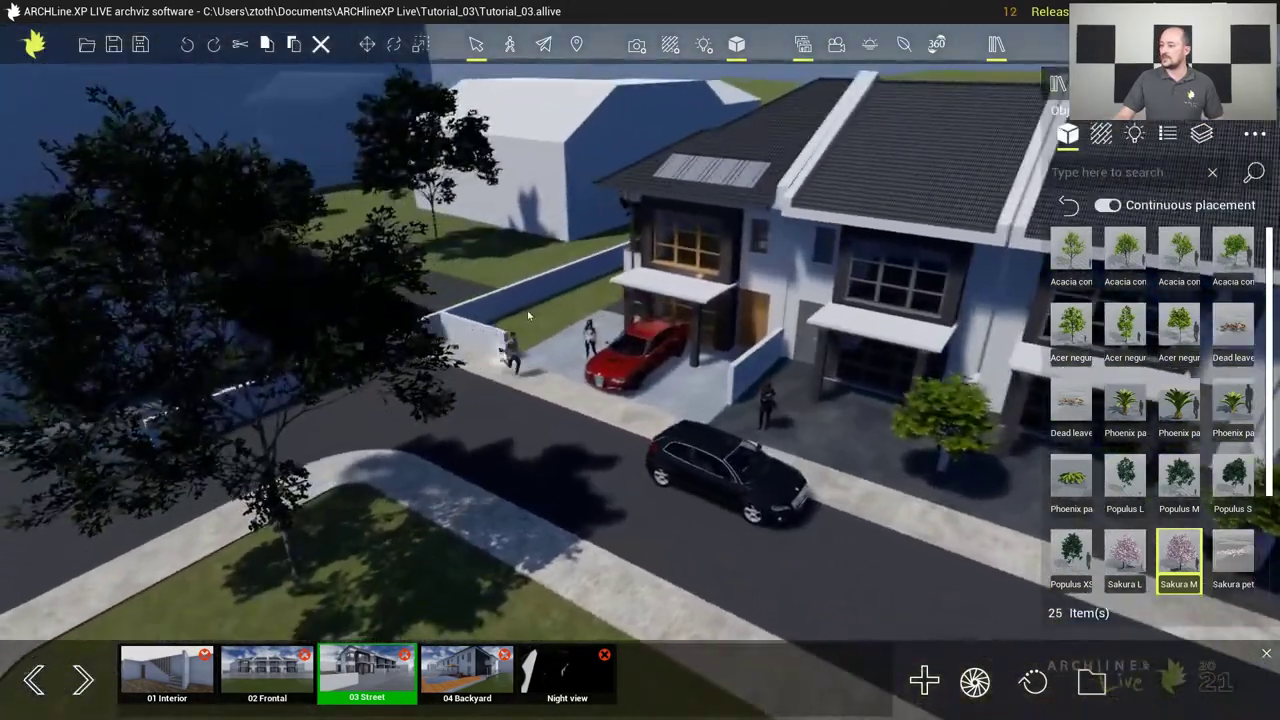
{"action": "scroll", "coordinate": [1108, 518], "scroll_direction": "down", "scroll_amount": 2}
{"action": "mouse_move", "coordinate": [1133, 533]}
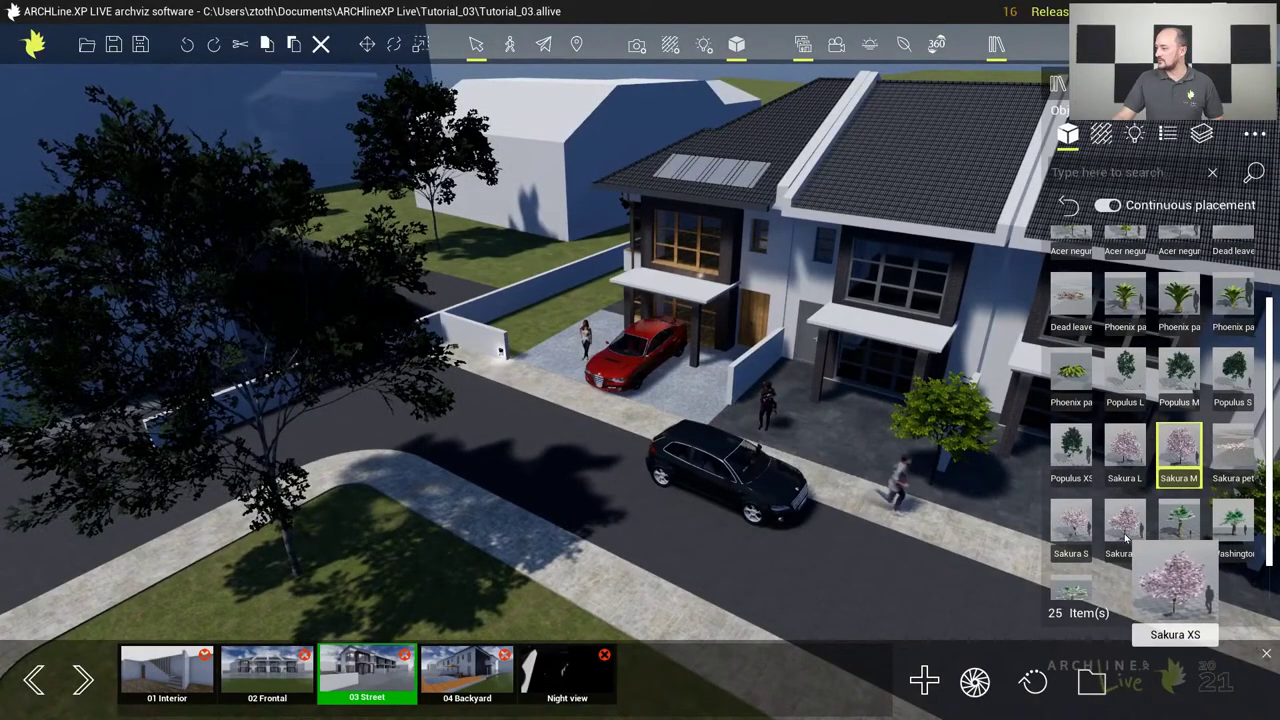
{"action": "left_click", "coordinate": [1128, 530]}
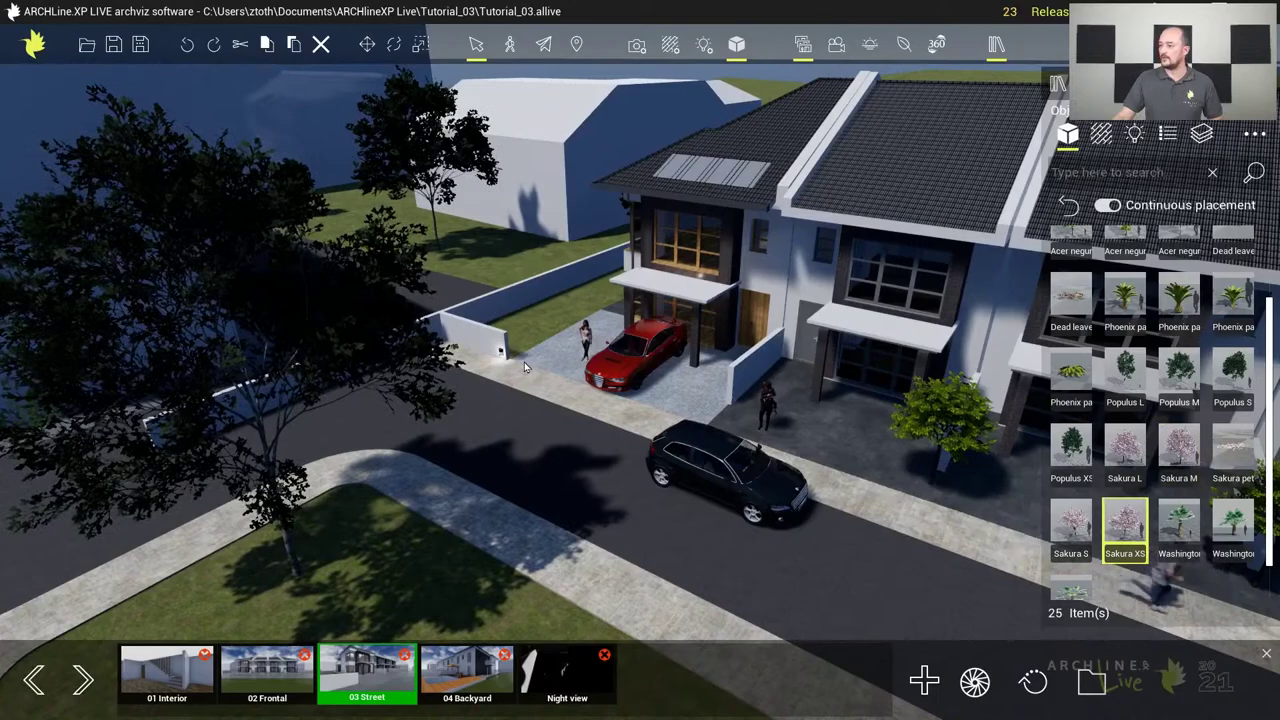
{"action": "left_click", "coordinate": [524, 368]}
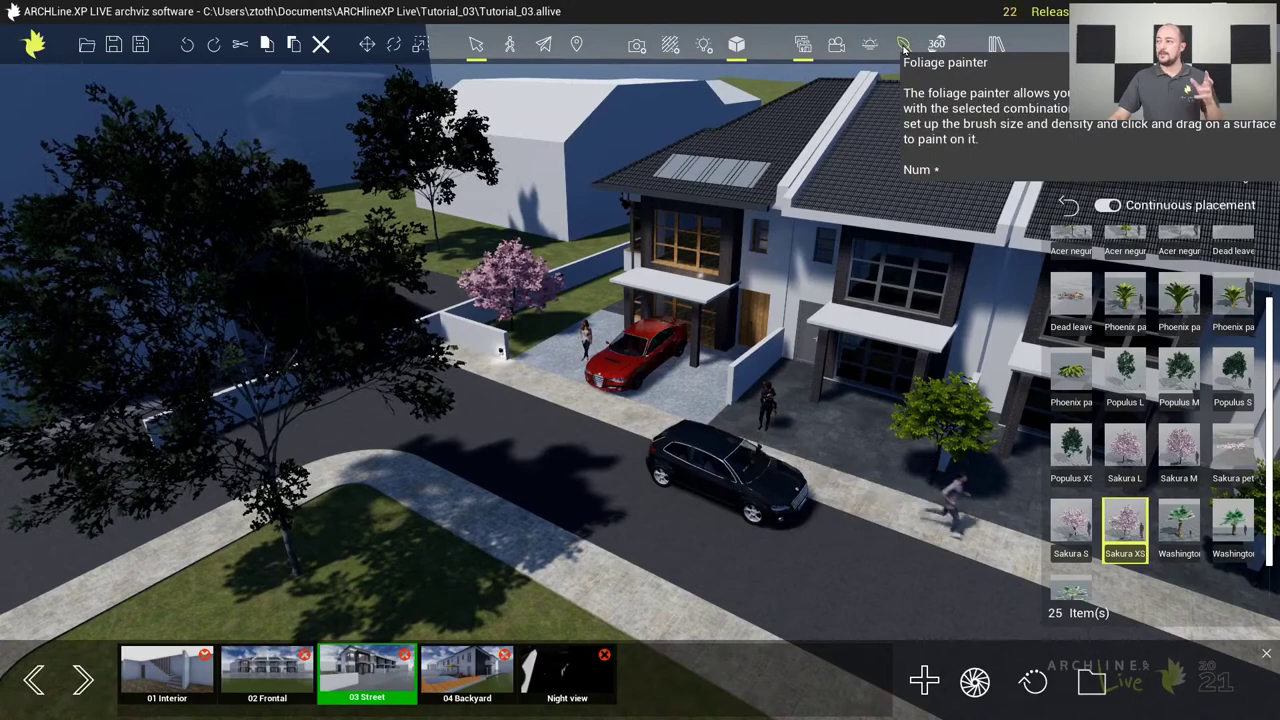
Activate the foliage painter and check the available brushes, keeping the Grass field brush
{"action": "left_click", "coordinate": [903, 47]}
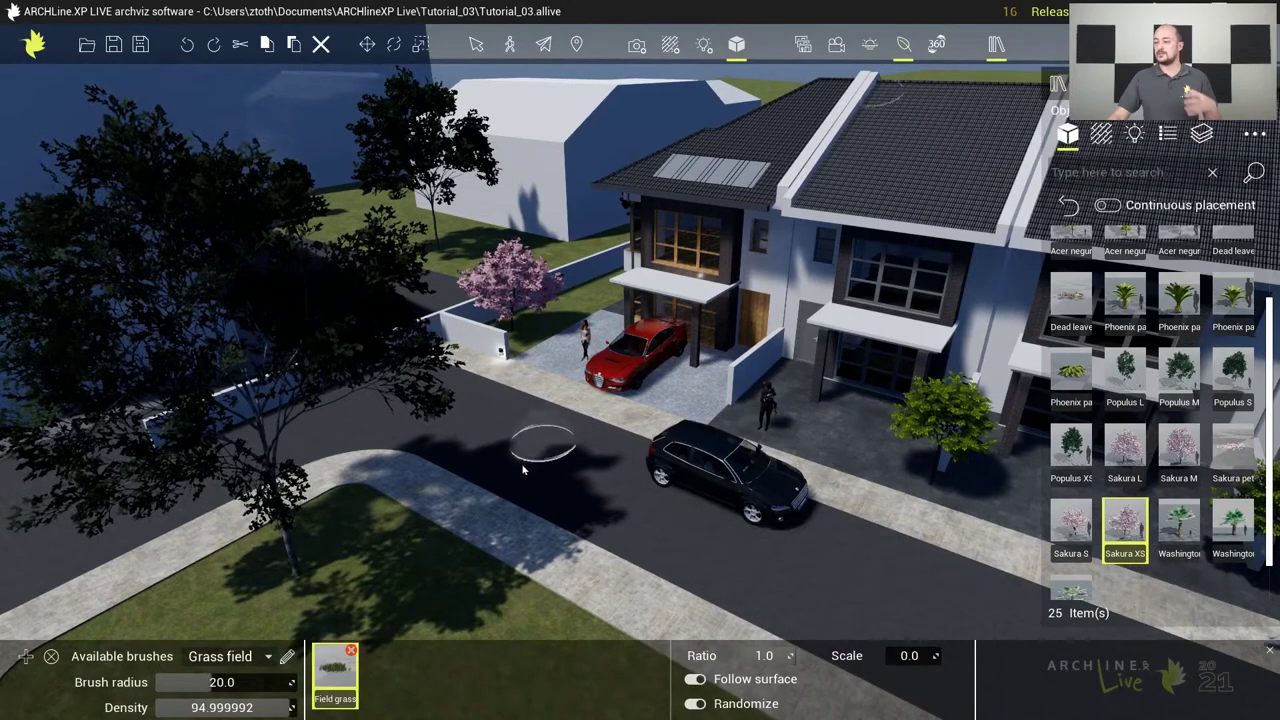
{"action": "scroll", "coordinate": [499, 561], "scroll_direction": "down", "scroll_amount": 3}
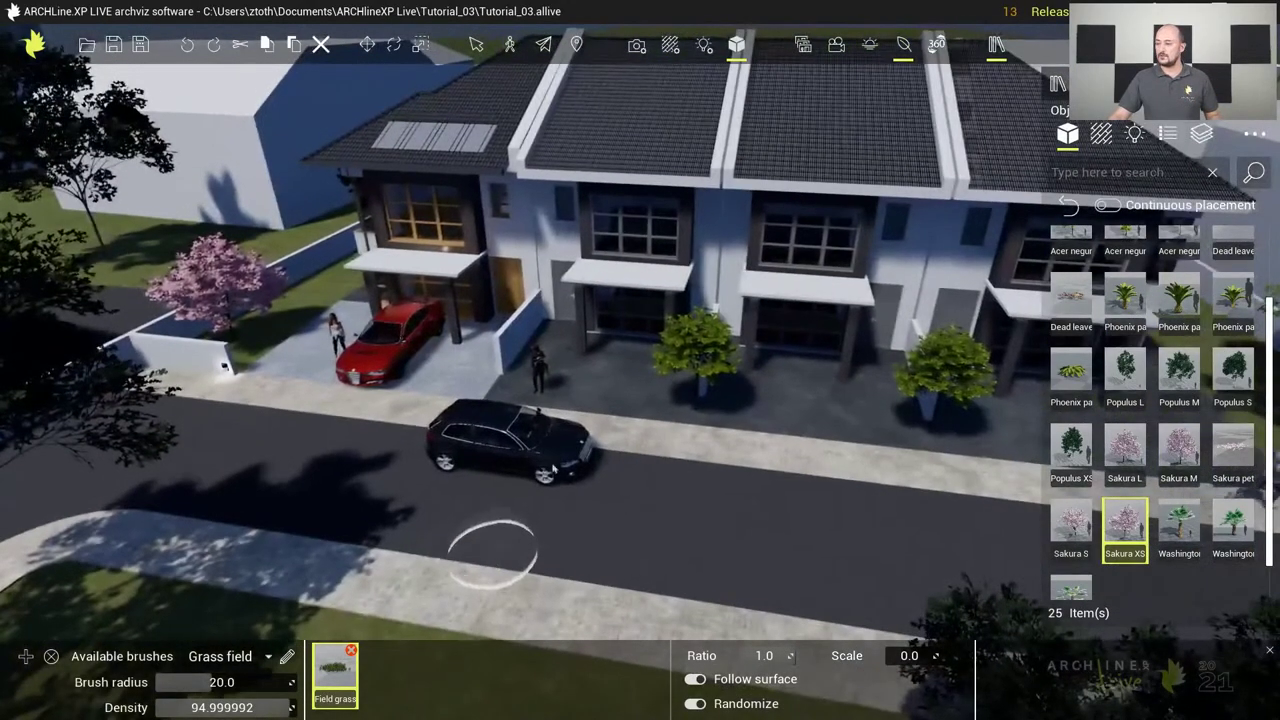
{"action": "key", "text": "a"}
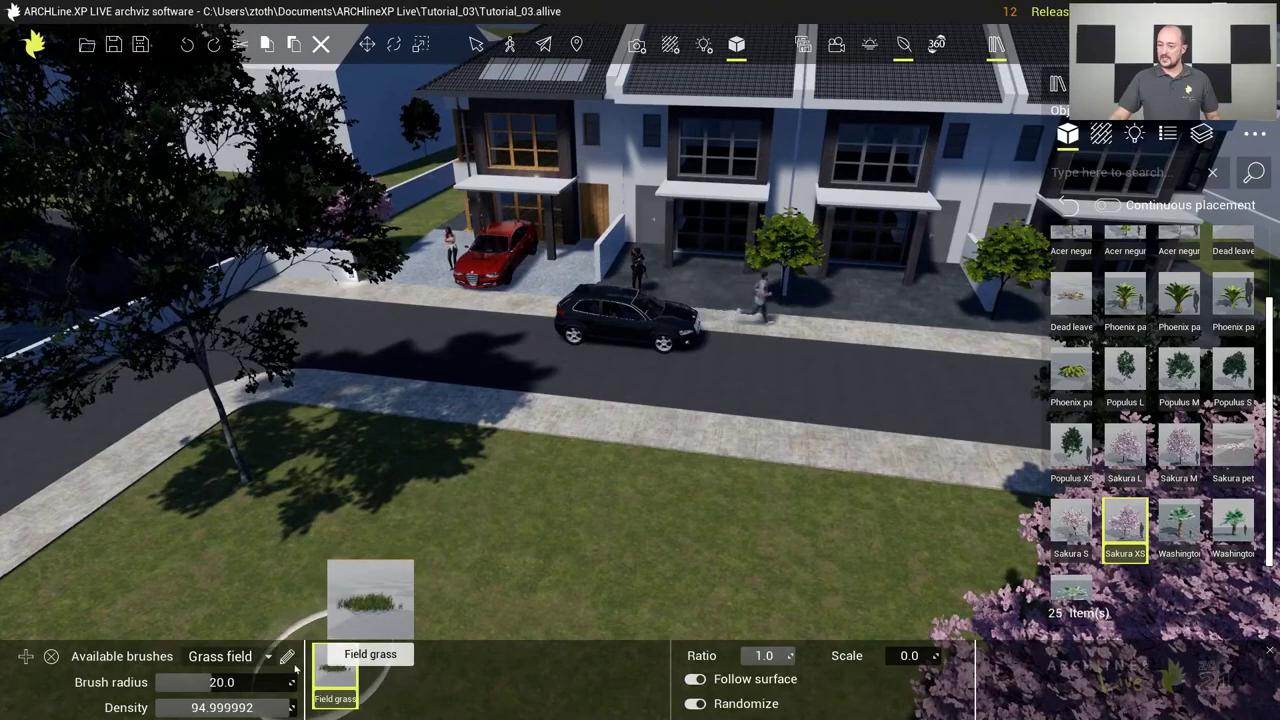
{"action": "left_click", "coordinate": [226, 657]}
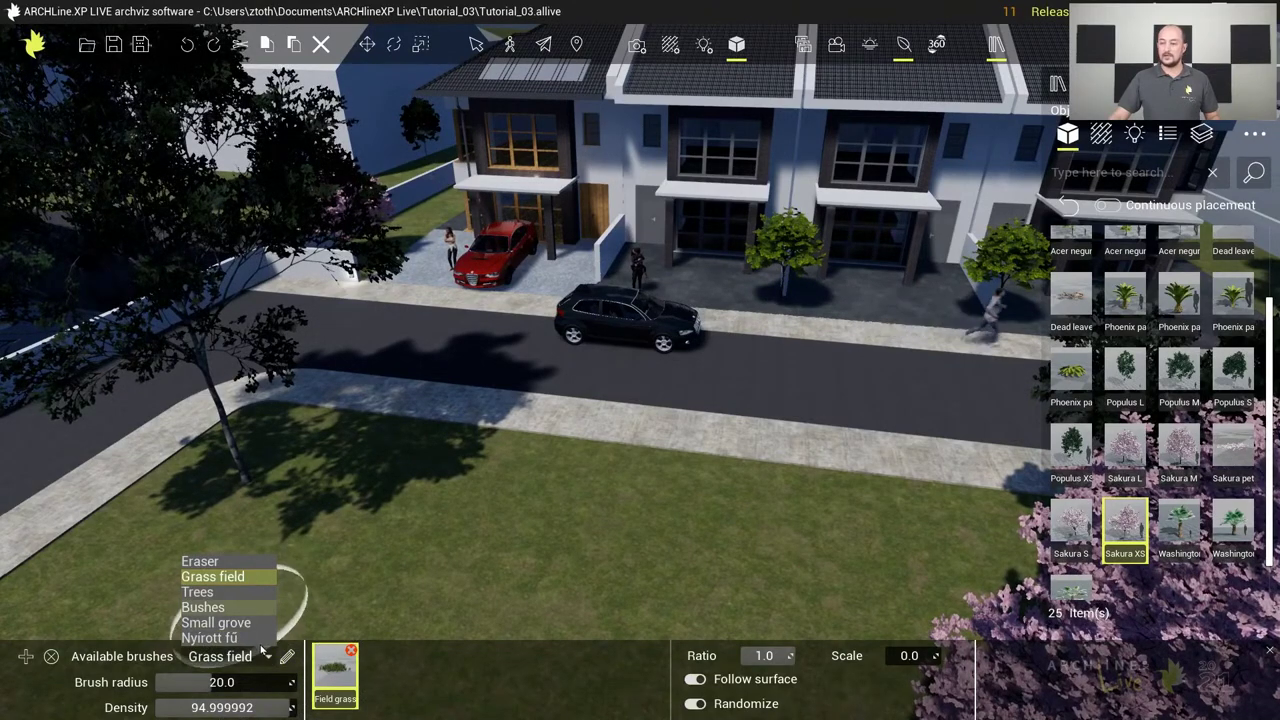
{"action": "left_click", "coordinate": [262, 652]}
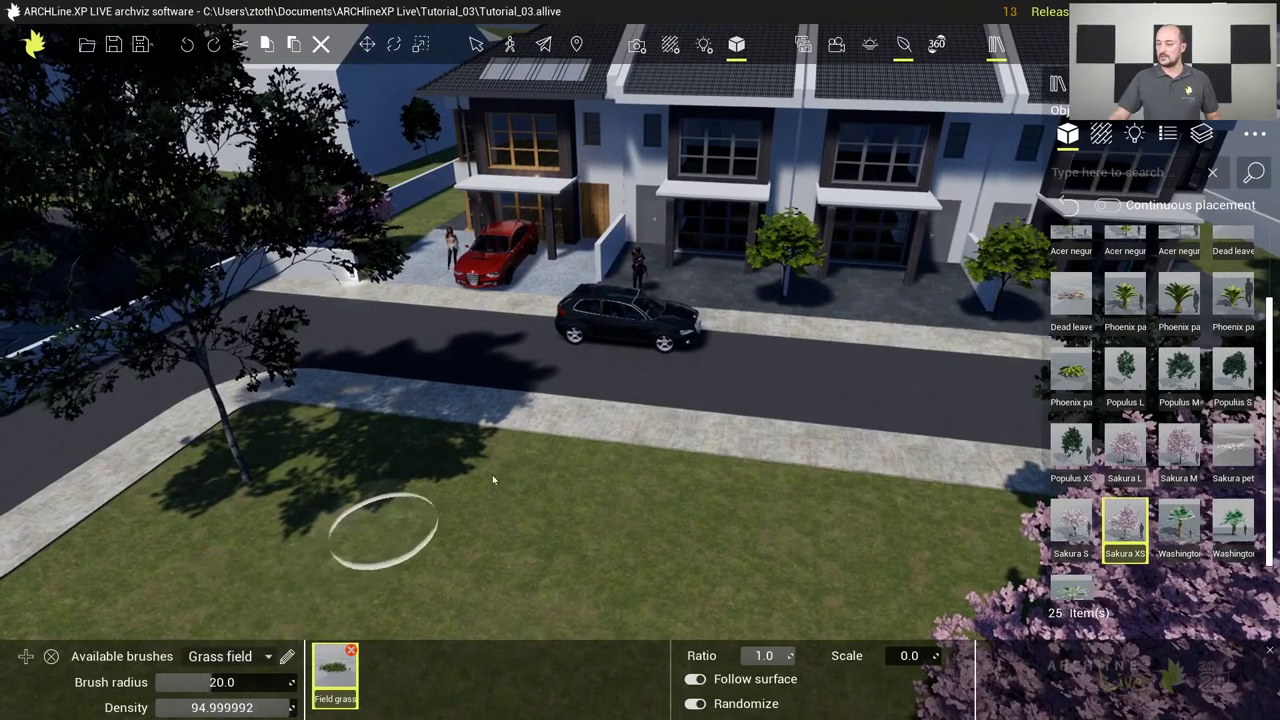
Paint a trial patch of field grass on the lawn across the street and undo it
{"action": "scroll", "coordinate": [617, 477], "scroll_direction": "up", "scroll_amount": 3}
{"action": "scroll", "coordinate": [613, 467], "scroll_direction": "up", "scroll_amount": 4}
{"action": "scroll", "coordinate": [613, 467], "scroll_direction": "up", "scroll_amount": 2}
{"action": "left_click", "coordinate": [390, 381]}
{"action": "mouse_move", "coordinate": [396, 382]}
{"action": "left_mouse_down"}
{"action": "mouse_move", "coordinate": [624, 411]}
{"action": "mouse_move", "coordinate": [839, 468]}
{"action": "mouse_move", "coordinate": [727, 490]}
{"action": "mouse_move", "coordinate": [336, 472]}
{"action": "mouse_move", "coordinate": [594, 522]}
{"action": "mouse_move", "coordinate": [528, 508]}
{"action": "left_mouse_up"}
{"action": "scroll", "coordinate": [510, 505], "scroll_direction": "up", "scroll_amount": 2}
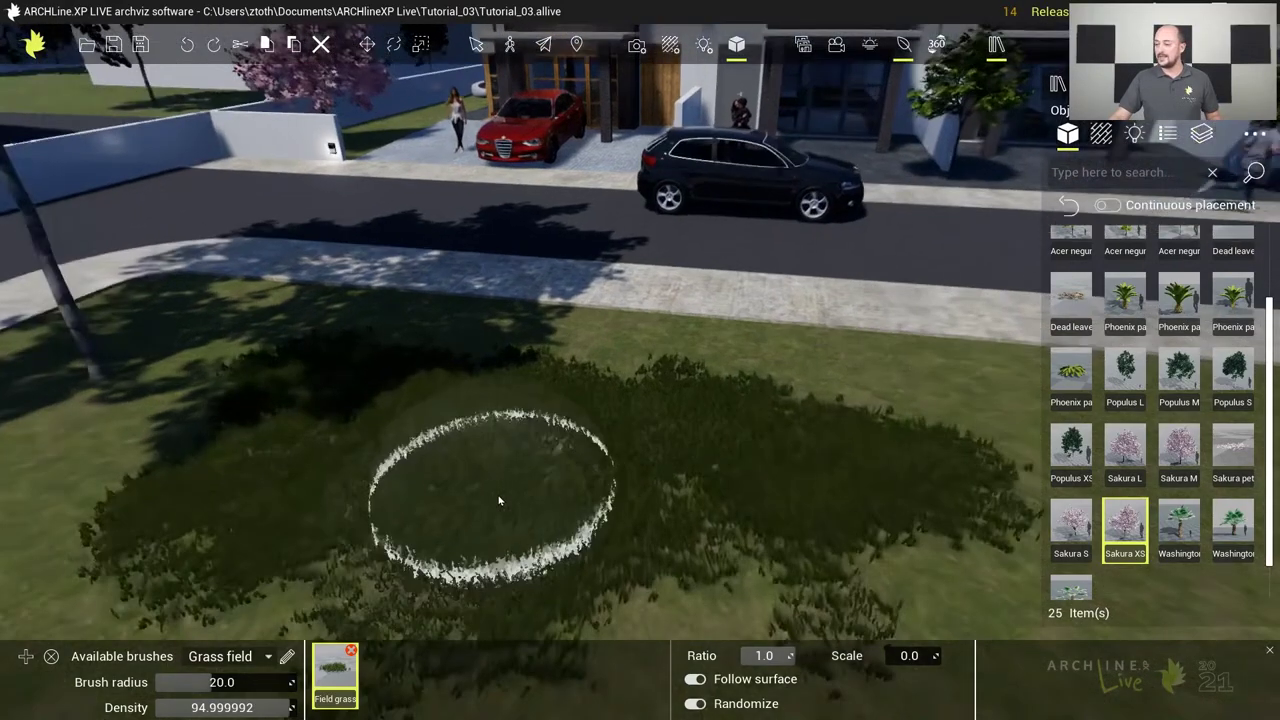
{"action": "scroll", "coordinate": [499, 500], "scroll_direction": "up", "scroll_amount": 2}
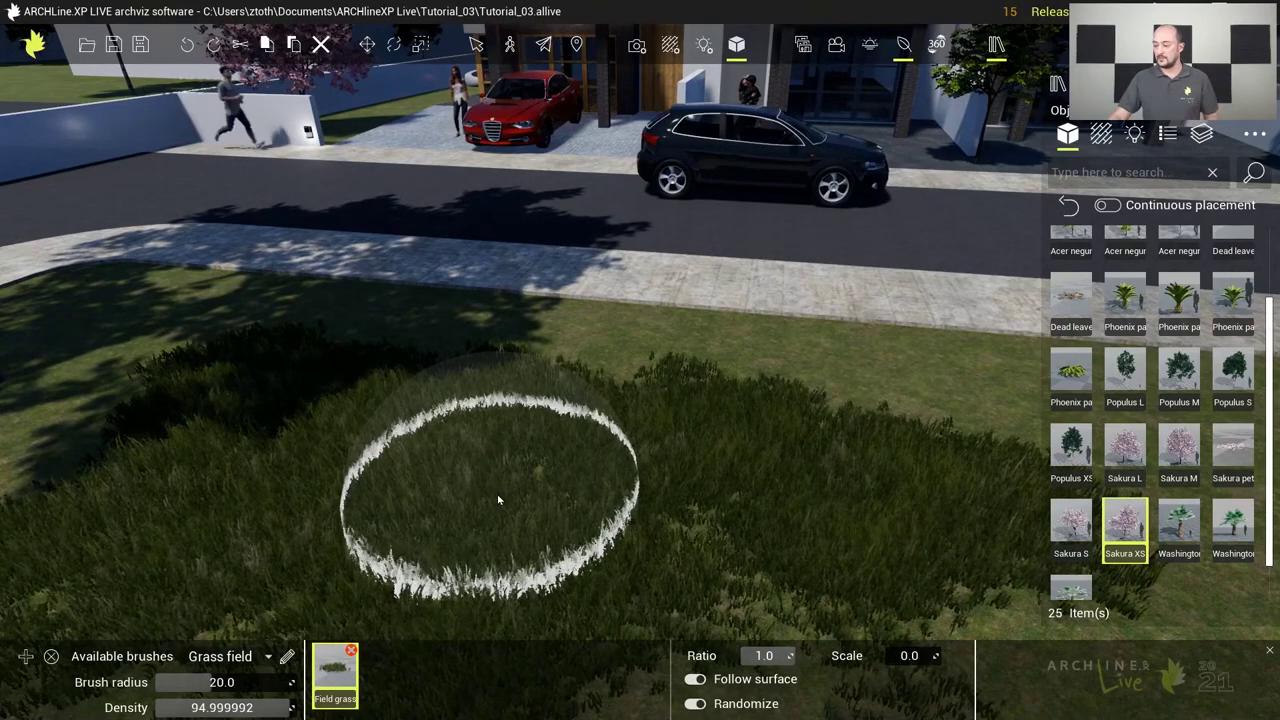
{"action": "scroll", "coordinate": [496, 496], "scroll_direction": "down", "scroll_amount": 3}
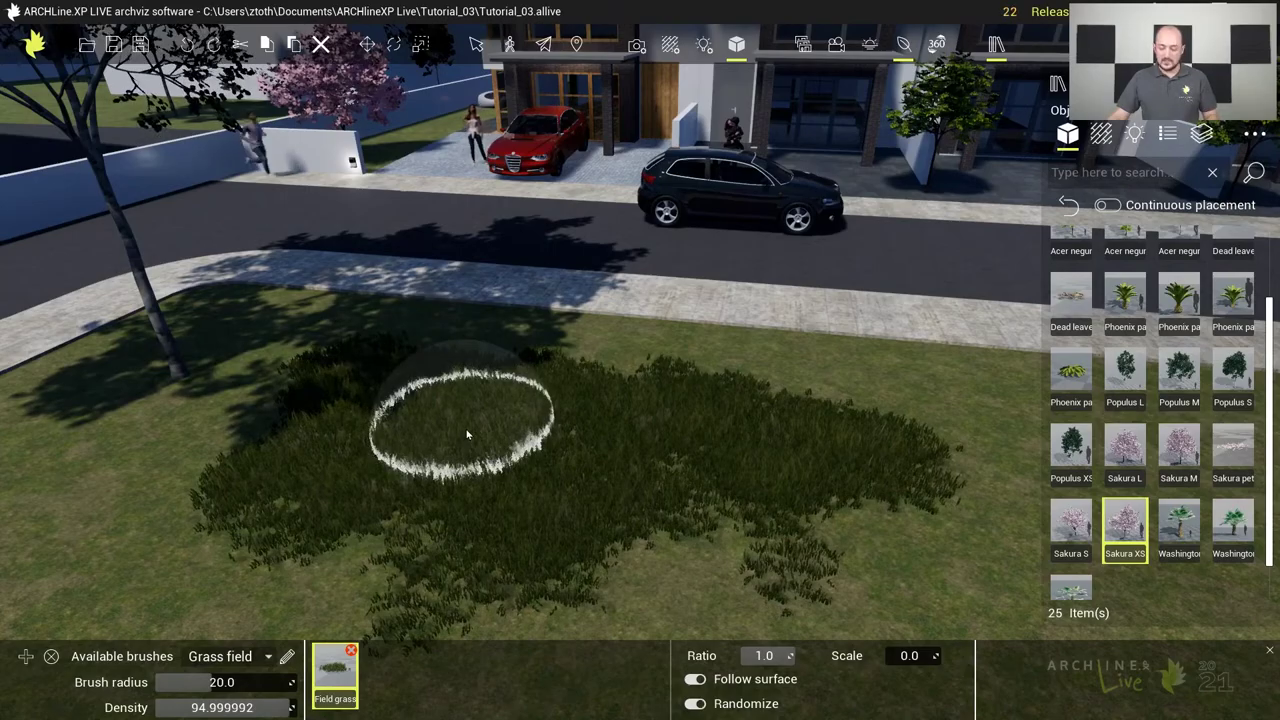
{"action": "key", "text": "ctrl+z"}
Set the grass brush radius to 46 and paint field grass over the whole lawn across the street
{"action": "key", "text": "Left"}
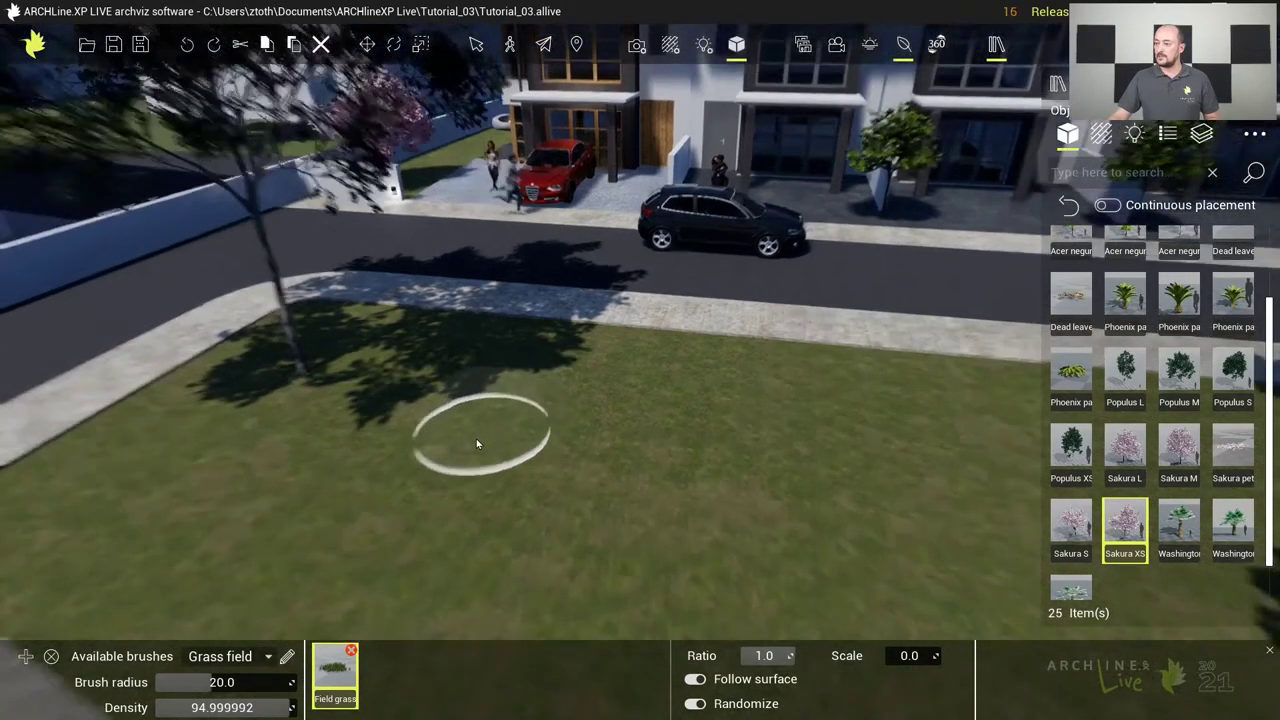
{"action": "key", "text": "Right"}
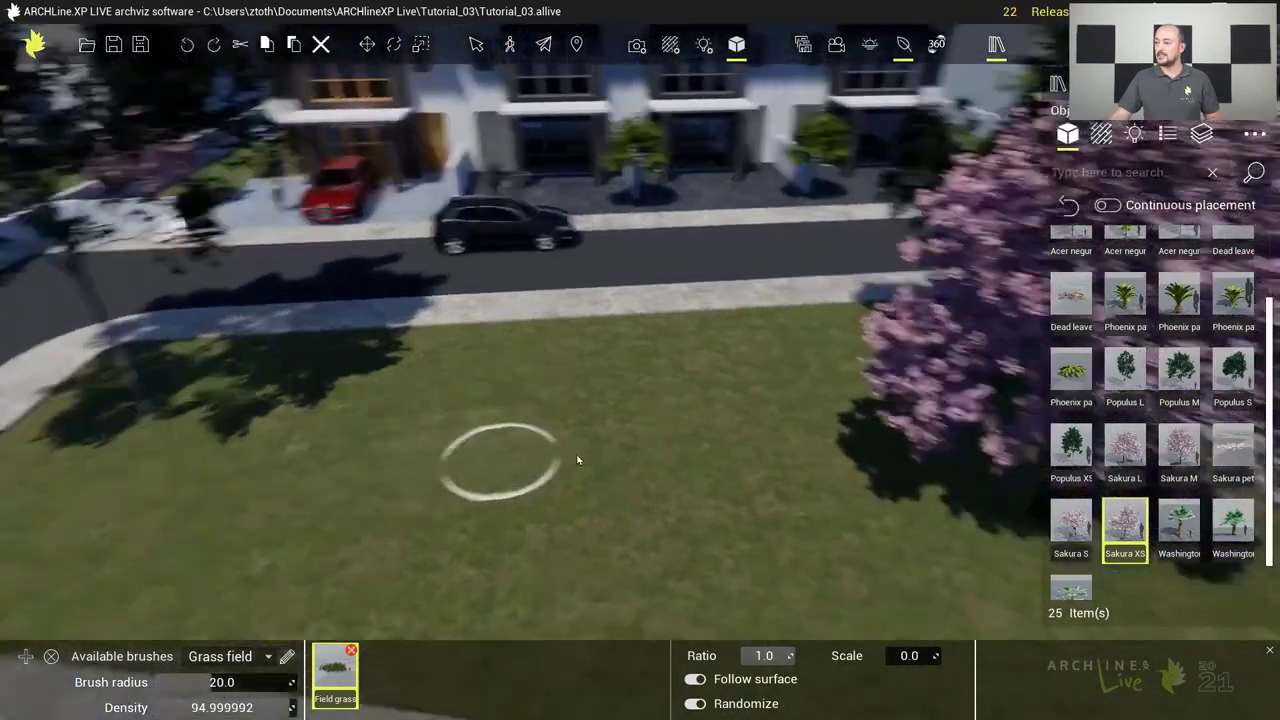
{"action": "key", "text": "Left"}
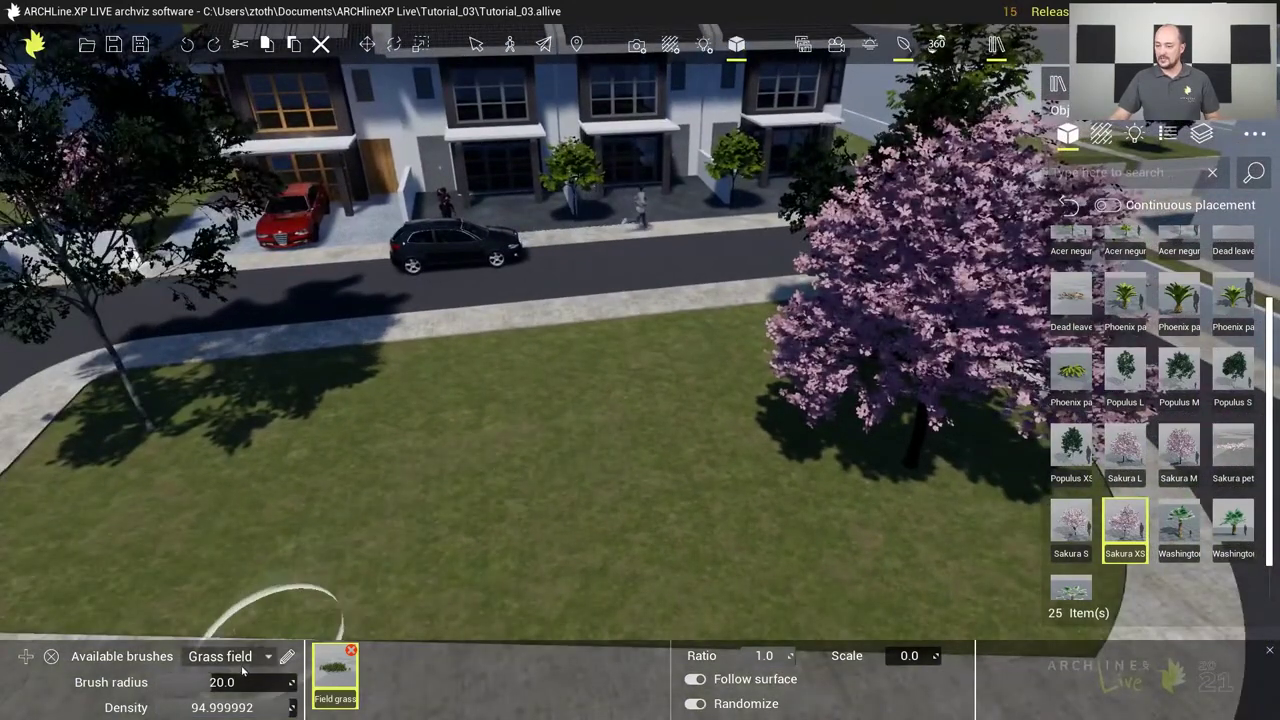
{"action": "left_click_drag", "start_coordinate": [210, 682], "coordinate": [284, 682]}
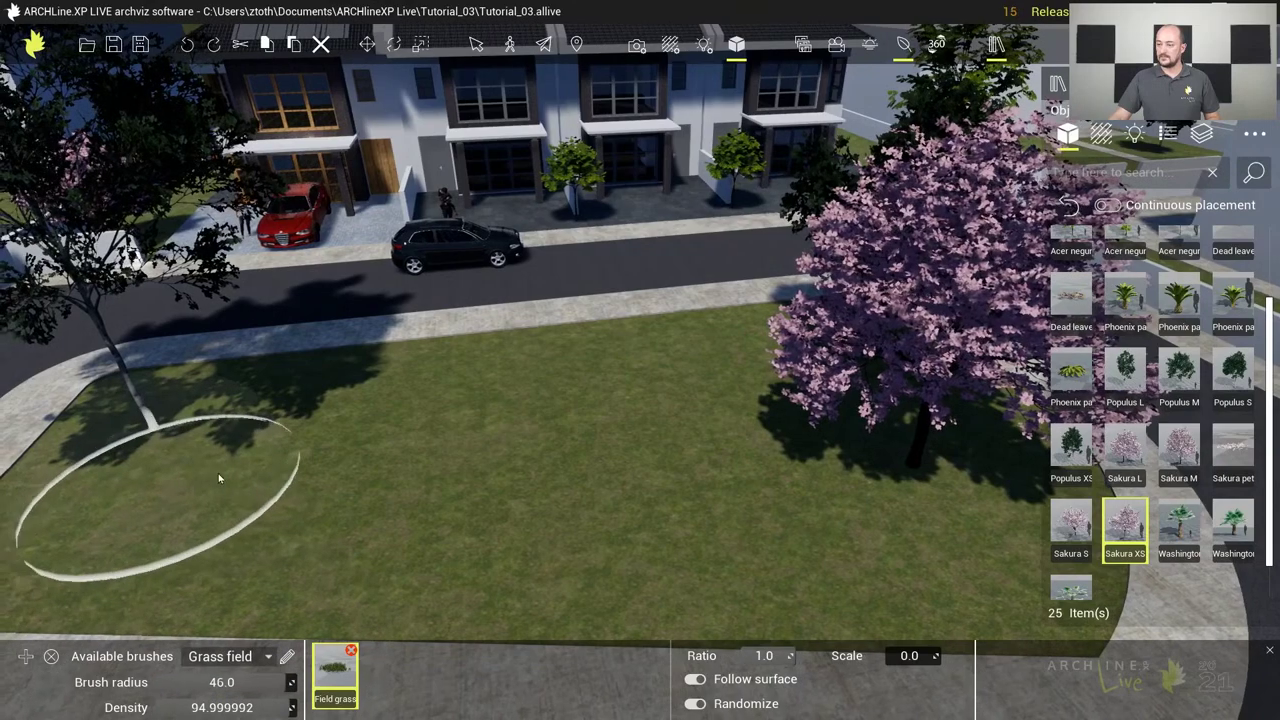
{"action": "key", "text": "Left"}
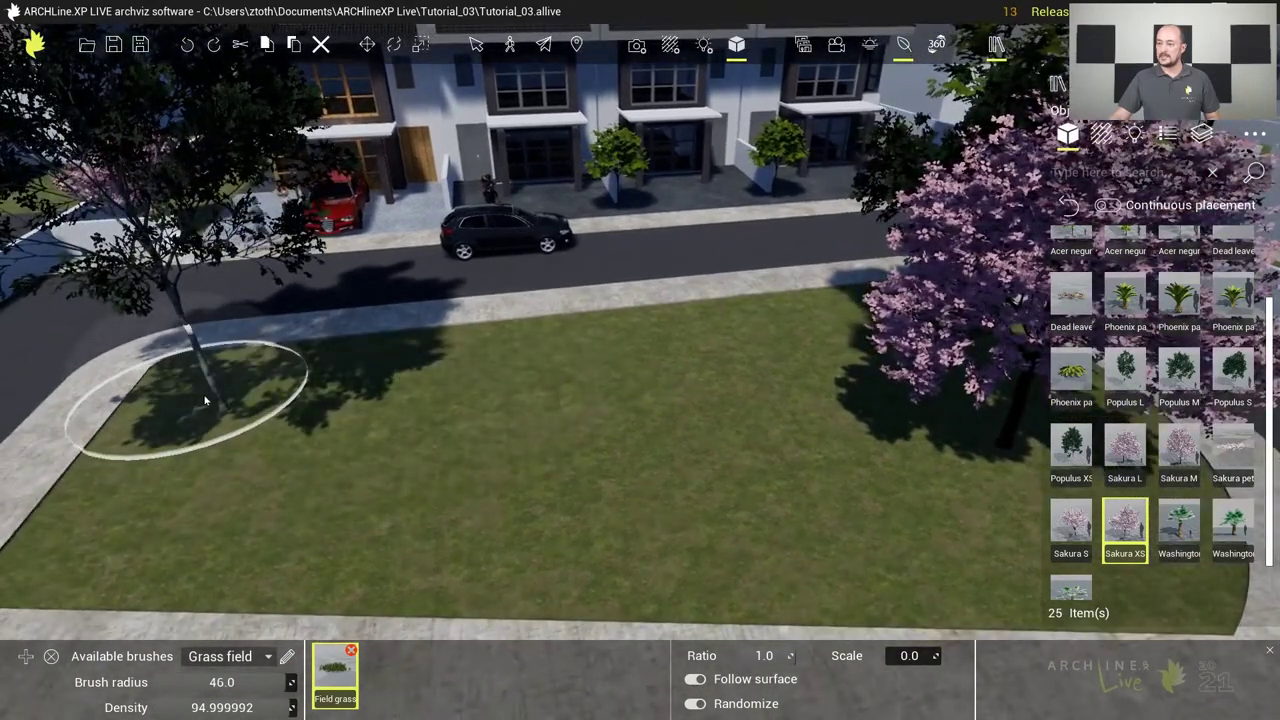
{"action": "mouse_move", "coordinate": [236, 391]}
{"action": "left_mouse_down"}
{"action": "mouse_move", "coordinate": [246, 421]}
{"action": "mouse_move", "coordinate": [158, 495]}
{"action": "mouse_move", "coordinate": [175, 525]}
{"action": "mouse_move", "coordinate": [230, 535]}
{"action": "mouse_move", "coordinate": [528, 509]}
{"action": "mouse_move", "coordinate": [686, 528]}
{"action": "mouse_move", "coordinate": [651, 528]}
{"action": "mouse_move", "coordinate": [366, 428]}
{"action": "mouse_move", "coordinate": [391, 387]}
{"action": "mouse_move", "coordinate": [372, 368]}
{"action": "mouse_move", "coordinate": [845, 327]}
{"action": "mouse_move", "coordinate": [551, 423]}
{"action": "left_mouse_up"}
{"action": "mouse_move", "coordinate": [551, 423]}
{"action": "right_mouse_down"}
{"action": "mouse_move", "coordinate": [500, 466]}
{"action": "mouse_move", "coordinate": [655, 451]}
{"action": "mouse_move", "coordinate": [620, 420]}
{"action": "mouse_move", "coordinate": [586, 529]}
{"action": "mouse_move", "coordinate": [576, 190]}
{"action": "right_mouse_up"}
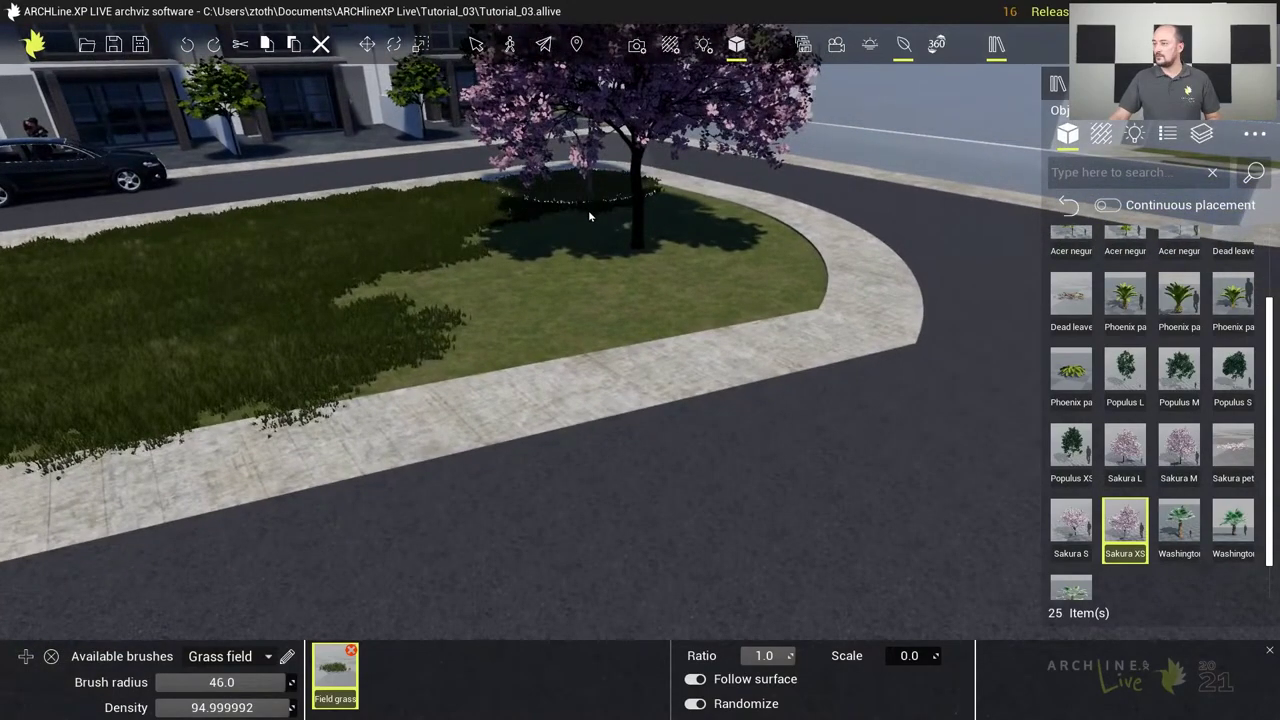
{"action": "mouse_move", "coordinate": [593, 221]}
{"action": "left_mouse_down"}
{"action": "mouse_move", "coordinate": [500, 260]}
{"action": "mouse_move", "coordinate": [426, 297]}
{"action": "mouse_move", "coordinate": [428, 309]}
{"action": "mouse_move", "coordinate": [489, 322]}
{"action": "mouse_move", "coordinate": [653, 288]}
{"action": "mouse_move", "coordinate": [641, 226]}
{"action": "mouse_move", "coordinate": [703, 252]}
{"action": "mouse_move", "coordinate": [699, 224]}
{"action": "mouse_move", "coordinate": [672, 214]}
{"action": "mouse_move", "coordinate": [724, 283]}
{"action": "mouse_move", "coordinate": [484, 309]}
{"action": "left_mouse_up"}
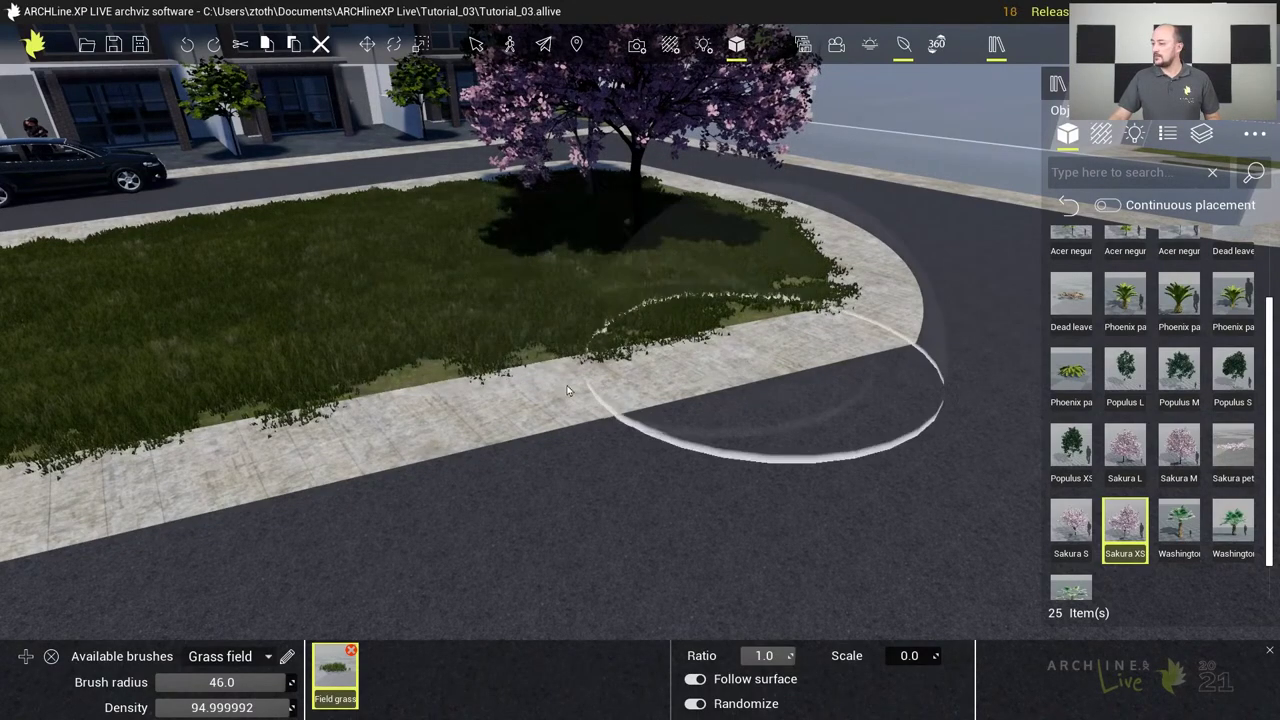
Switch to the Eraser brush with radius 12 and erase the grass spilling onto the sidewalk around the lawn's rounded end
{"action": "left_click", "coordinate": [269, 656]}
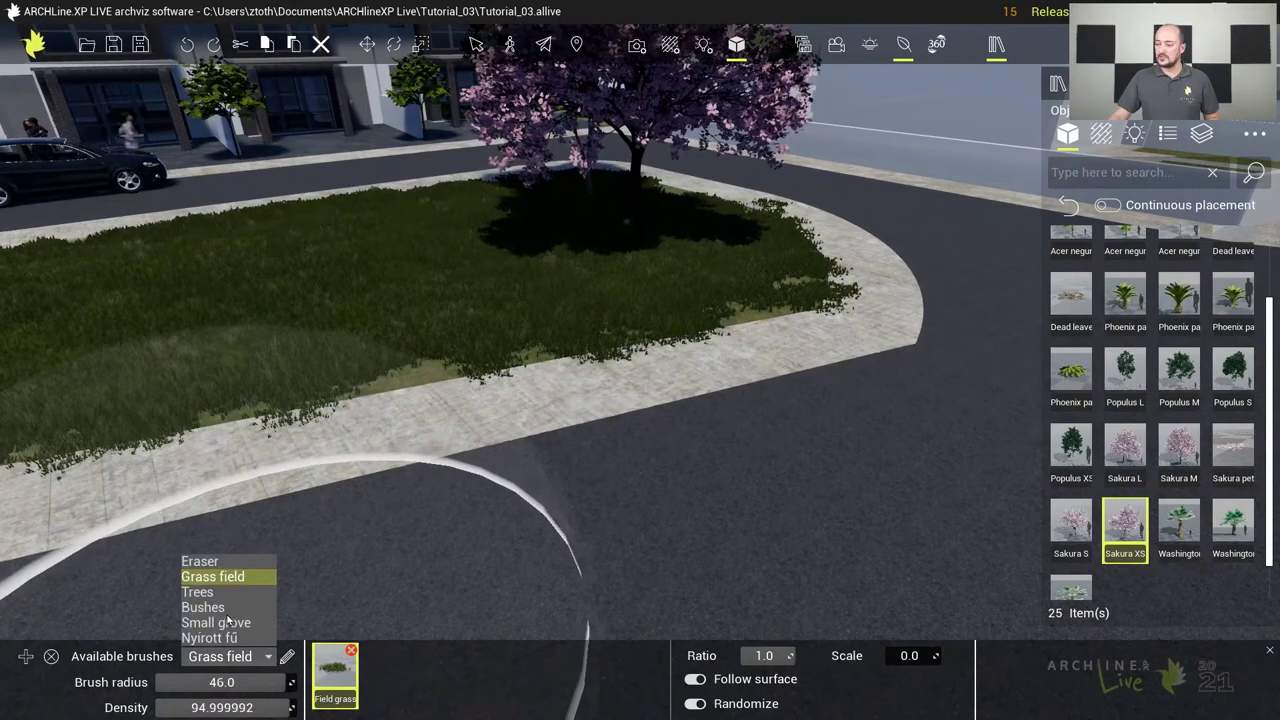
{"action": "left_click", "coordinate": [199, 561]}
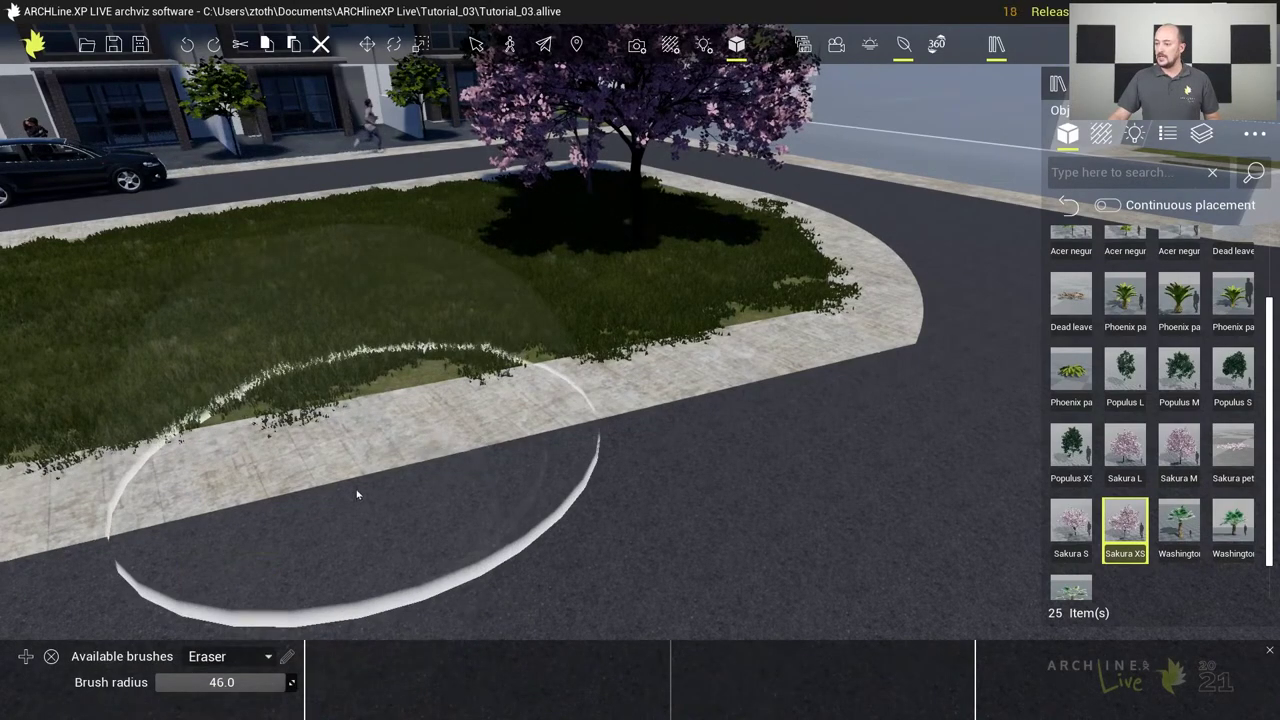
{"action": "left_click_drag", "start_coordinate": [222, 682], "coordinate": [187, 682]}
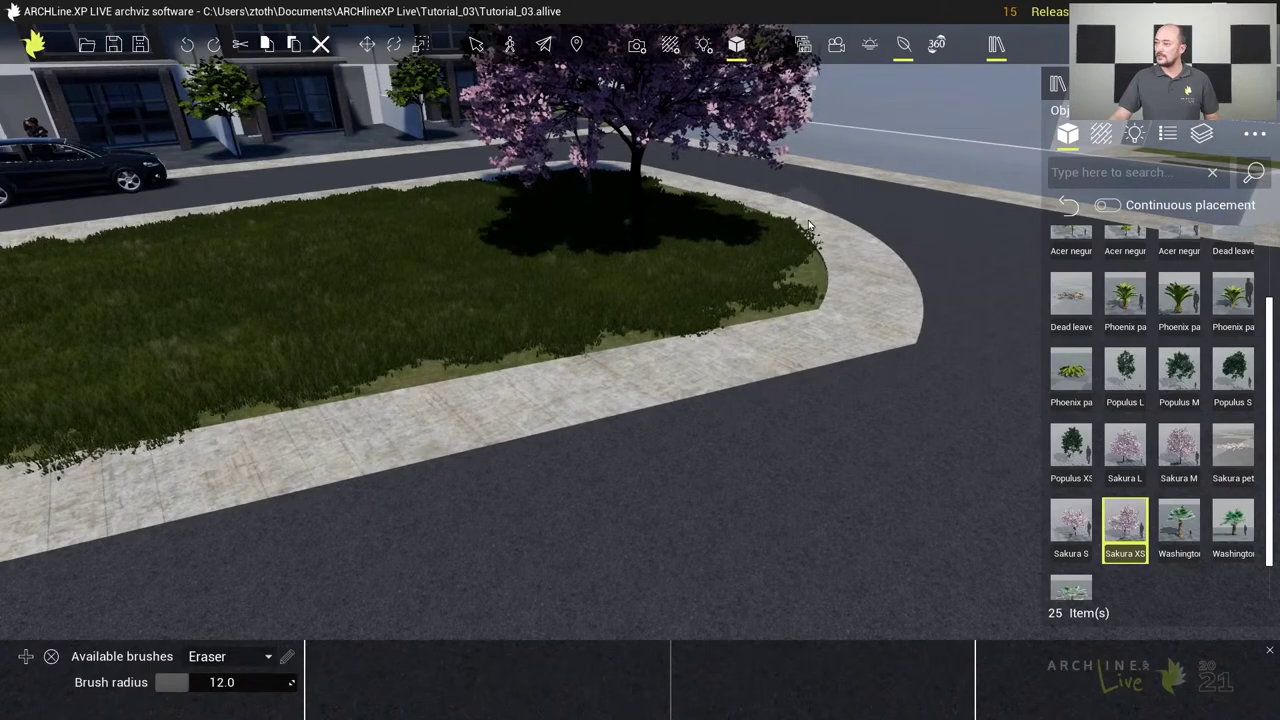
{"action": "mouse_move", "coordinate": [612, 372]}
{"action": "right_mouse_down"}
{"action": "mouse_move", "coordinate": [406, 409]}
{"action": "mouse_move", "coordinate": [349, 374]}
{"action": "right_mouse_up"}
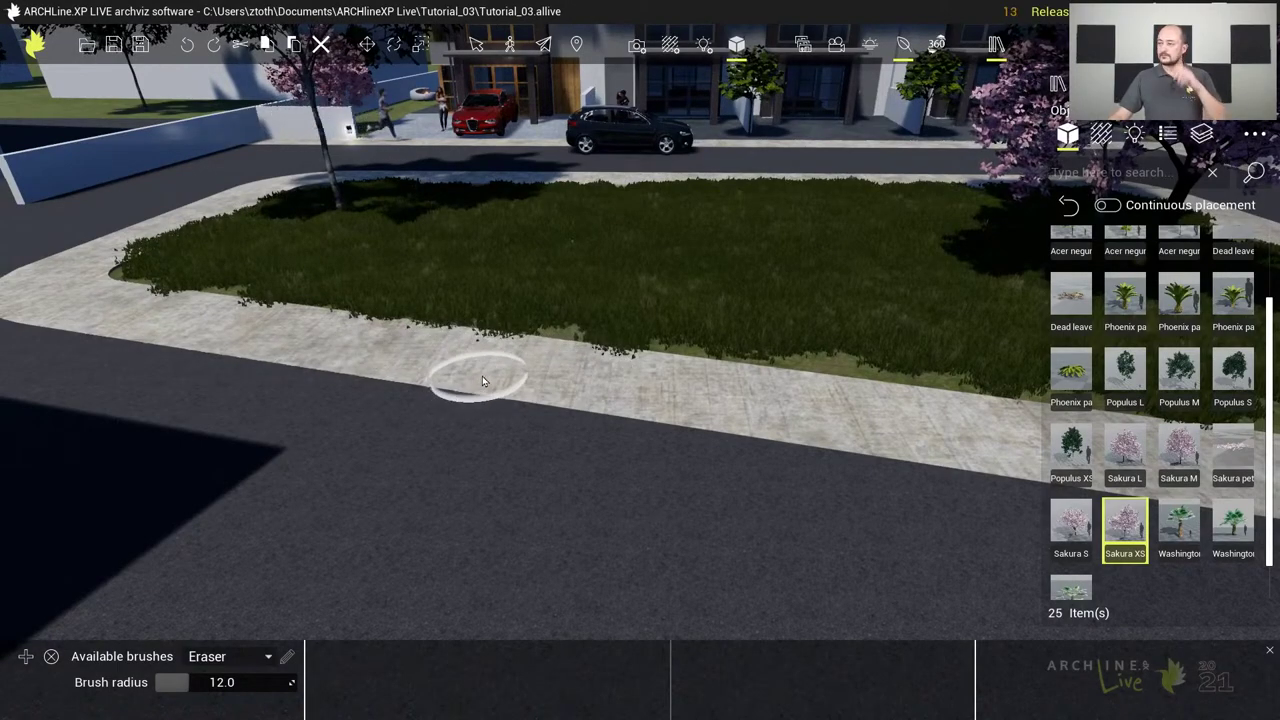
{"action": "right_click_drag", "start_coordinate": [523, 277], "coordinate": [523, 337]}
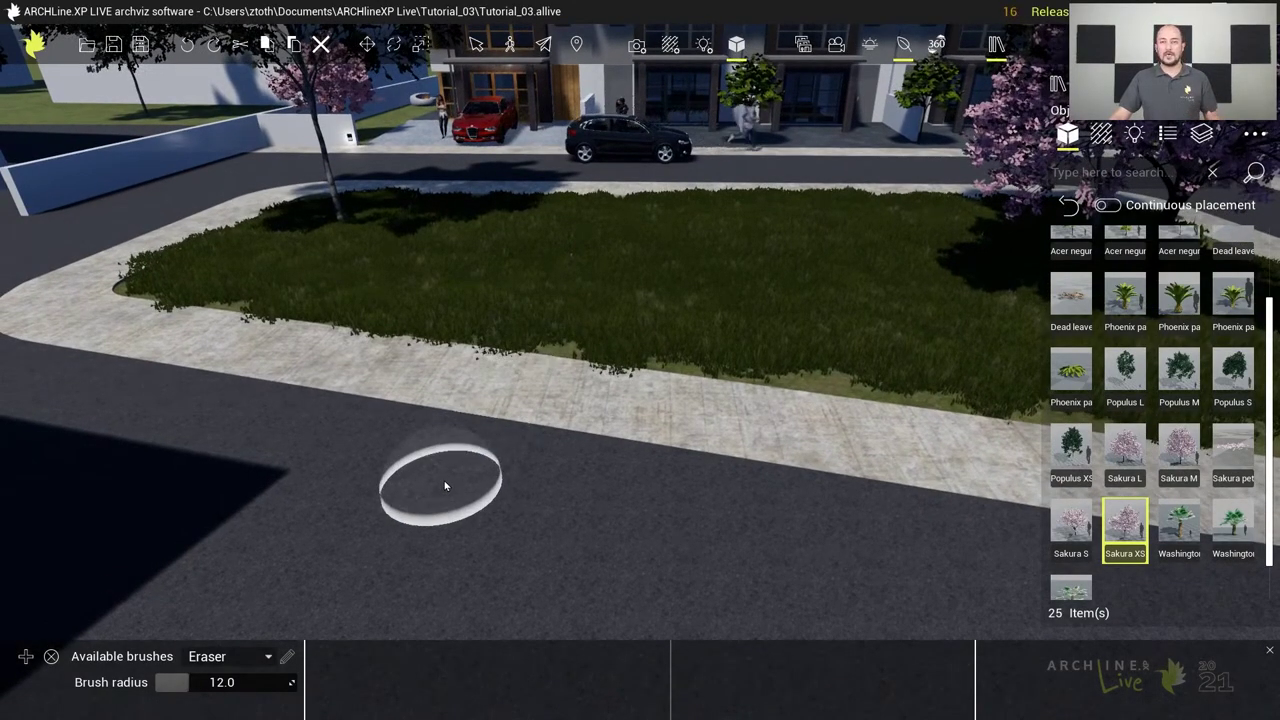
Choose the Bushes brush and paint bog myrtle bushes along the lawn edge facing the houses
{"action": "left_click", "coordinate": [268, 657]}
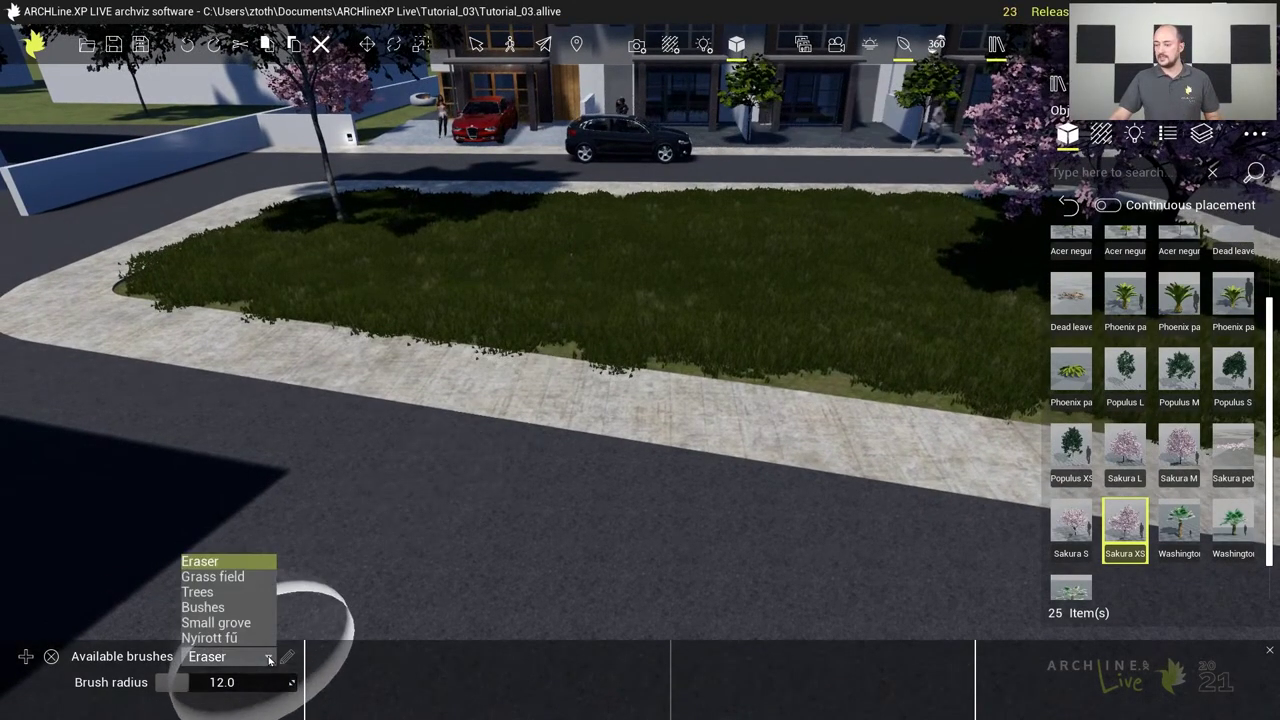
{"action": "left_click", "coordinate": [203, 607]}
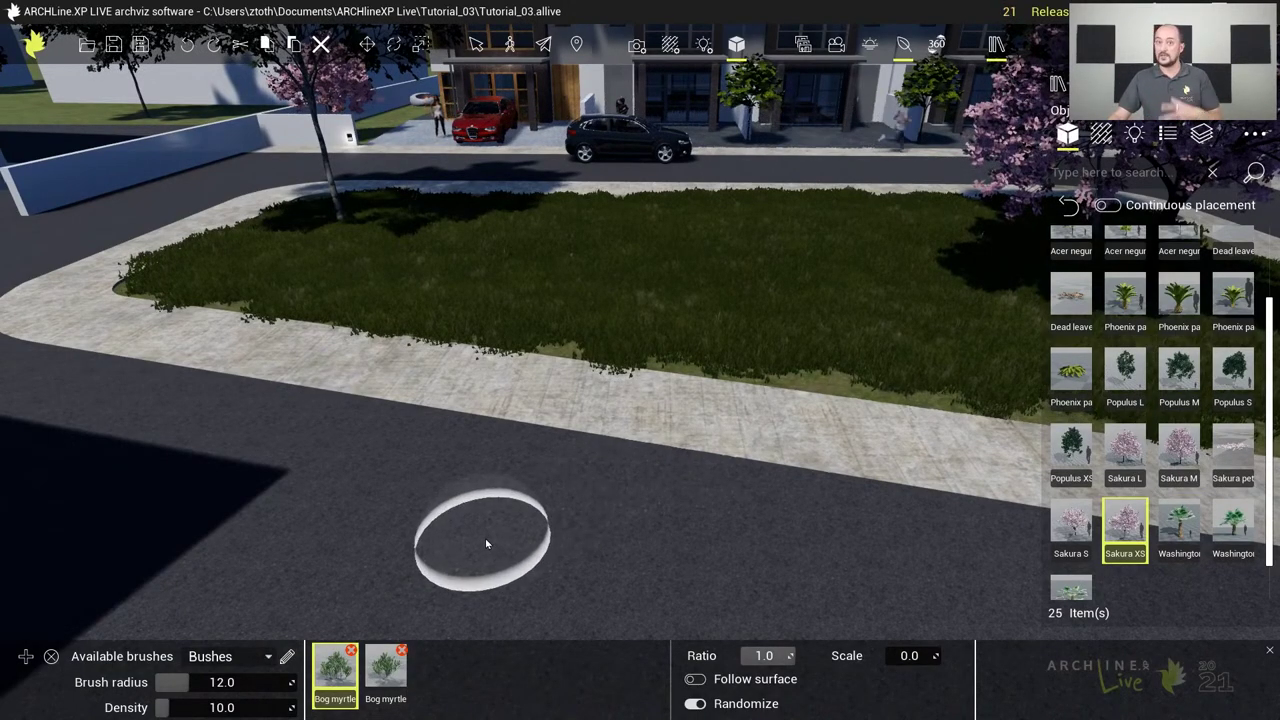
{"action": "left_click", "coordinate": [375, 665]}
{"action": "scroll", "coordinate": [360, 258], "scroll_direction": "up", "scroll_amount": 3}
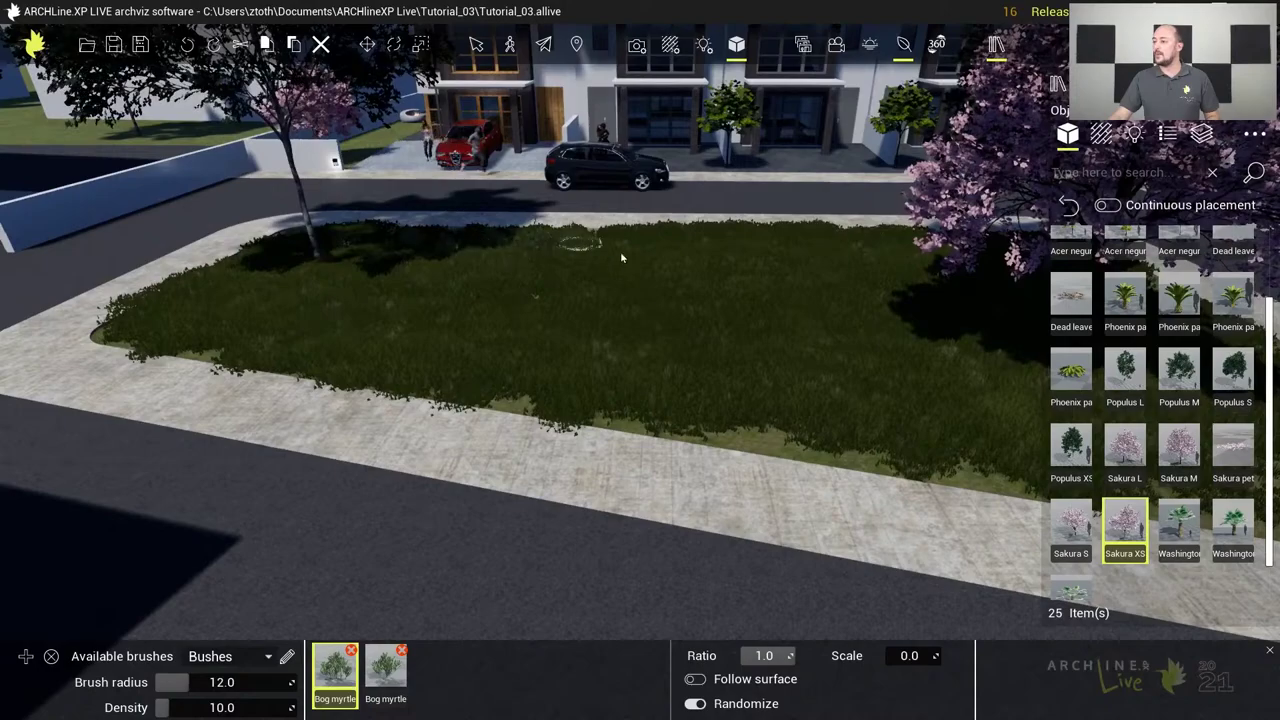
{"action": "left_click", "coordinate": [830, 323]}
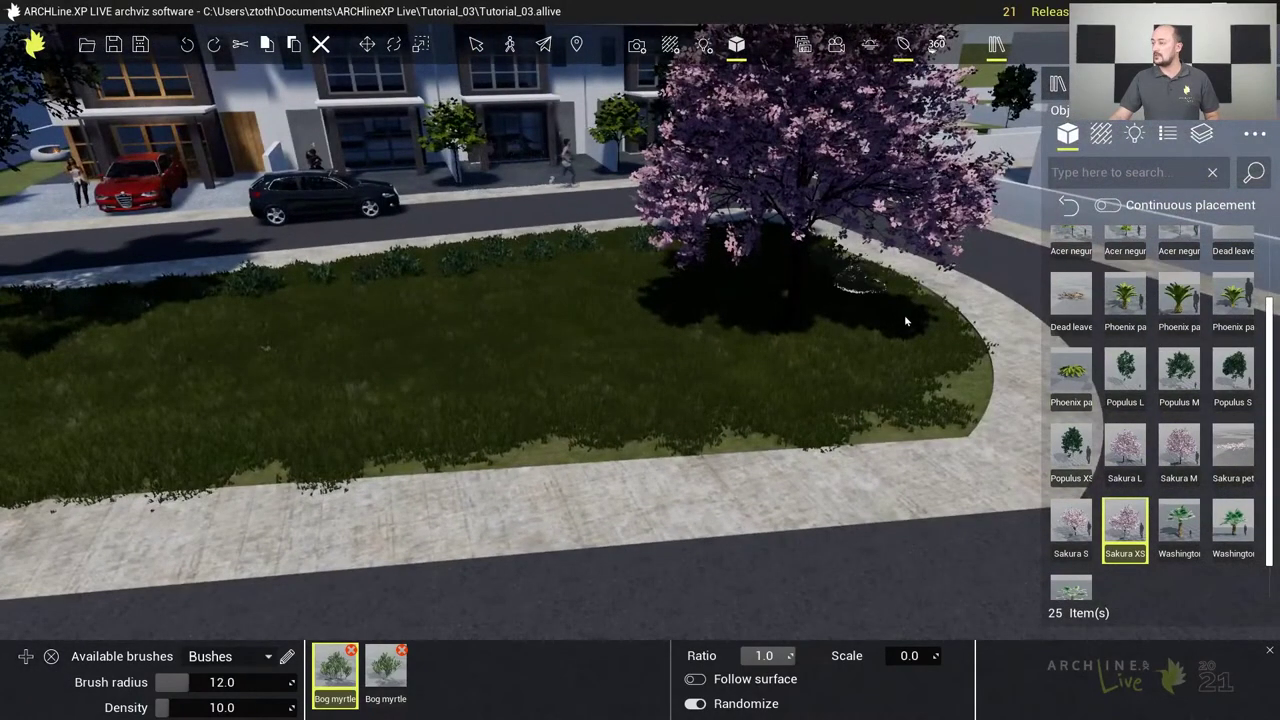
Continue the bog myrtle bushes along the near lawn edge and around the corner to the tree by the road bend
{"action": "mouse_move", "coordinate": [880, 401]}
{"action": "left_mouse_down"}
{"action": "mouse_move", "coordinate": [614, 429]}
{"action": "mouse_move", "coordinate": [78, 452]}
{"action": "left_mouse_up"}
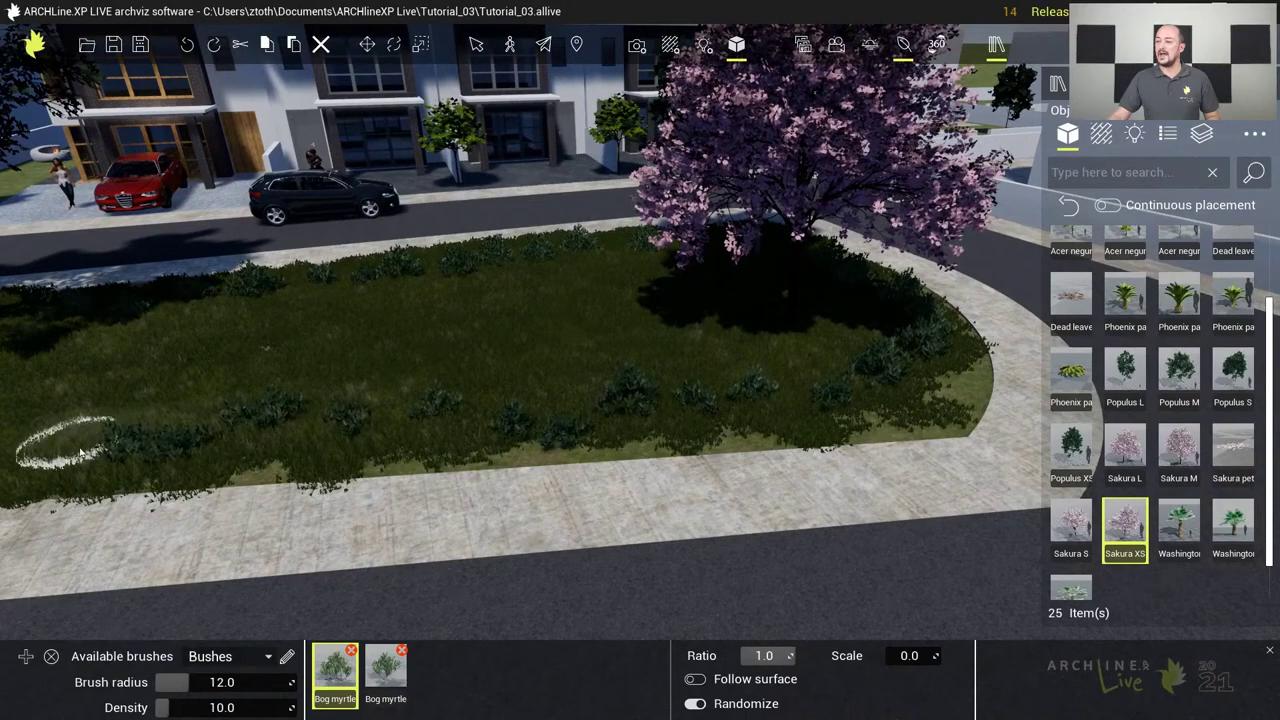
{"action": "right_click_drag", "start_coordinate": [198, 404], "coordinate": [343, 428]}
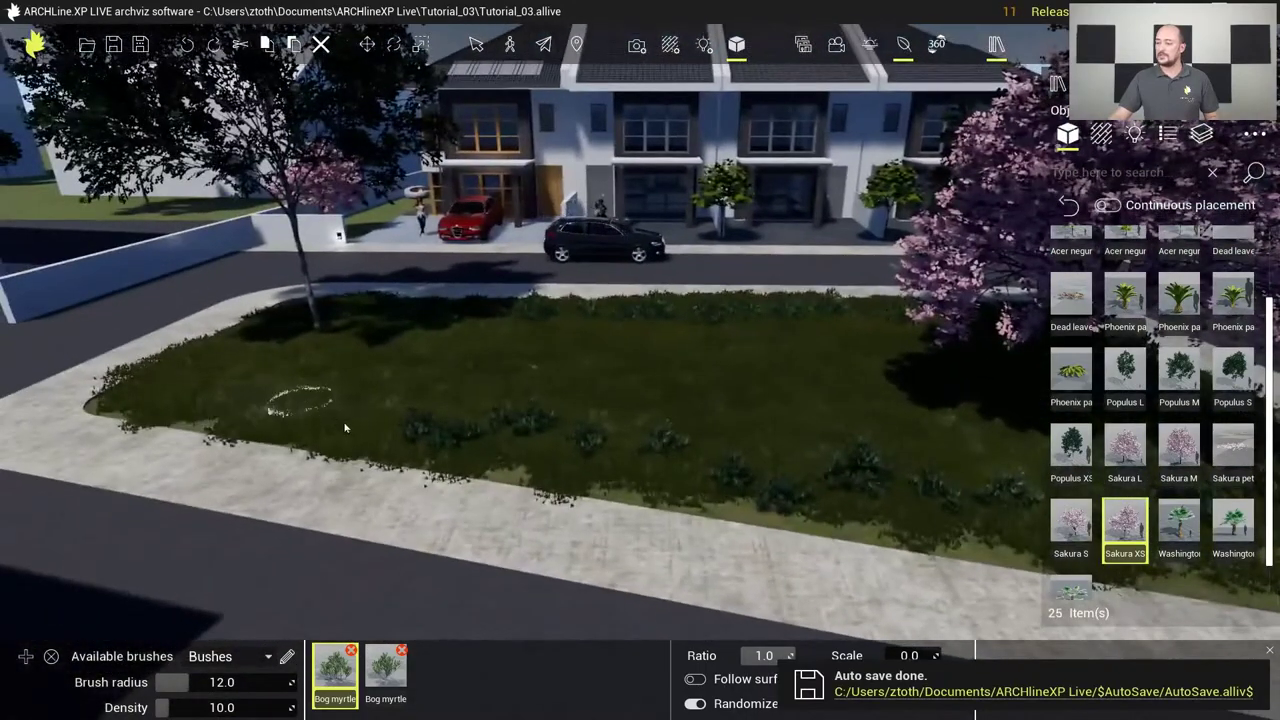
{"action": "mouse_move", "coordinate": [306, 424]}
{"action": "left_mouse_down"}
{"action": "mouse_move", "coordinate": [205, 393]}
{"action": "mouse_move", "coordinate": [195, 370]}
{"action": "mouse_move", "coordinate": [265, 345]}
{"action": "left_mouse_up"}
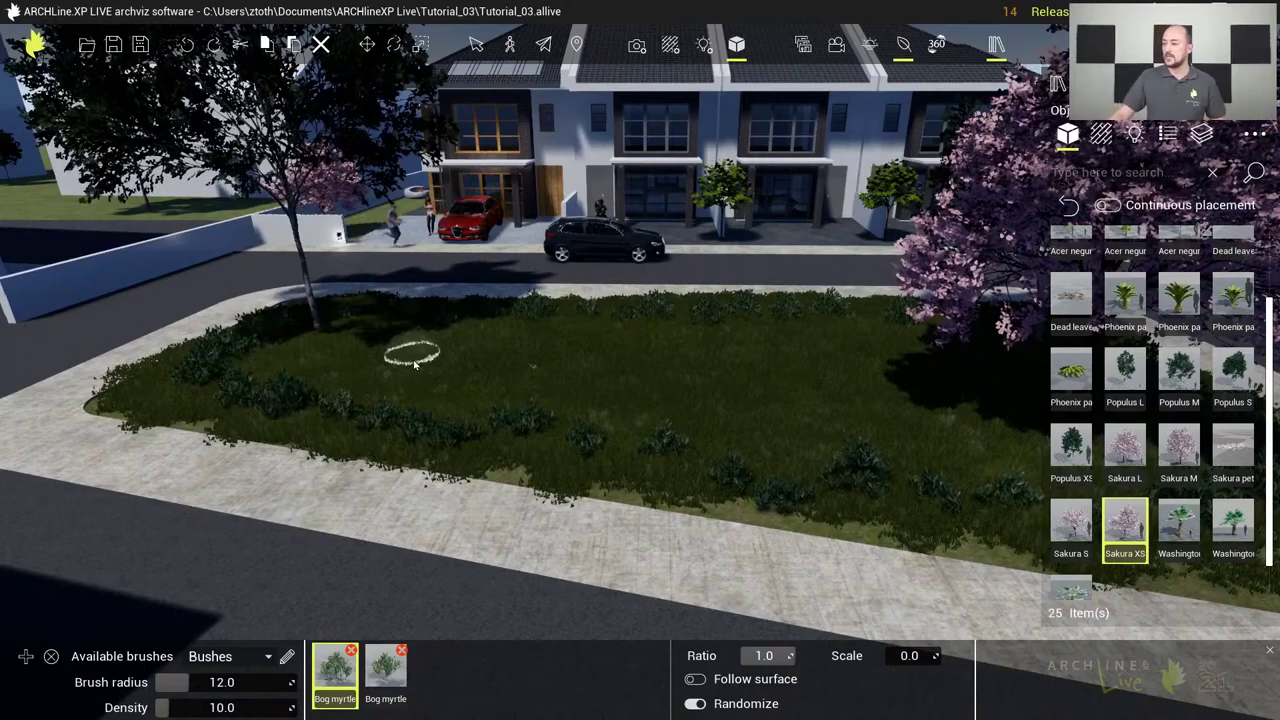
Paint a row of trees along the walled grass strip beside the neighbouring building using the Small grove brush at radius 23
{"action": "right_click_drag", "start_coordinate": [436, 374], "coordinate": [606, 283]}
{"action": "right_click_drag", "start_coordinate": [789, 440], "coordinate": [680, 180]}
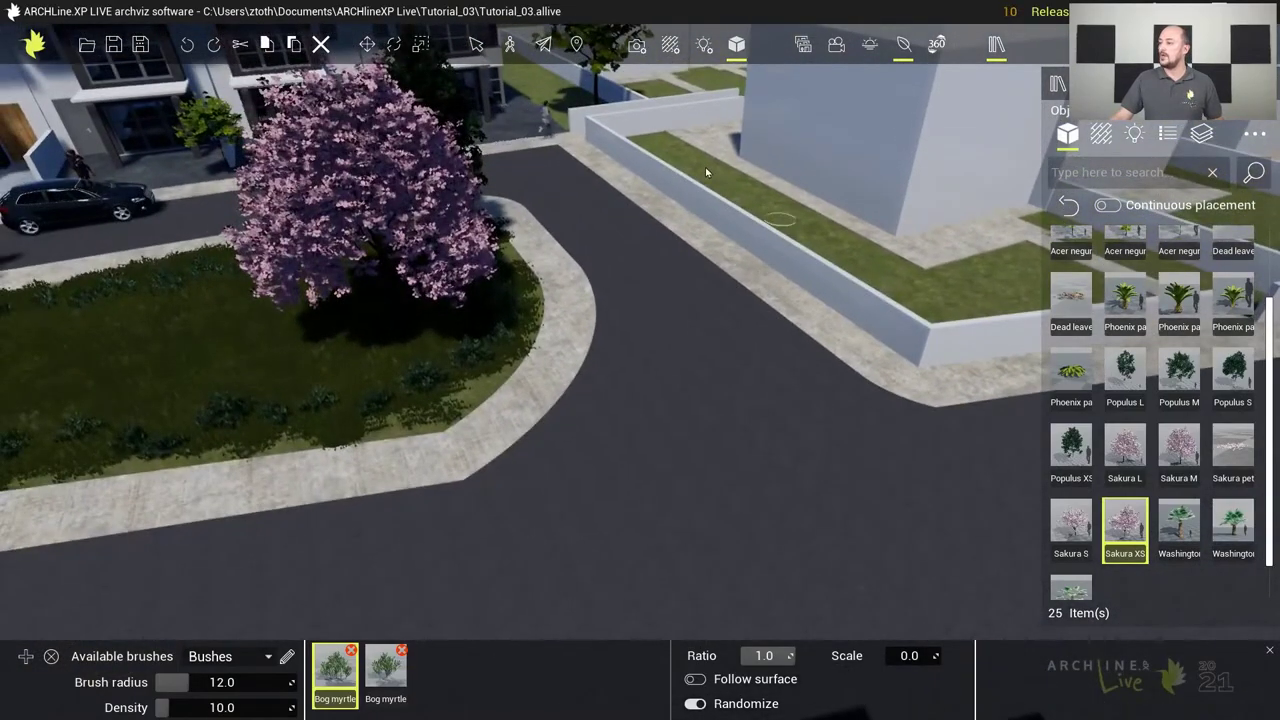
{"action": "left_click", "coordinate": [268, 656]}
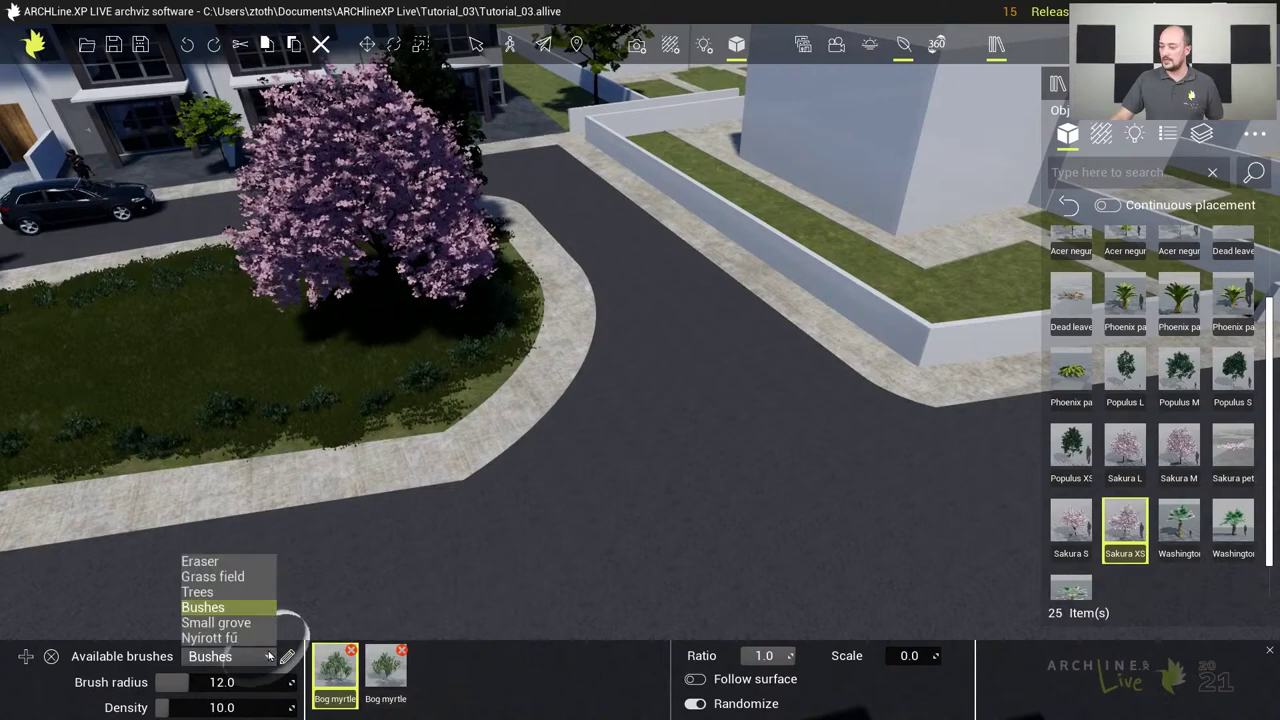
{"action": "left_click", "coordinate": [232, 628]}
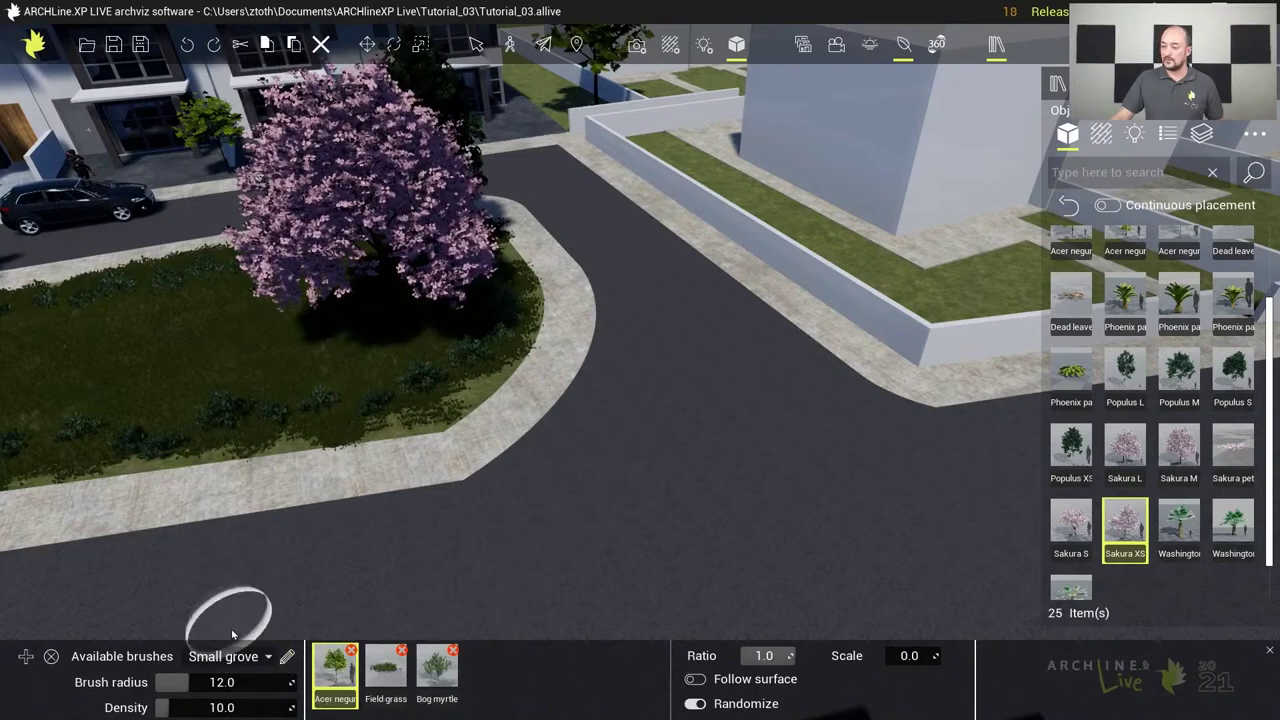
{"action": "scroll", "coordinate": [205, 682], "scroll_direction": "up", "scroll_amount": 3}
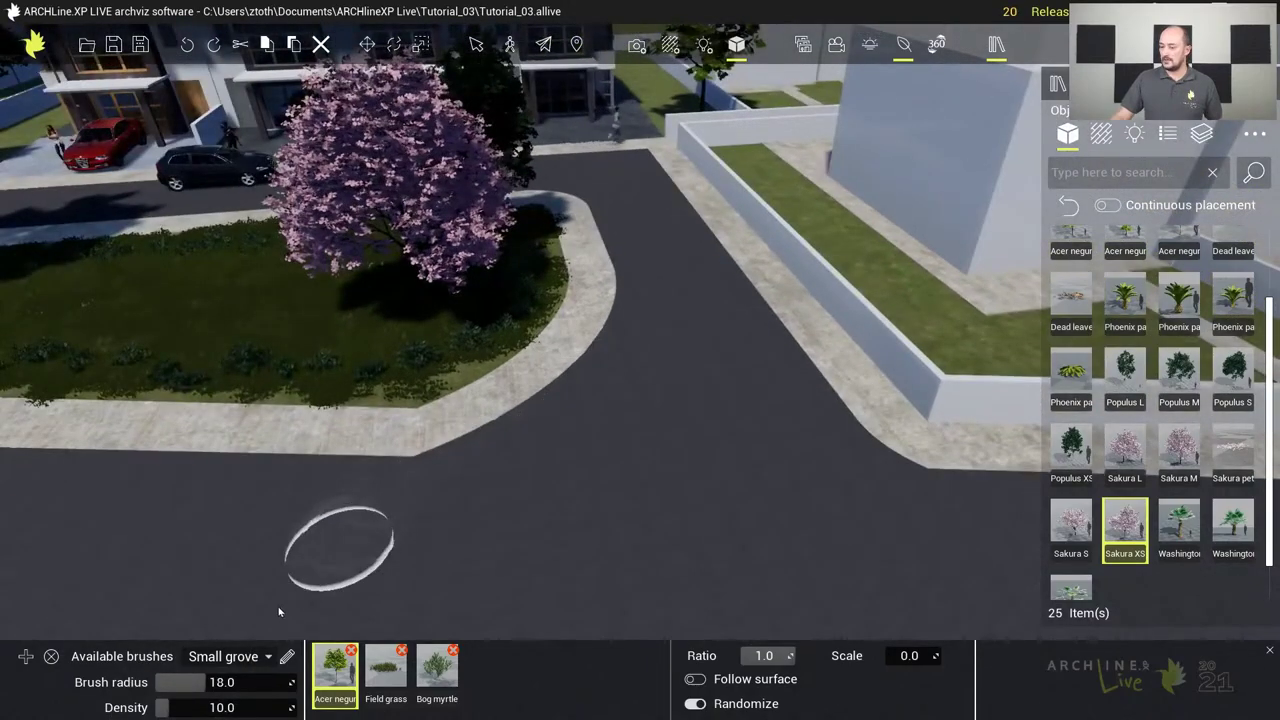
{"action": "scroll", "coordinate": [222, 682], "scroll_direction": "up", "scroll_amount": 1}
{"action": "scroll", "coordinate": [222, 682], "scroll_direction": "up", "scroll_amount": 4}
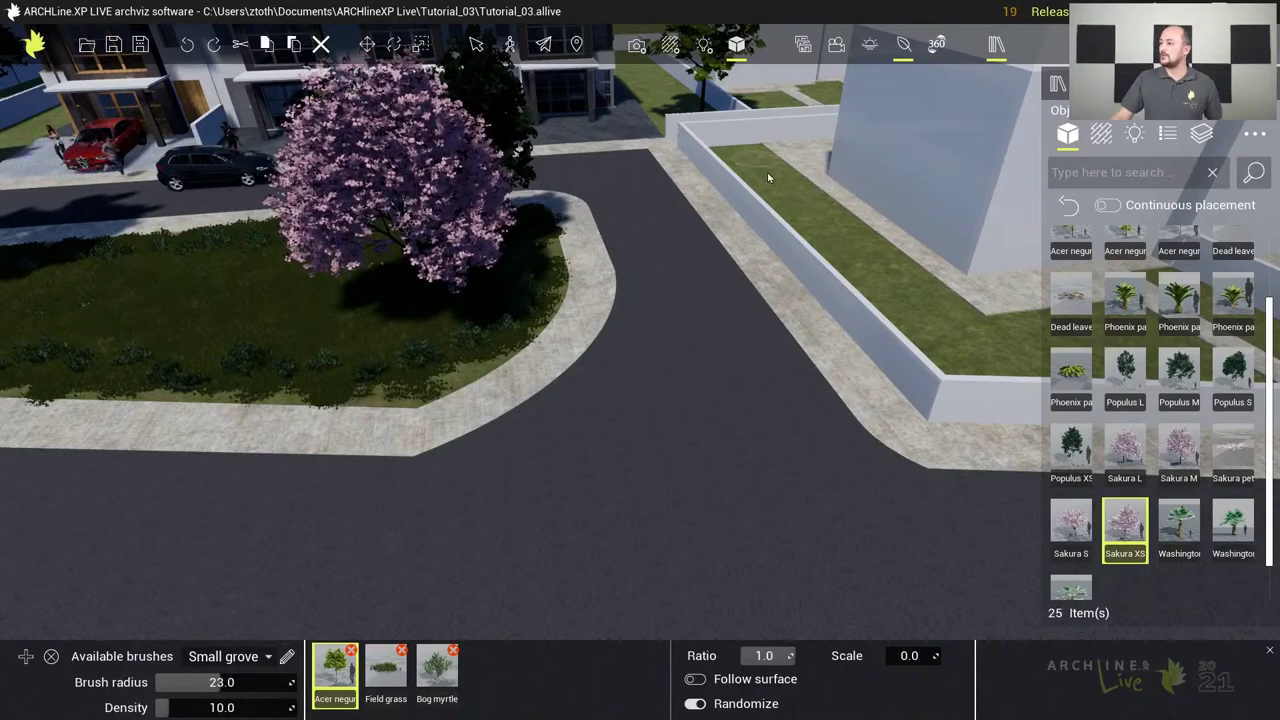
{"action": "left_click_drag", "start_coordinate": [786, 195], "coordinate": [796, 212]}
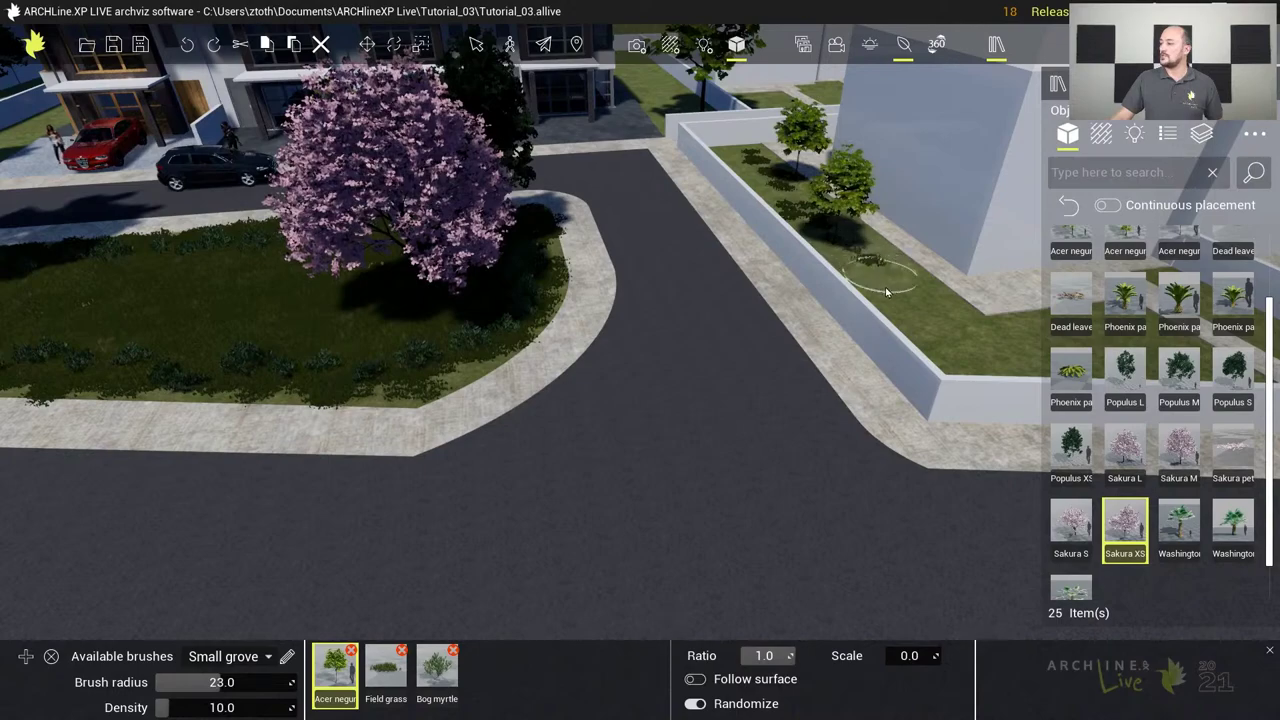
{"action": "left_click_drag", "start_coordinate": [912, 313], "coordinate": [943, 337]}
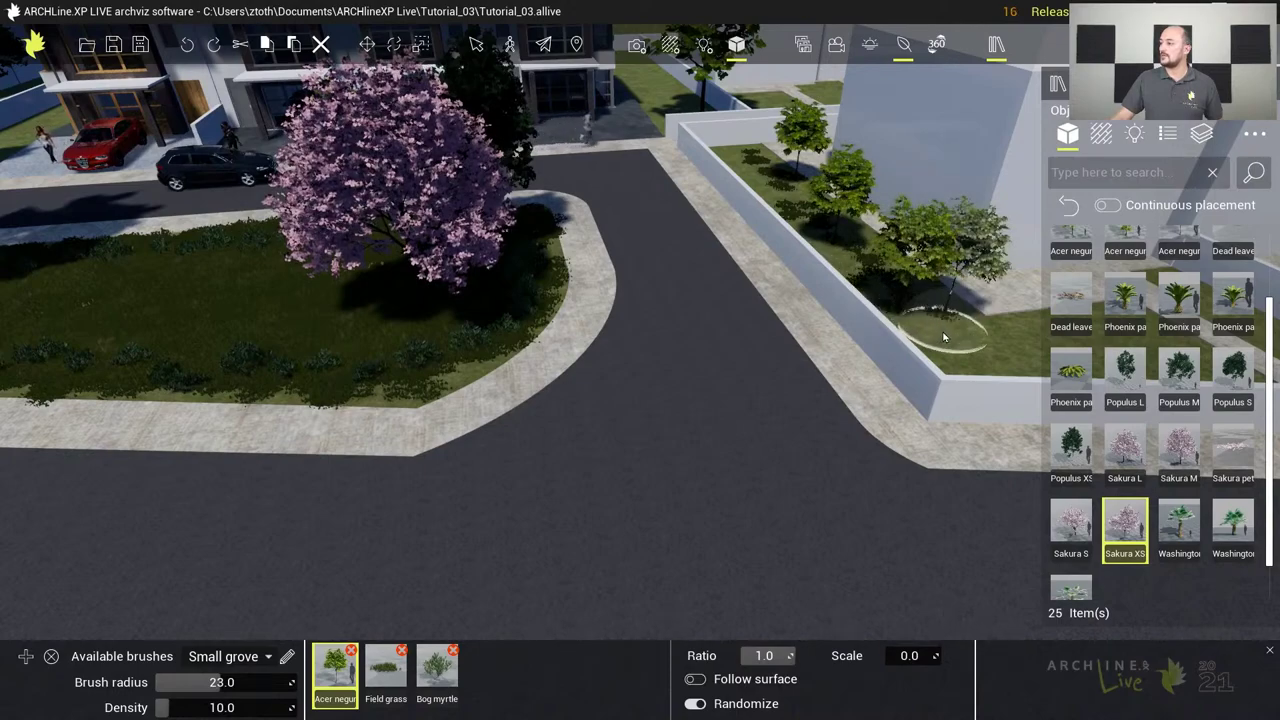
{"action": "mouse_move", "coordinate": [330, 680]}
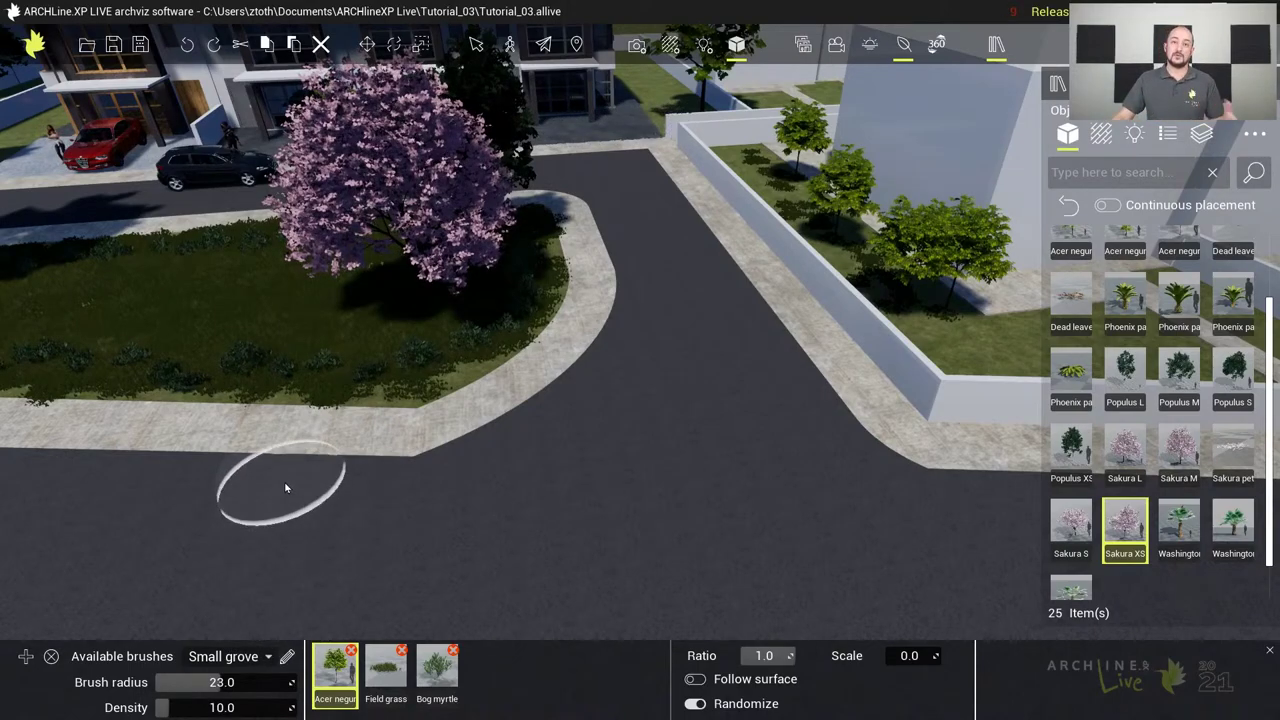
Leave foliage painting, recall the saved 03 Street view and look down on the corner house's side garden with the fire pit
{"action": "right_click_drag", "start_coordinate": [172, 290], "coordinate": [663, 374]}
{"action": "right_click_drag", "start_coordinate": [172, 290], "coordinate": [358, 348]}
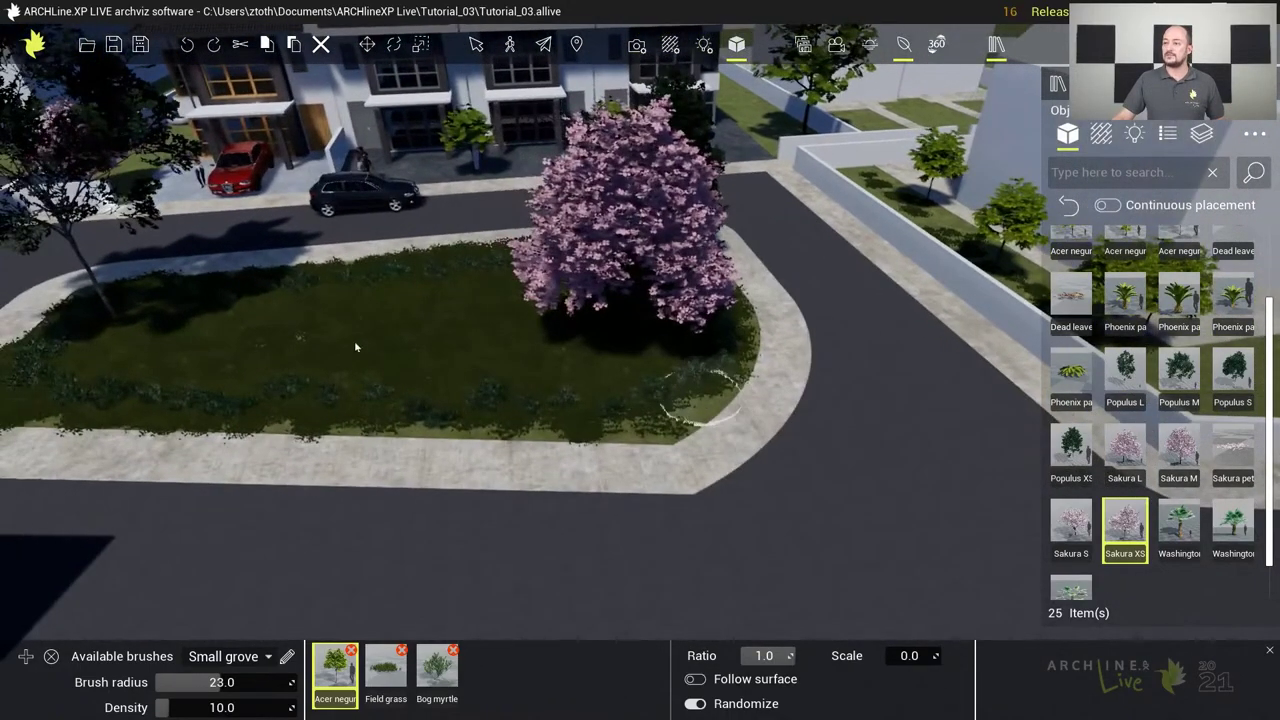
{"action": "left_click", "coordinate": [903, 48]}
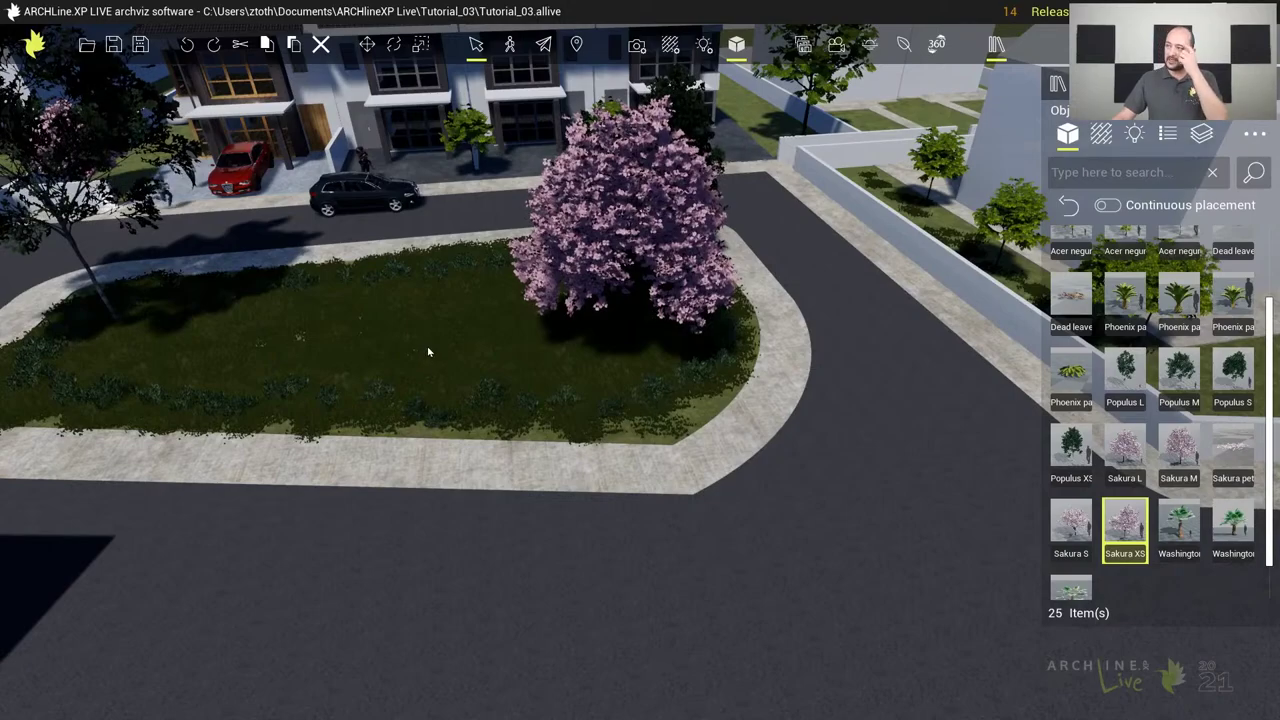
{"action": "left_click", "coordinate": [803, 44]}
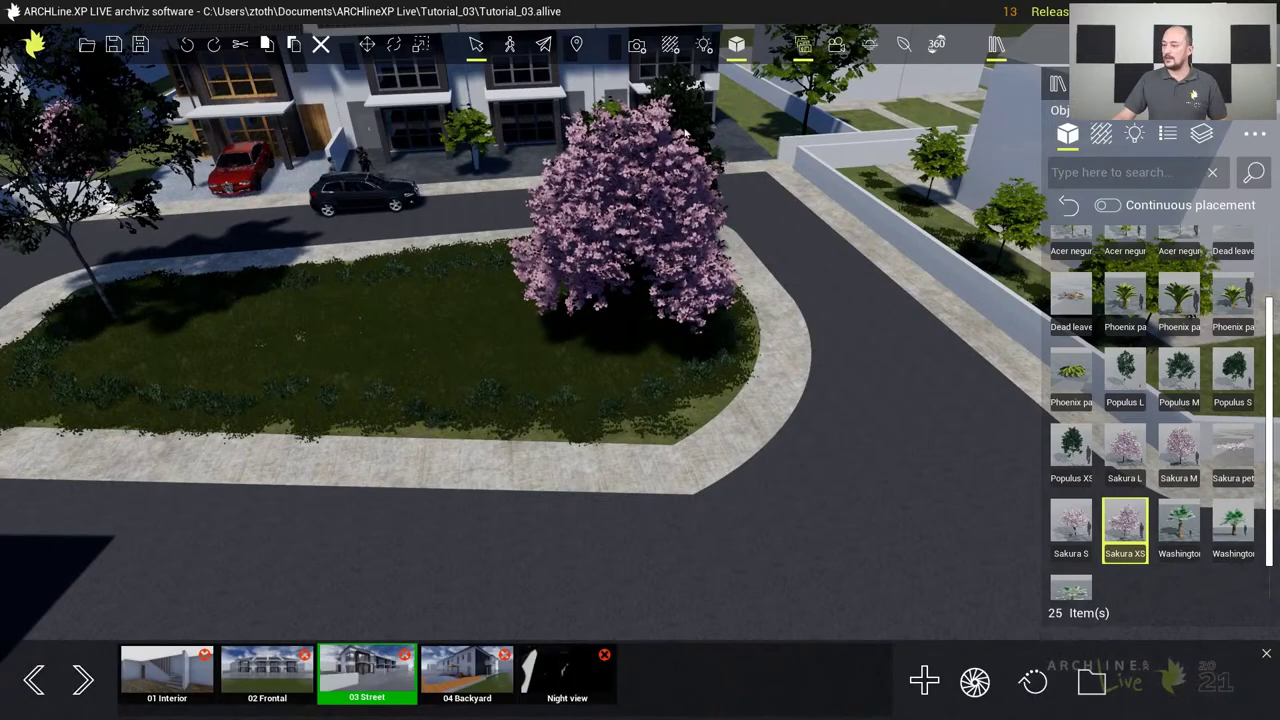
{"action": "left_click", "coordinate": [363, 680]}
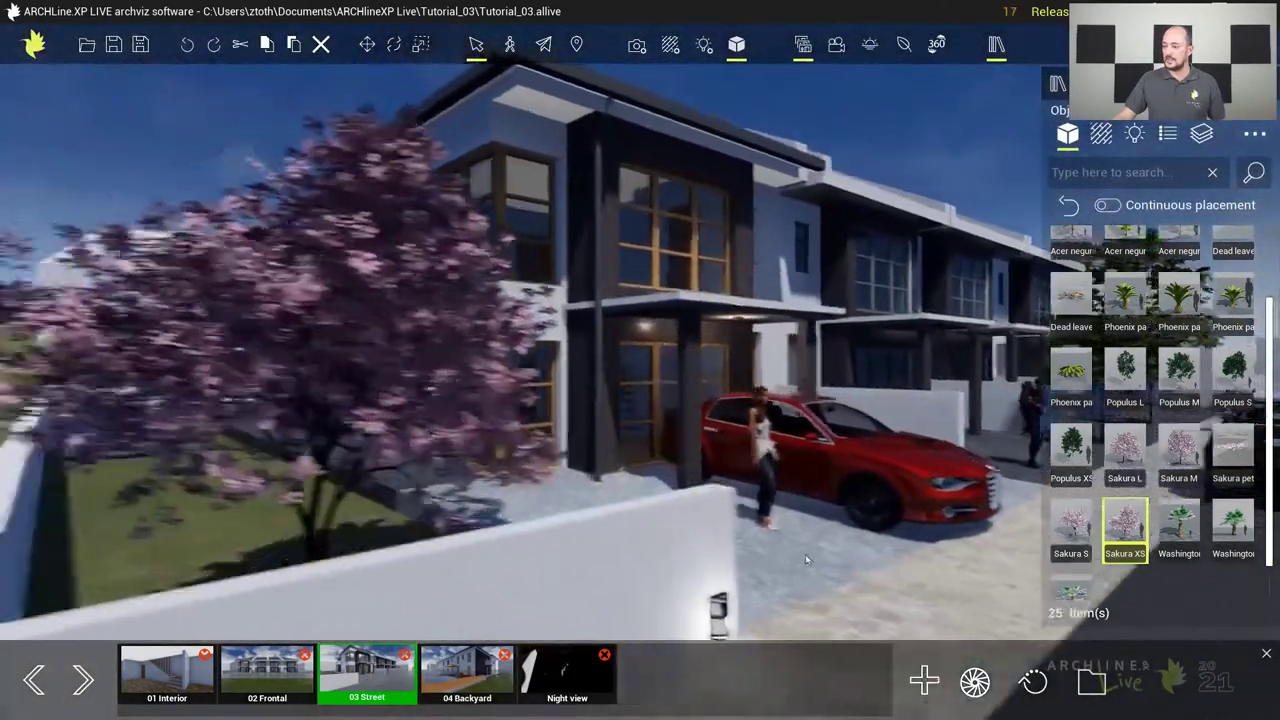
{"action": "left_click_drag", "start_coordinate": [805, 554], "coordinate": [496, 472]}
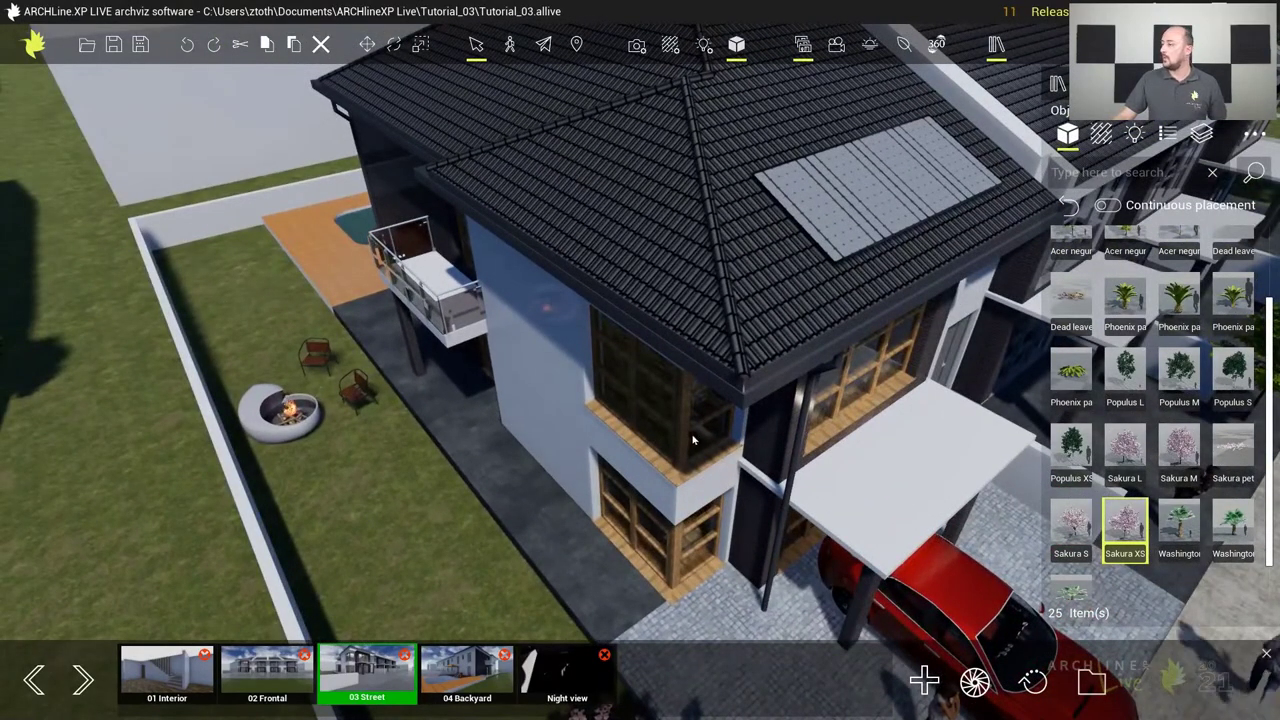
Reopen foliage painting, create a new brush and name it "Mown grass area"
{"action": "left_click", "coordinate": [906, 46]}
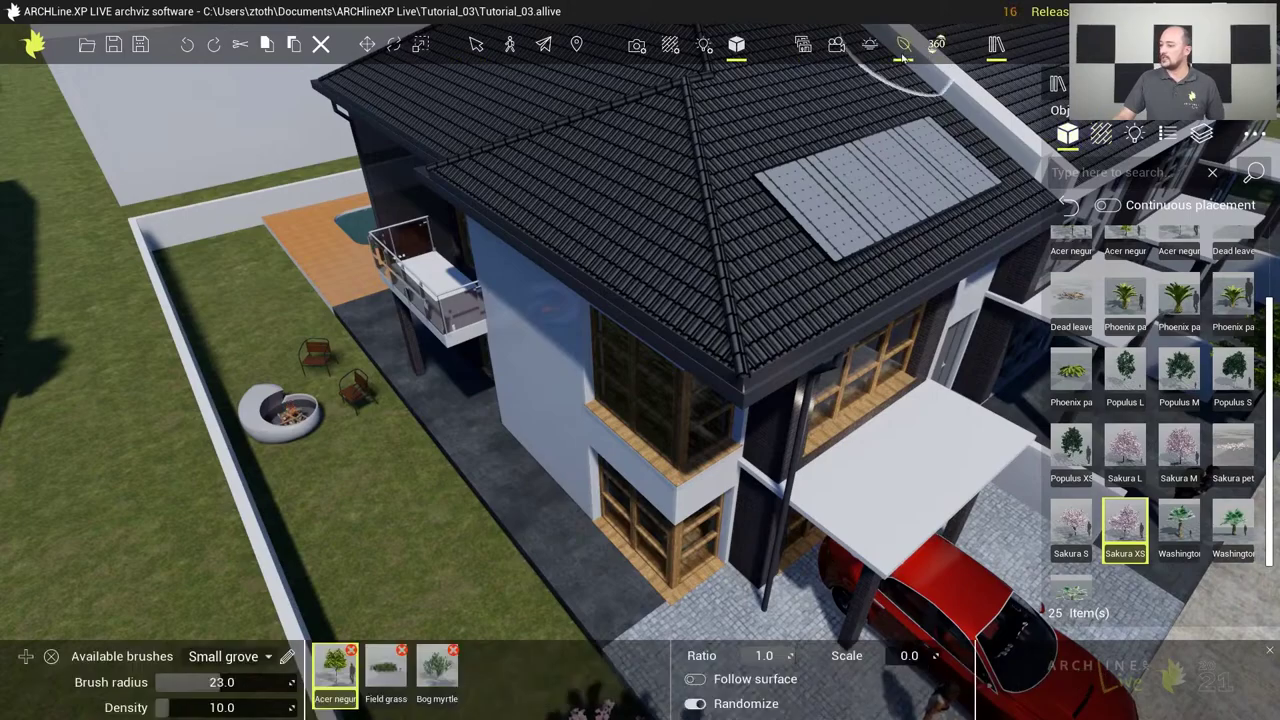
{"action": "left_click", "coordinate": [265, 657]}
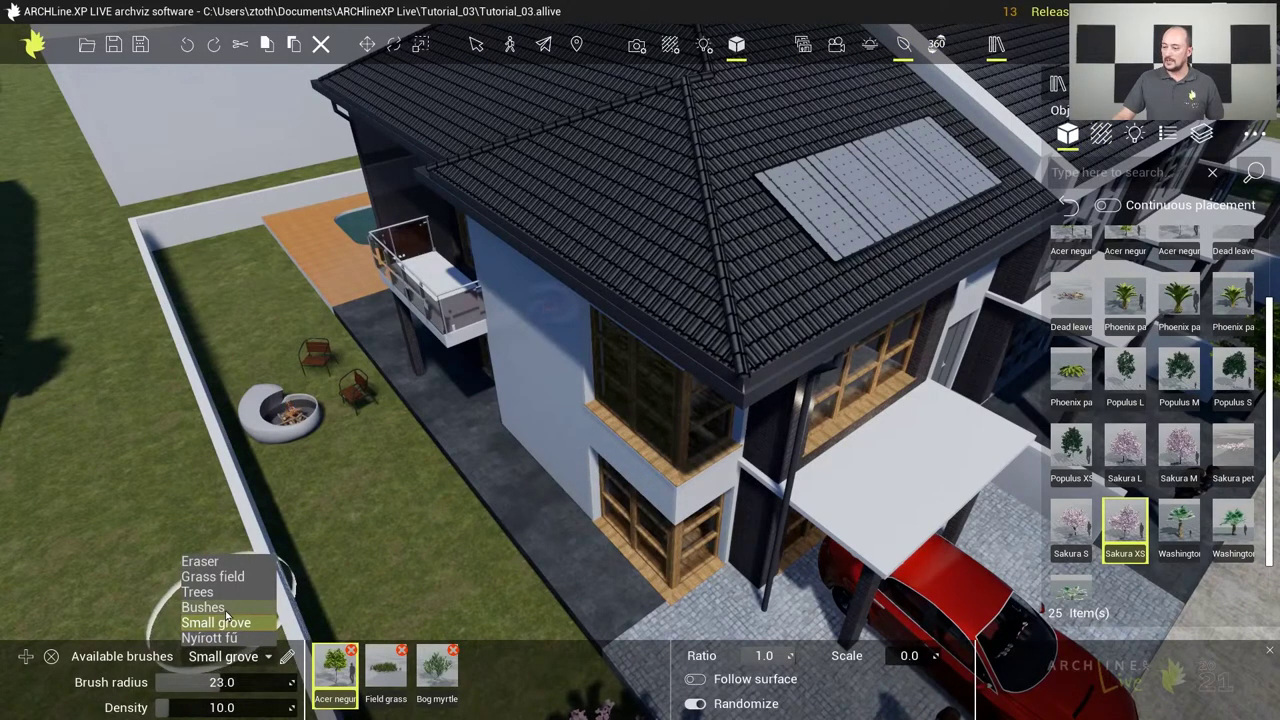
{"action": "left_click", "coordinate": [218, 577]}
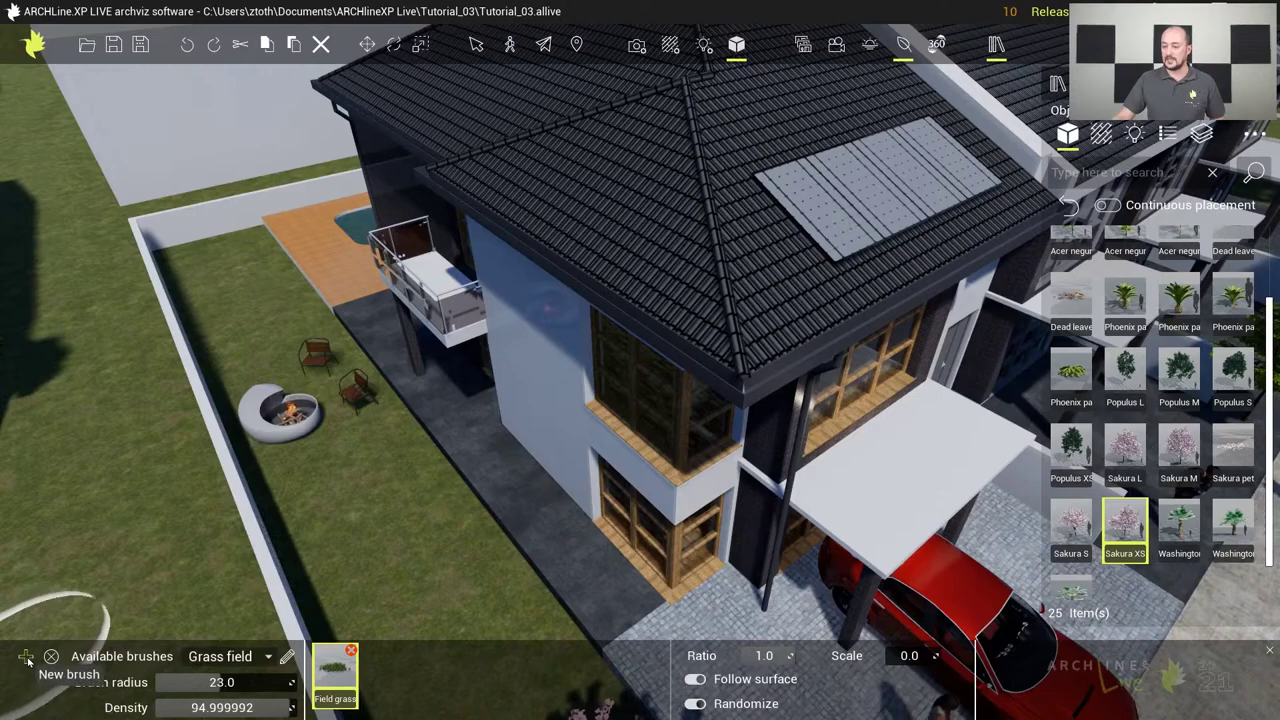
{"action": "left_click", "coordinate": [27, 659]}
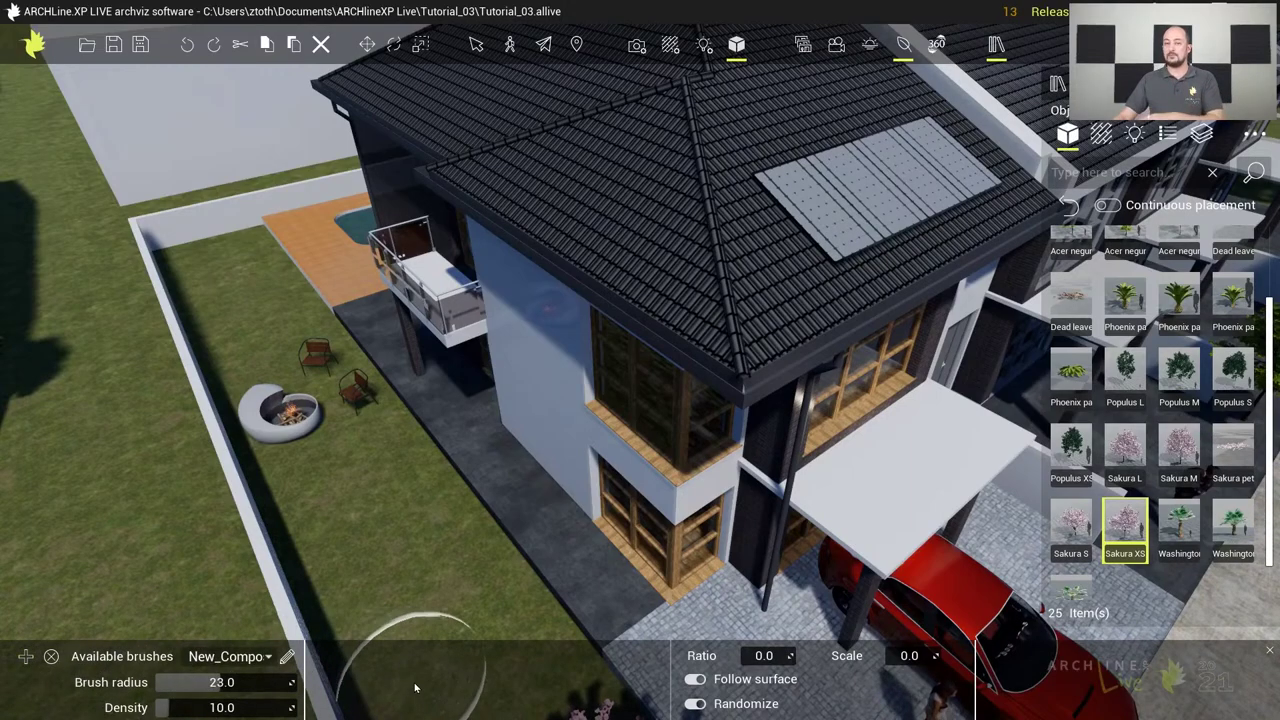
{"action": "left_click", "coordinate": [266, 657]}
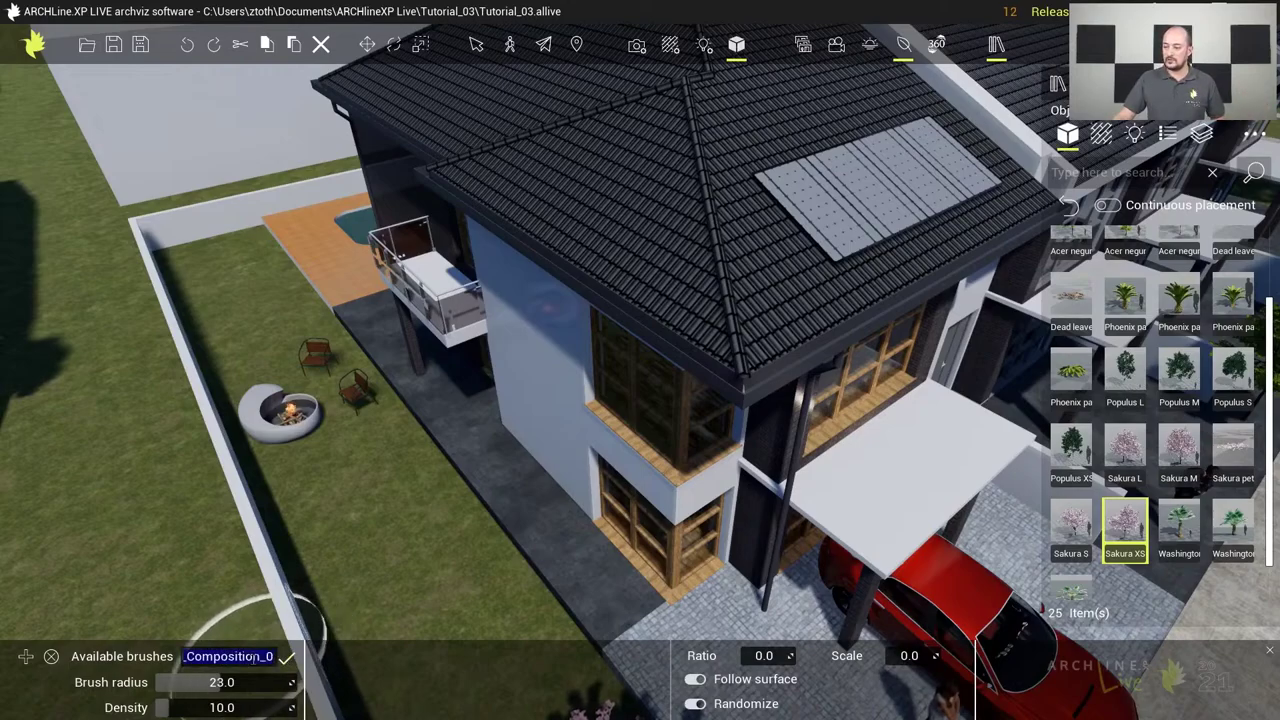
{"action": "type", "text": "Mown grass"}
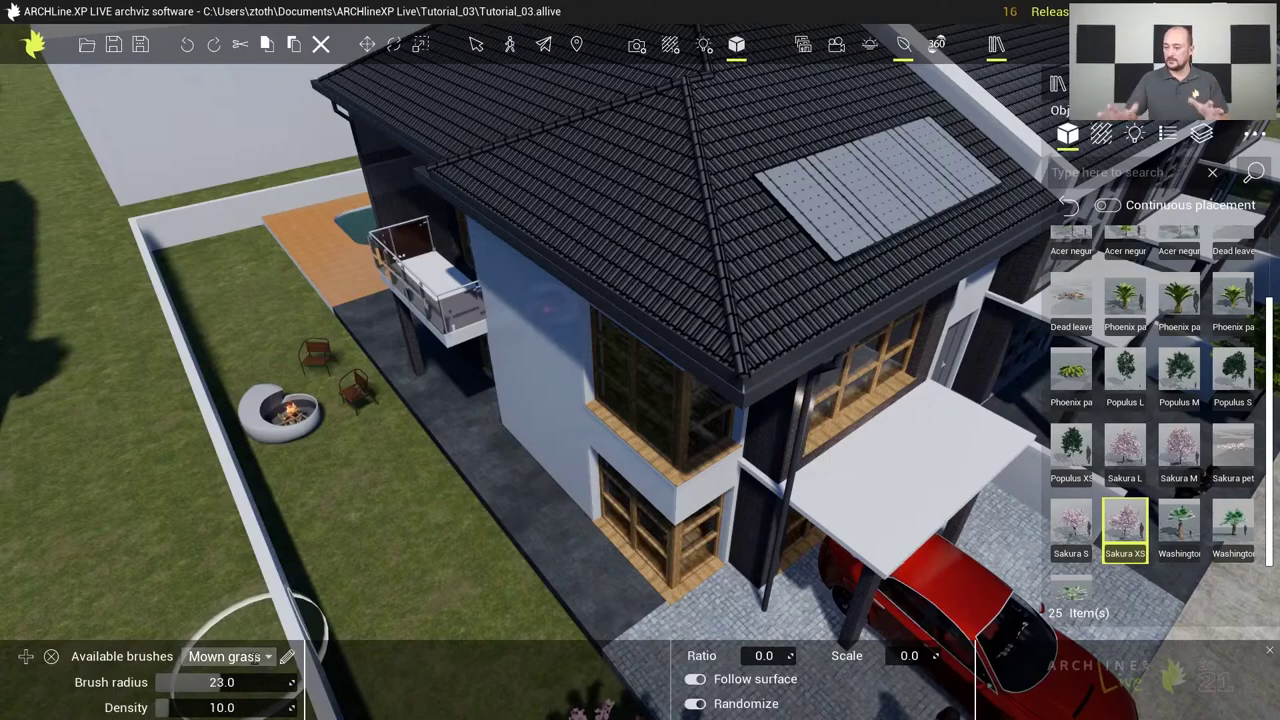
Leave foliage painting, open the Plants category of the object library and find the mown grass and field grass items
{"action": "mouse_move", "coordinate": [1179, 300]}
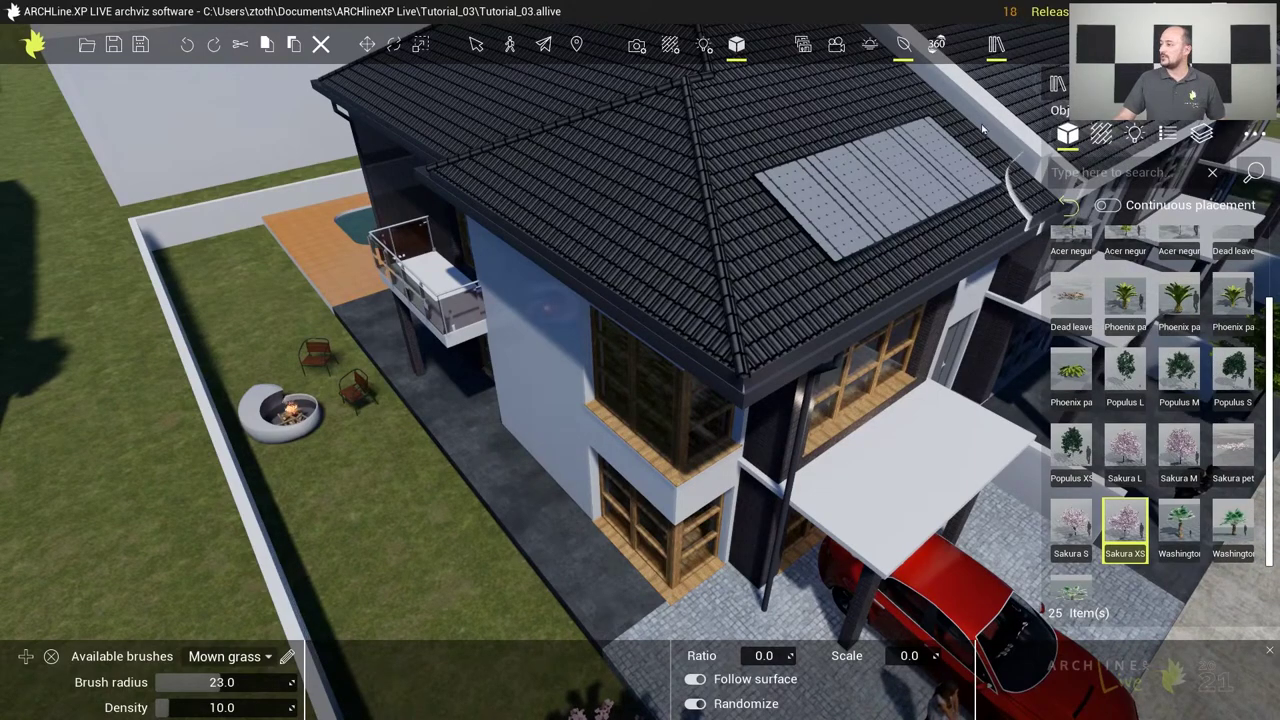
{"action": "left_click", "coordinate": [904, 48]}
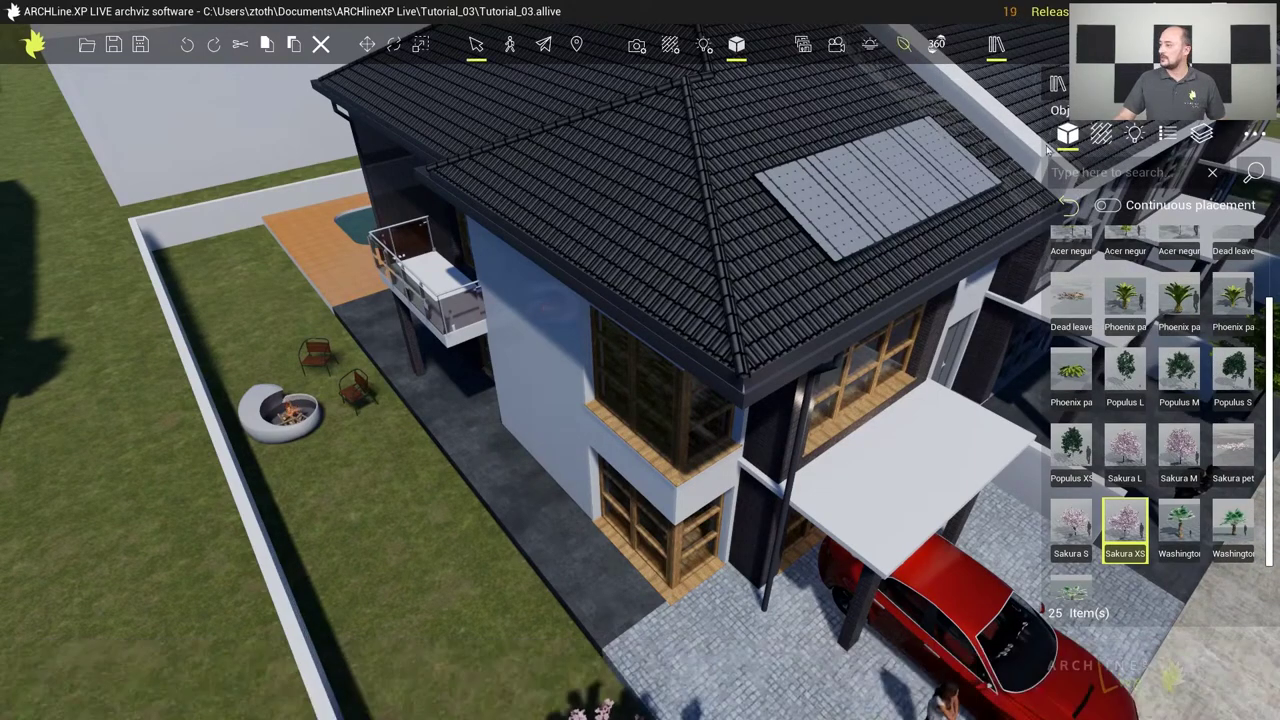
{"action": "left_click", "coordinate": [1071, 205]}
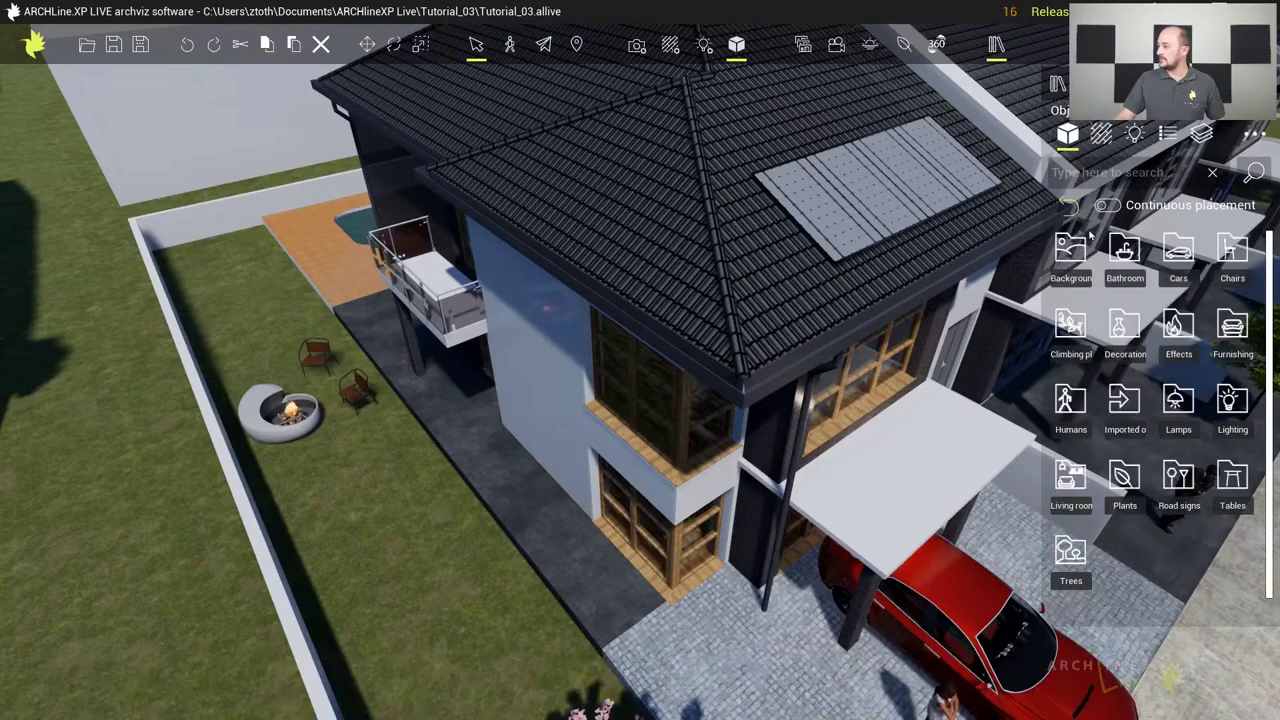
{"action": "left_click", "coordinate": [1125, 478]}
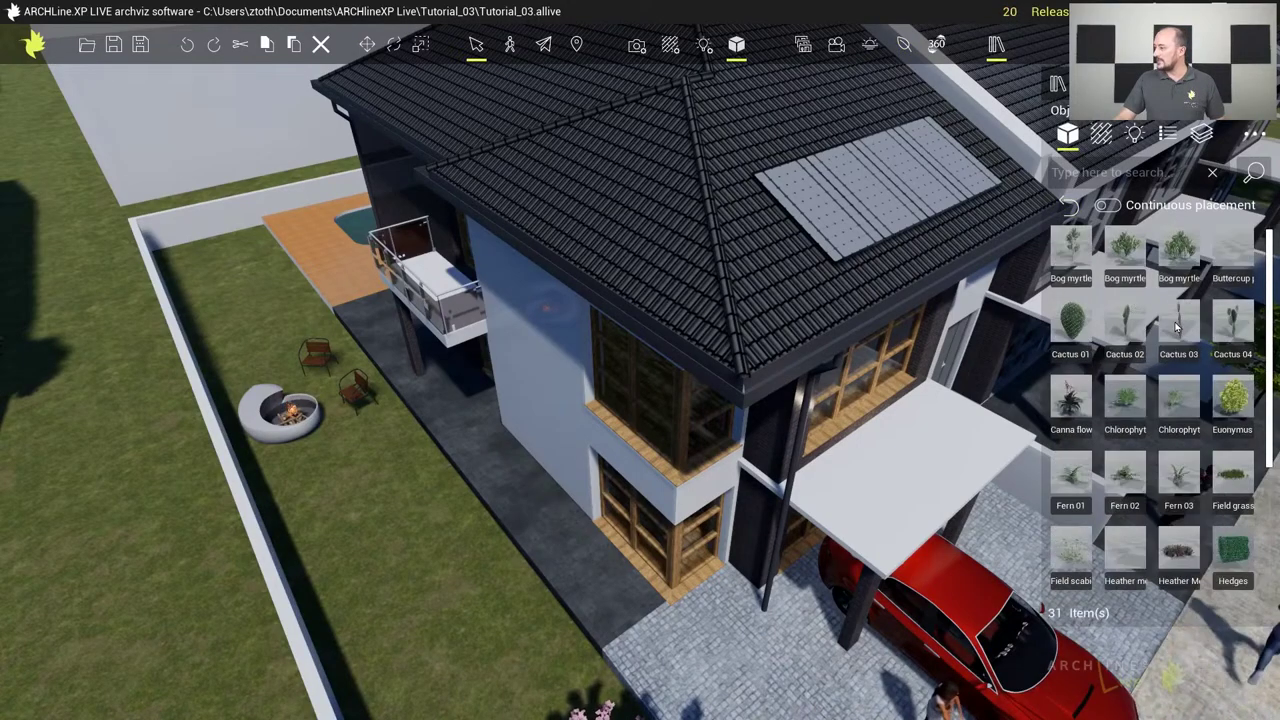
{"action": "mouse_move", "coordinate": [1229, 484]}
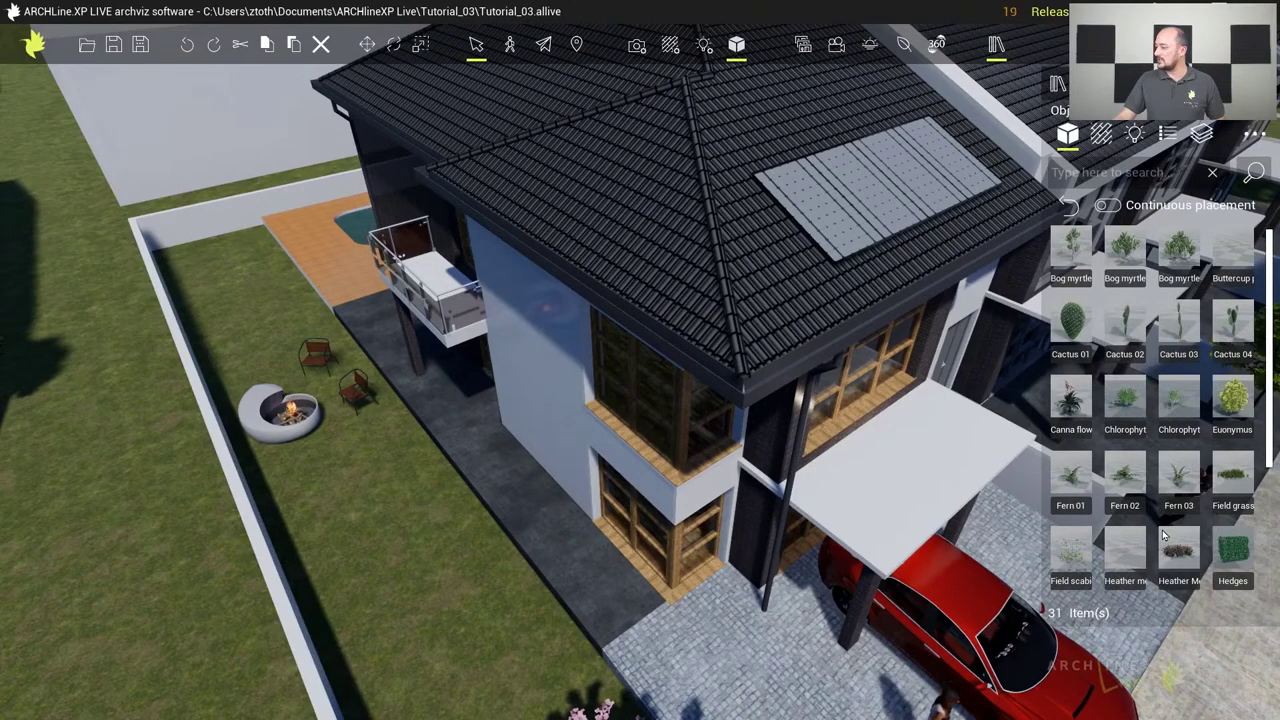
{"action": "mouse_move", "coordinate": [1112, 567]}
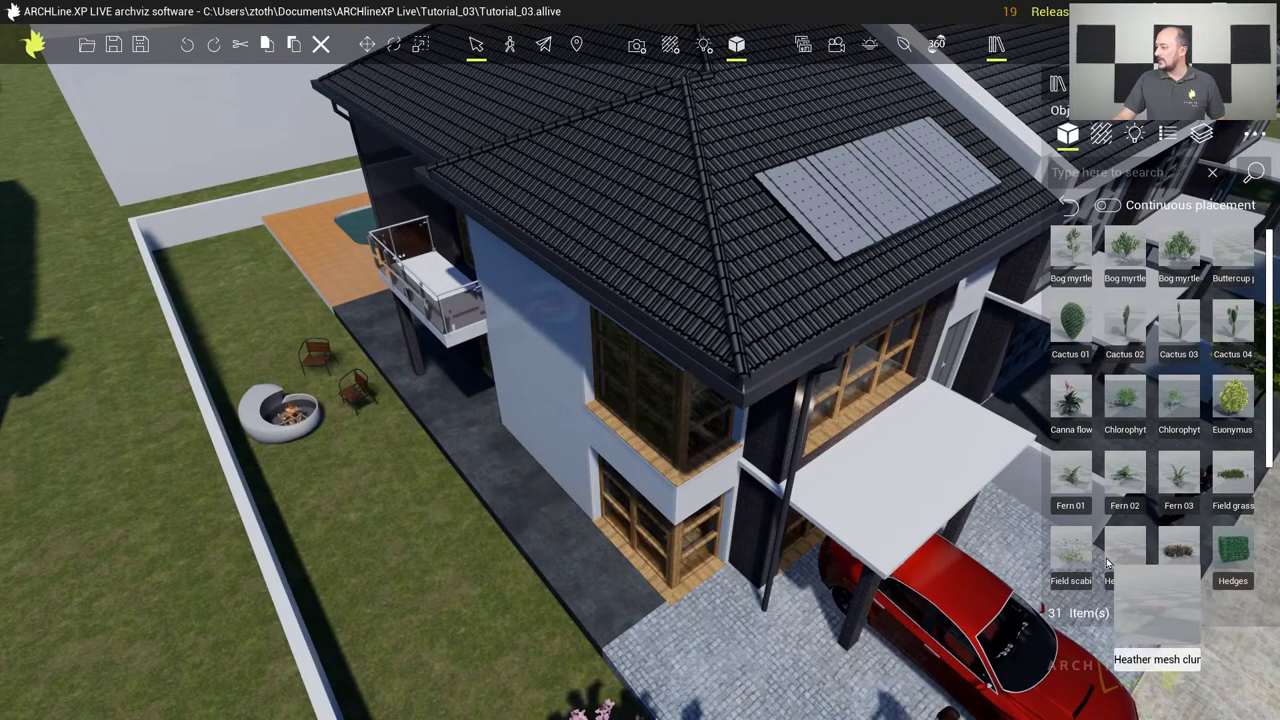
{"action": "scroll", "coordinate": [1110, 565], "scroll_direction": "down", "scroll_amount": 2}
{"action": "mouse_move", "coordinate": [1075, 556]}
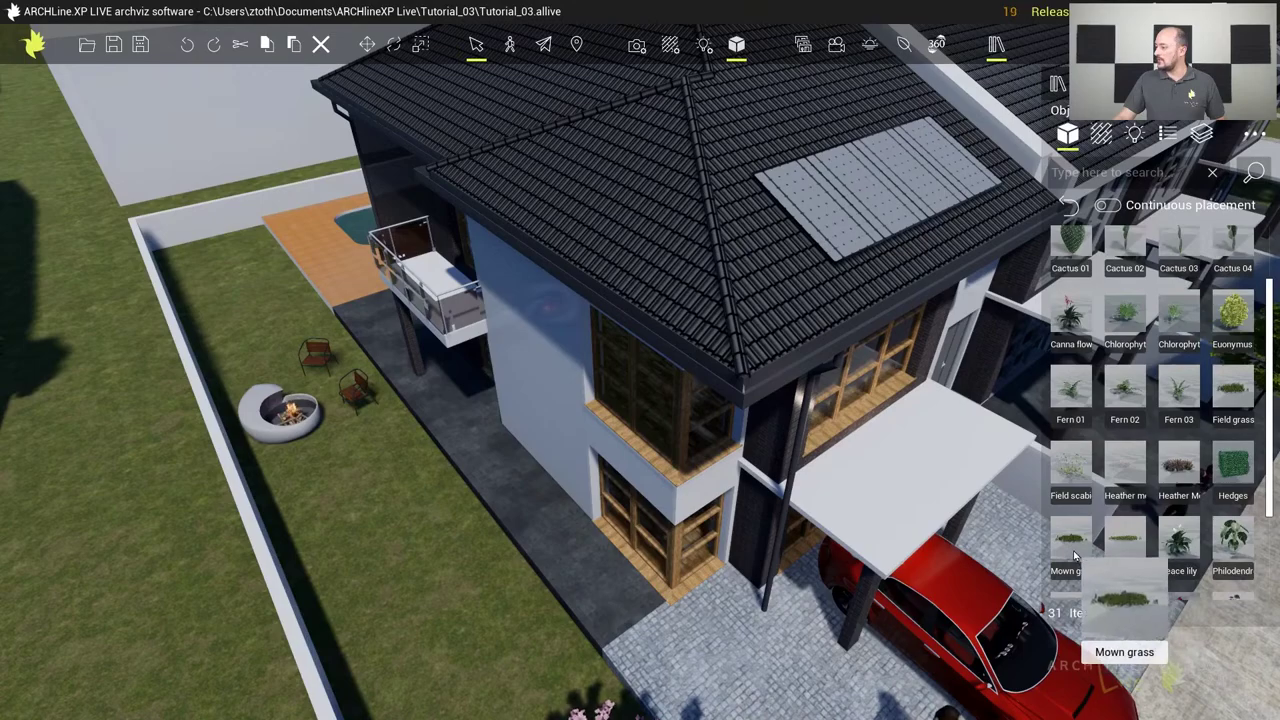
{"action": "mouse_move", "coordinate": [1228, 398]}
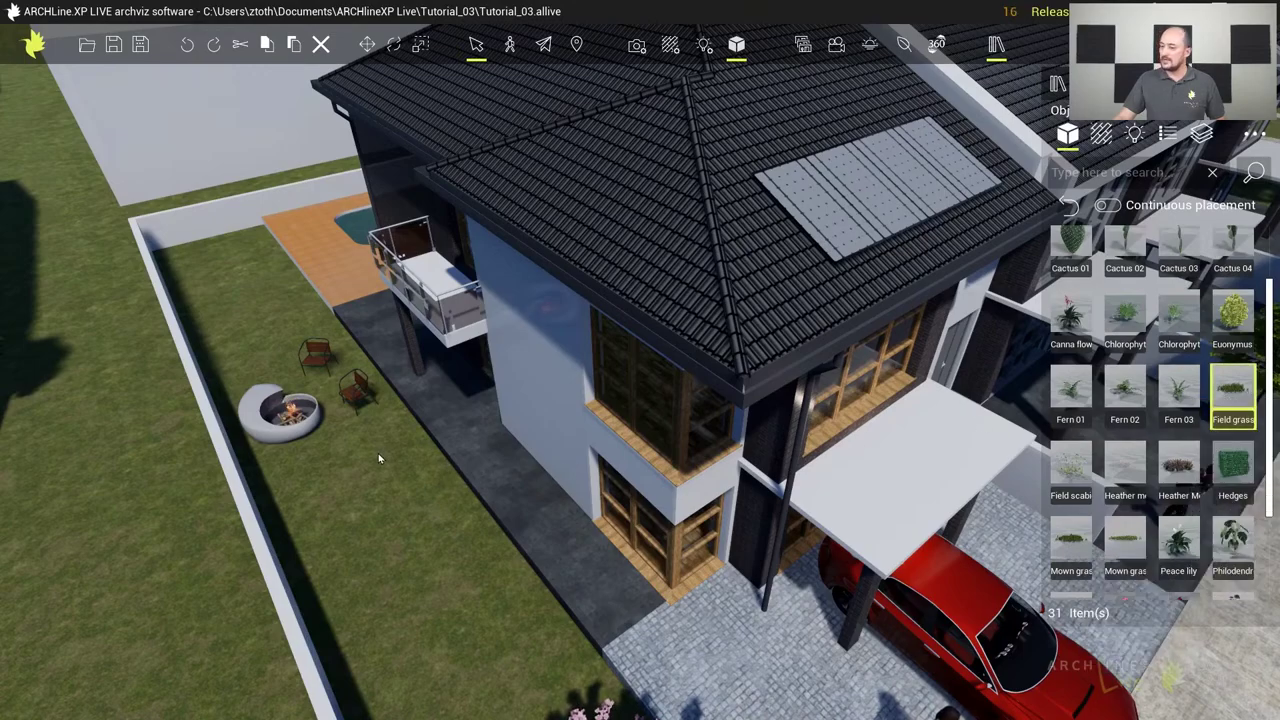
Reopen foliage painting and paint a sample patch of field grass beside the fire pit with the Grass field brush
{"action": "left_click", "coordinate": [903, 45]}
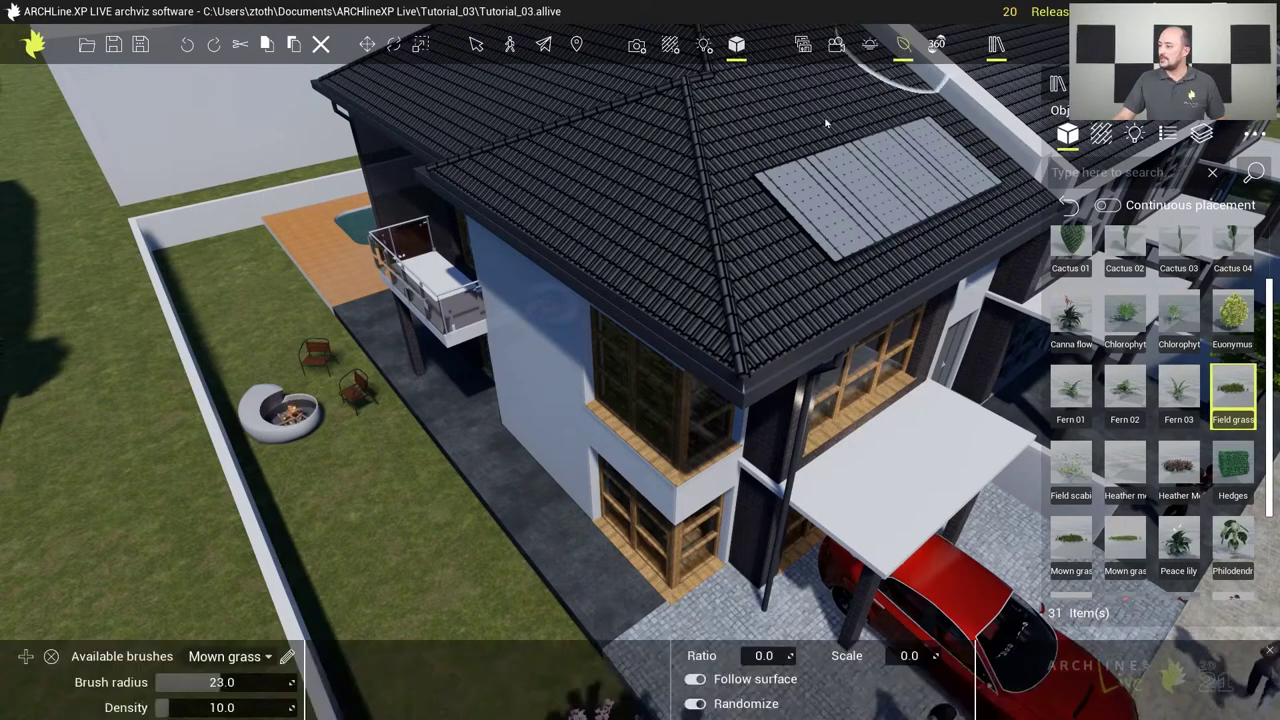
{"action": "left_click", "coordinate": [228, 656]}
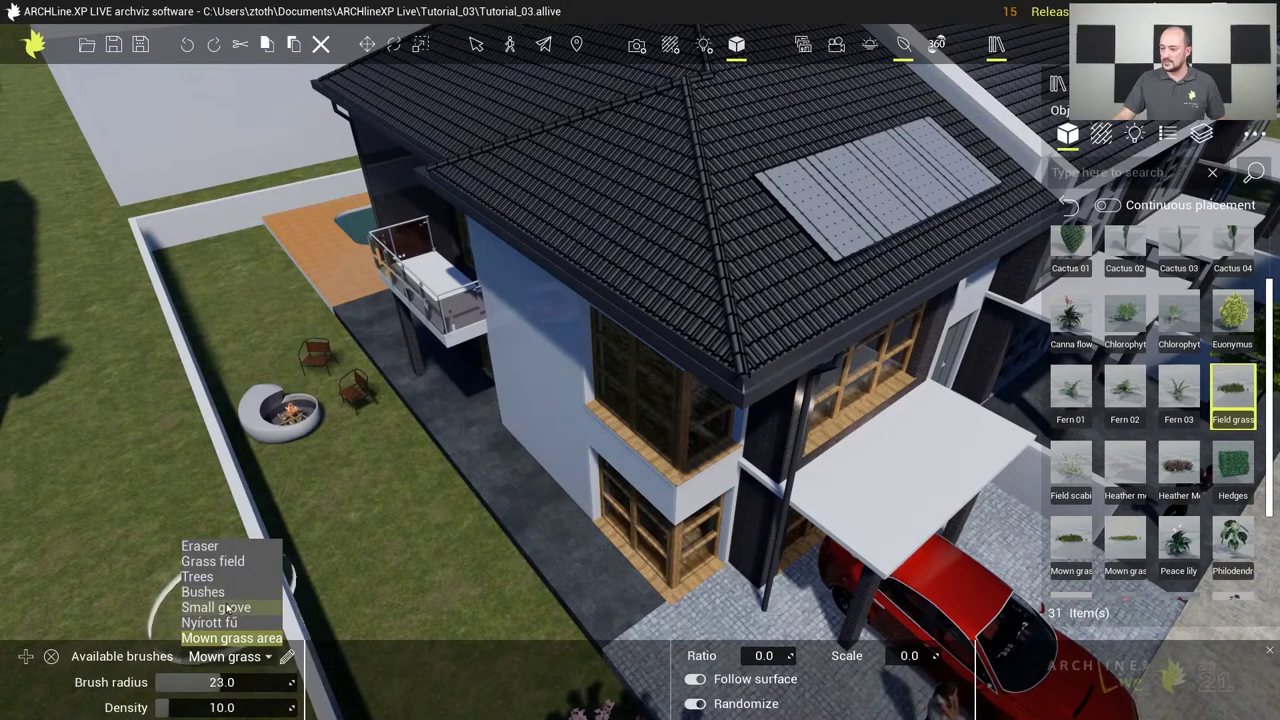
{"action": "left_click", "coordinate": [212, 561]}
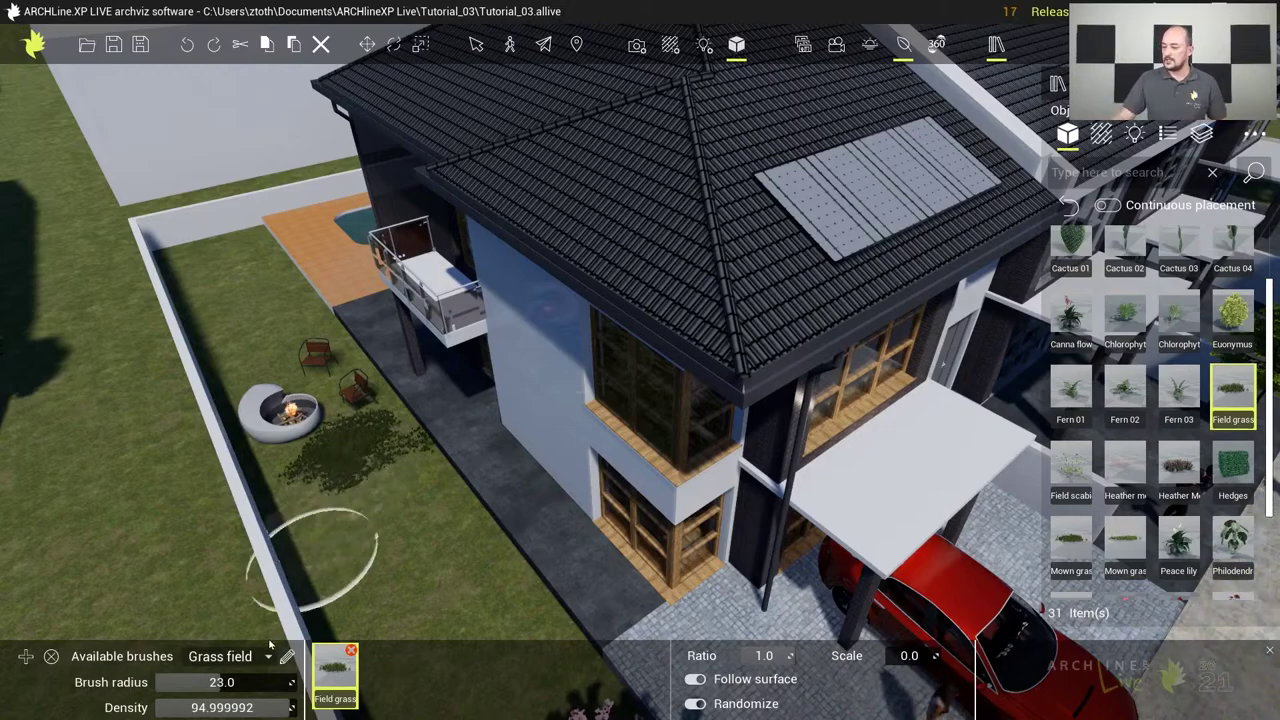
Switch to the Mown grass area brush and add the Mown grass plant from the library to it
{"action": "left_click", "coordinate": [232, 656]}
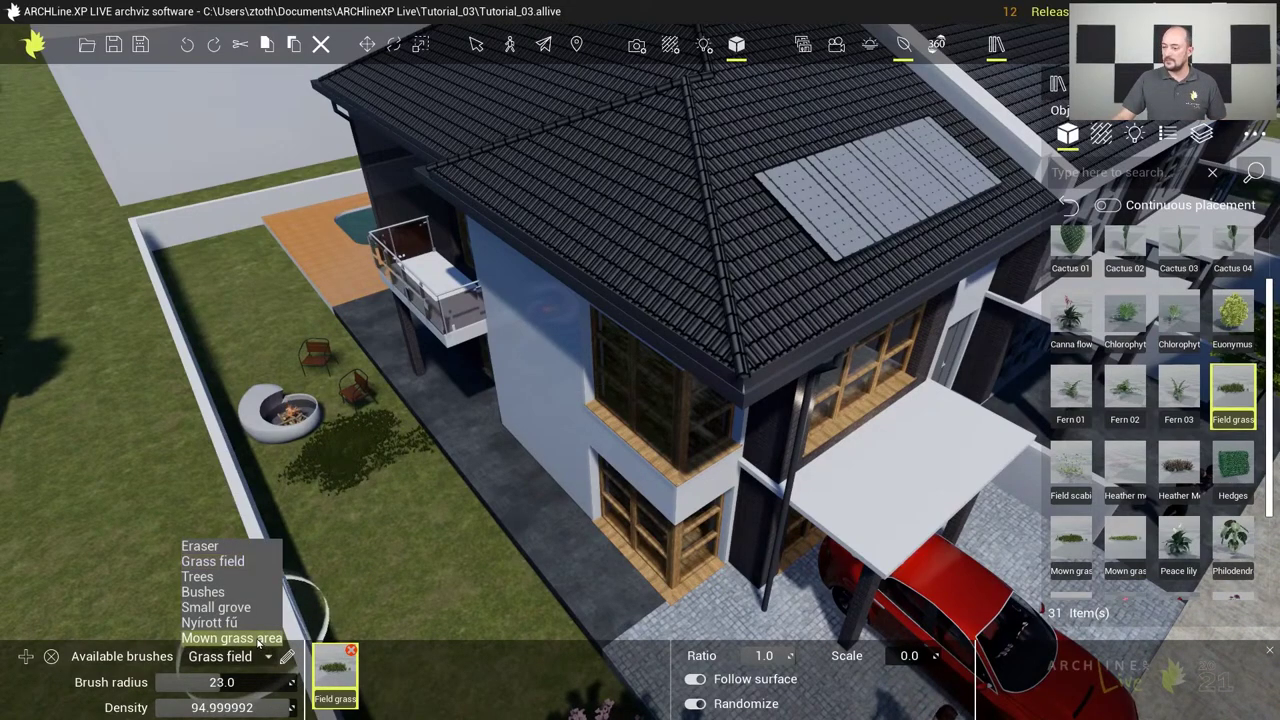
{"action": "left_click", "coordinate": [258, 640]}
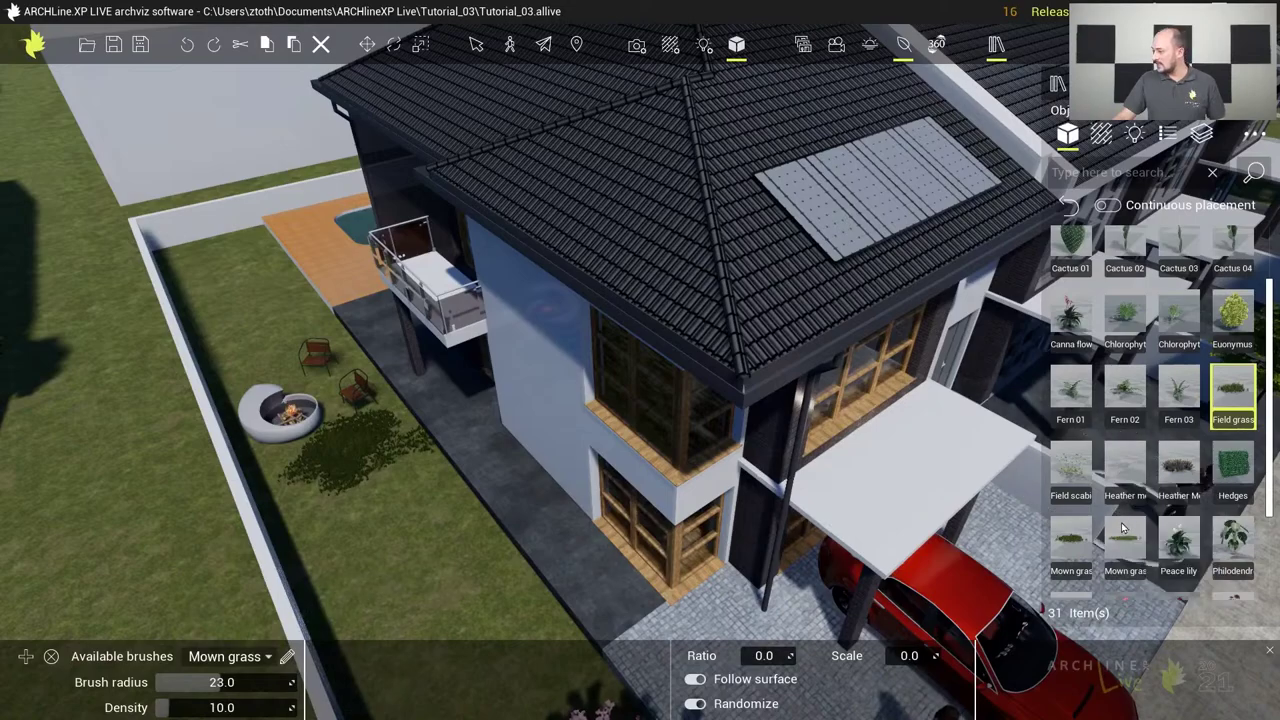
{"action": "mouse_move", "coordinate": [1121, 540]}
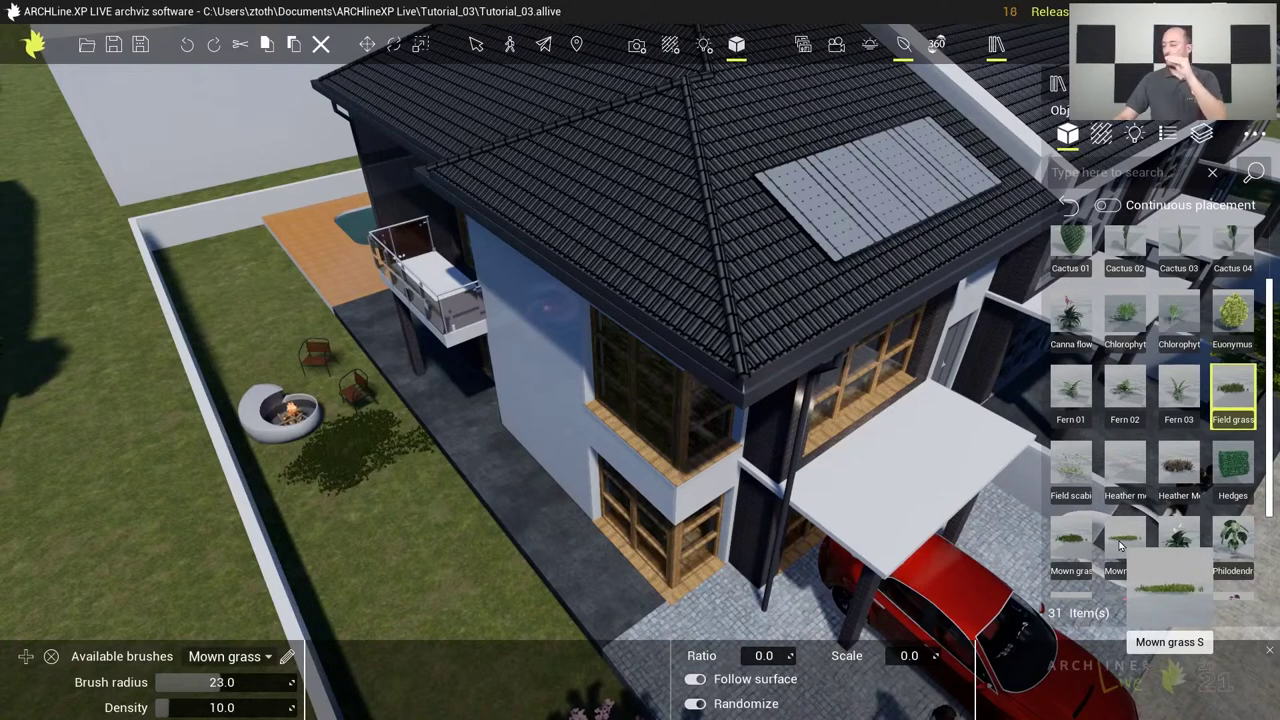
{"action": "mouse_move", "coordinate": [1073, 543]}
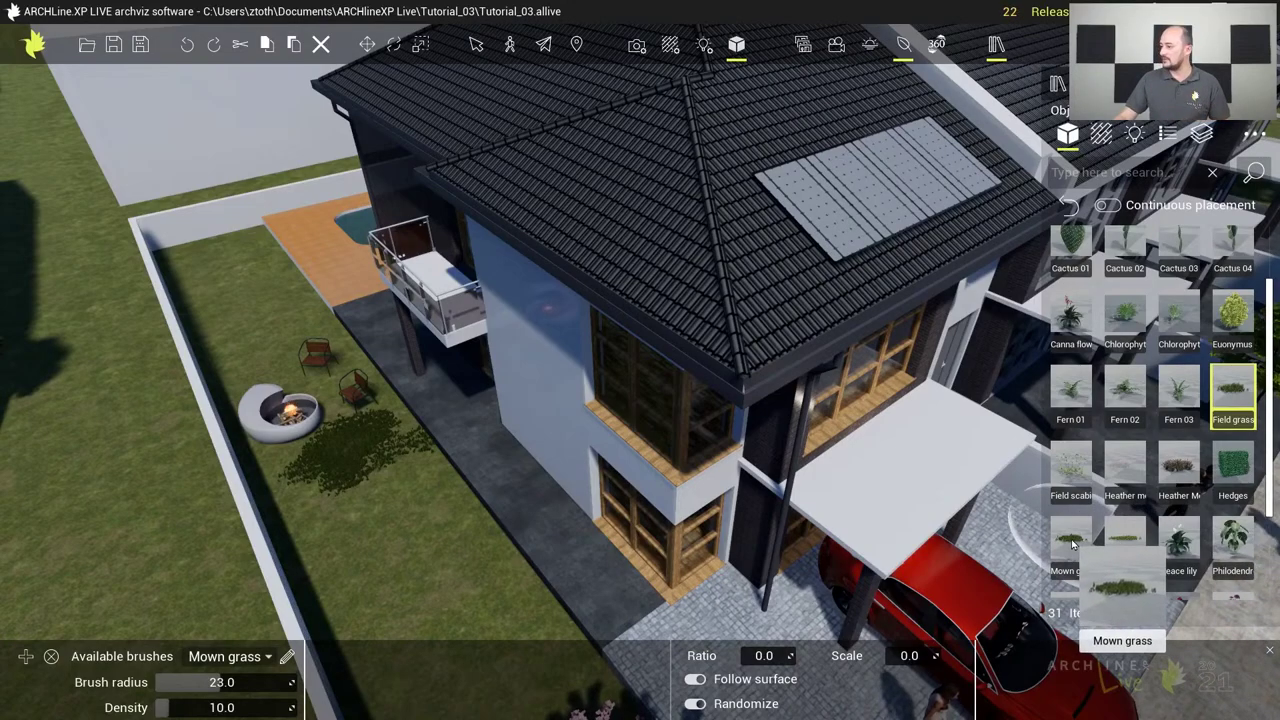
{"action": "mouse_move", "coordinate": [1073, 543]}
{"action": "left_mouse_down"}
{"action": "mouse_move", "coordinate": [735, 565]}
{"action": "mouse_move", "coordinate": [348, 680]}
{"action": "left_mouse_up"}
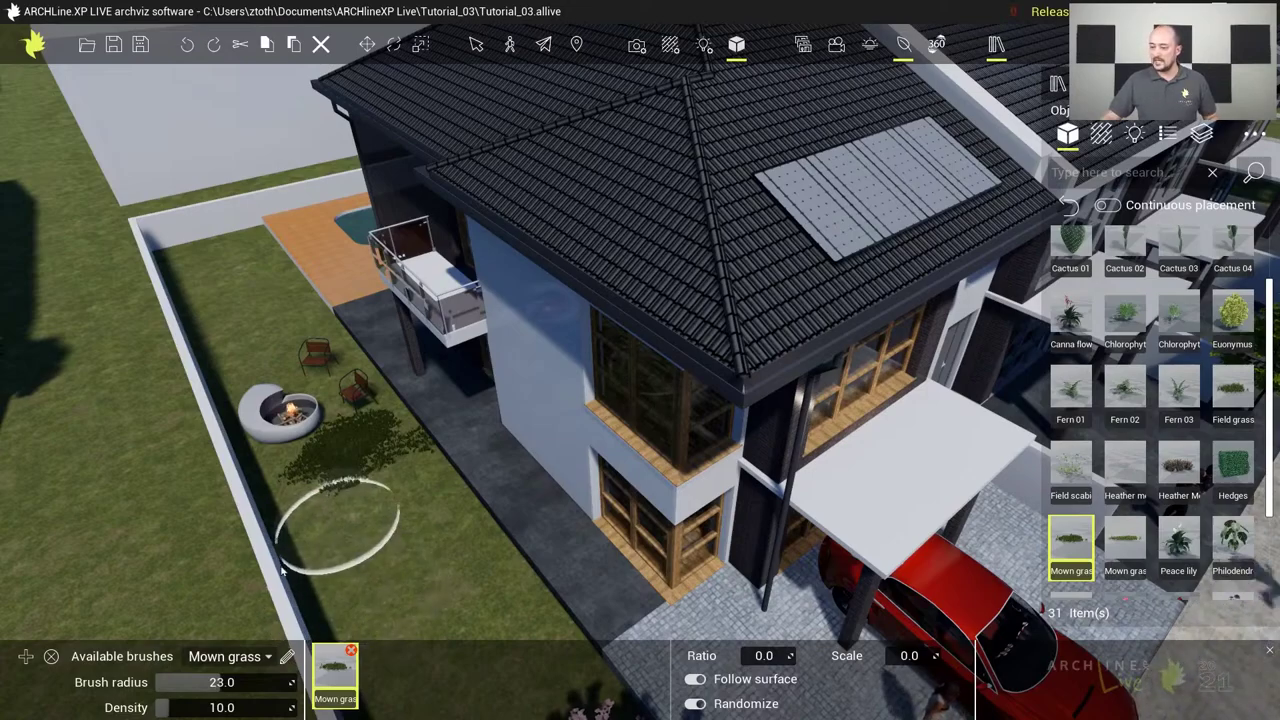
Set the Mown grass brush radius to 36 and density to 93, undoing a trial patch painted in the garden's far corner
{"action": "left_click_drag", "start_coordinate": [200, 680], "coordinate": [247, 681]}
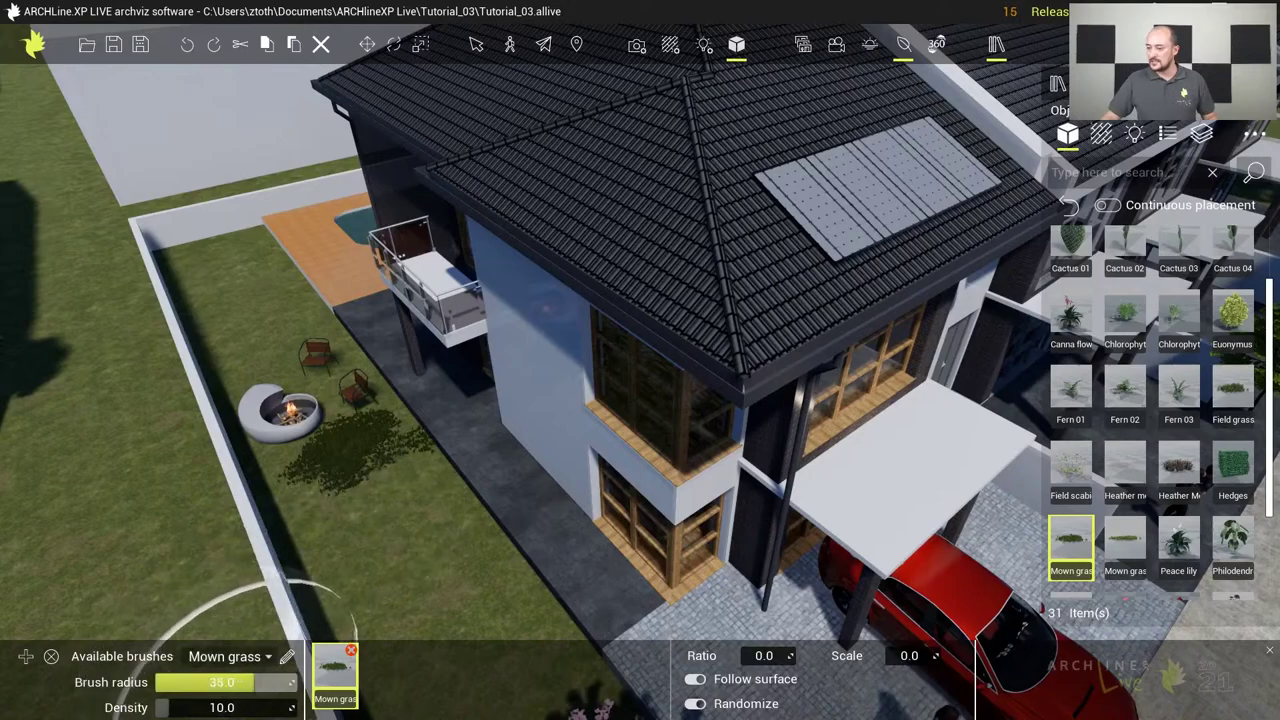
{"action": "left_click_drag", "start_coordinate": [254, 682], "coordinate": [258, 682]}
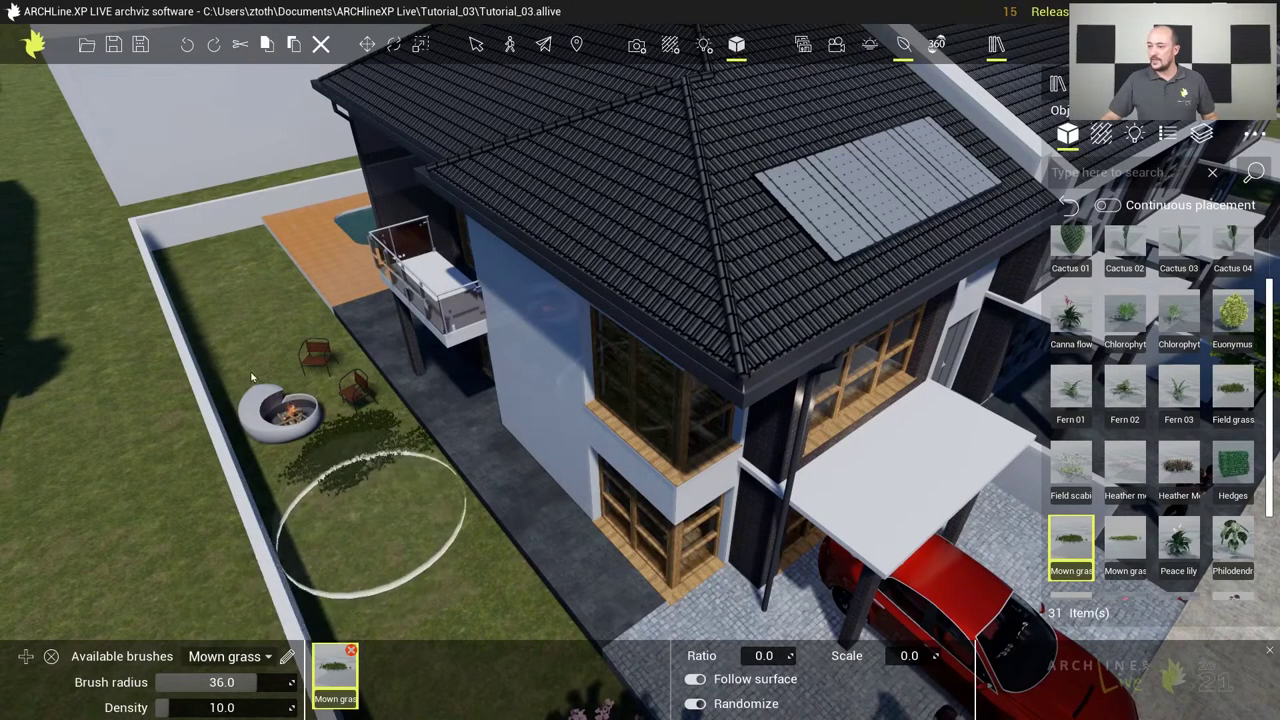
{"action": "left_click_drag", "start_coordinate": [203, 264], "coordinate": [224, 262]}
{"action": "left_click", "coordinate": [232, 284]}
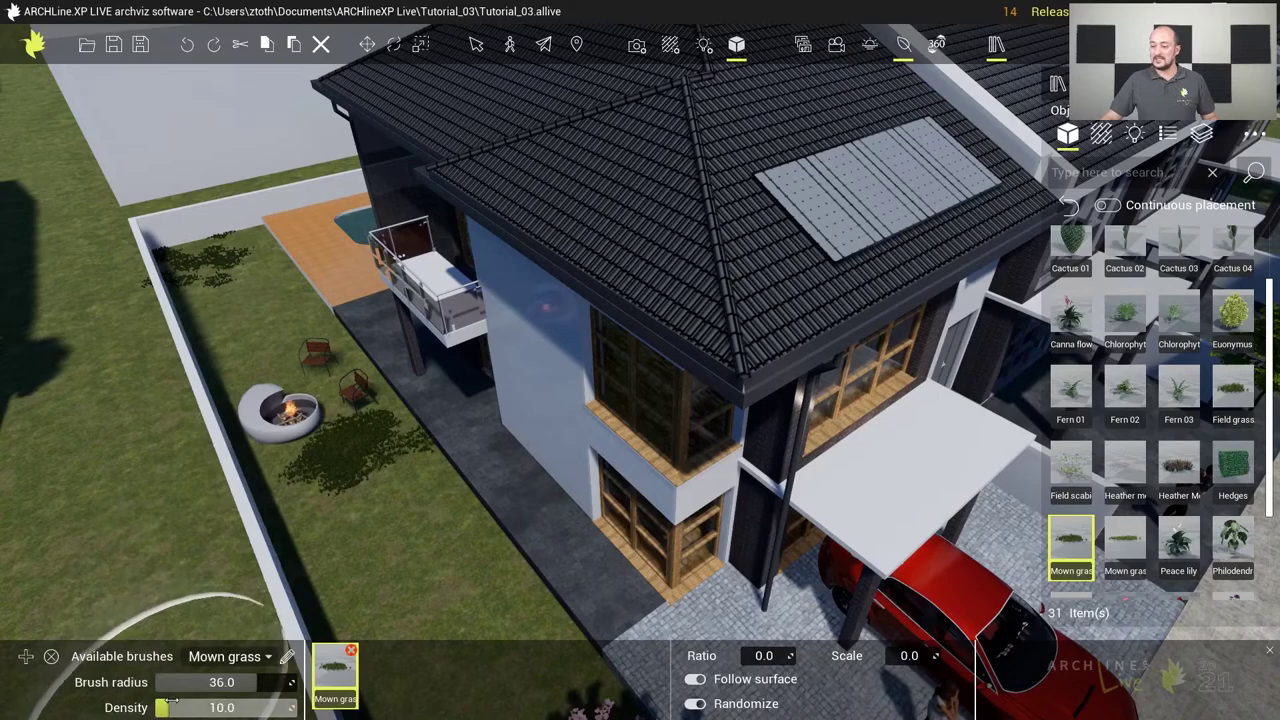
{"action": "left_click", "coordinate": [187, 50]}
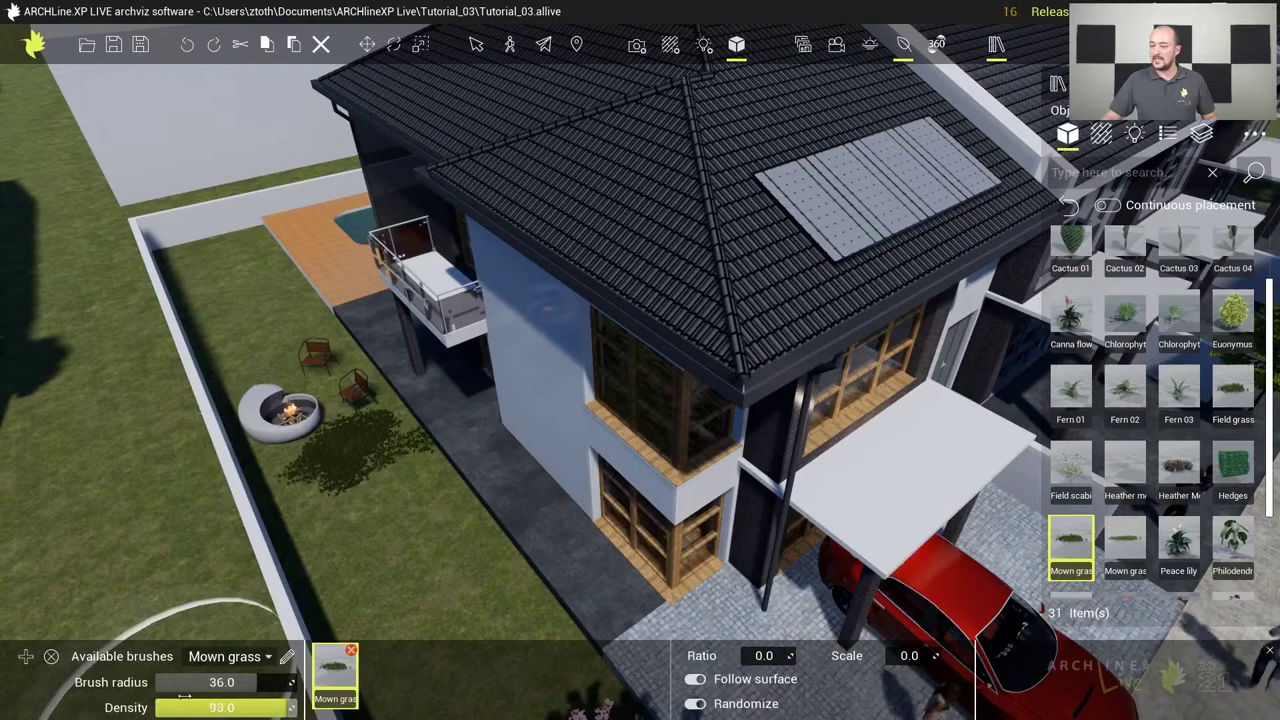
Paint dense mown grass from the garden's far corner beside the pool terrace down to the fire pit and chairs
{"action": "scroll", "coordinate": [222, 304], "scroll_direction": "up", "scroll_amount": 2}
{"action": "scroll", "coordinate": [222, 304], "scroll_direction": "down", "scroll_amount": 3}
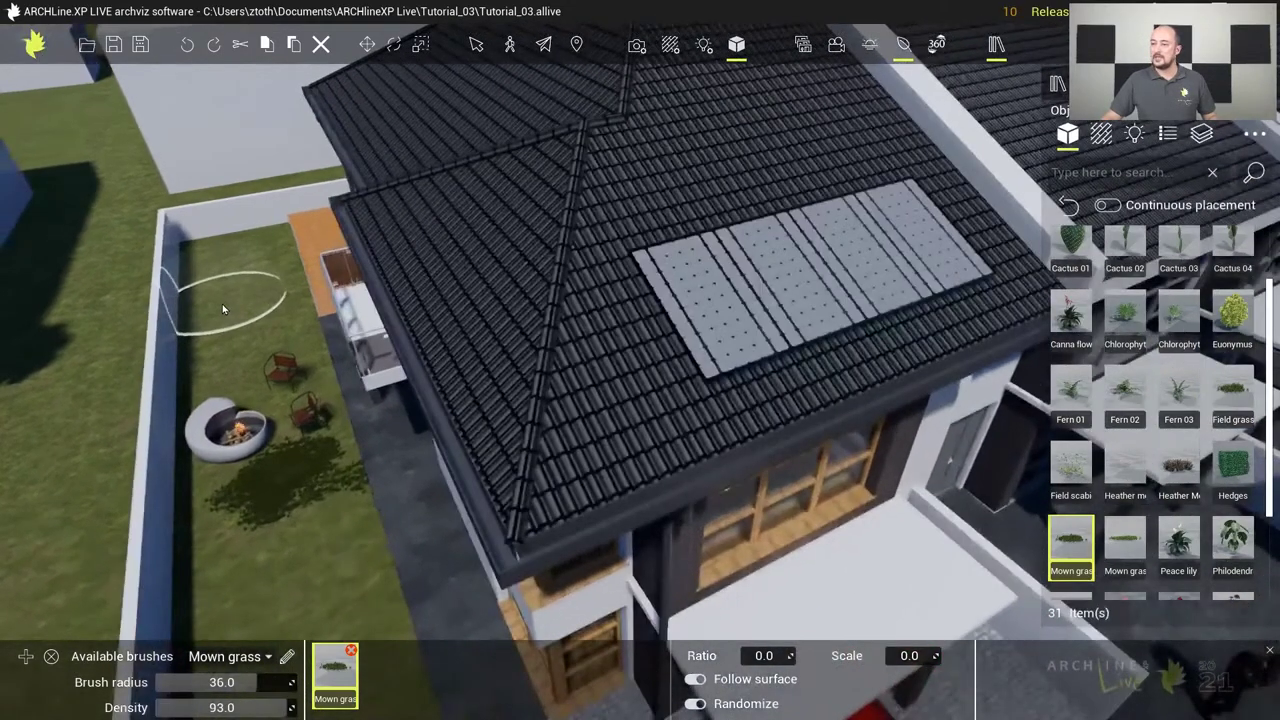
{"action": "scroll", "coordinate": [291, 336], "scroll_direction": "up", "scroll_amount": 3}
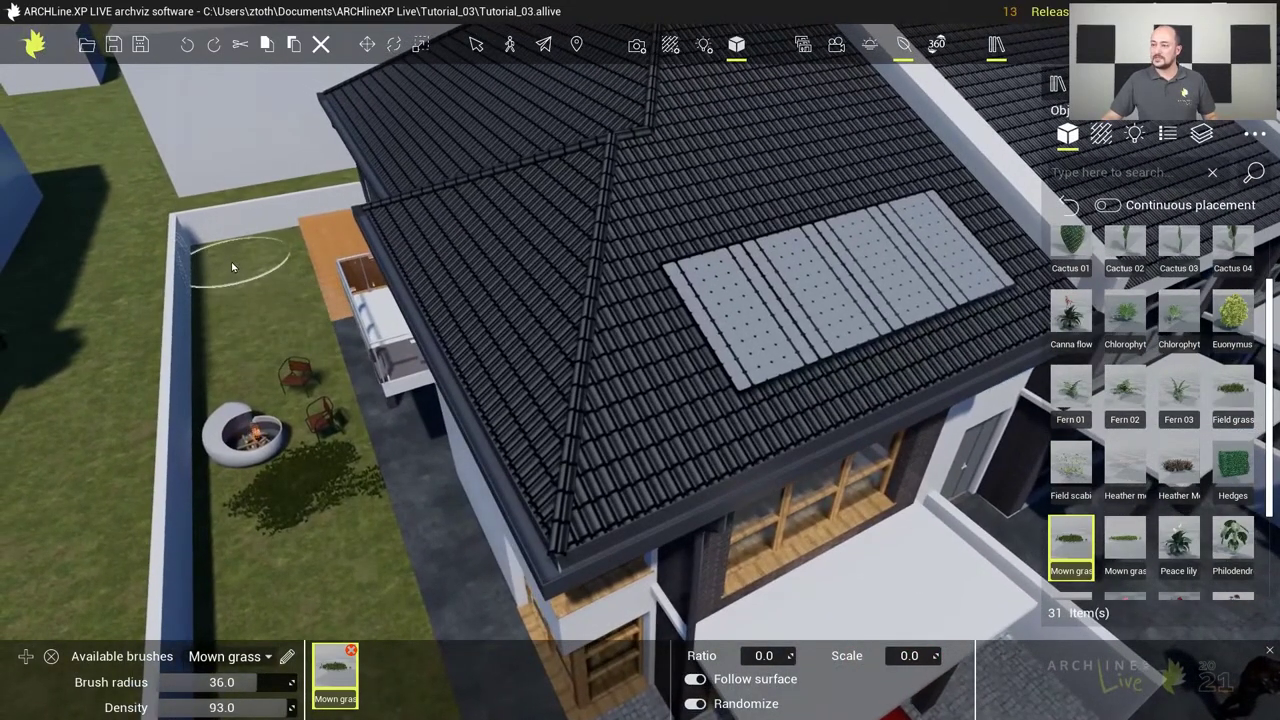
{"action": "left_click_drag", "start_coordinate": [226, 260], "coordinate": [250, 262]}
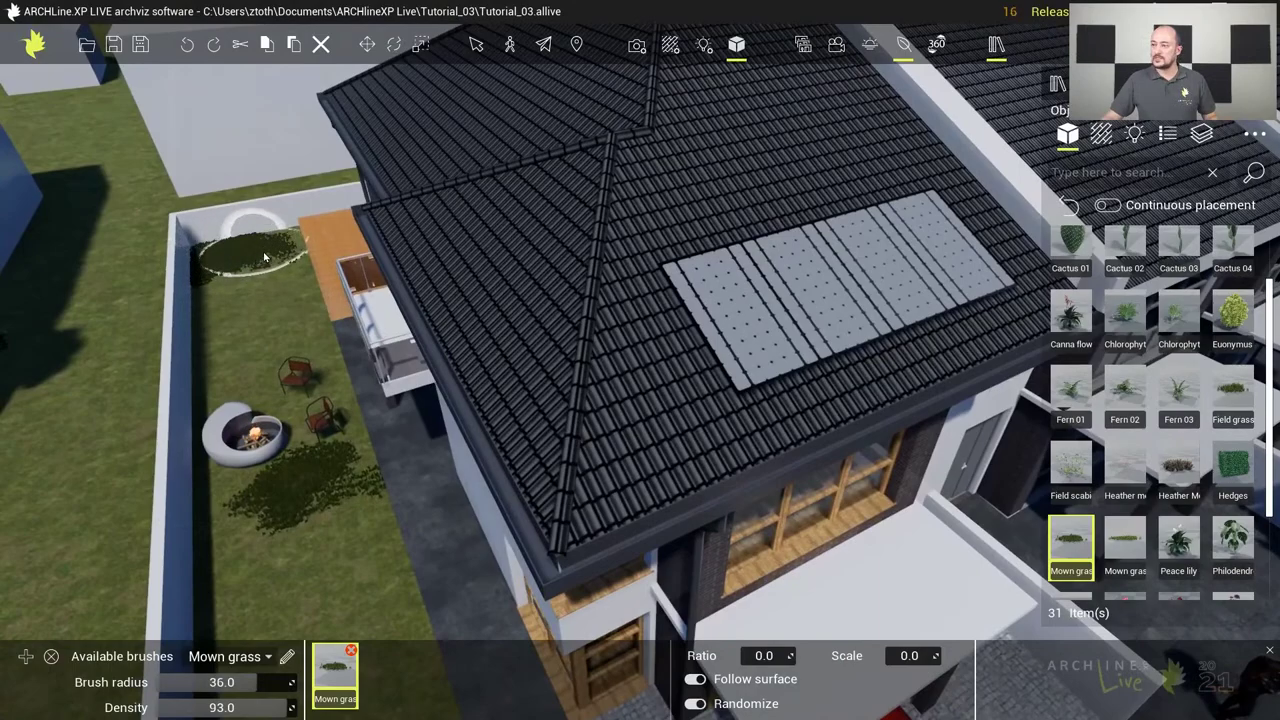
{"action": "mouse_move", "coordinate": [289, 265]}
{"action": "left_mouse_down"}
{"action": "mouse_move", "coordinate": [305, 341]}
{"action": "mouse_move", "coordinate": [223, 286]}
{"action": "mouse_move", "coordinate": [224, 379]}
{"action": "mouse_move", "coordinate": [229, 397]}
{"action": "mouse_move", "coordinate": [310, 410]}
{"action": "mouse_move", "coordinate": [332, 460]}
{"action": "mouse_move", "coordinate": [350, 445]}
{"action": "mouse_move", "coordinate": [324, 516]}
{"action": "mouse_move", "coordinate": [282, 519]}
{"action": "mouse_move", "coordinate": [185, 457]}
{"action": "left_mouse_up"}
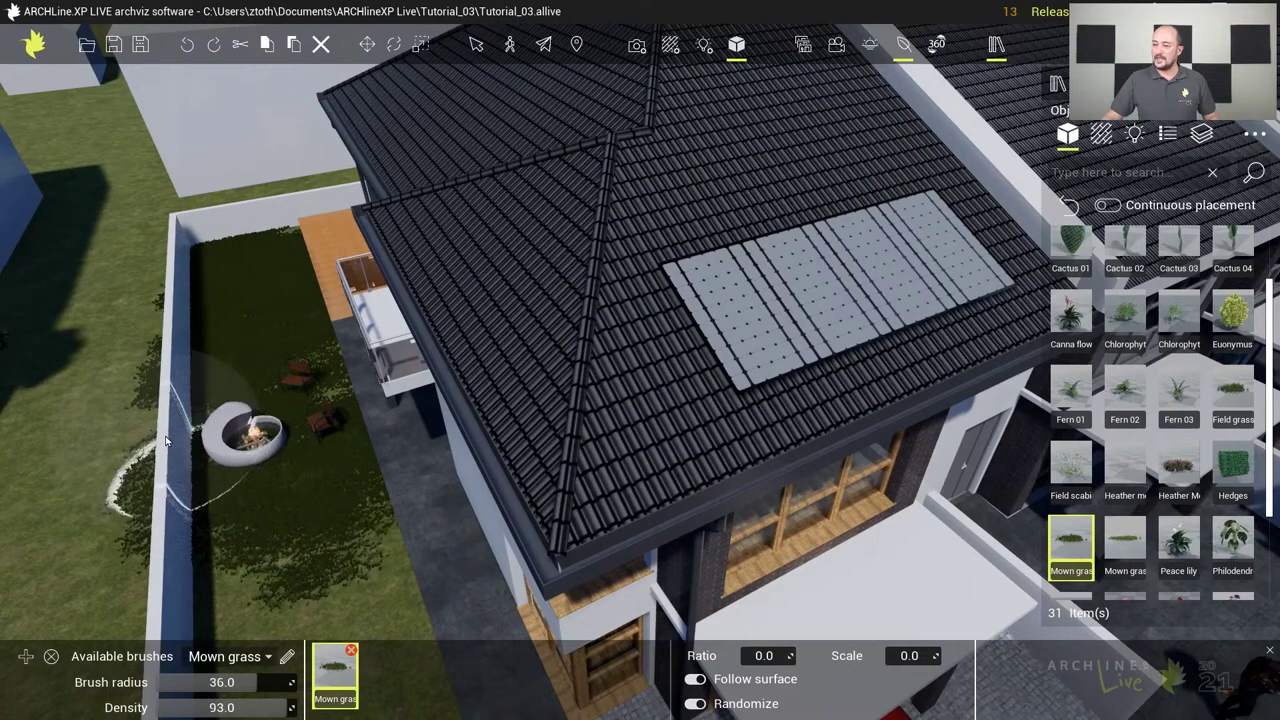
Paint mown grass over the rest of the garden, from the fire pit to the blossoming tree by the driveway, and leave foliage painting
{"action": "mouse_move", "coordinate": [210, 490]}
{"action": "middle_mouse_down"}
{"action": "mouse_move", "coordinate": [231, 431]}
{"action": "mouse_move", "coordinate": [200, 350]}
{"action": "middle_mouse_up"}
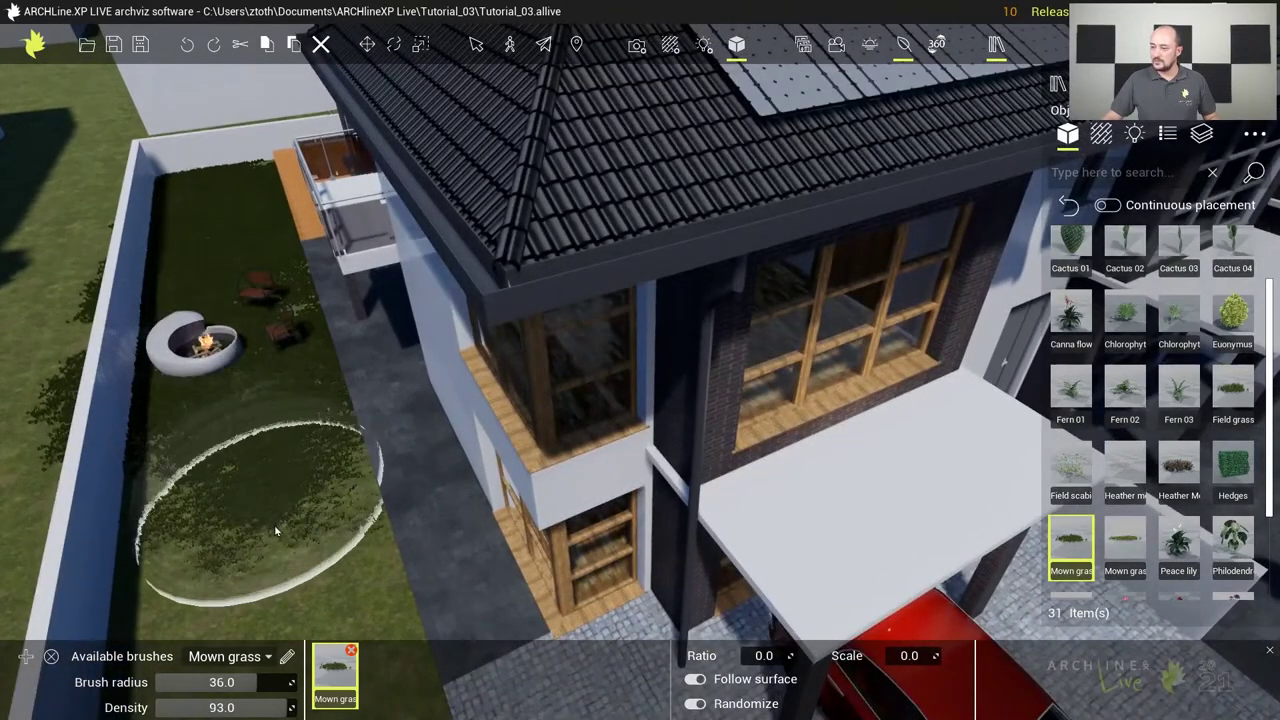
{"action": "mouse_move", "coordinate": [186, 484]}
{"action": "left_mouse_down"}
{"action": "mouse_move", "coordinate": [167, 552]}
{"action": "mouse_move", "coordinate": [156, 471]}
{"action": "mouse_move", "coordinate": [150, 582]}
{"action": "mouse_move", "coordinate": [259, 555]}
{"action": "mouse_move", "coordinate": [306, 501]}
{"action": "mouse_move", "coordinate": [331, 556]}
{"action": "mouse_move", "coordinate": [324, 496]}
{"action": "left_mouse_up"}
{"action": "mouse_move", "coordinate": [324, 496]}
{"action": "middle_mouse_down"}
{"action": "mouse_move", "coordinate": [352, 491]}
{"action": "mouse_move", "coordinate": [322, 352]}
{"action": "mouse_move", "coordinate": [356, 354]}
{"action": "mouse_move", "coordinate": [320, 355]}
{"action": "mouse_move", "coordinate": [300, 290]}
{"action": "mouse_move", "coordinate": [275, 470]}
{"action": "mouse_move", "coordinate": [271, 294]}
{"action": "mouse_move", "coordinate": [300, 343]}
{"action": "middle_mouse_up"}
{"action": "mouse_move", "coordinate": [300, 343]}
{"action": "left_mouse_down"}
{"action": "mouse_move", "coordinate": [229, 251]}
{"action": "mouse_move", "coordinate": [338, 213]}
{"action": "mouse_move", "coordinate": [243, 314]}
{"action": "mouse_move", "coordinate": [231, 371]}
{"action": "mouse_move", "coordinate": [172, 456]}
{"action": "left_mouse_up"}
{"action": "mouse_move", "coordinate": [178, 459]}
{"action": "middle_mouse_down"}
{"action": "mouse_move", "coordinate": [90, 479]}
{"action": "mouse_move", "coordinate": [60, 468]}
{"action": "mouse_move", "coordinate": [45, 440]}
{"action": "mouse_move", "coordinate": [244, 448]}
{"action": "mouse_move", "coordinate": [224, 435]}
{"action": "mouse_move", "coordinate": [270, 425]}
{"action": "middle_mouse_up"}
{"action": "mouse_move", "coordinate": [270, 425]}
{"action": "left_mouse_down"}
{"action": "mouse_move", "coordinate": [332, 415]}
{"action": "mouse_move", "coordinate": [307, 413]}
{"action": "left_mouse_up"}
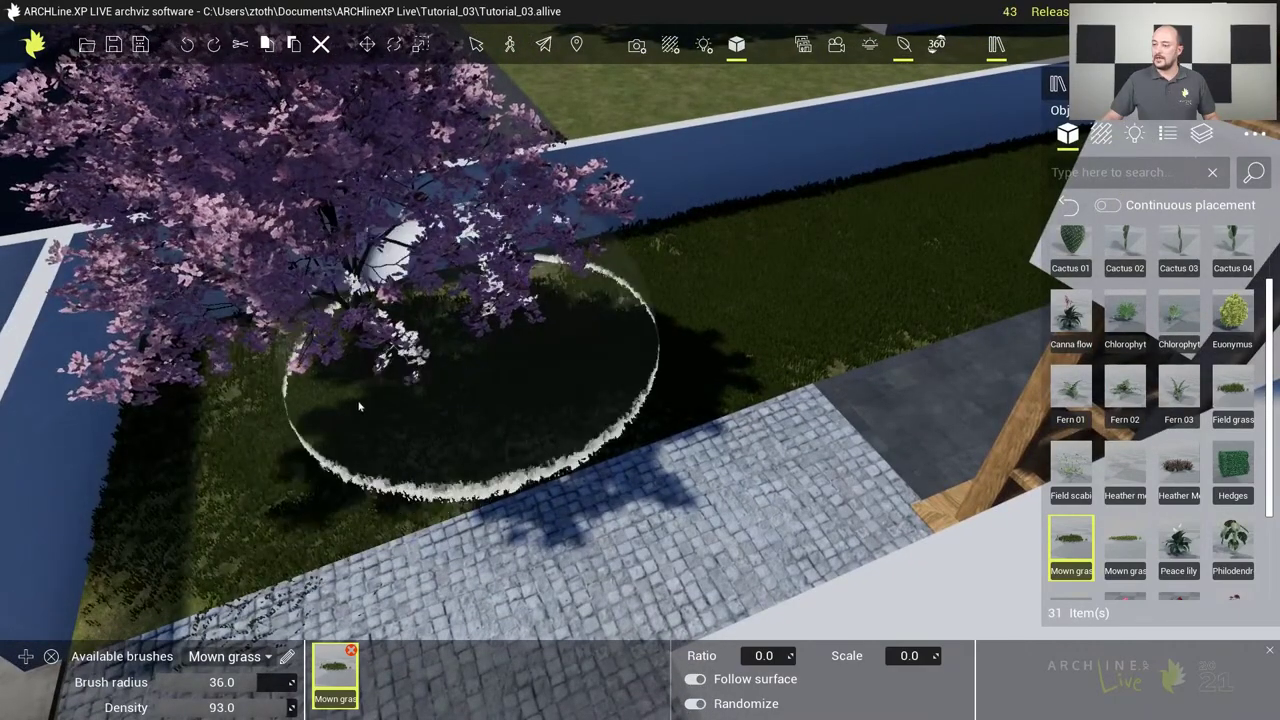
{"action": "mouse_move", "coordinate": [380, 390]}
{"action": "middle_mouse_down"}
{"action": "mouse_move", "coordinate": [464, 394]}
{"action": "mouse_move", "coordinate": [611, 350]}
{"action": "mouse_move", "coordinate": [615, 426]}
{"action": "mouse_move", "coordinate": [600, 371]}
{"action": "middle_mouse_up"}
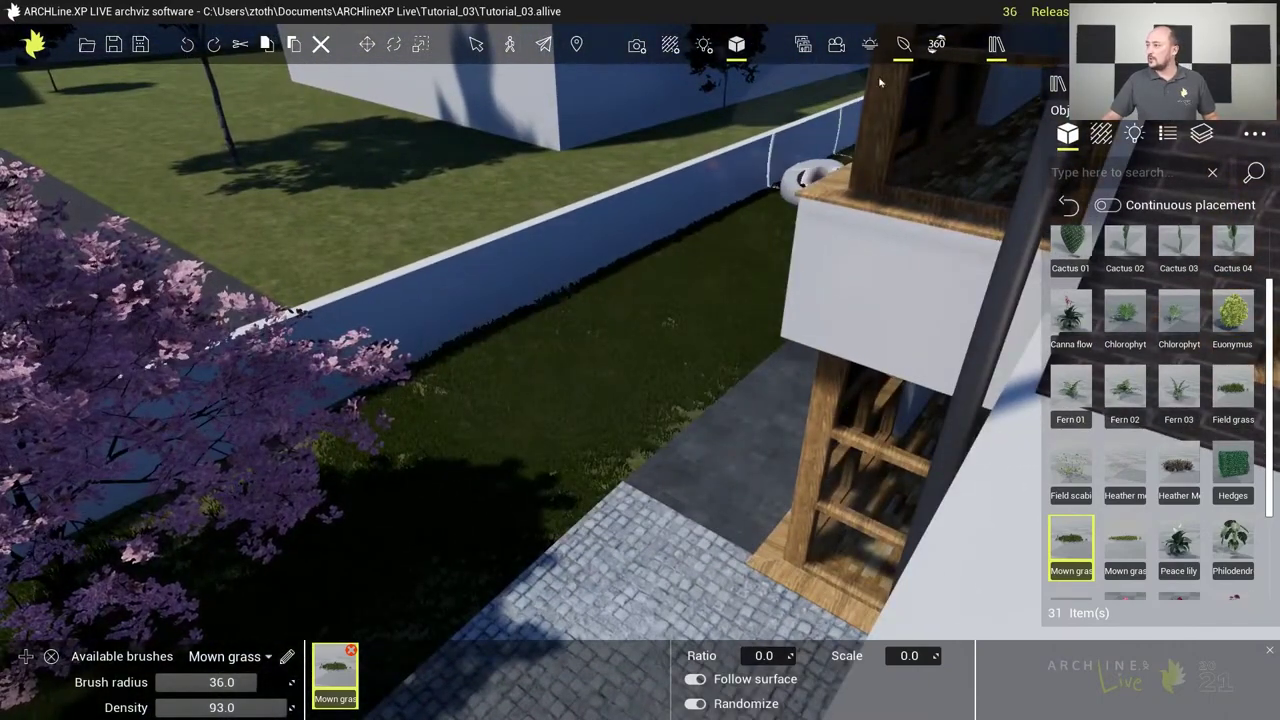
{"action": "left_click", "coordinate": [903, 46]}
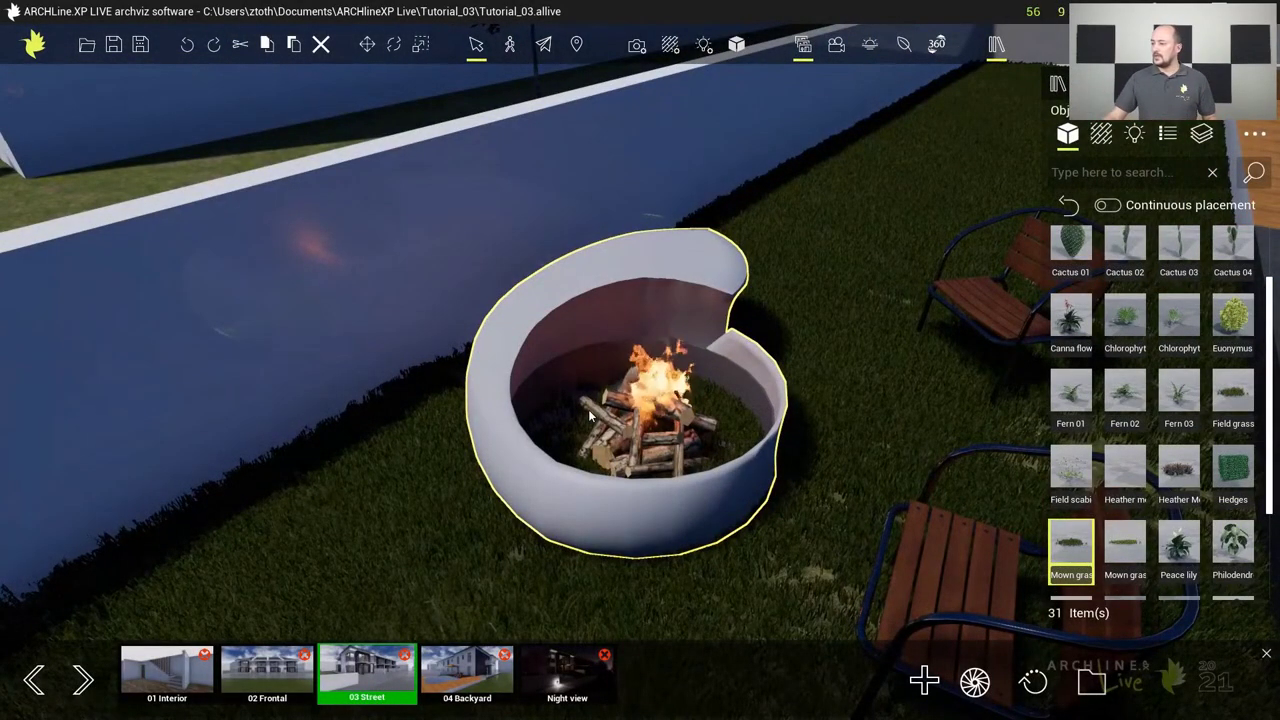
Examine the painted grass around the fire pit and chairs at ground level and return to the 02 Frontal view
{"action": "scroll", "coordinate": [771, 480], "scroll_direction": "down", "scroll_amount": 5}
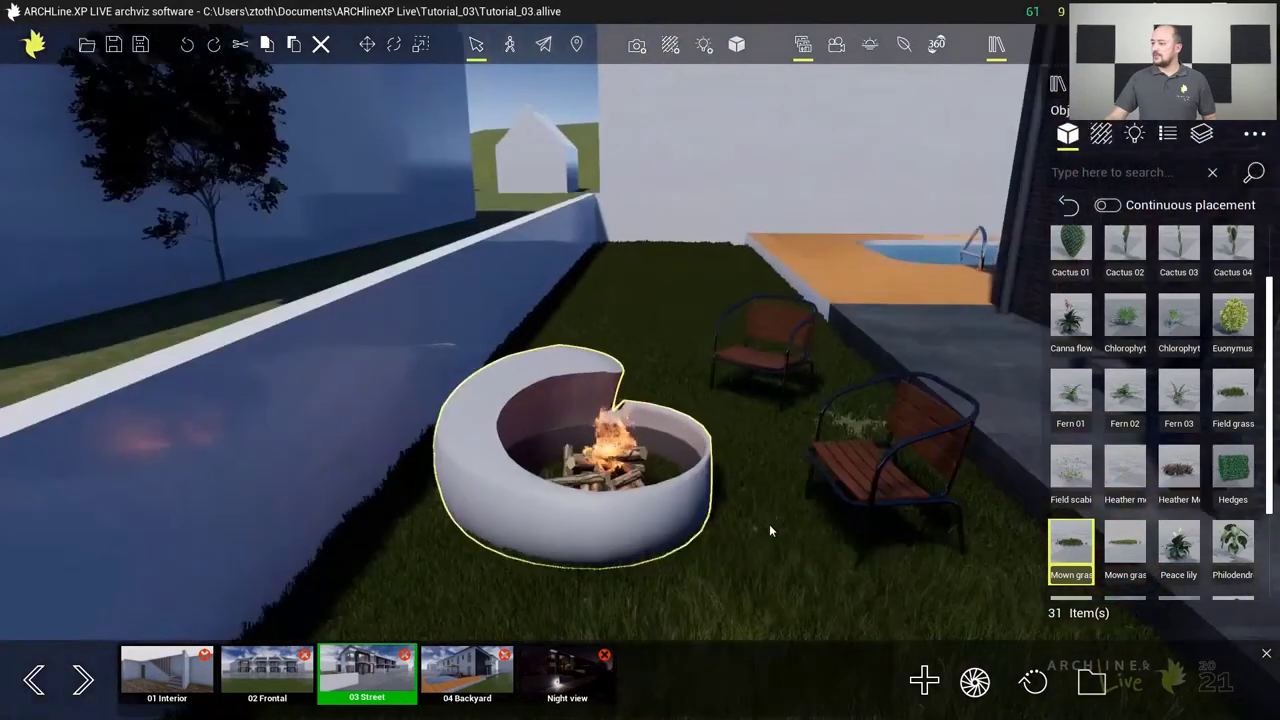
{"action": "middle_click_drag", "start_coordinate": [769, 531], "coordinate": [623, 279]}
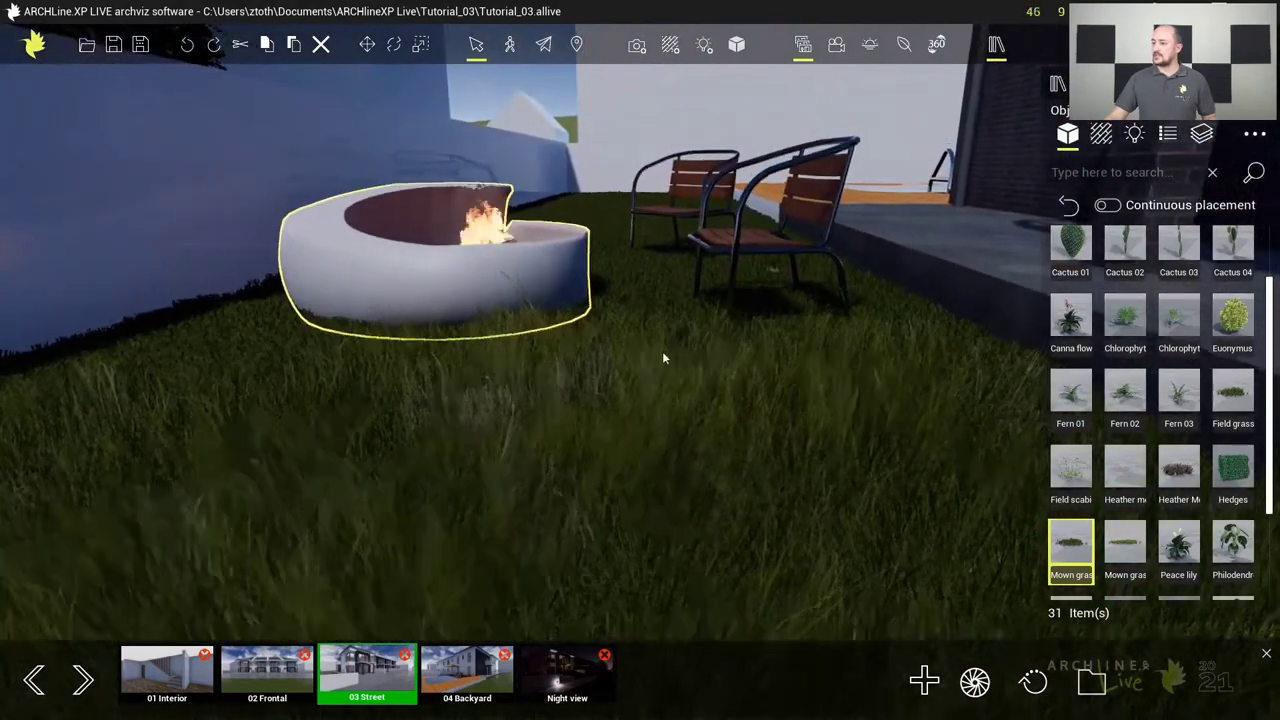
{"action": "middle_click_drag", "start_coordinate": [663, 357], "coordinate": [668, 329]}
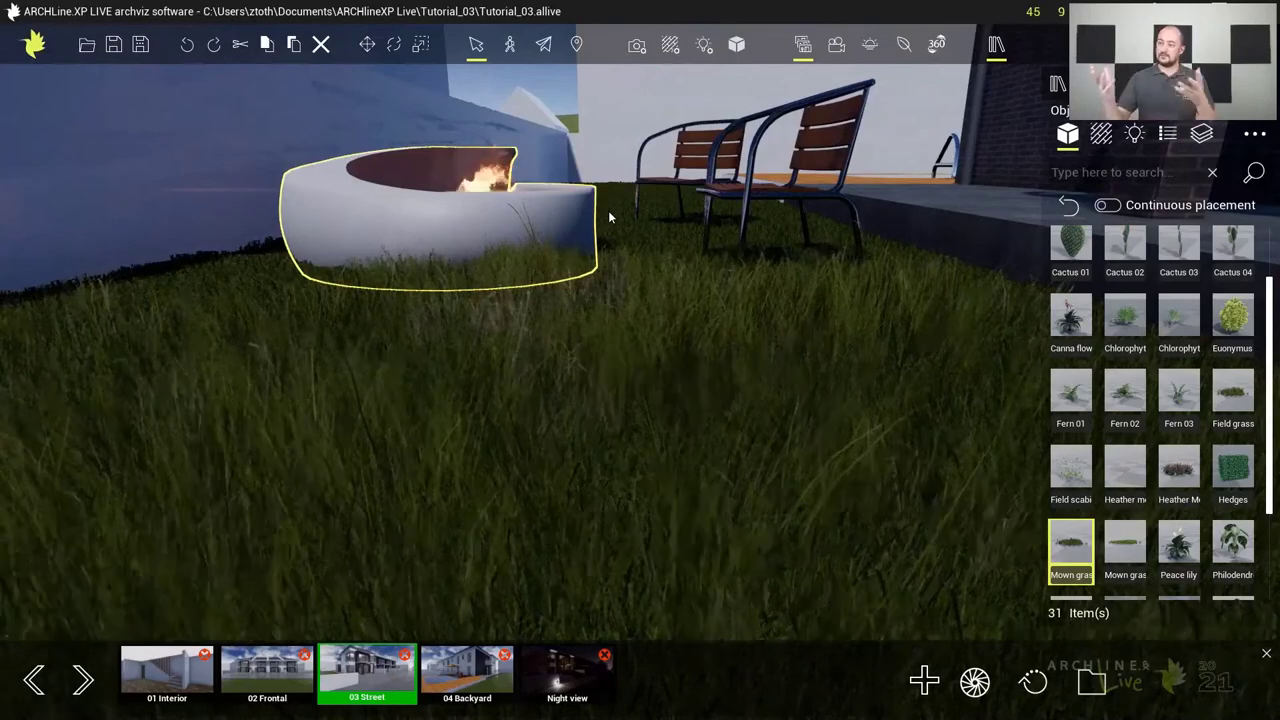
{"action": "left_click_drag", "start_coordinate": [586, 246], "coordinate": [533, 304]}
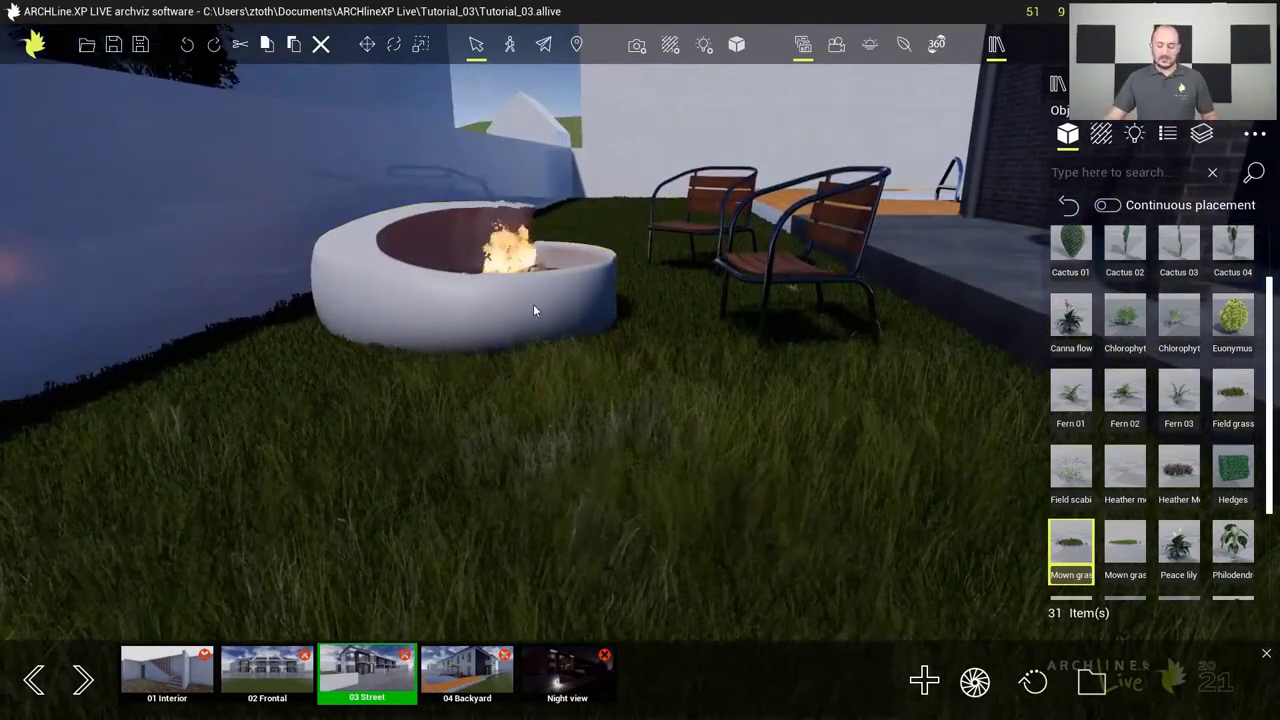
{"action": "left_click", "coordinate": [281, 683]}
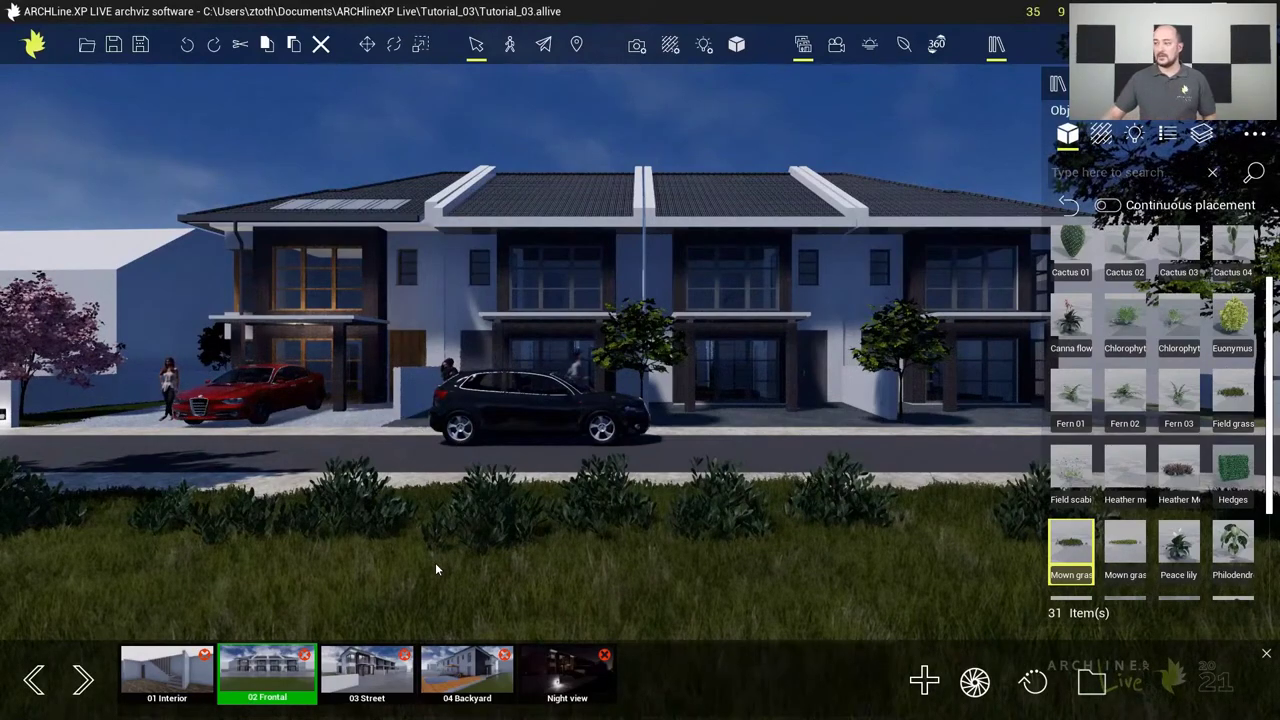
Switch to ARCHLine.XP Professional and export the Advertisement stand 01 object to Live
{"action": "left_click", "coordinate": [33, 44]}
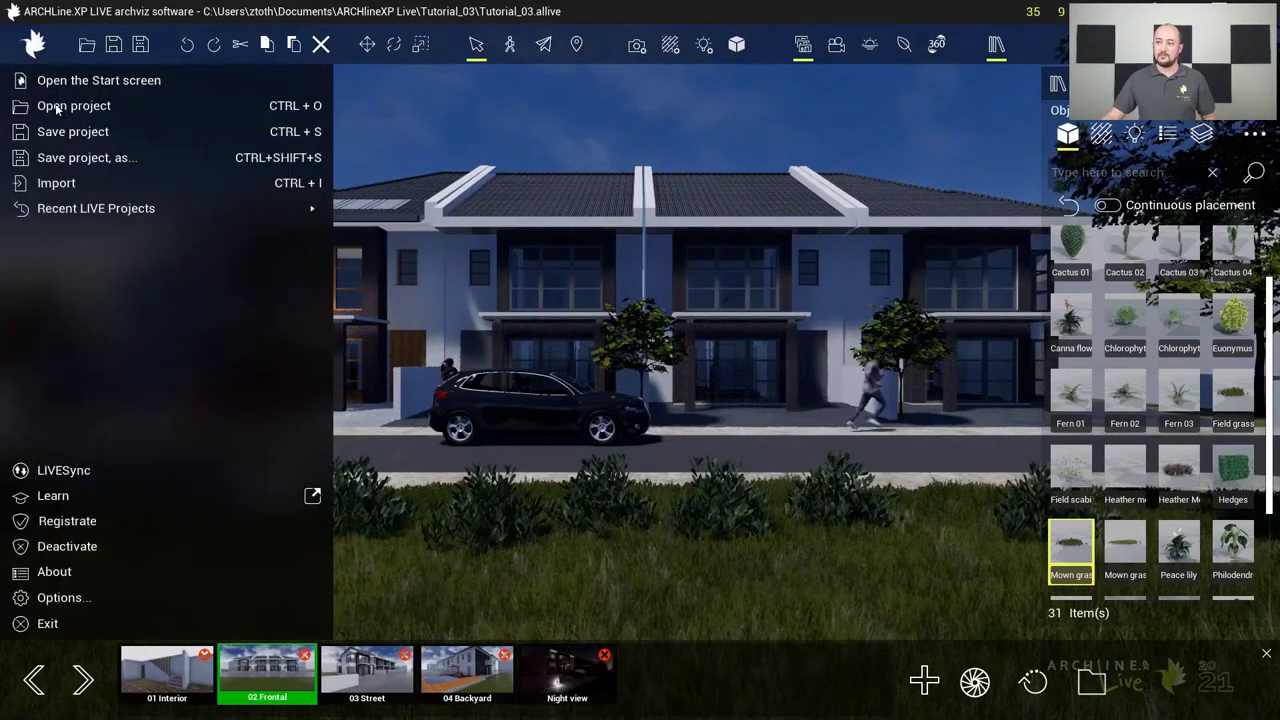
{"action": "left_click", "coordinate": [438, 134]}
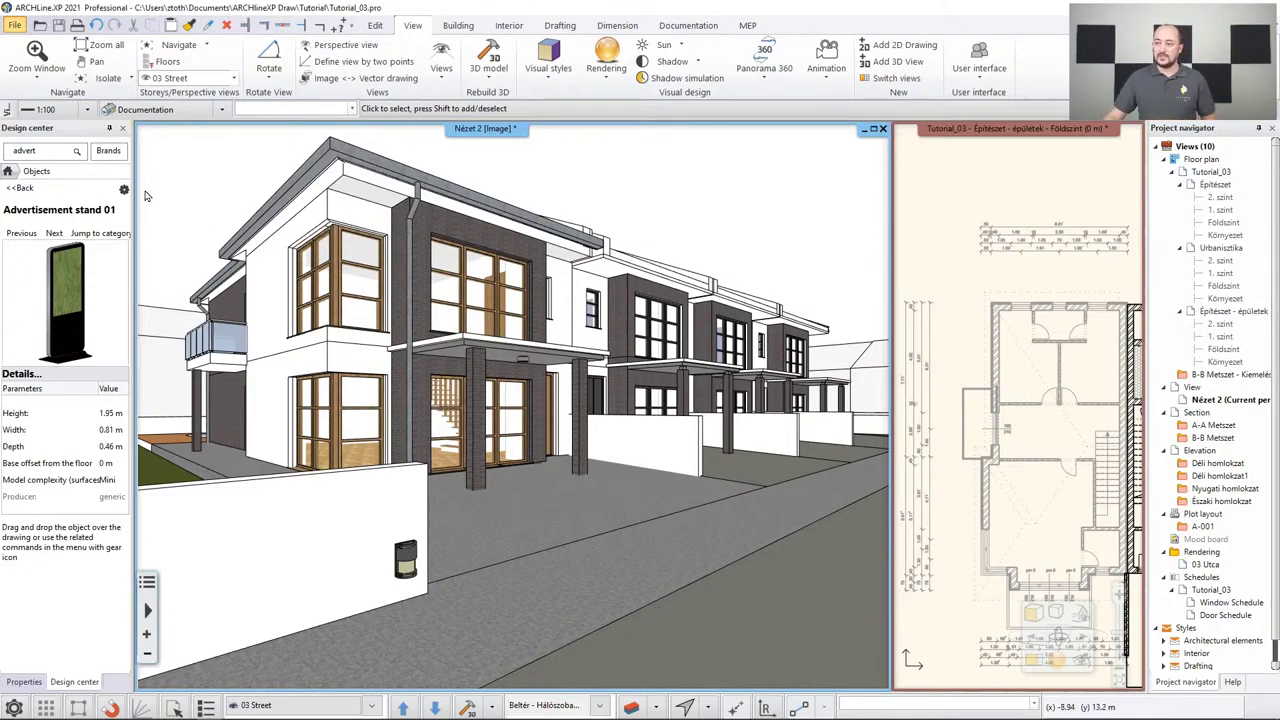
{"action": "left_click", "coordinate": [124, 190]}
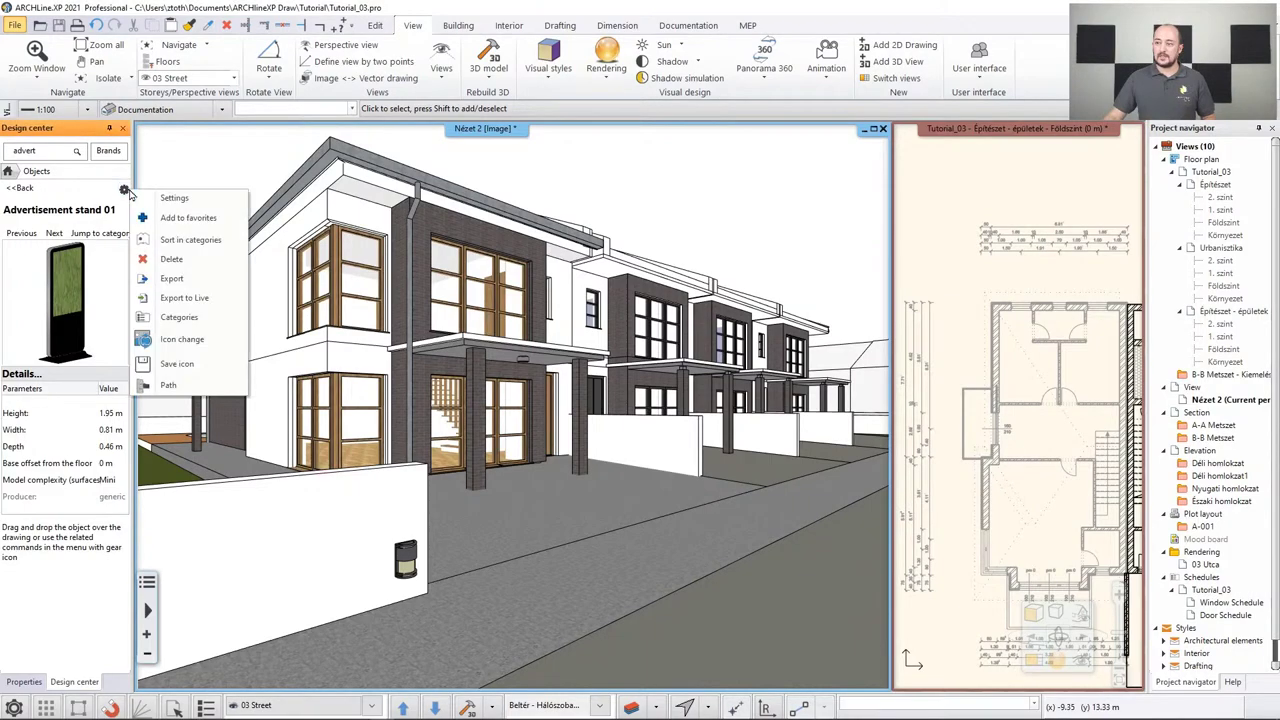
{"action": "left_click", "coordinate": [219, 305]}
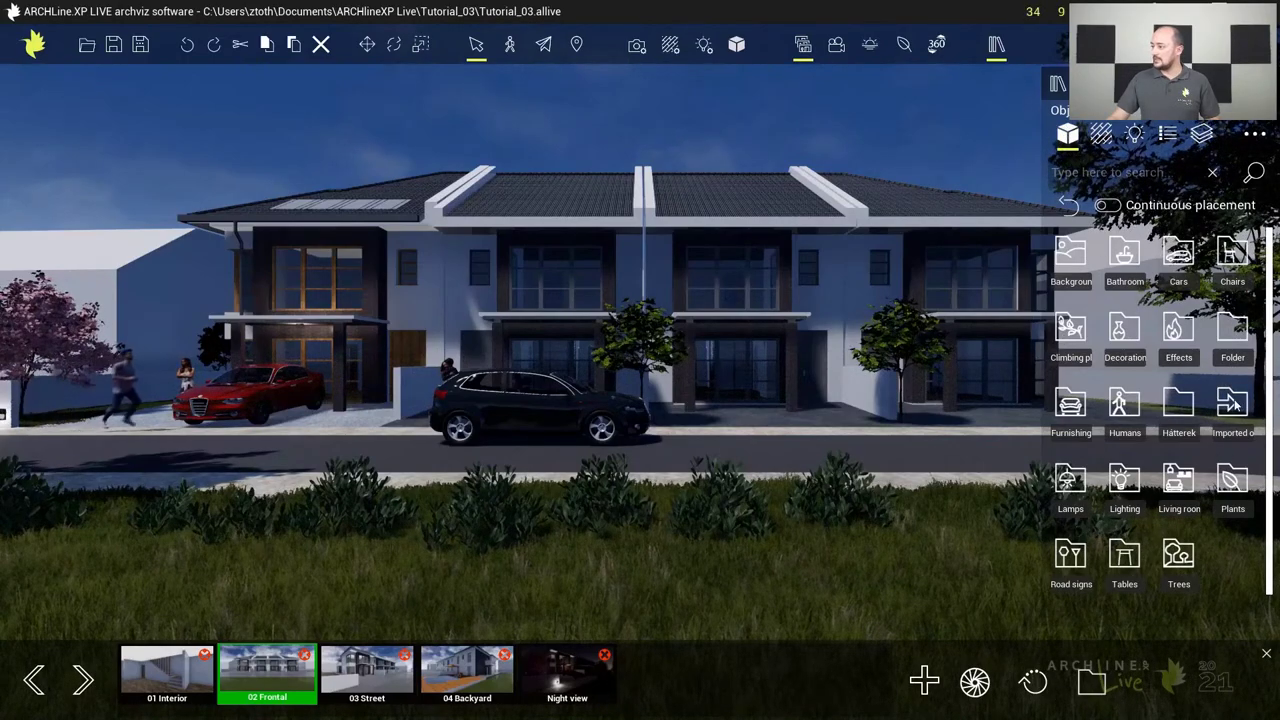
Move the black car farther along the road and place the imported Advertisement stand at the end of the wall beside the red car's driveway
{"action": "left_click", "coordinate": [1236, 430]}
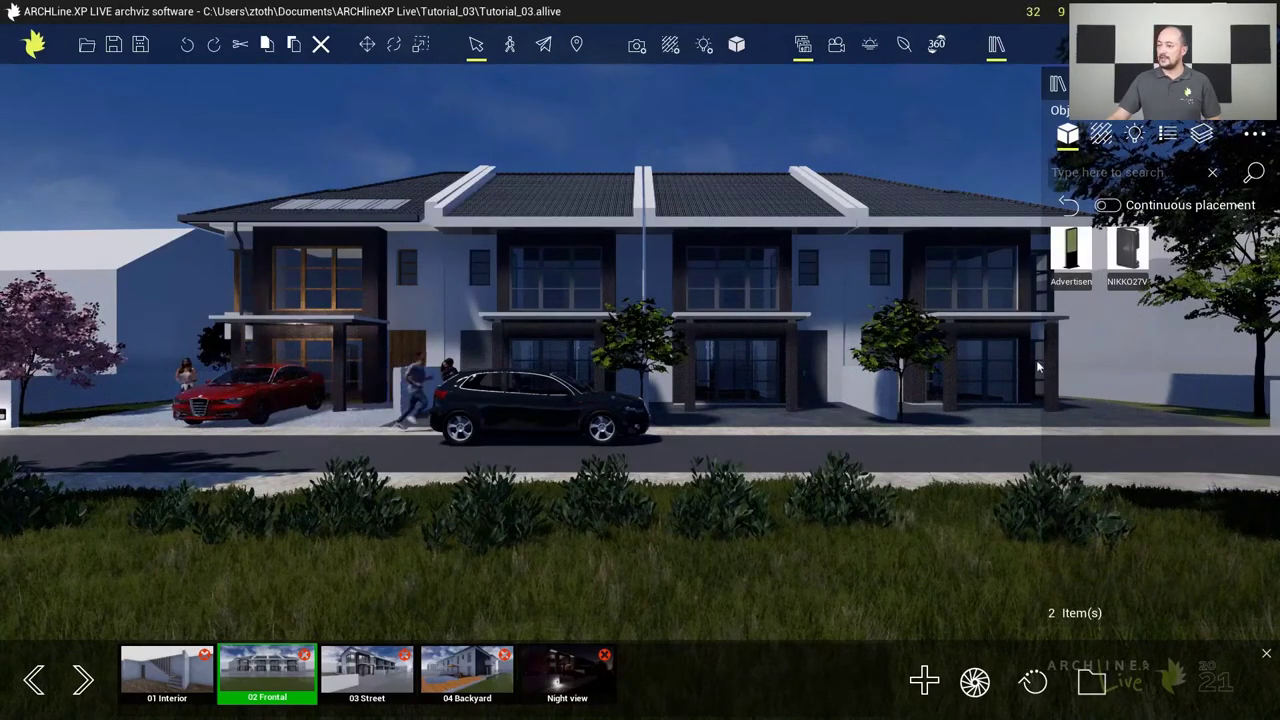
{"action": "left_click", "coordinate": [528, 418]}
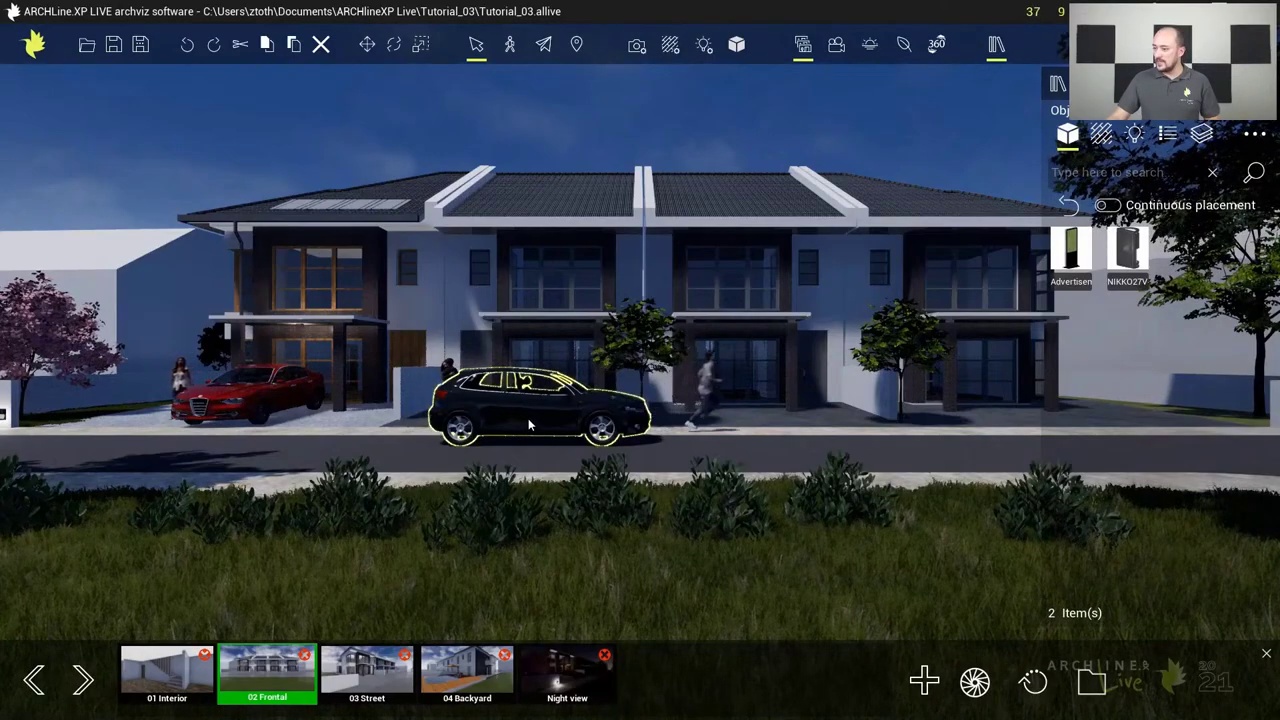
{"action": "left_click", "coordinate": [365, 45]}
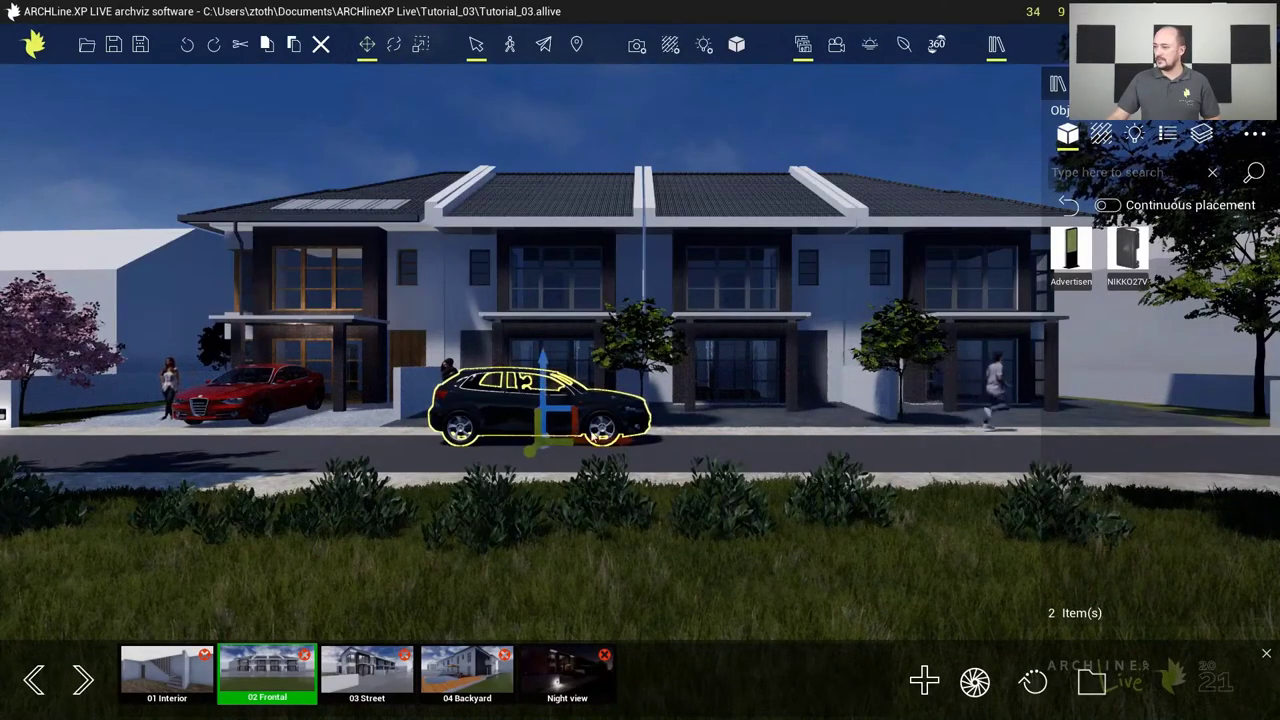
{"action": "left_click_drag", "start_coordinate": [607, 445], "coordinate": [747, 445]}
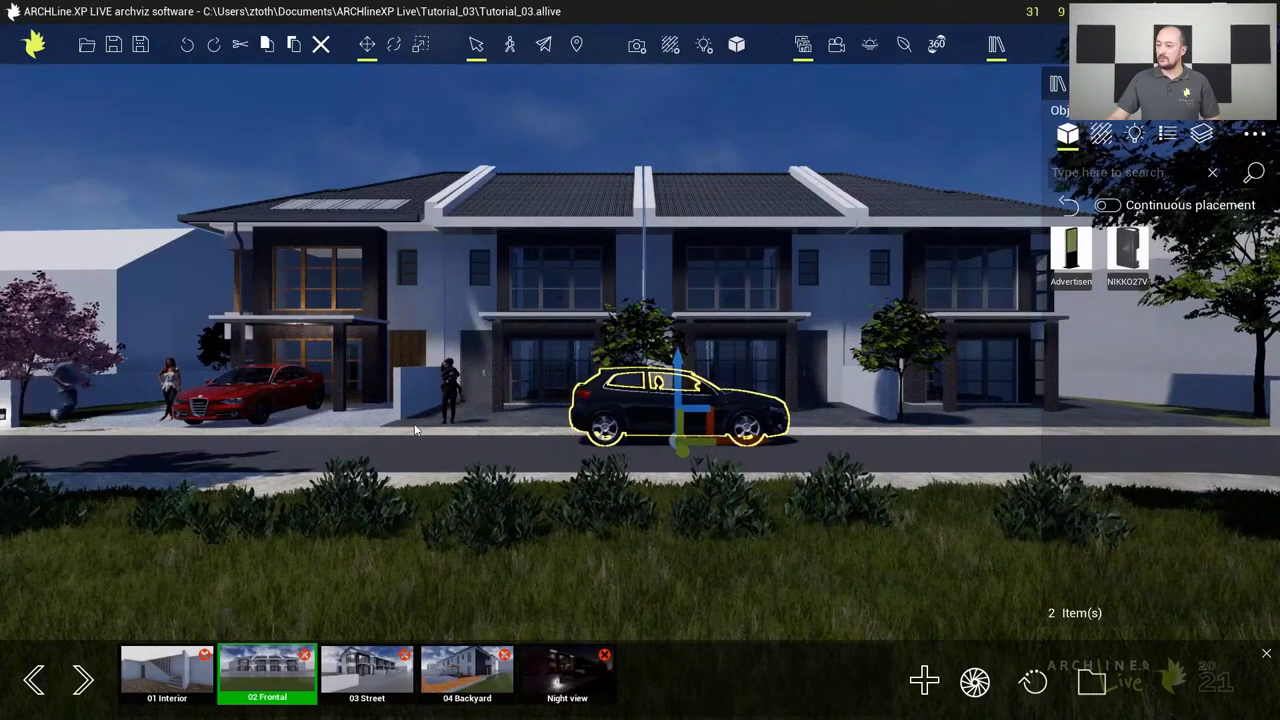
{"action": "mouse_move", "coordinate": [1070, 266]}
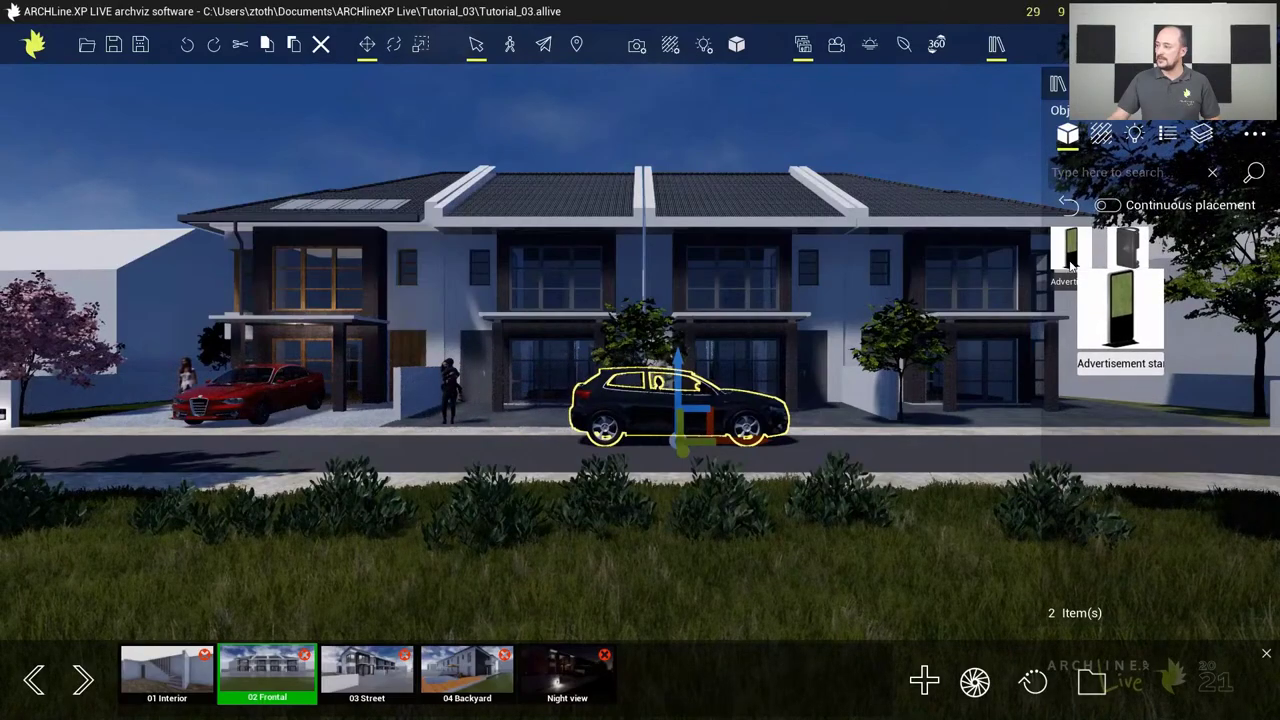
{"action": "left_click_drag", "start_coordinate": [1070, 262], "coordinate": [395, 428]}
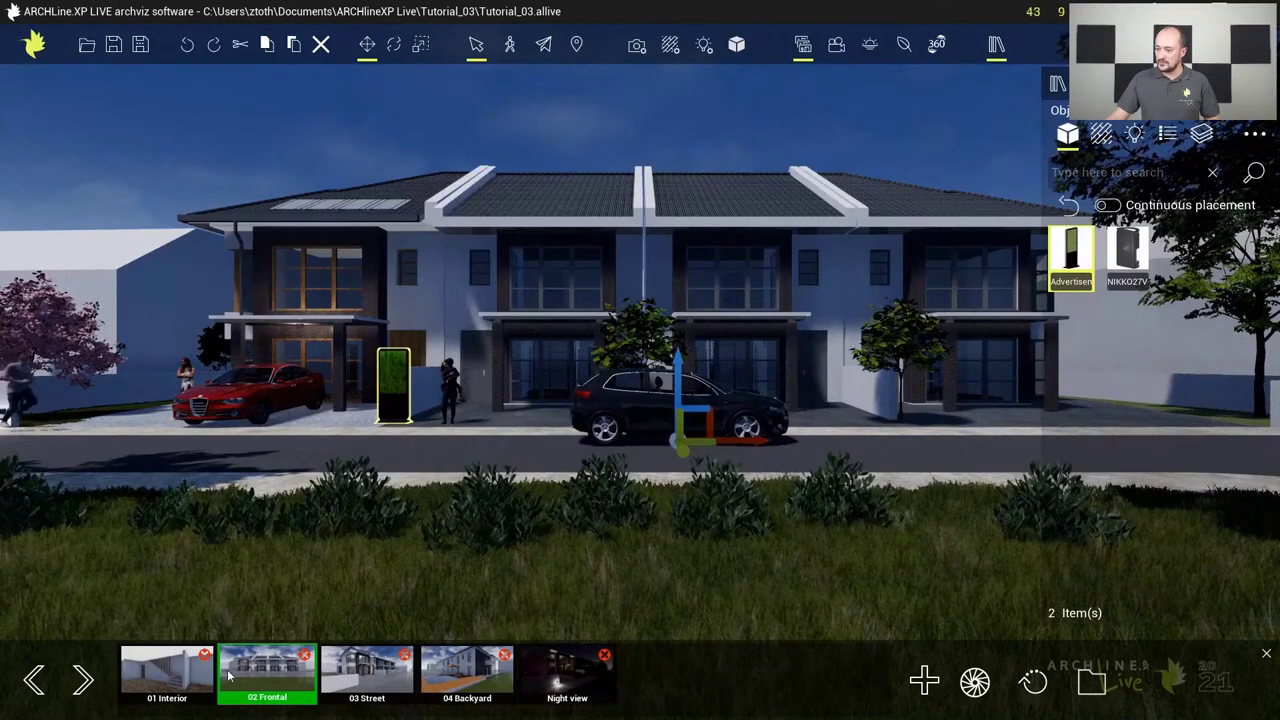
From the 03 Street view, go up close to the advertisement stand and apply the imported Advertisement surface material to its screen
{"action": "left_click", "coordinate": [358, 676]}
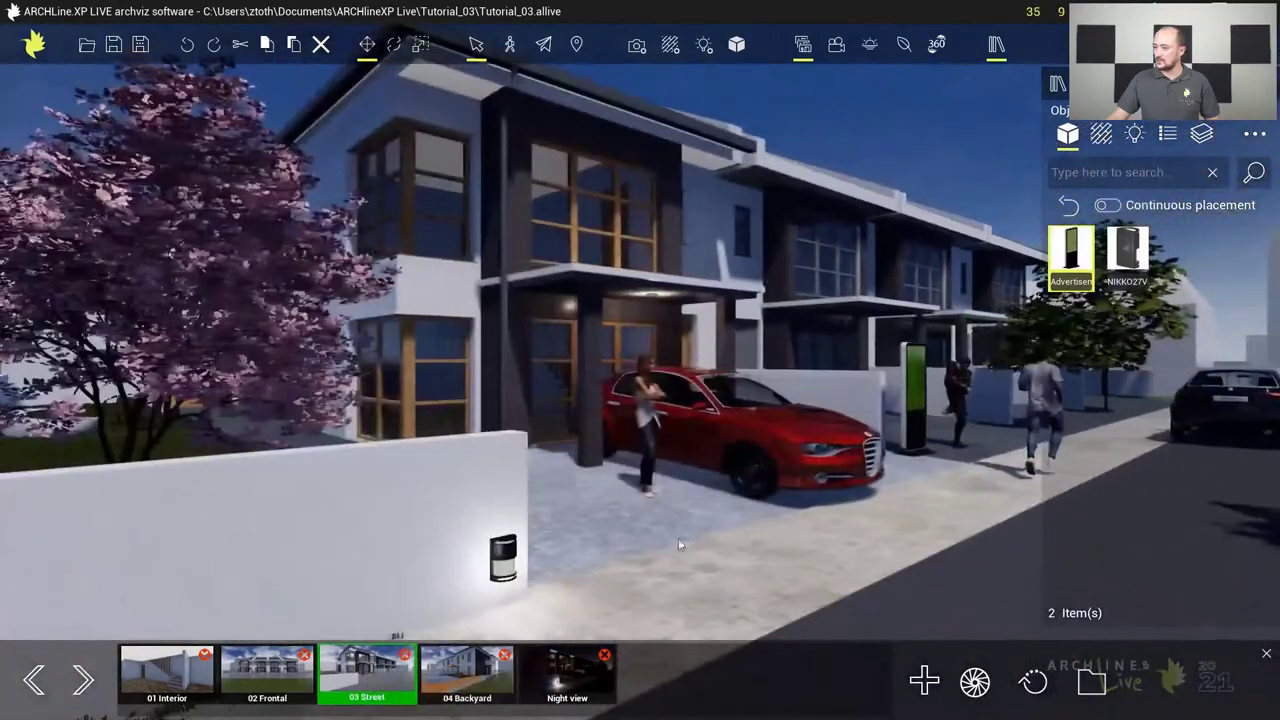
{"action": "left_click_drag", "start_coordinate": [745, 510], "coordinate": [757, 453]}
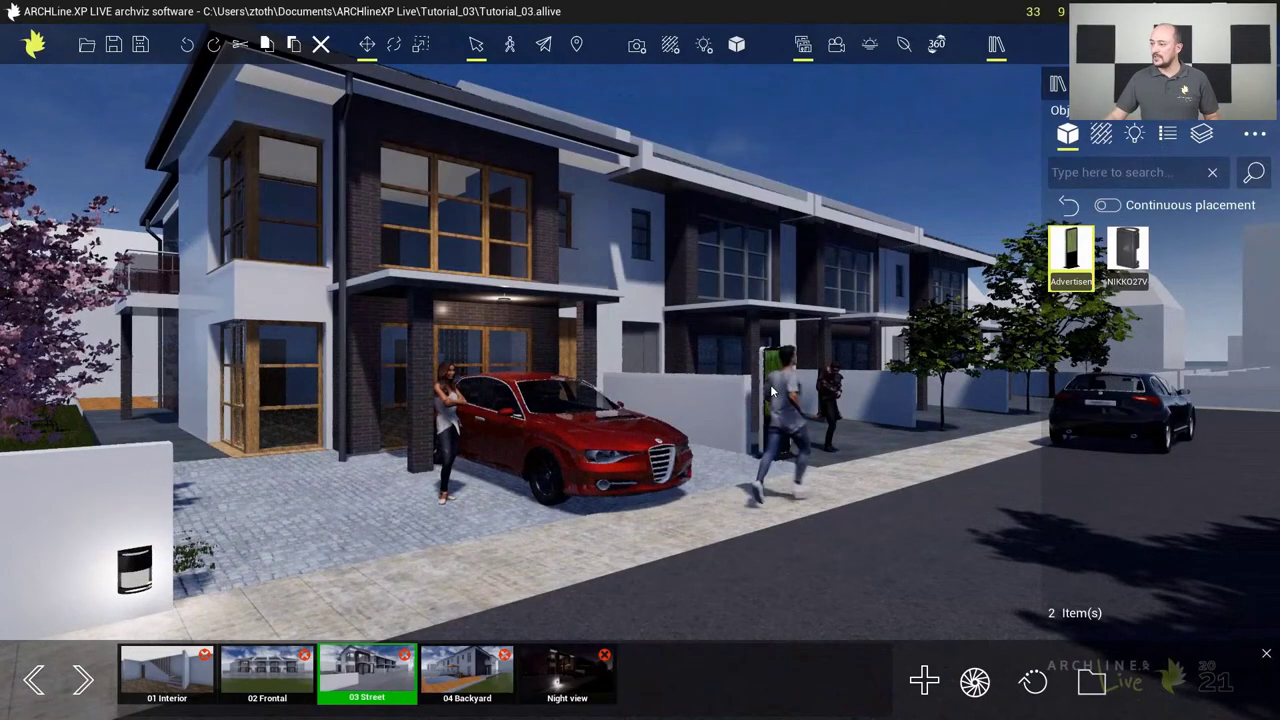
{"action": "left_click", "coordinate": [772, 395]}
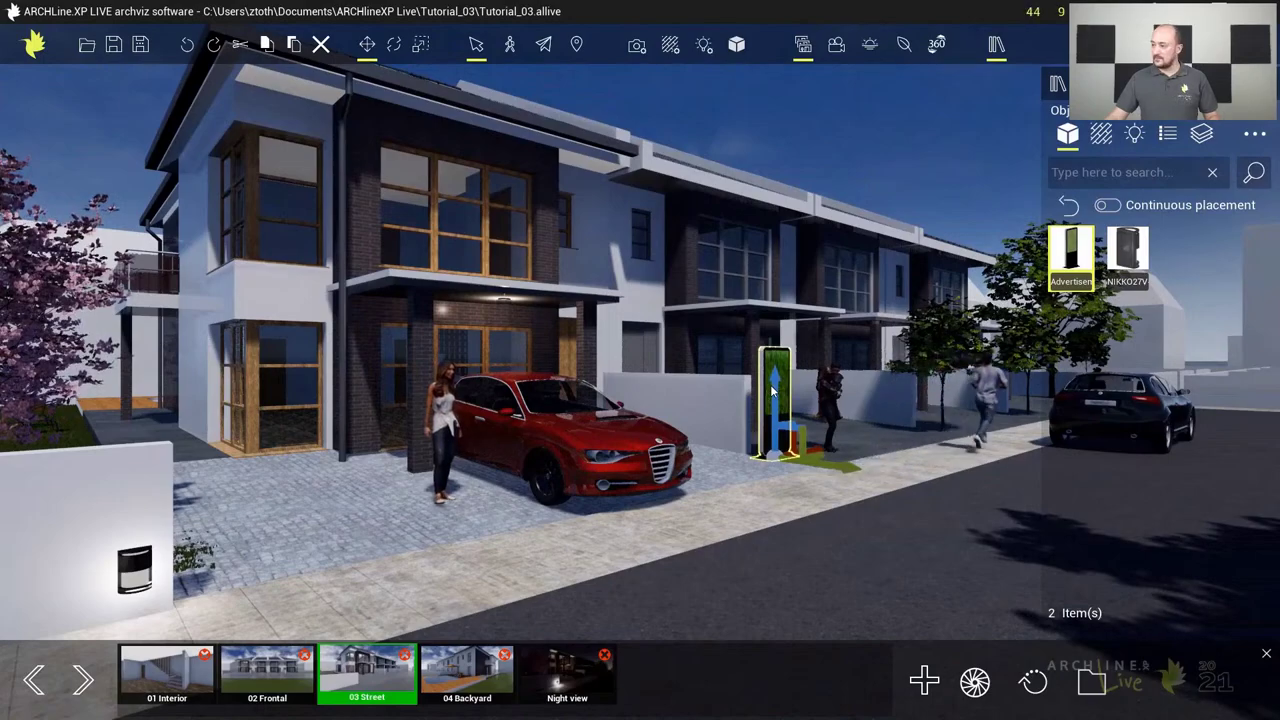
{"action": "double_click", "coordinate": [772, 392]}
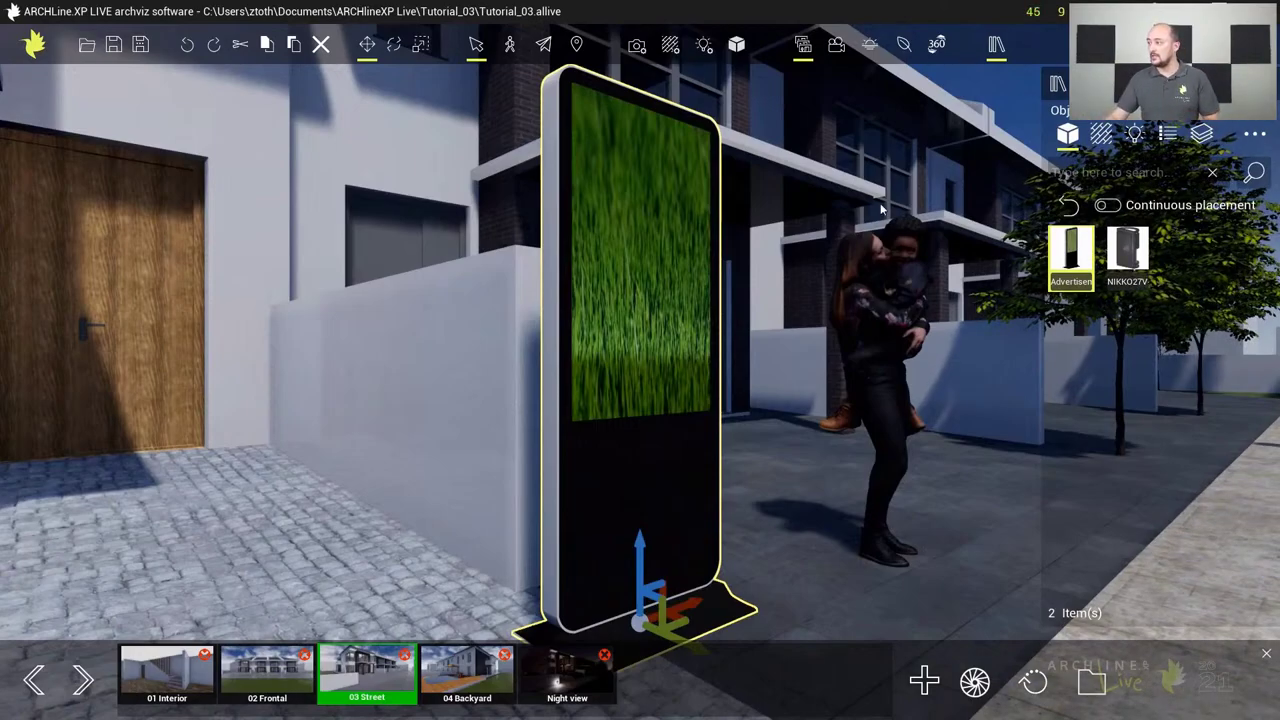
{"action": "left_click", "coordinate": [1101, 136]}
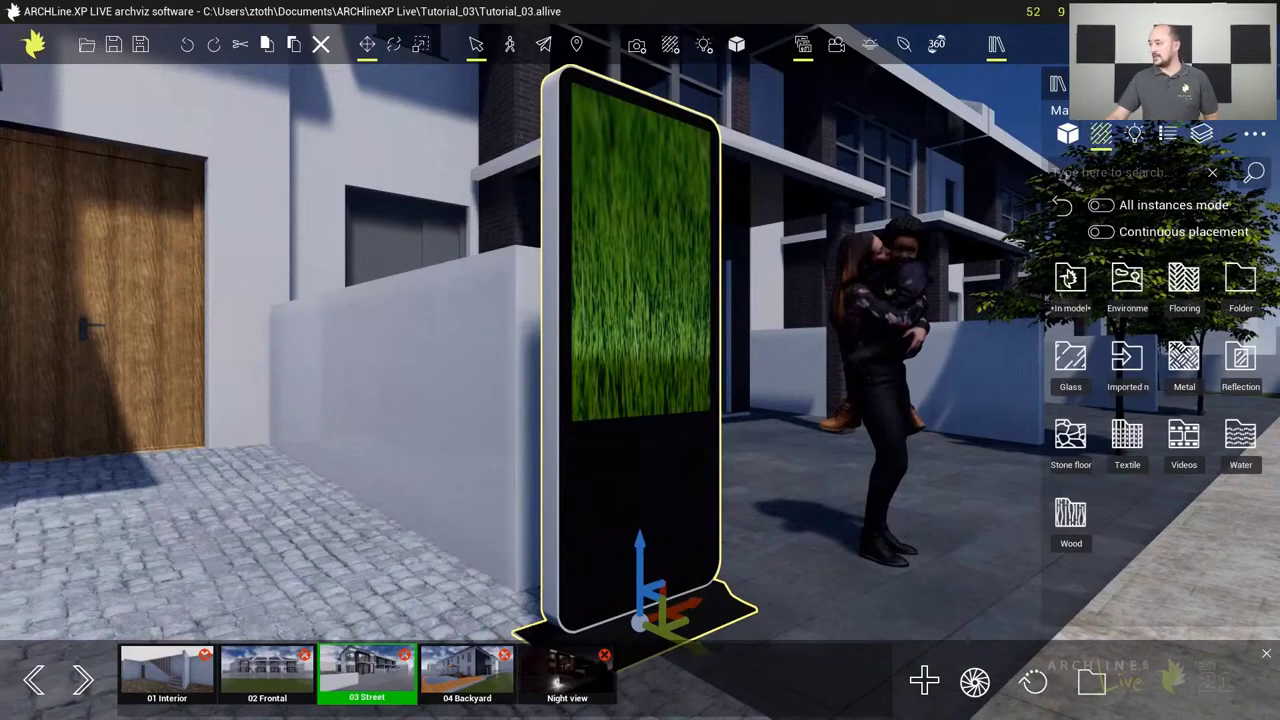
{"action": "left_click", "coordinate": [1127, 360]}
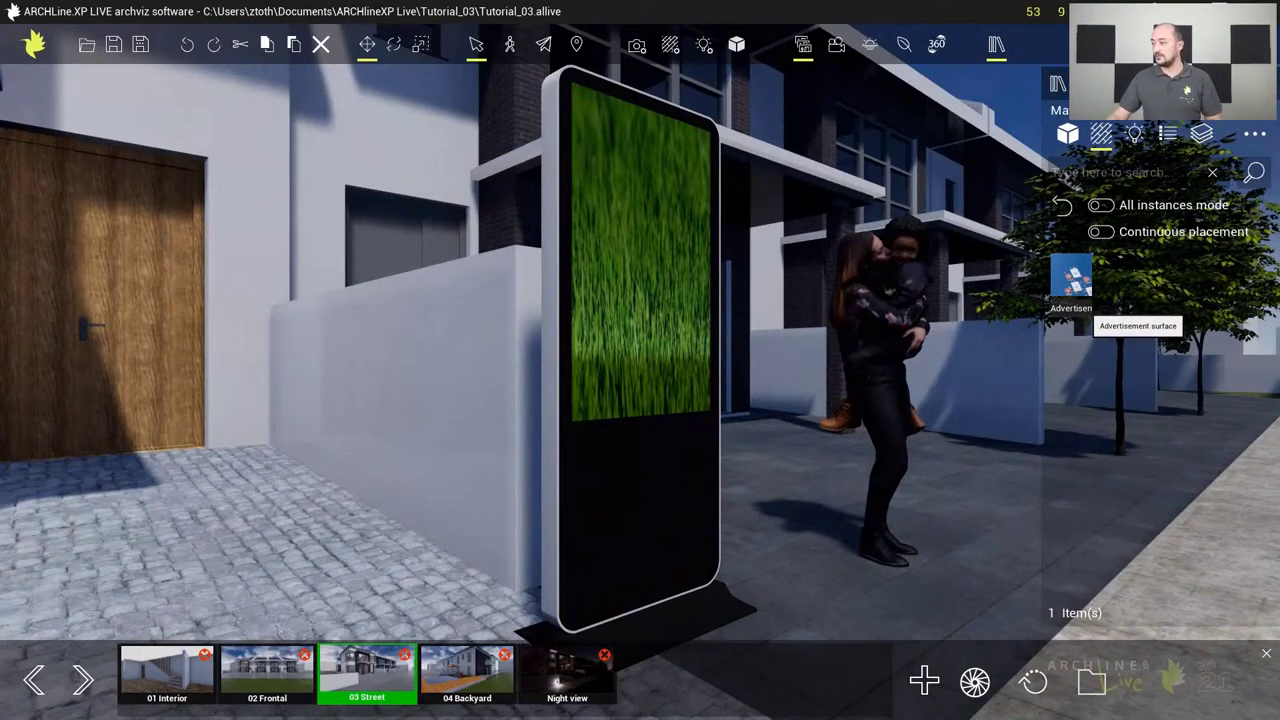
{"action": "left_click_drag", "start_coordinate": [1085, 307], "coordinate": [655, 315]}
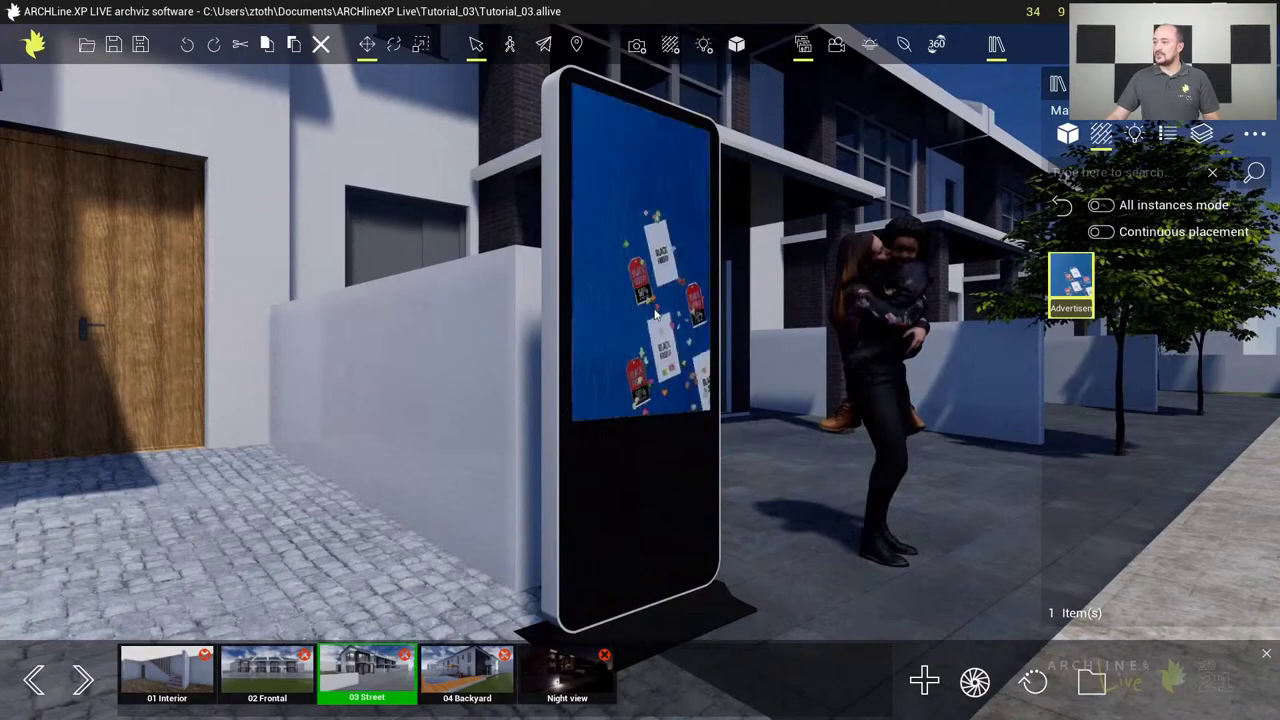
{"action": "left_click", "coordinate": [648, 252]}
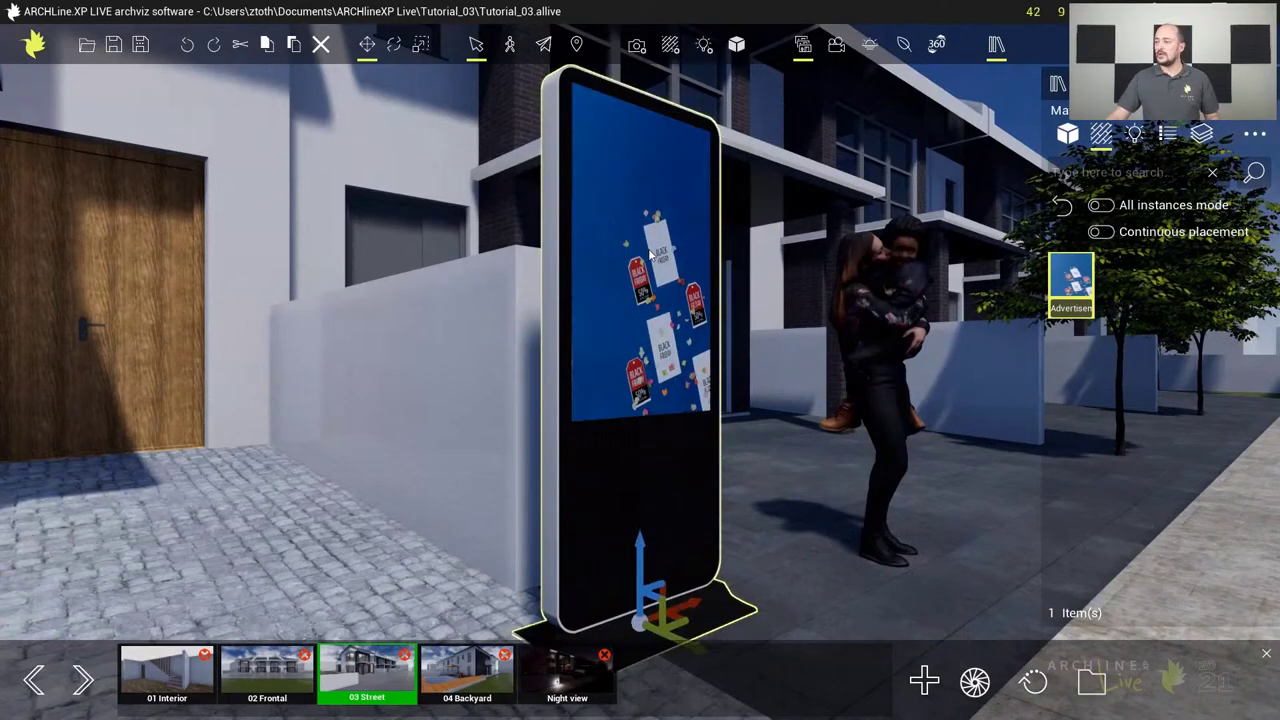
Try shifting the Advertisement surface texture by 0.07 horizontally and 0.53 vertically, and rotate it by 90
{"action": "left_click", "coordinate": [670, 47]}
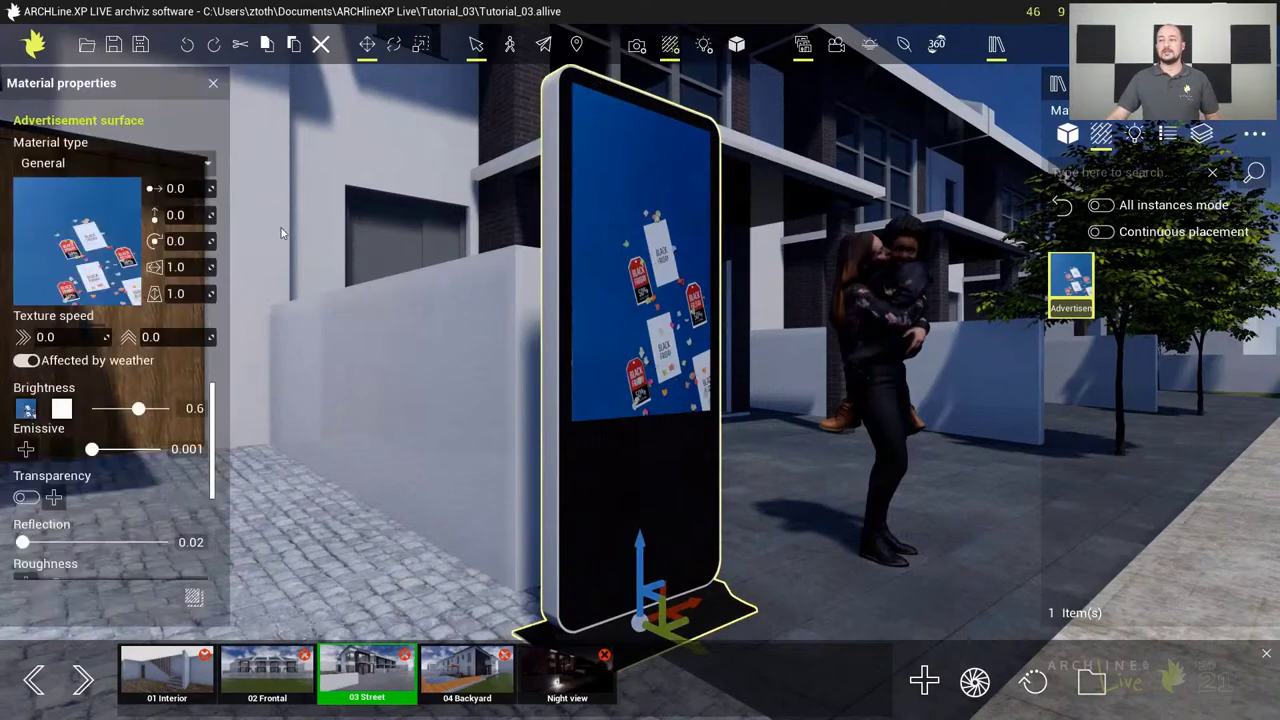
{"action": "left_click", "coordinate": [183, 188]}
{"action": "type", "text": "7"}
{"action": "key", "text": "Tab"}
{"action": "type", "text": "0.3"}
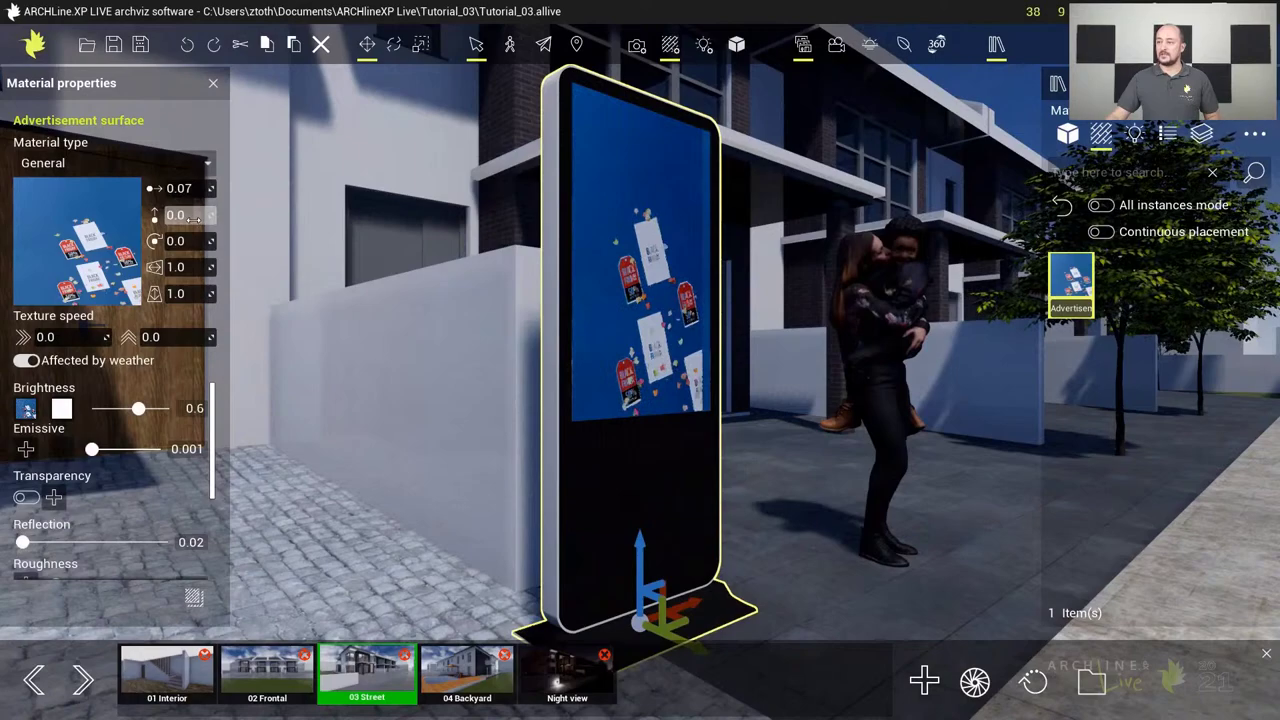
{"action": "type", "text": "0.53"}
{"action": "left_click", "coordinate": [193, 242]}
{"action": "type", "text": "90"}
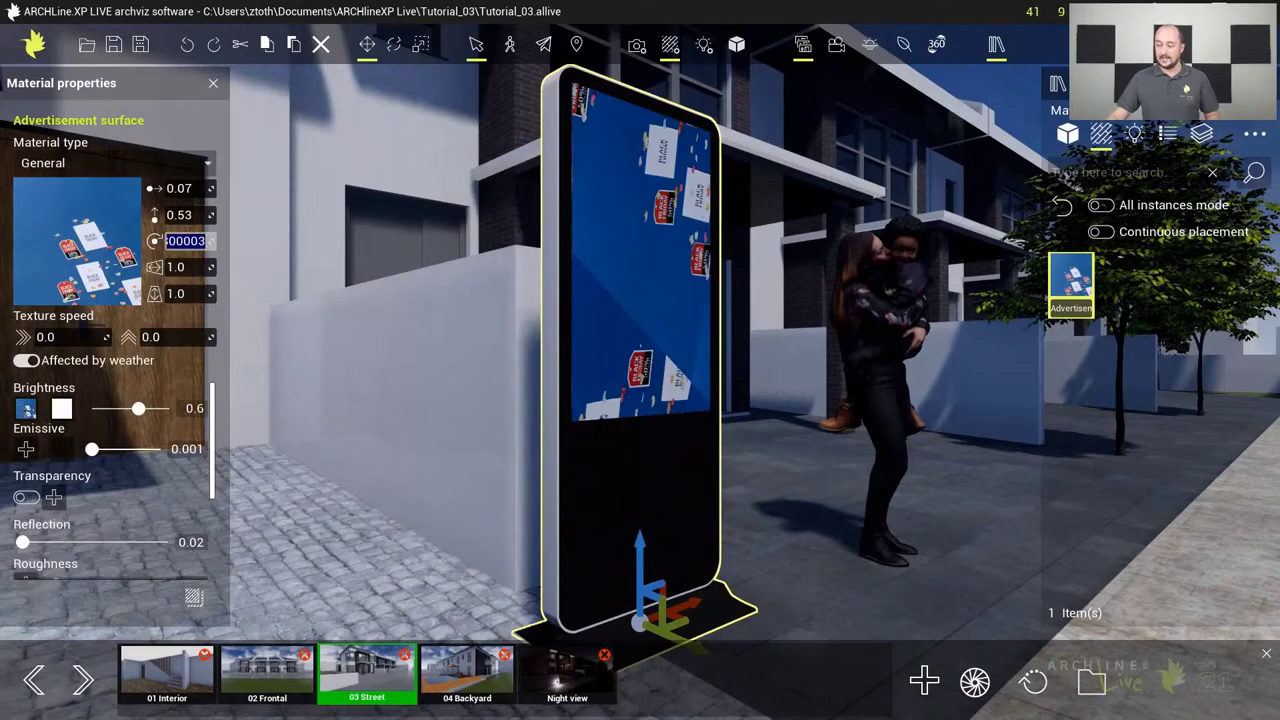
Reset the rotation and both texture offsets of the Advertisement surface material to 0
{"action": "type", "text": "0"}
{"action": "key", "text": "shift+Tab"}
{"action": "type", "text": "0"}
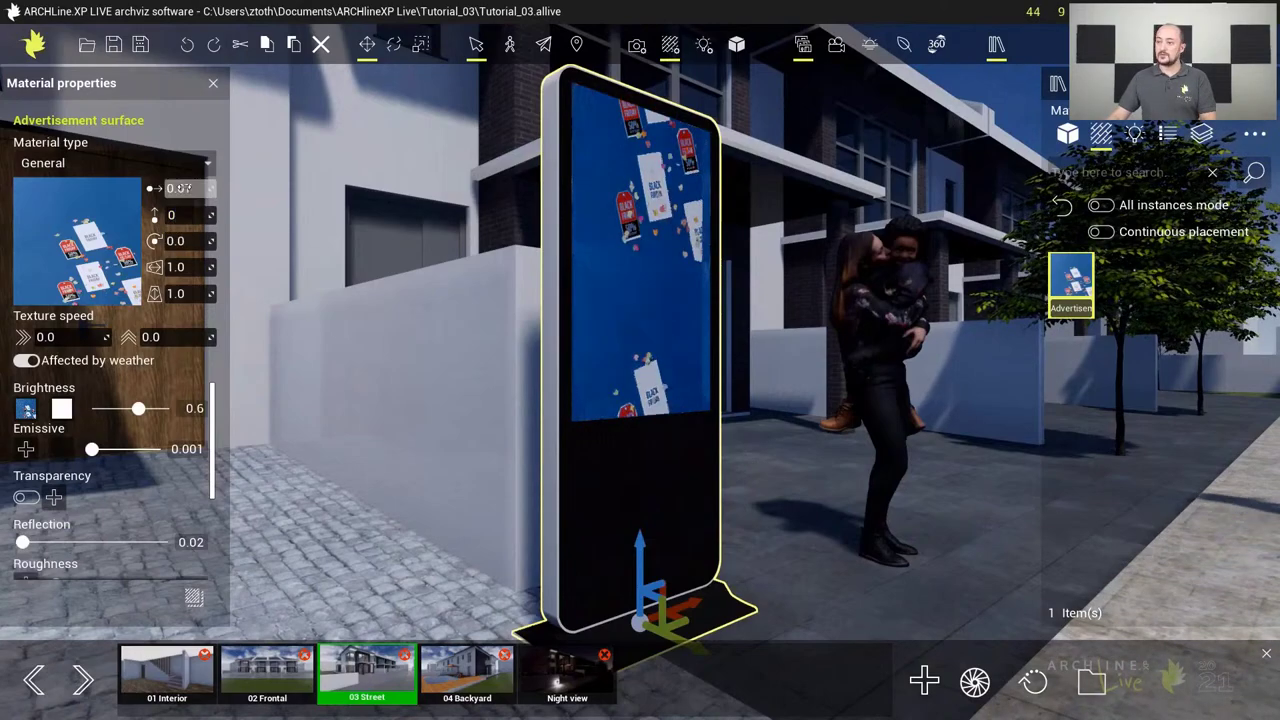
{"action": "key", "text": "shift+Tab"}
{"action": "type", "text": "0"}
{"action": "key", "text": "Tab"}
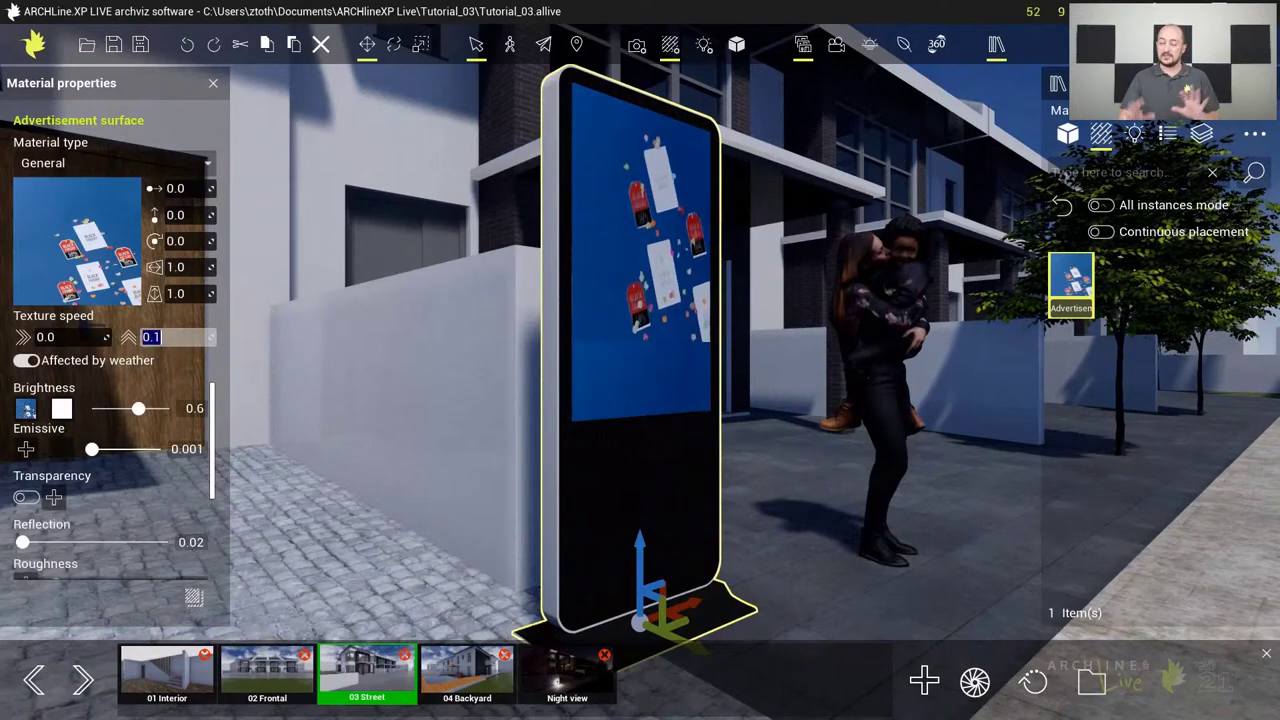
Try a vertical texture speed of -0.1 on the Advertisement surface material, and set it back to 0
{"action": "left_click", "coordinate": [151, 337]}
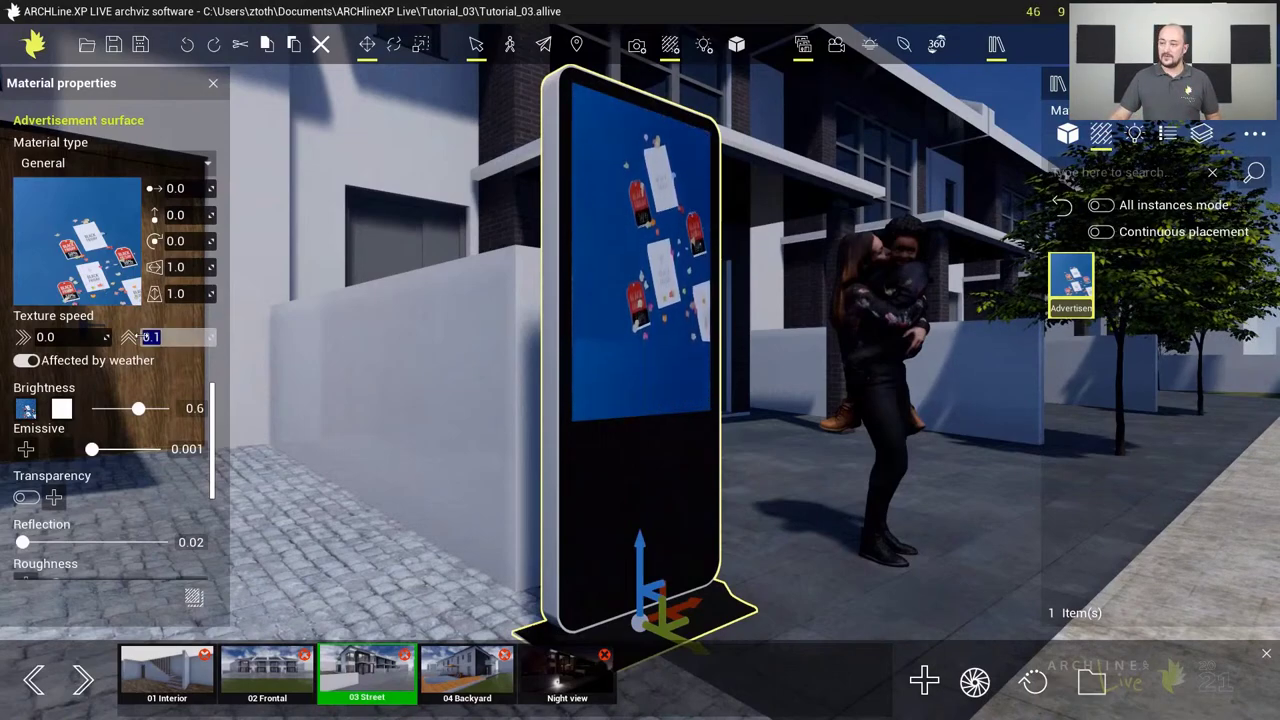
{"action": "type", "text": "-0.1"}
{"action": "key", "text": "Return"}
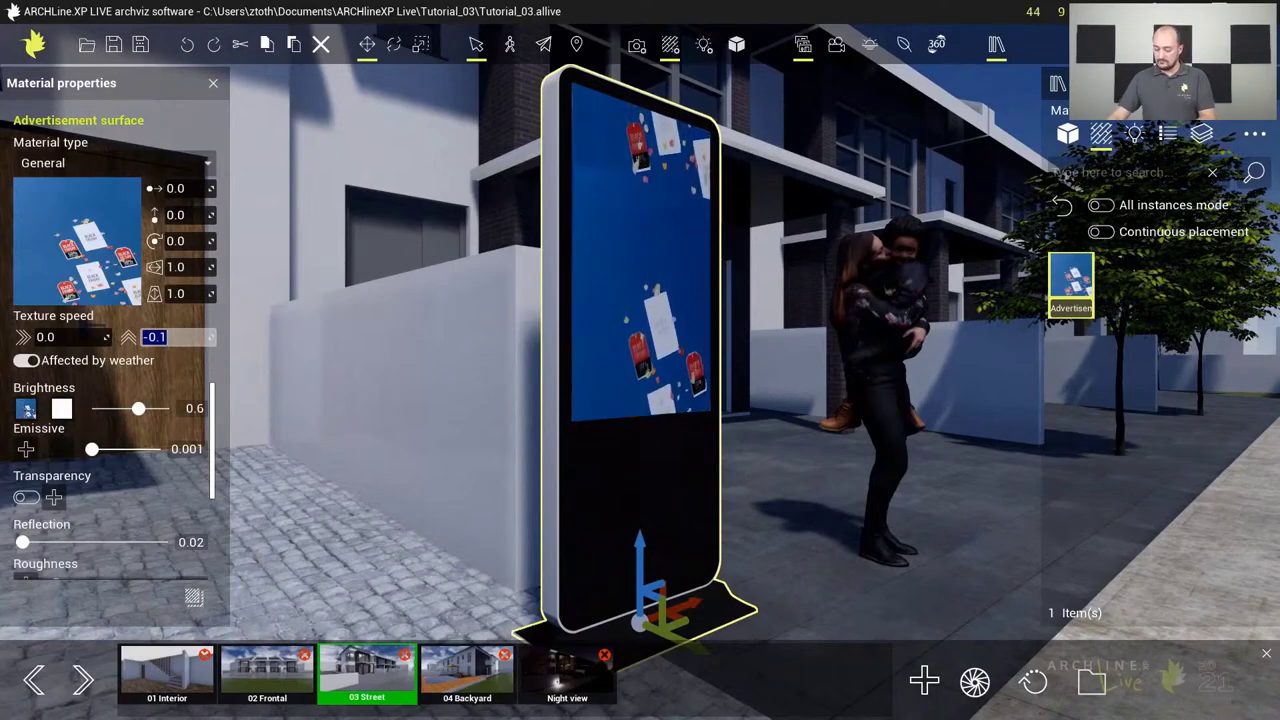
{"action": "type", "text": "0"}
{"action": "key", "text": "Return"}
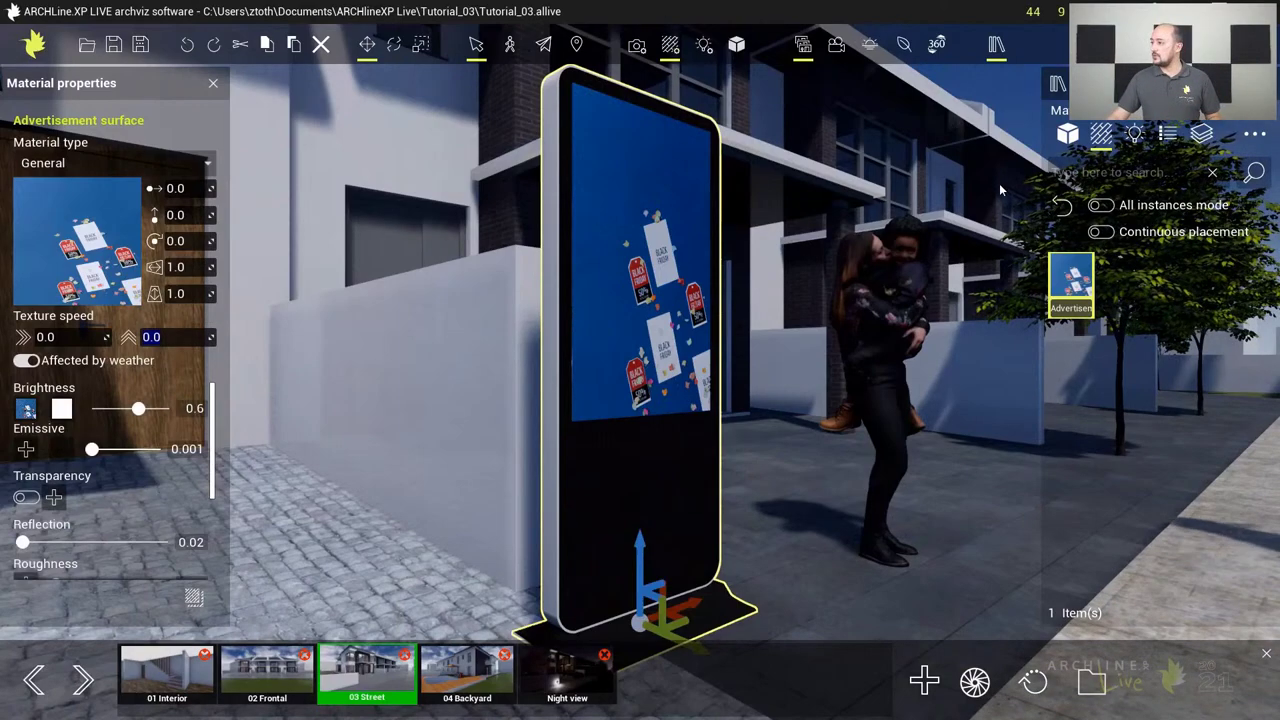
Apply the Black Friday video material from the Videos category to the advertisement stand's screen
{"action": "left_click", "coordinate": [1062, 207]}
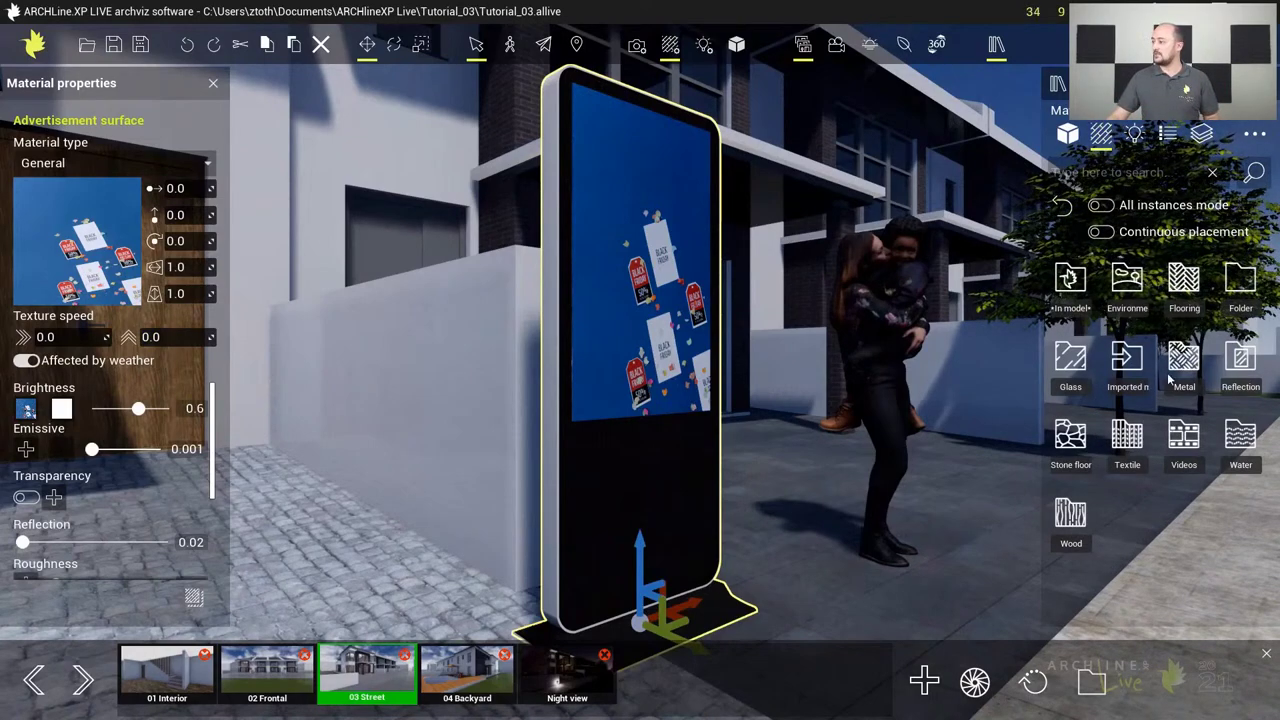
{"action": "left_click", "coordinate": [1186, 430]}
{"action": "mouse_move", "coordinate": [1077, 290]}
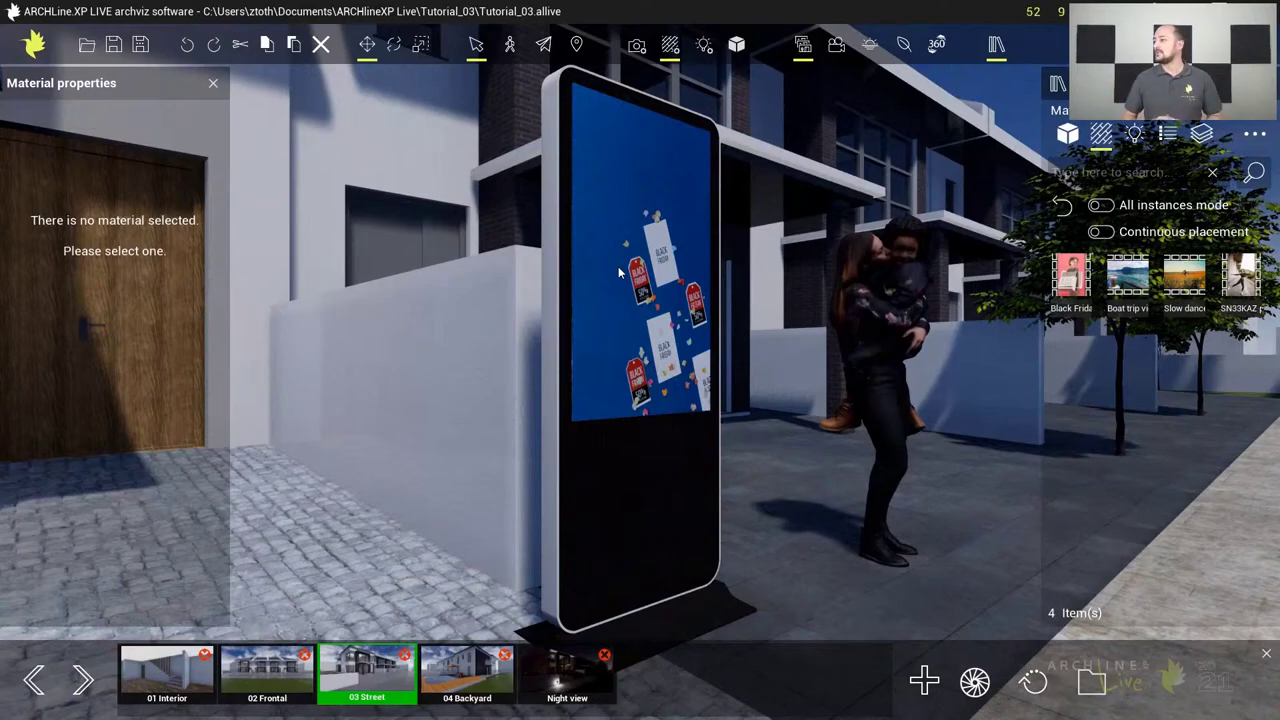
{"action": "left_click_drag", "start_coordinate": [1072, 280], "coordinate": [675, 290]}
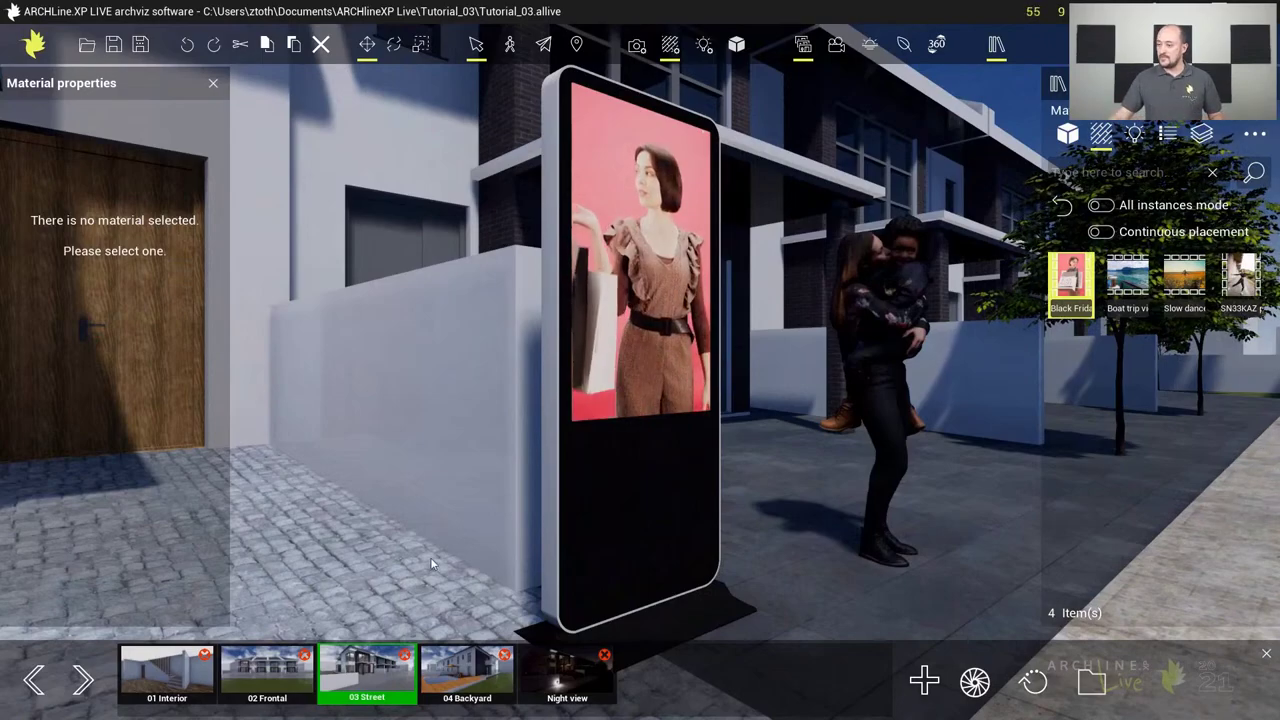
Return via 03 Street to the 02 Frontal view, close the material properties, and update the snapshots of all views with the current changes
{"action": "left_click", "coordinate": [350, 680]}
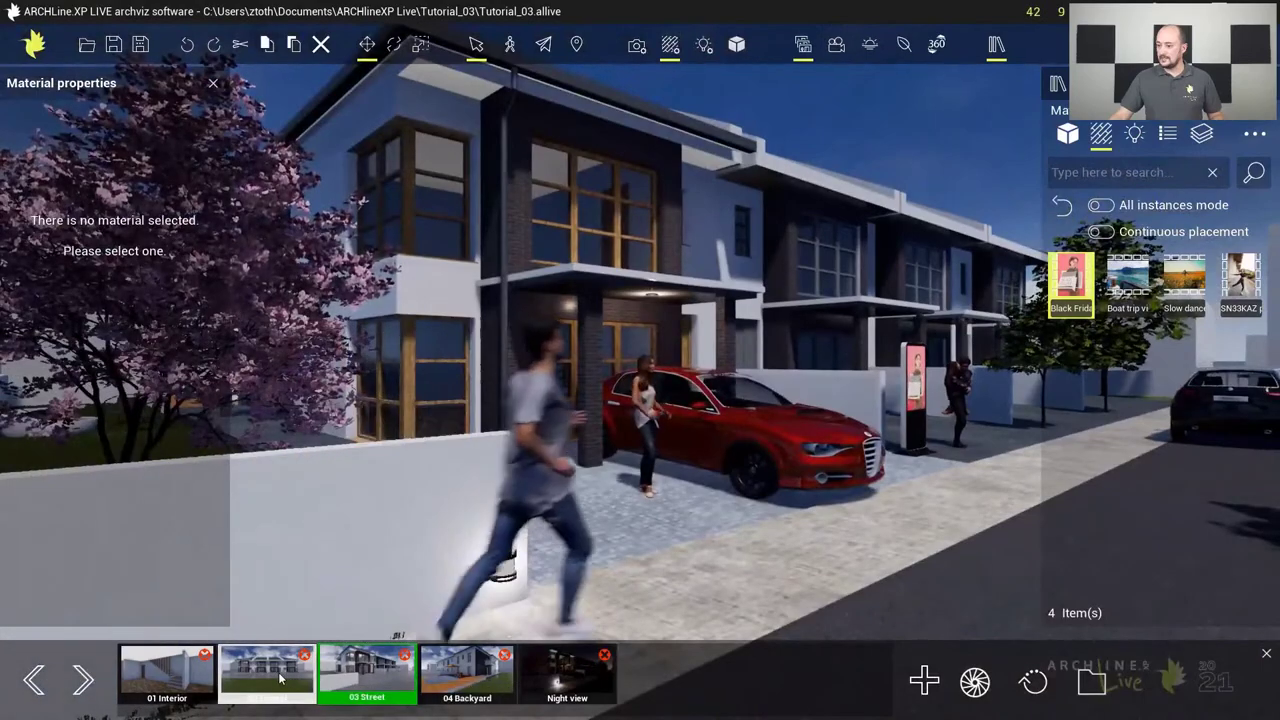
{"action": "left_click", "coordinate": [278, 676]}
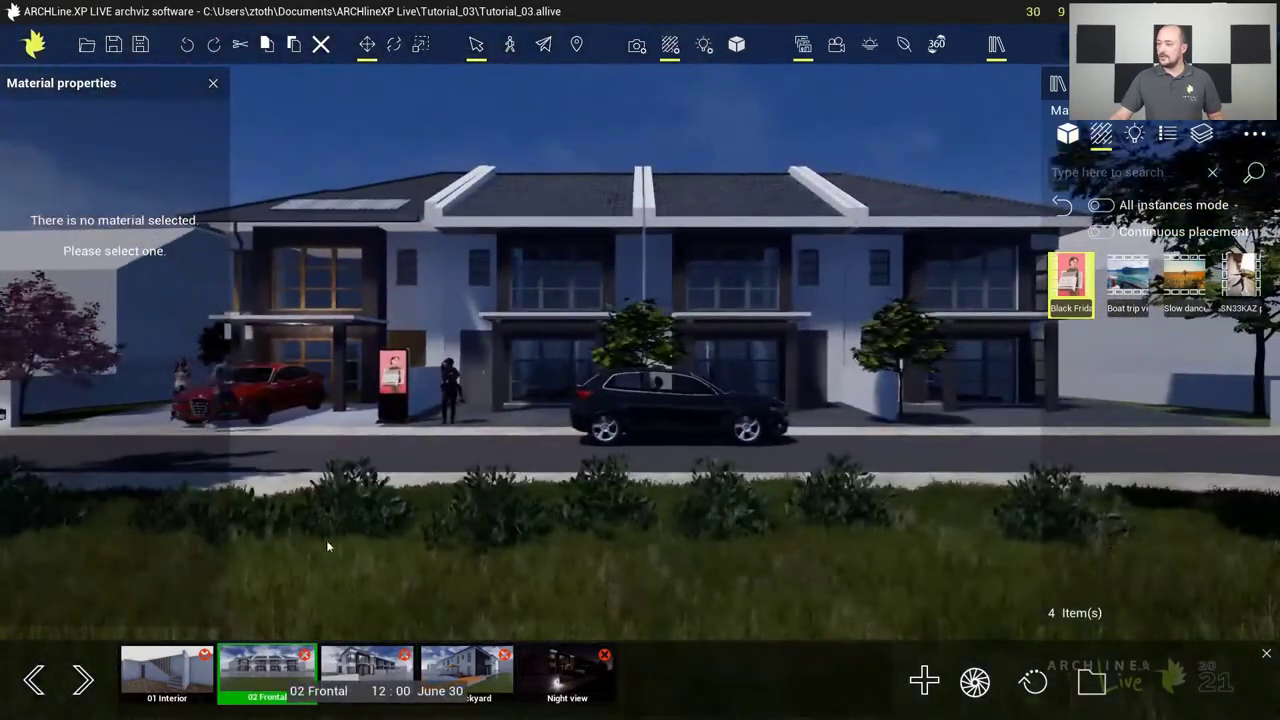
{"action": "left_click", "coordinate": [213, 84]}
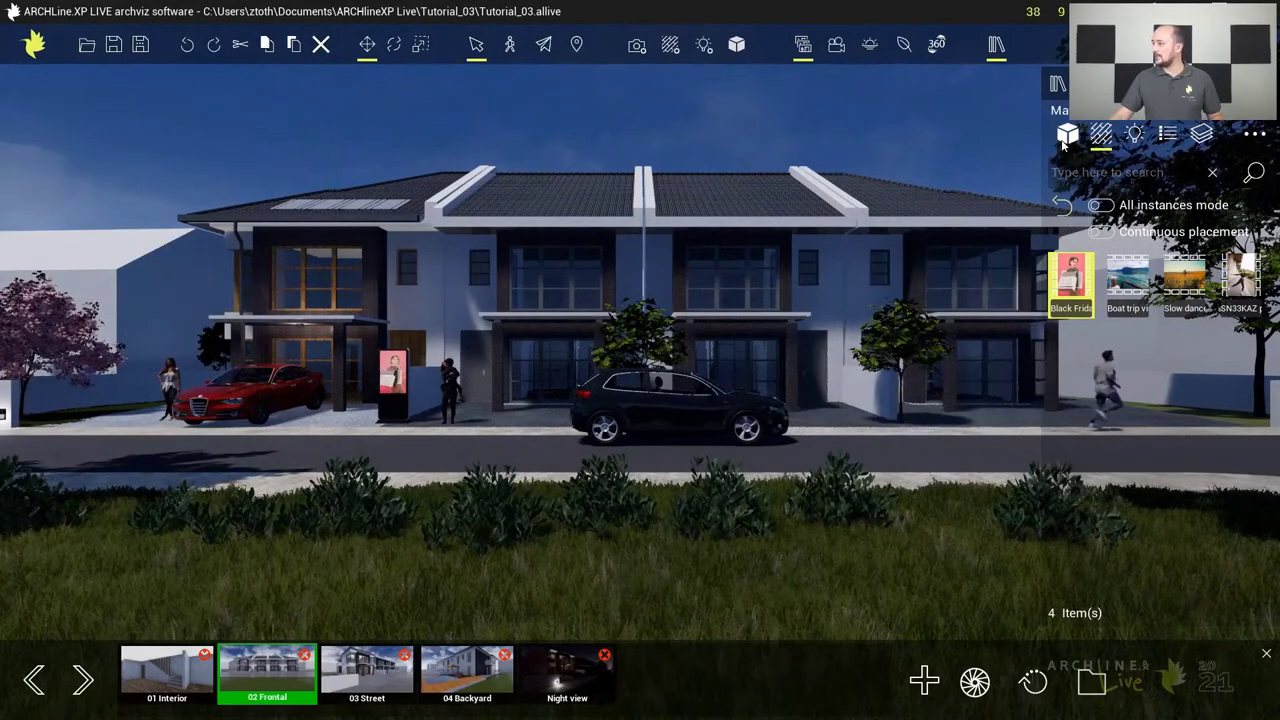
{"action": "left_click", "coordinate": [1062, 207]}
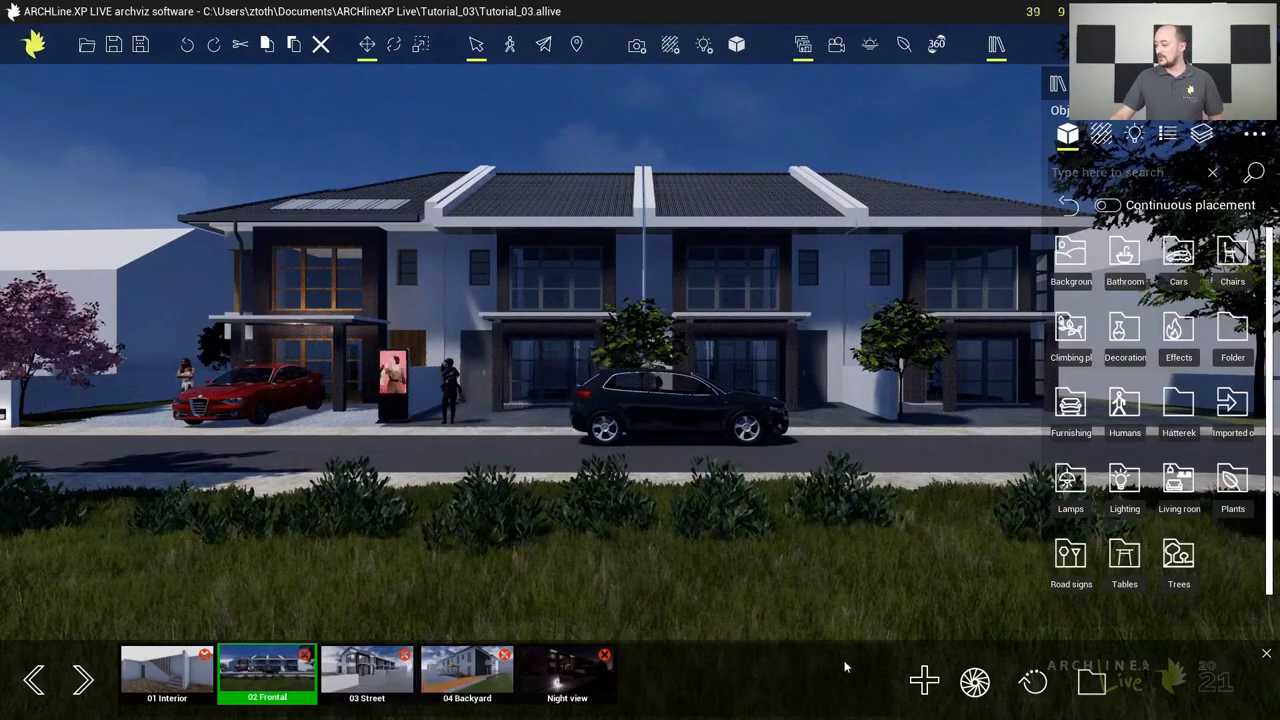
{"action": "left_click", "coordinate": [1033, 682]}
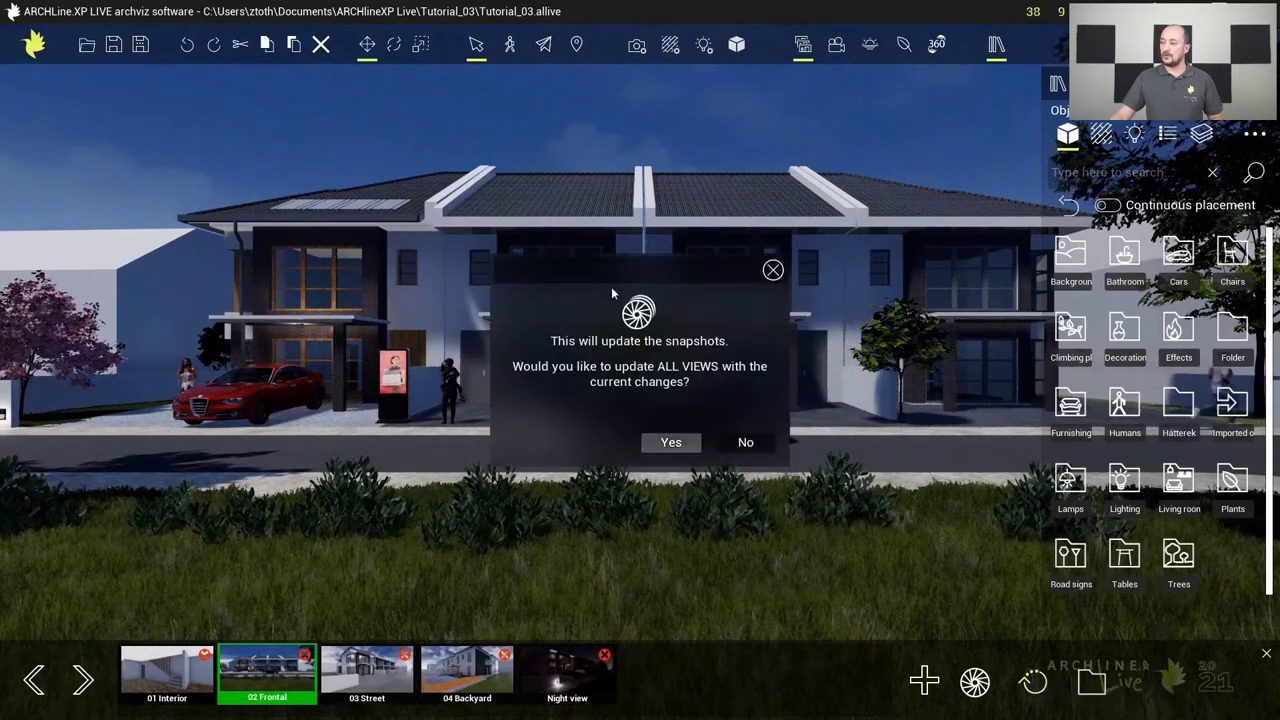
{"action": "left_click", "coordinate": [674, 444]}
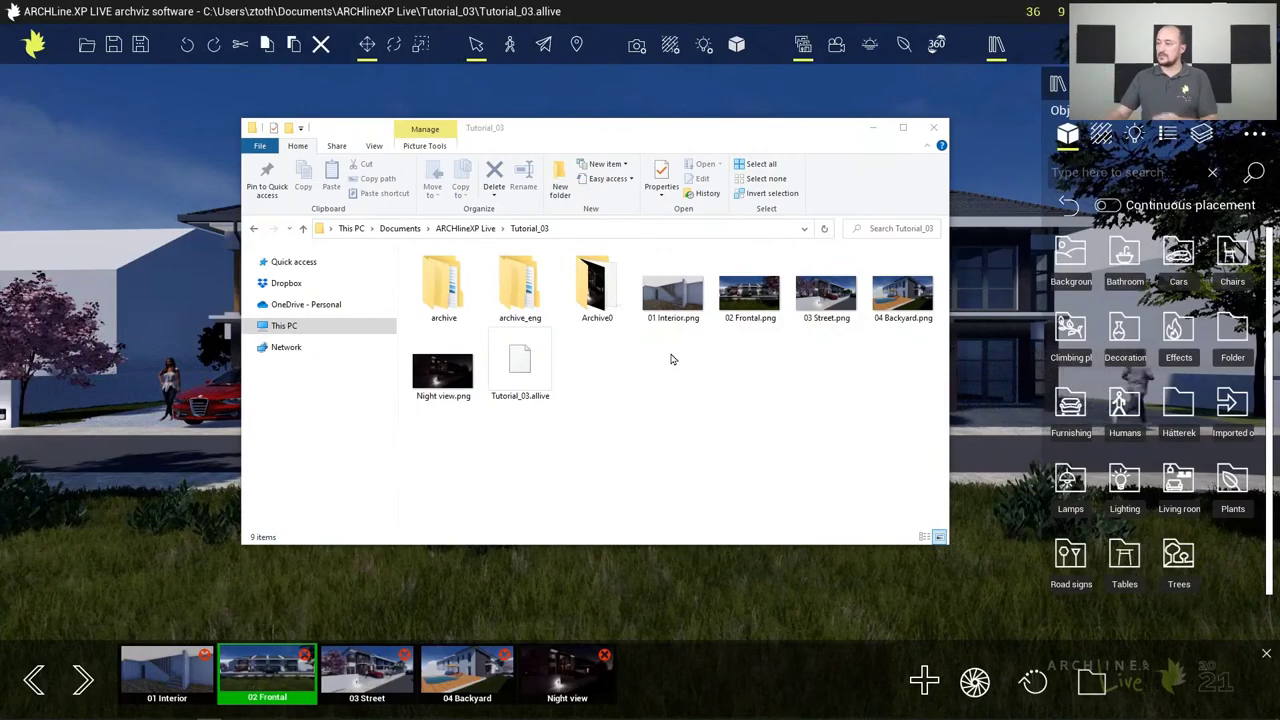
Examine the saved 03 Street.png image in the Tutorial_03 folder, and close the picture and the folder
{"action": "left_click", "coordinate": [817, 303]}
{"action": "double_click", "coordinate": [817, 303]}
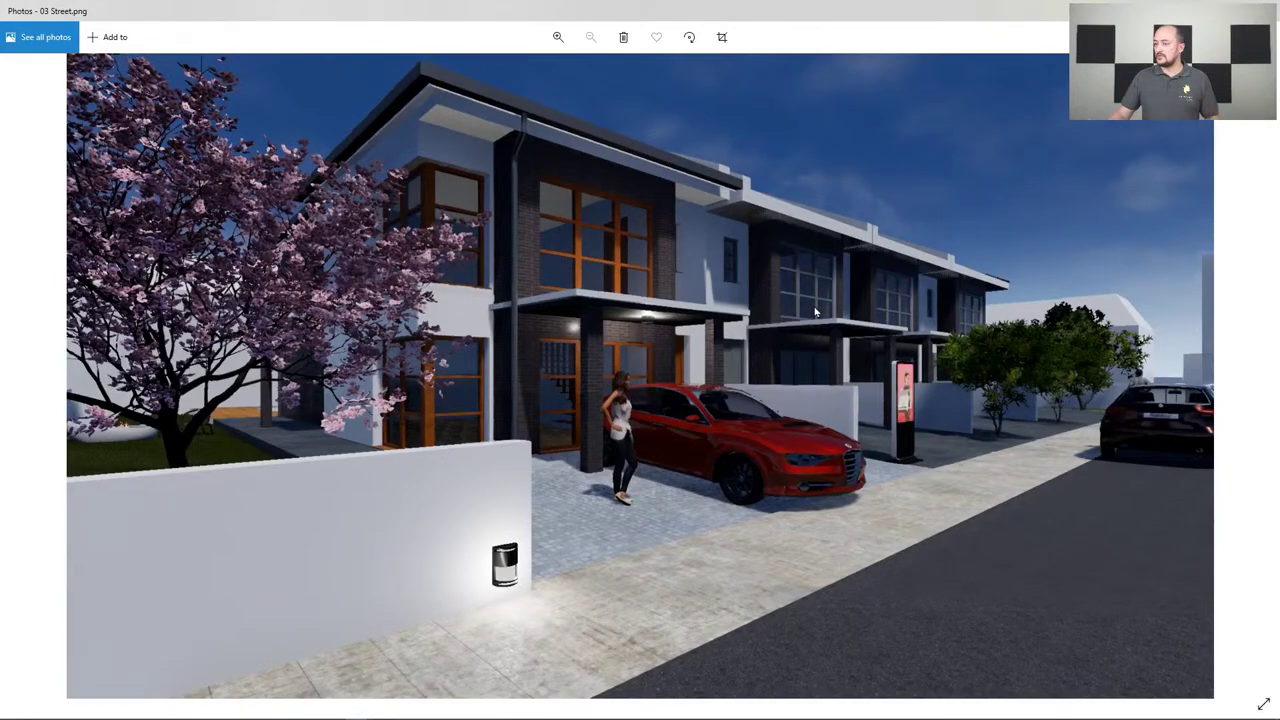
{"action": "left_click", "coordinate": [1263, 8]}
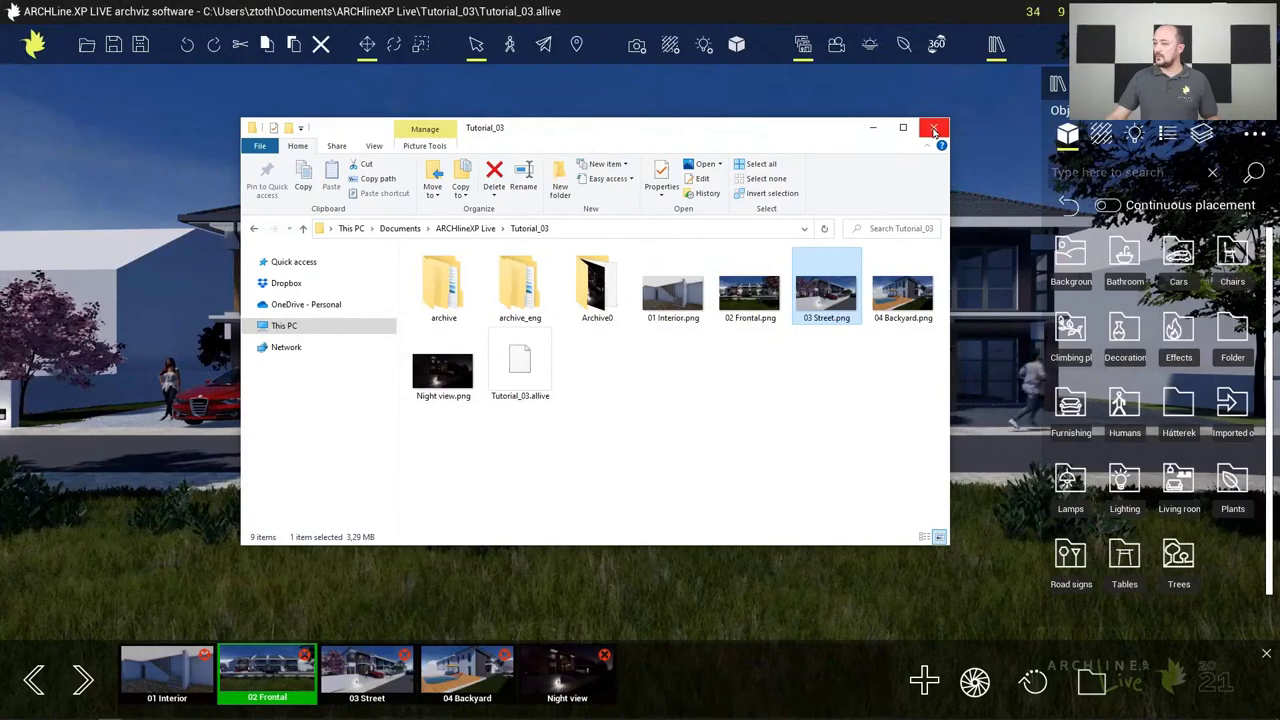
{"action": "left_click", "coordinate": [933, 129]}
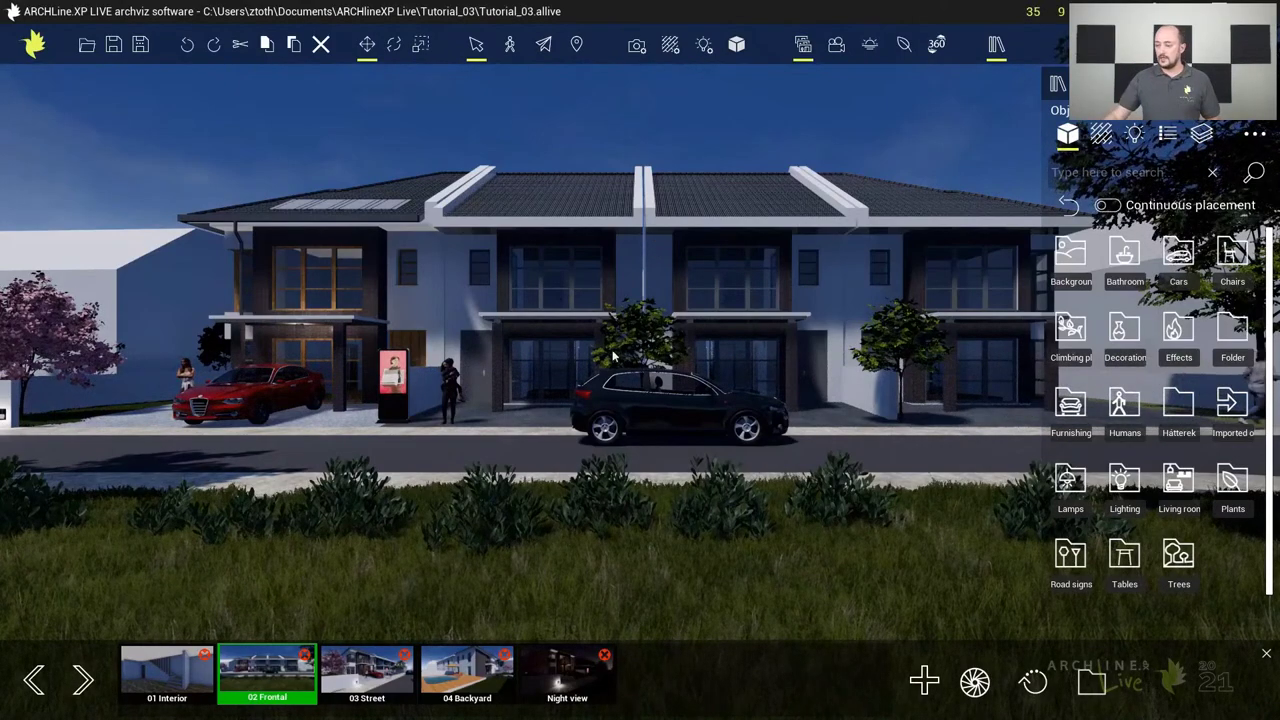
For the 04 Backyard view's camera, set exposure 10, saturation 5, white balance 7200 and chromatic aberration 28, and turn on global illumination
{"action": "left_click", "coordinate": [475, 678]}
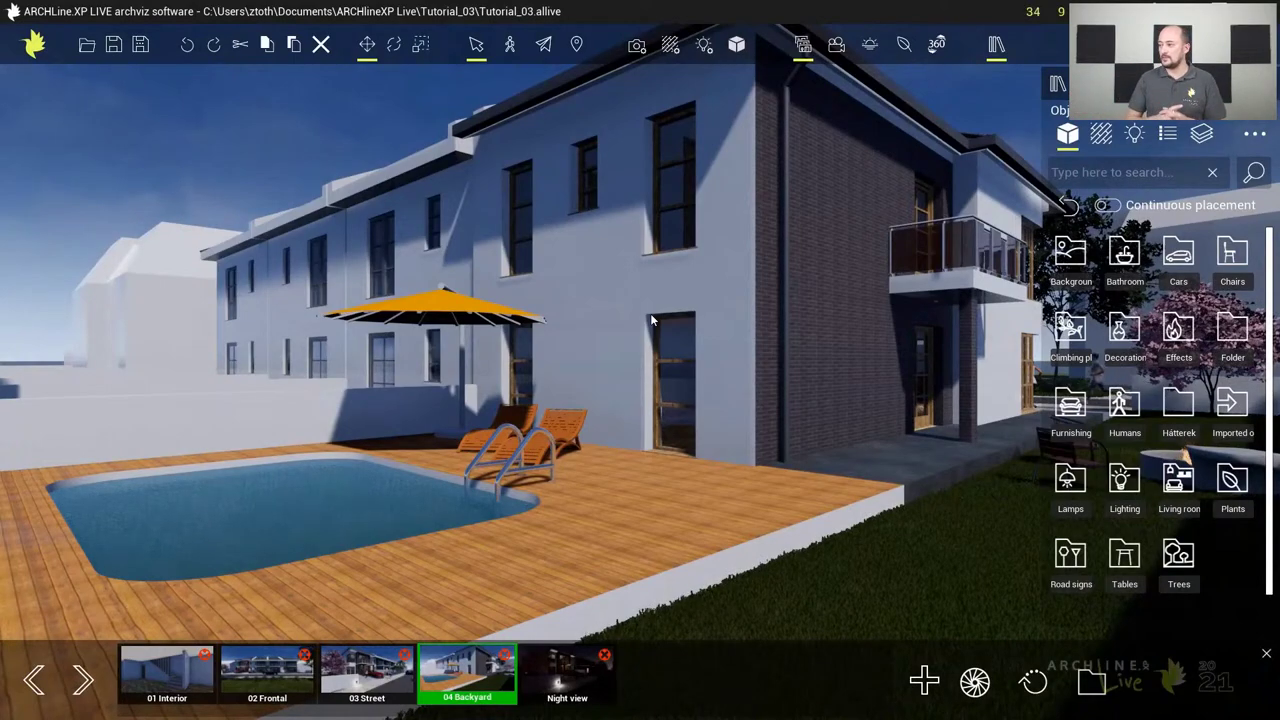
{"action": "left_click", "coordinate": [640, 46]}
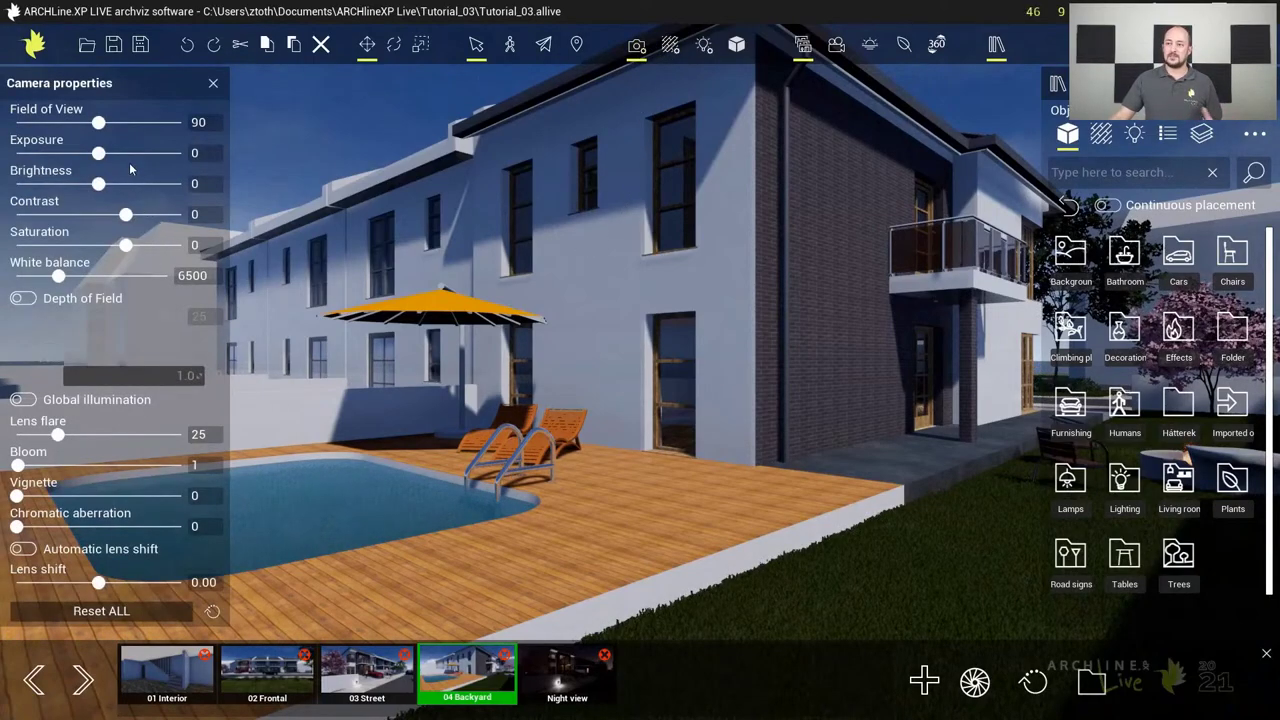
{"action": "left_click_drag", "start_coordinate": [100, 155], "coordinate": [107, 155]}
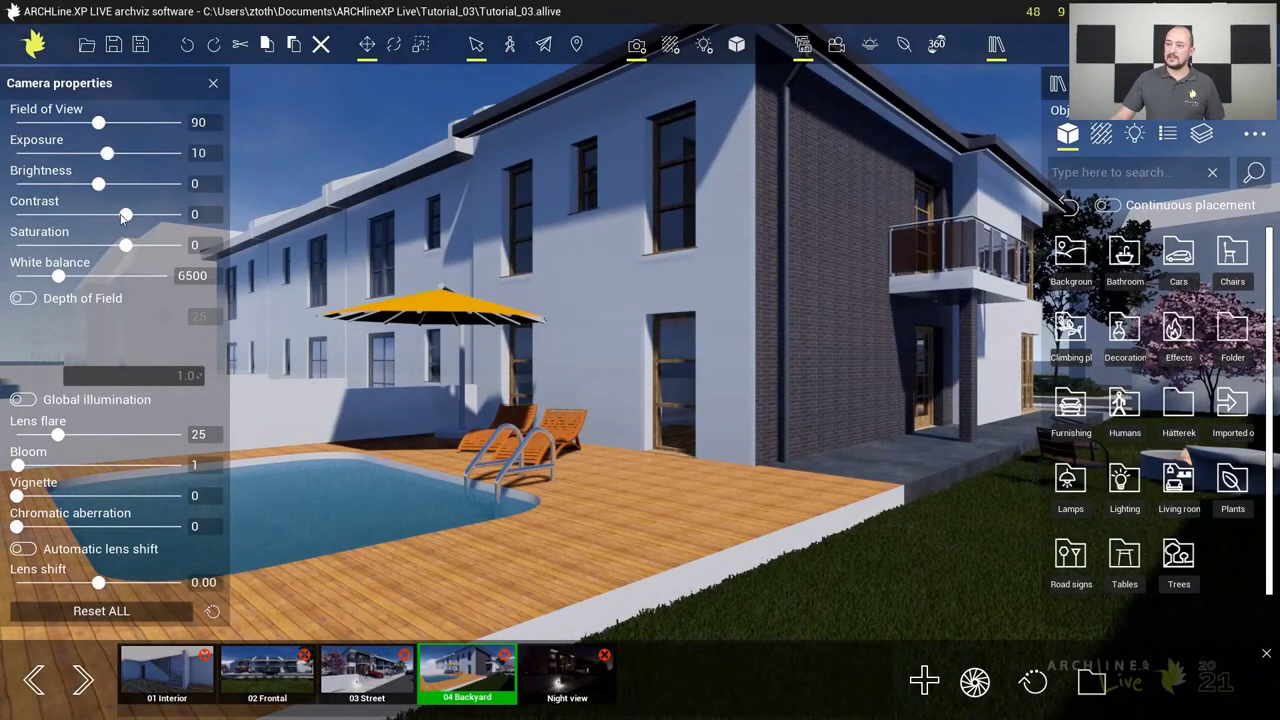
{"action": "left_click_drag", "start_coordinate": [126, 246], "coordinate": [132, 246]}
{"action": "left_click_drag", "start_coordinate": [58, 276], "coordinate": [69, 276]}
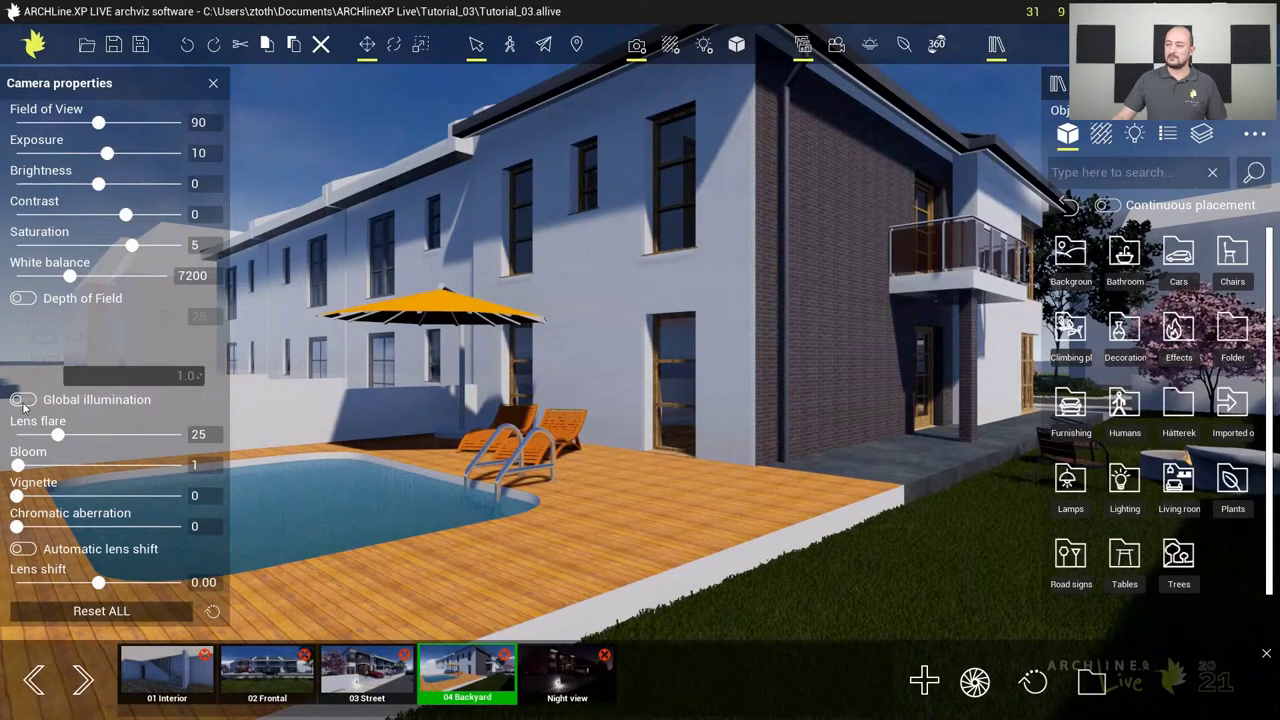
{"action": "left_click", "coordinate": [22, 400]}
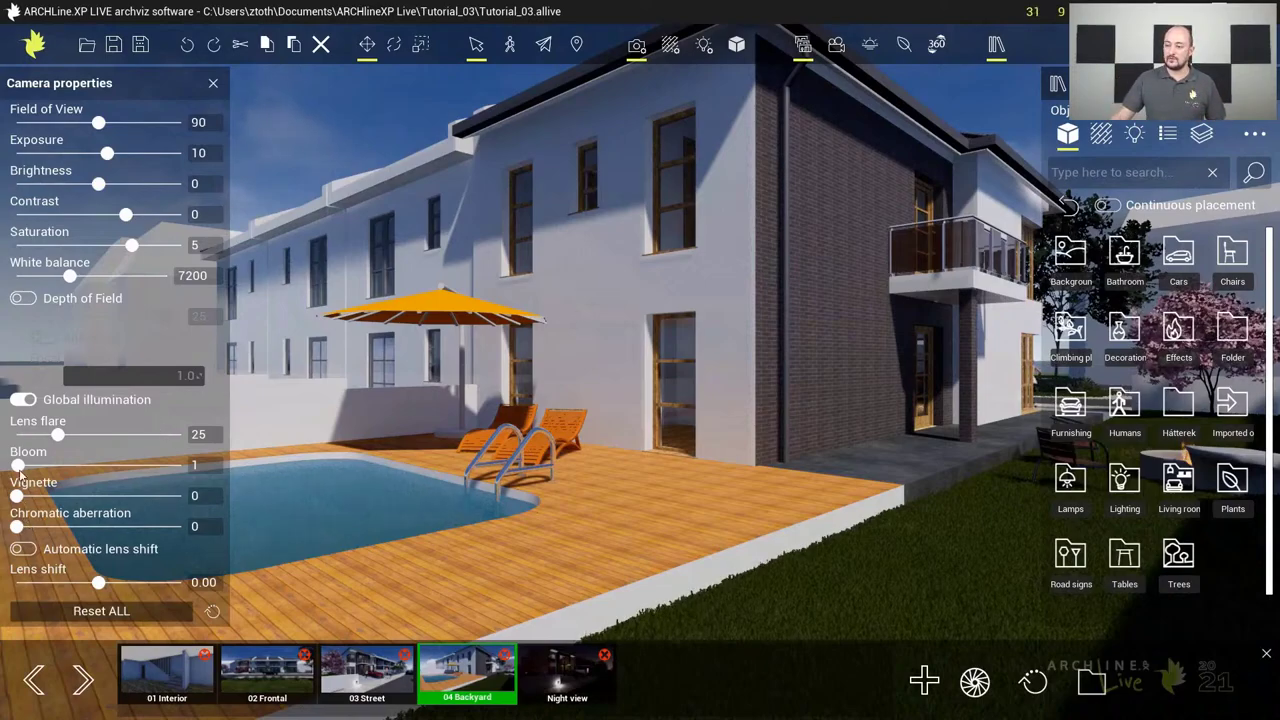
{"action": "left_click_drag", "start_coordinate": [17, 528], "coordinate": [64, 527]}
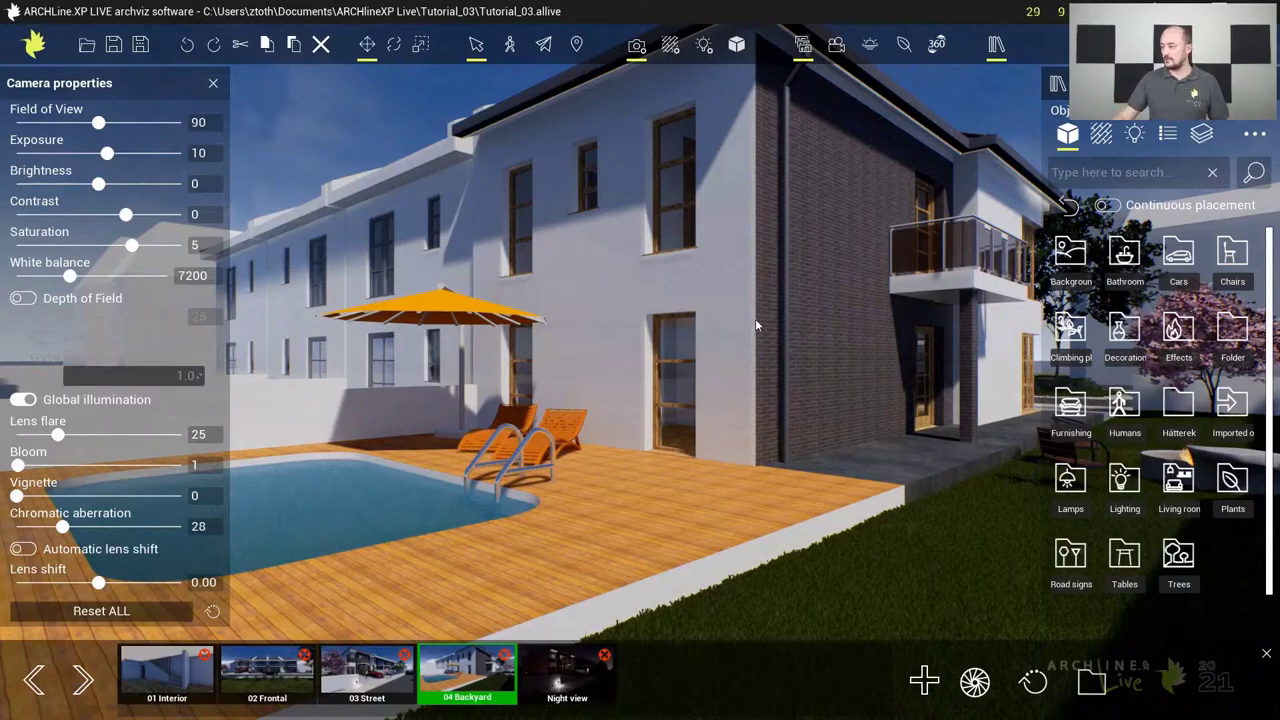
Reframe the 04 Backyard view to include the roof, with automatic lens shift on, and update the saved view
{"action": "left_click_drag", "start_coordinate": [749, 316], "coordinate": [749, 304]}
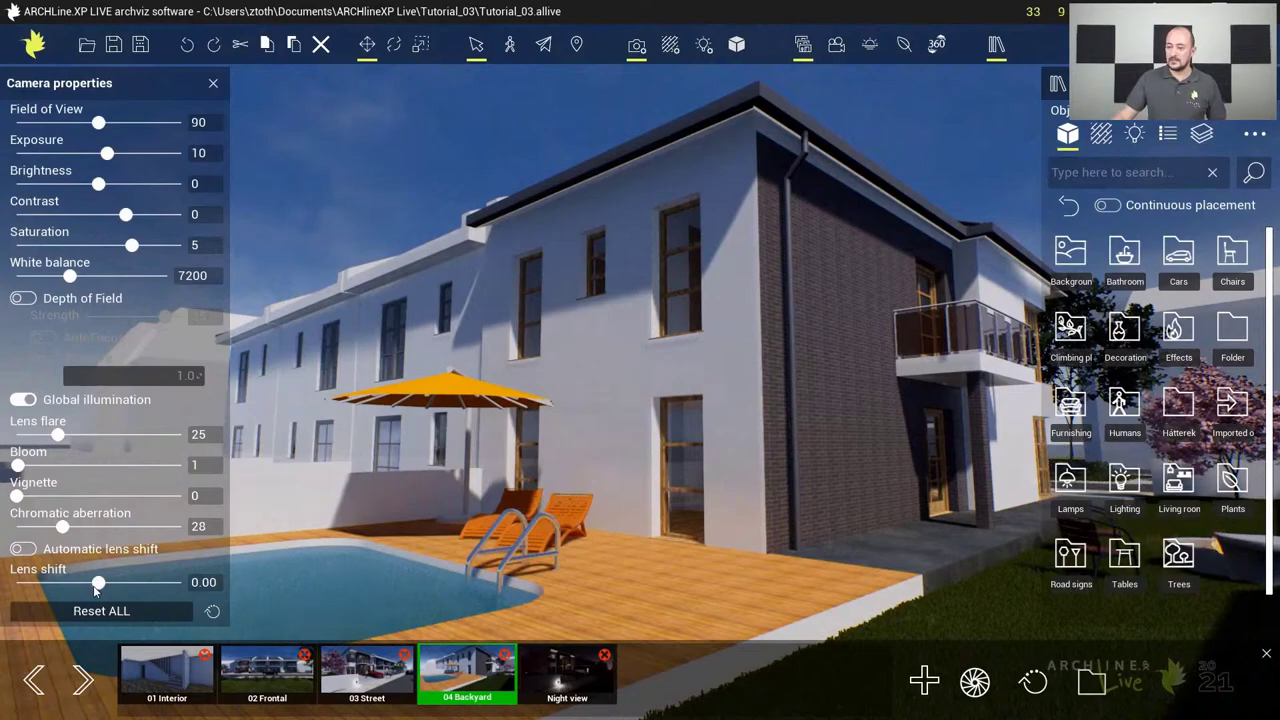
{"action": "left_click", "coordinate": [23, 549]}
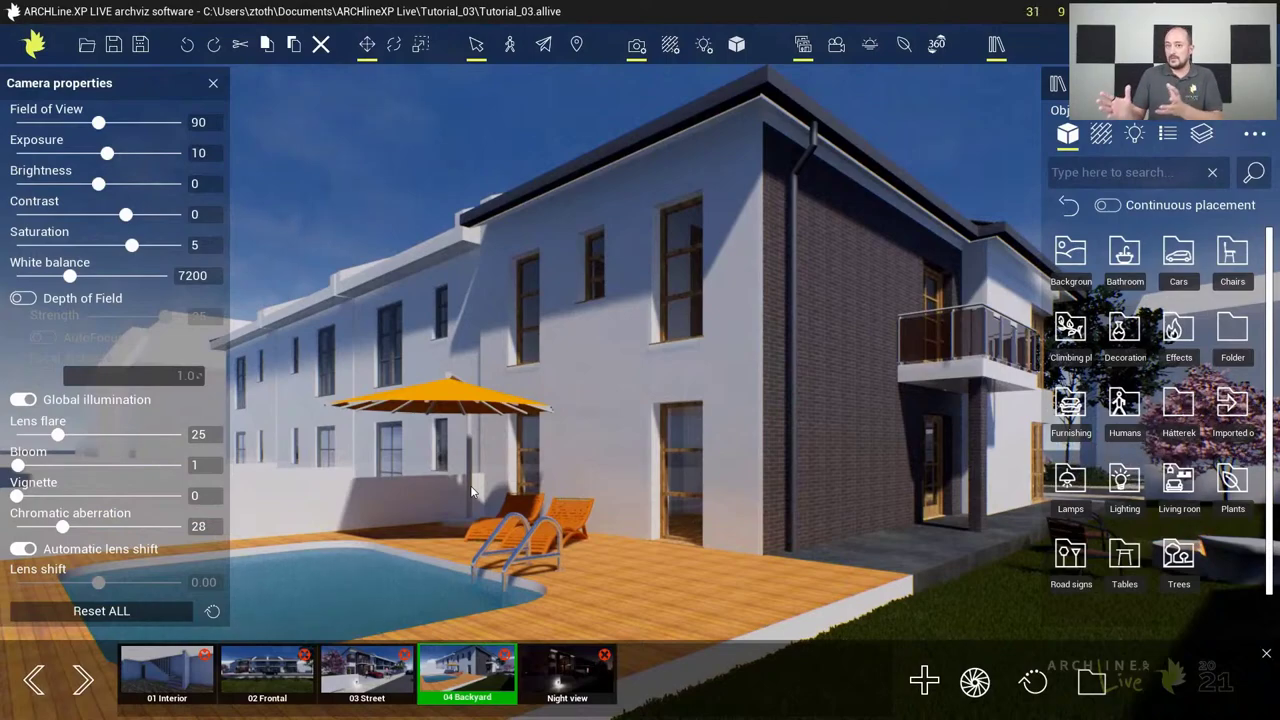
{"action": "left_click", "coordinate": [974, 681]}
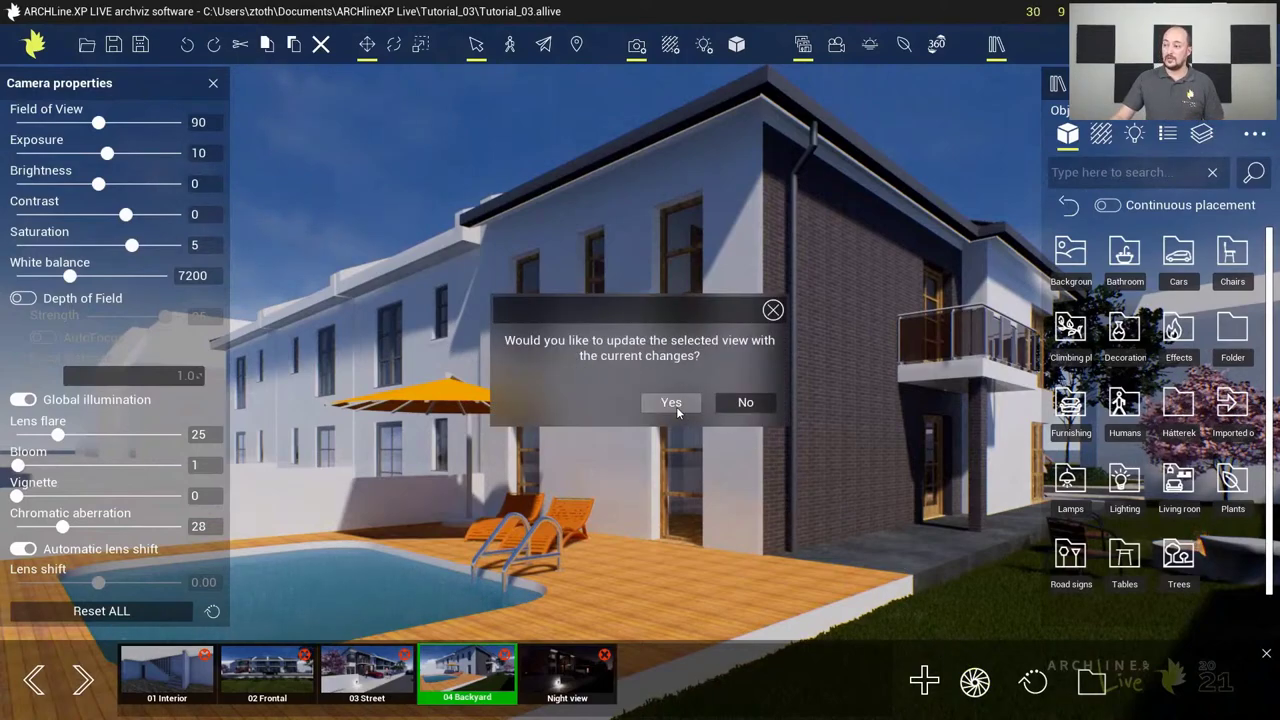
{"action": "left_click", "coordinate": [672, 403]}
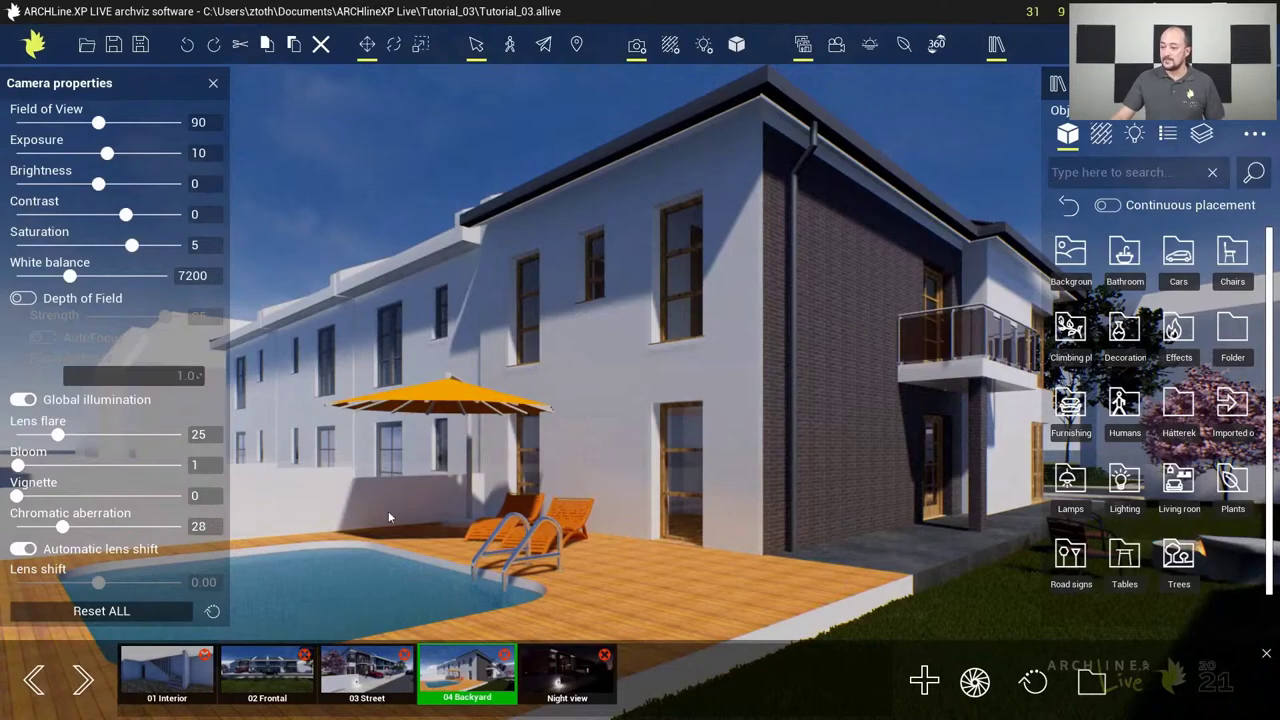
For the 03 Street view's camera, set exposure 11, white balance 6800 and saturation 3, and turn on depth of field with autofocus
{"action": "left_click", "coordinate": [378, 676]}
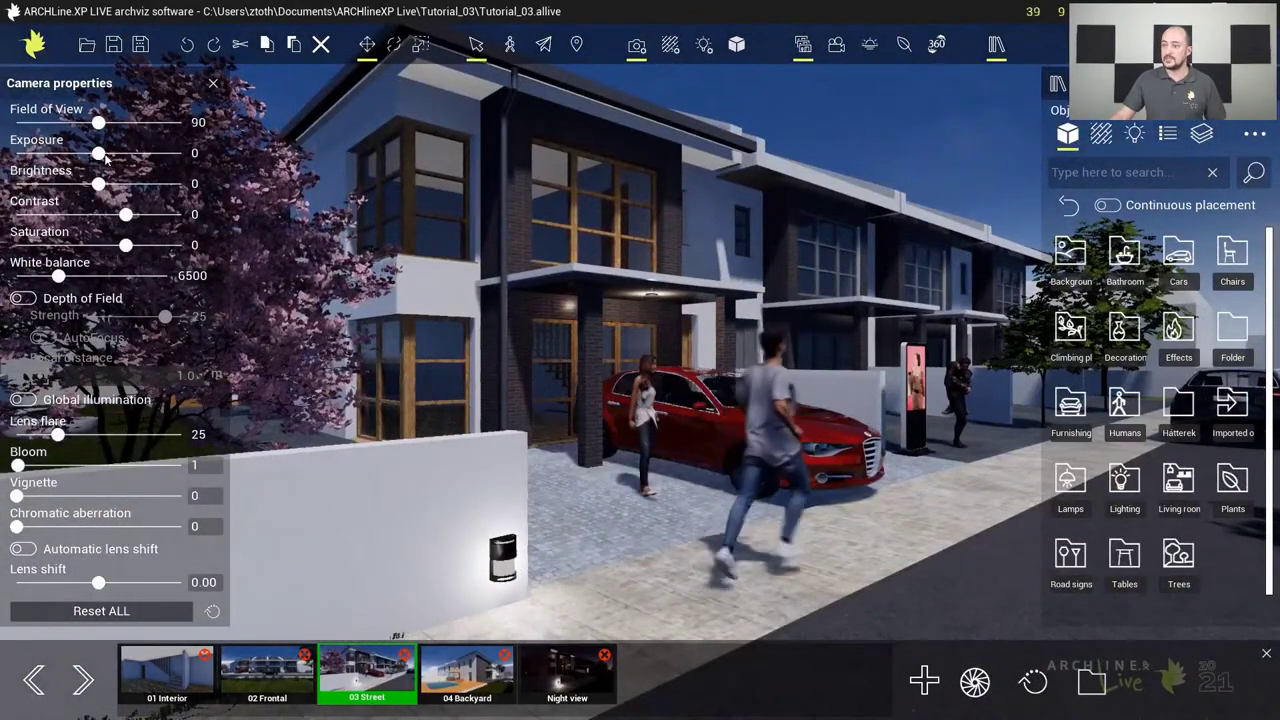
{"action": "left_click_drag", "start_coordinate": [100, 154], "coordinate": [110, 154]}
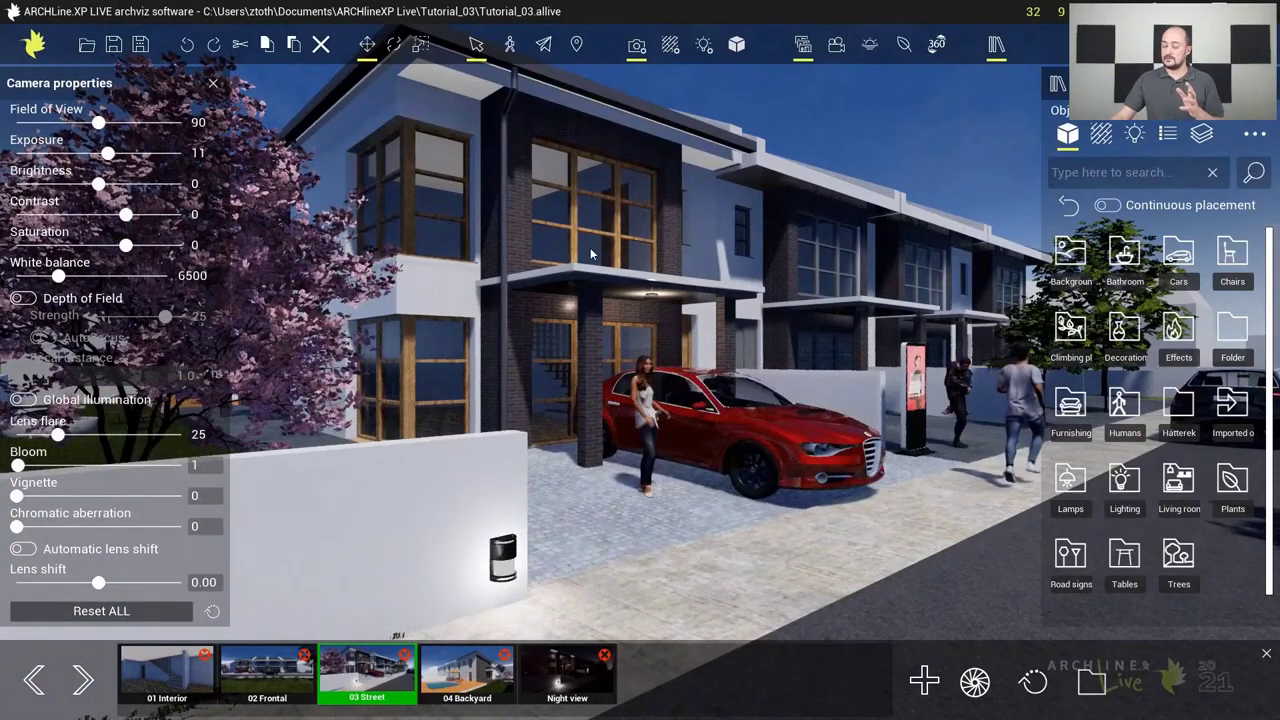
{"action": "left_click", "coordinate": [68, 277]}
{"action": "left_click_drag", "start_coordinate": [67, 276], "coordinate": [63, 276]}
{"action": "left_click_drag", "start_coordinate": [126, 245], "coordinate": [129, 245]}
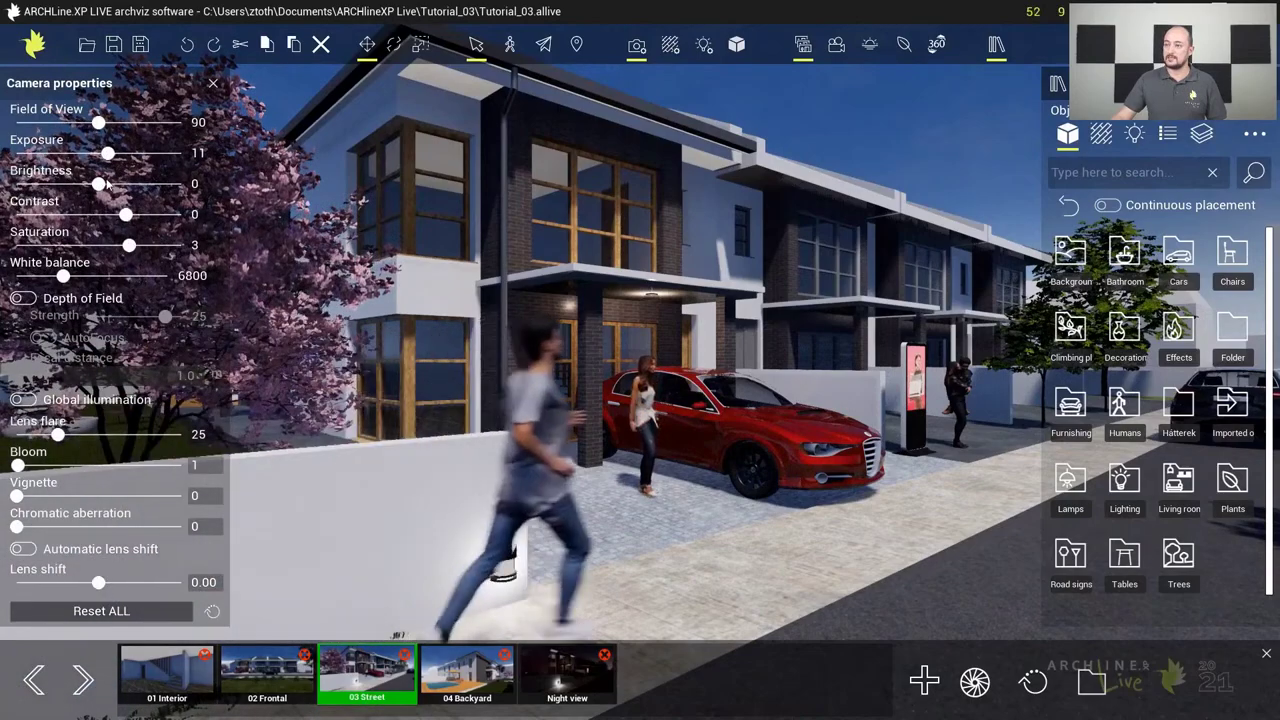
{"action": "left_click", "coordinate": [18, 298]}
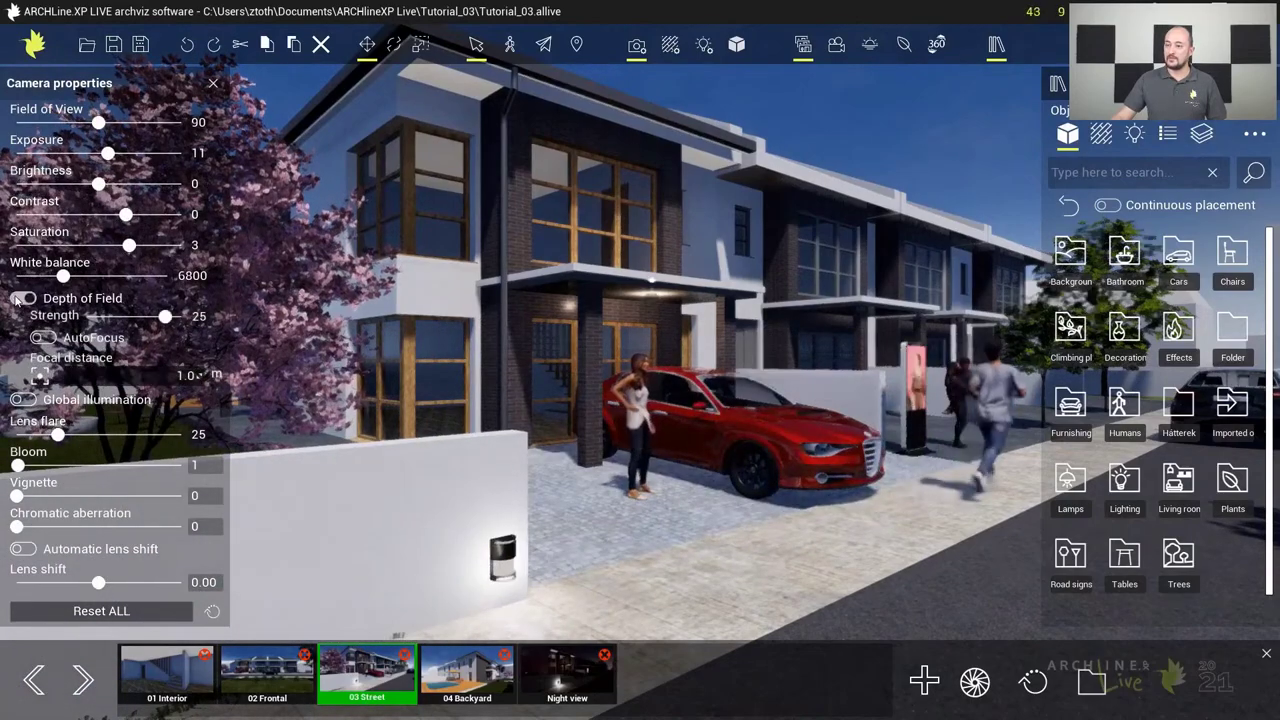
{"action": "left_click", "coordinate": [44, 339]}
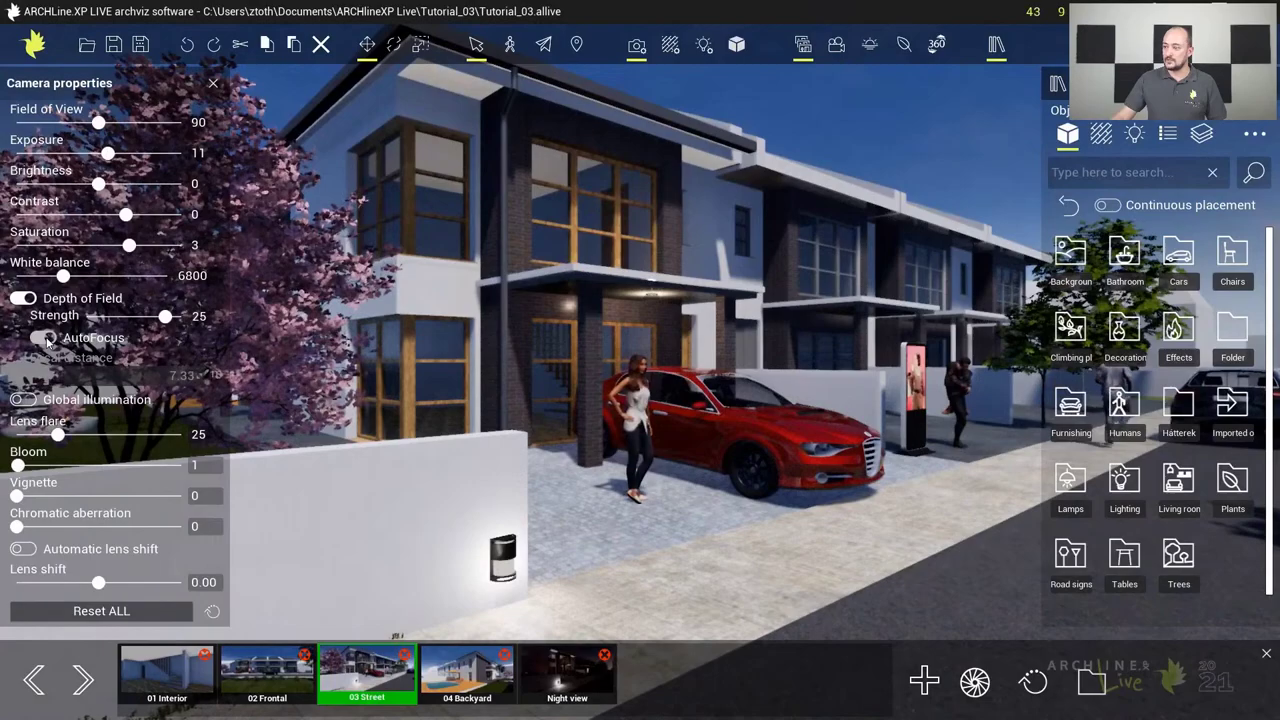
Turn on global illumination for the 03 Street view's camera, and switch to the 02 Frontal view without saving the project
{"action": "left_click", "coordinate": [22, 400]}
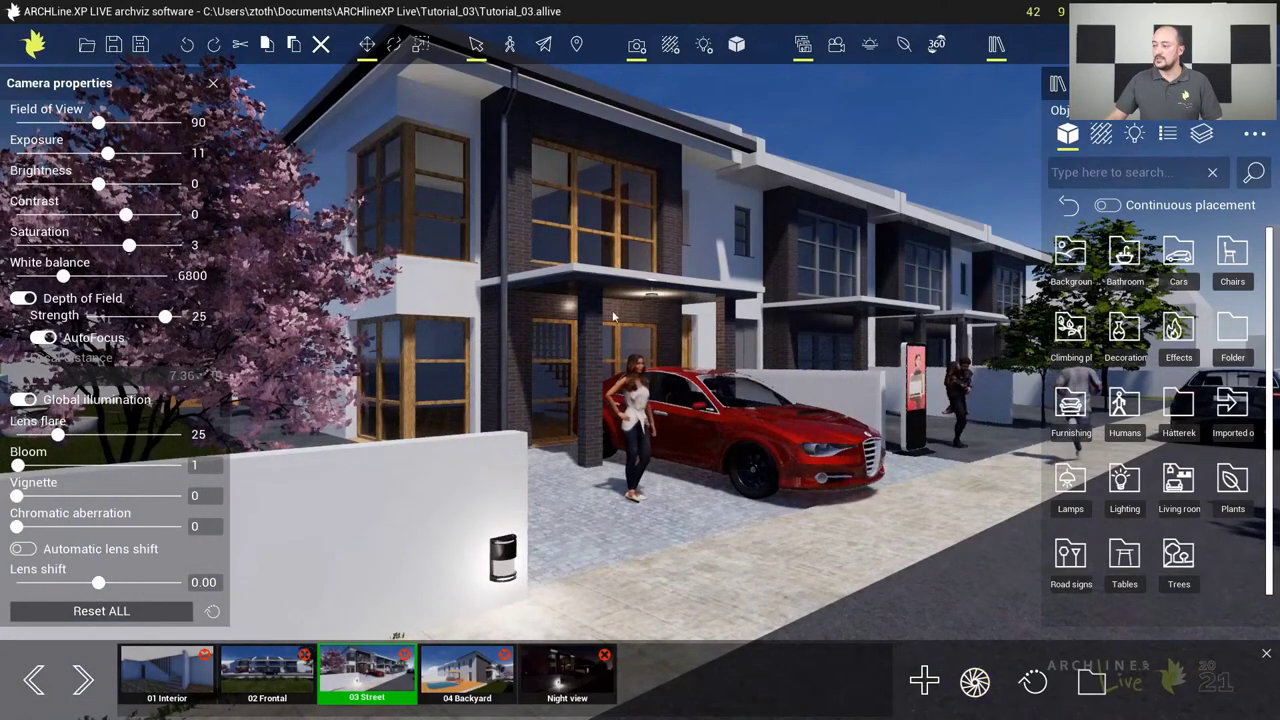
{"action": "left_click", "coordinate": [212, 85]}
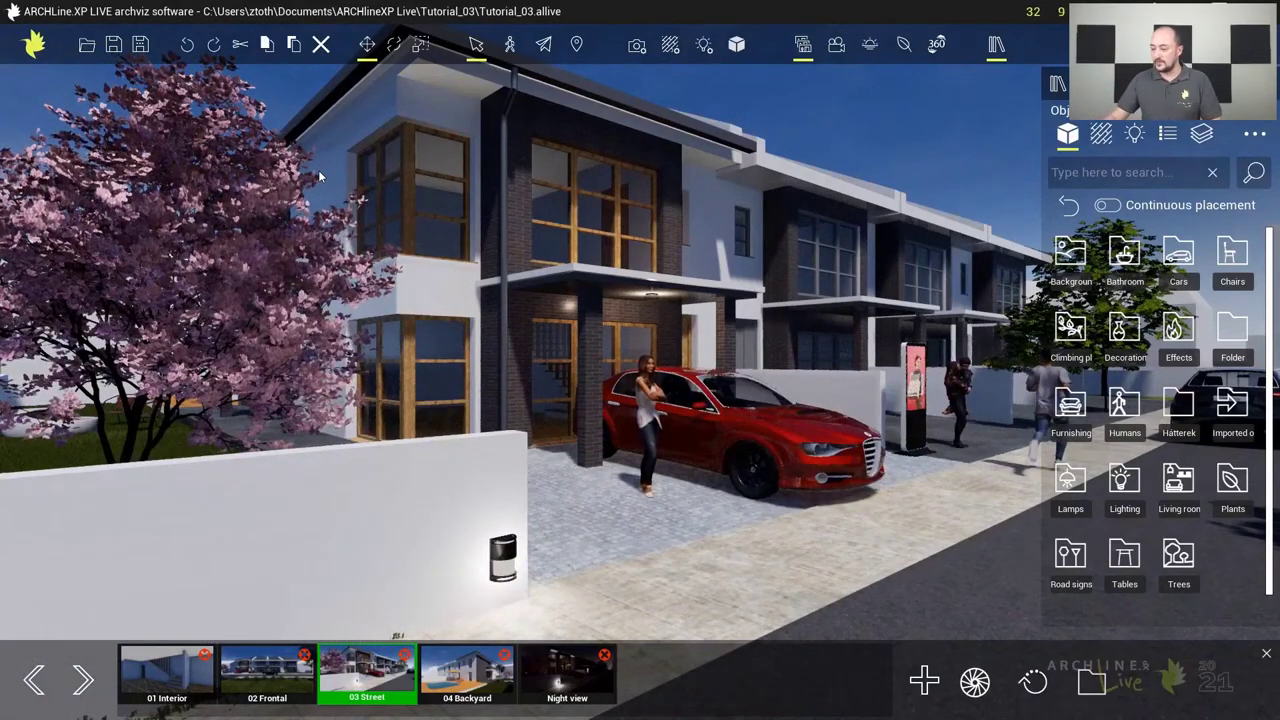
{"action": "left_click", "coordinate": [267, 672]}
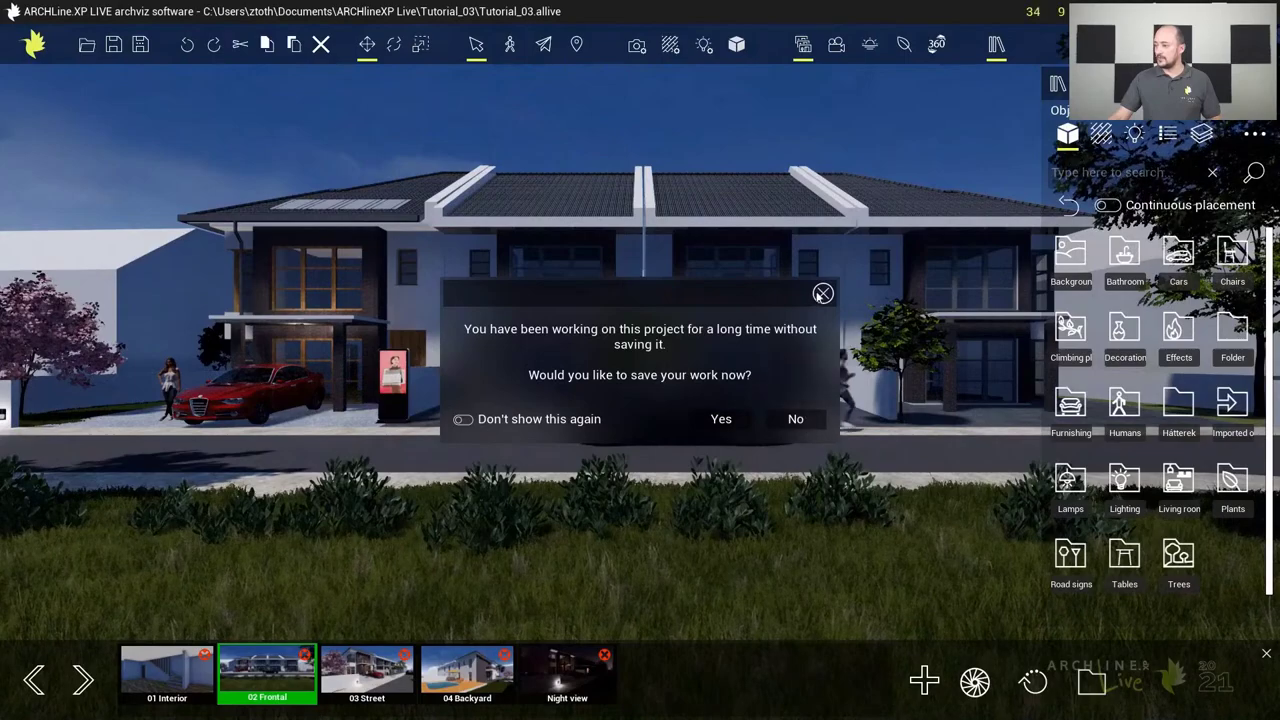
{"action": "left_click", "coordinate": [797, 420]}
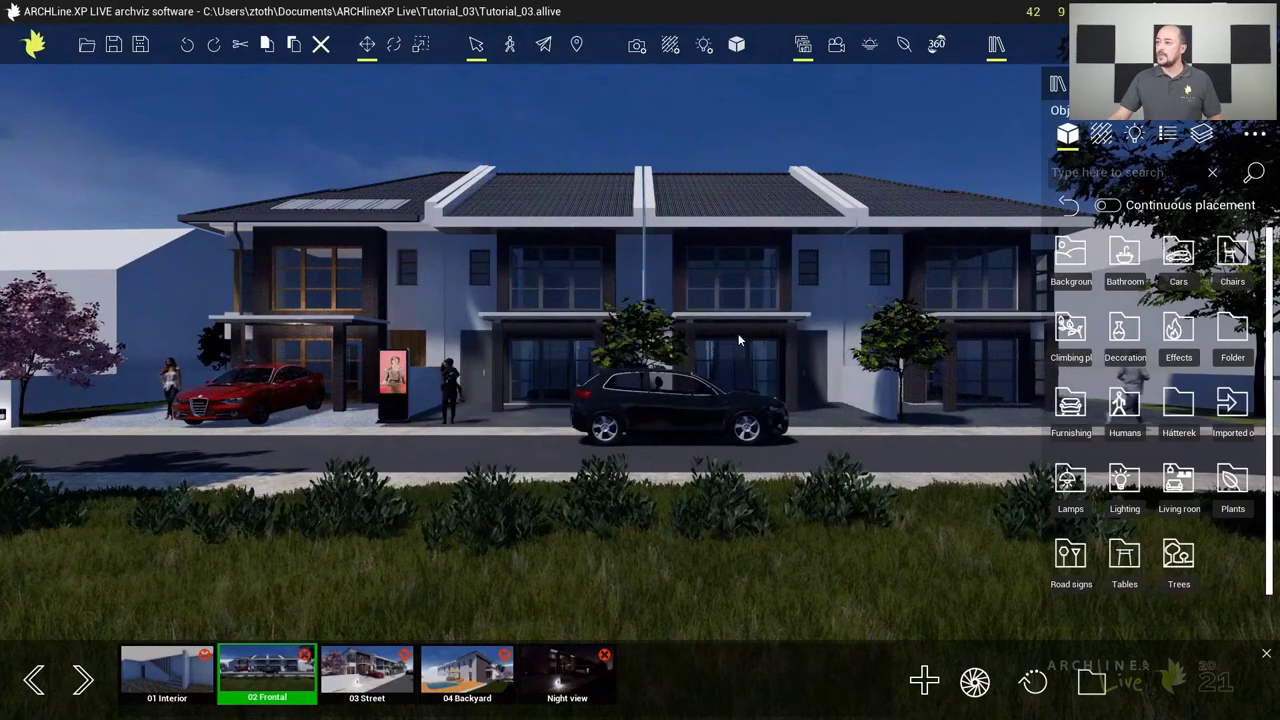
Open the existing animation with three keyframes, play it through and stop the playback
{"action": "left_click", "coordinate": [836, 48]}
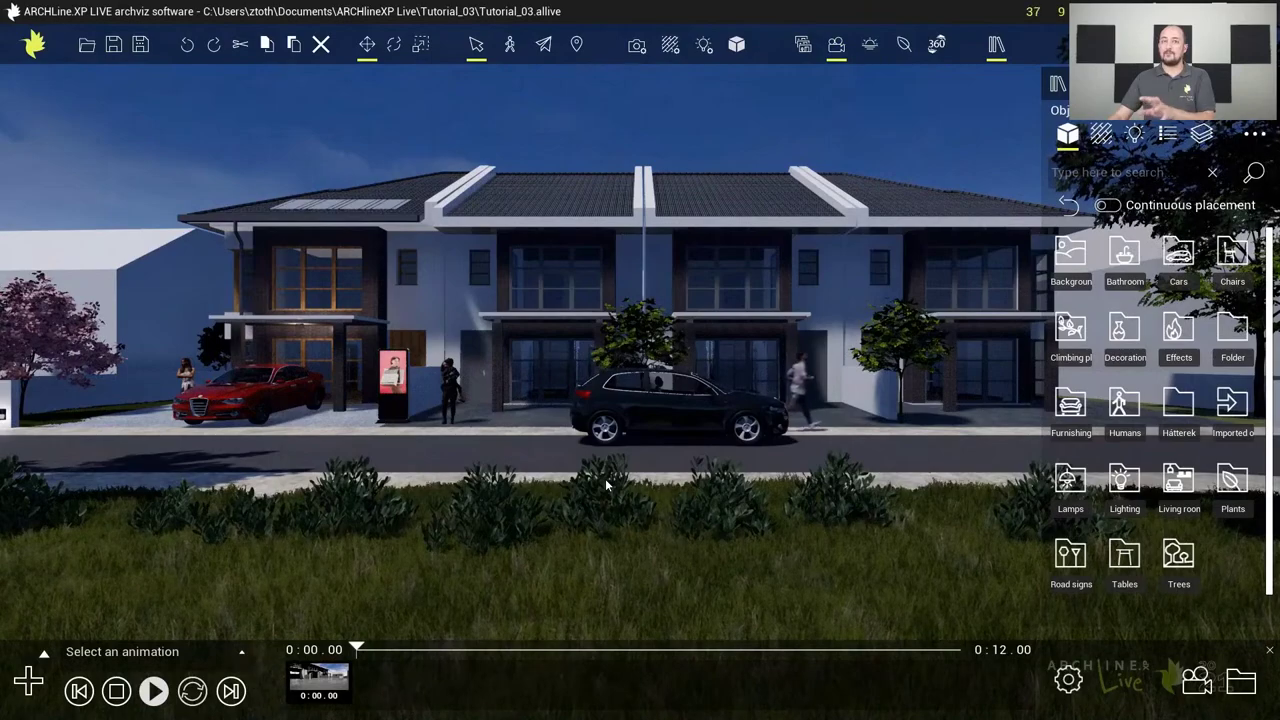
{"action": "mouse_move", "coordinate": [322, 688]}
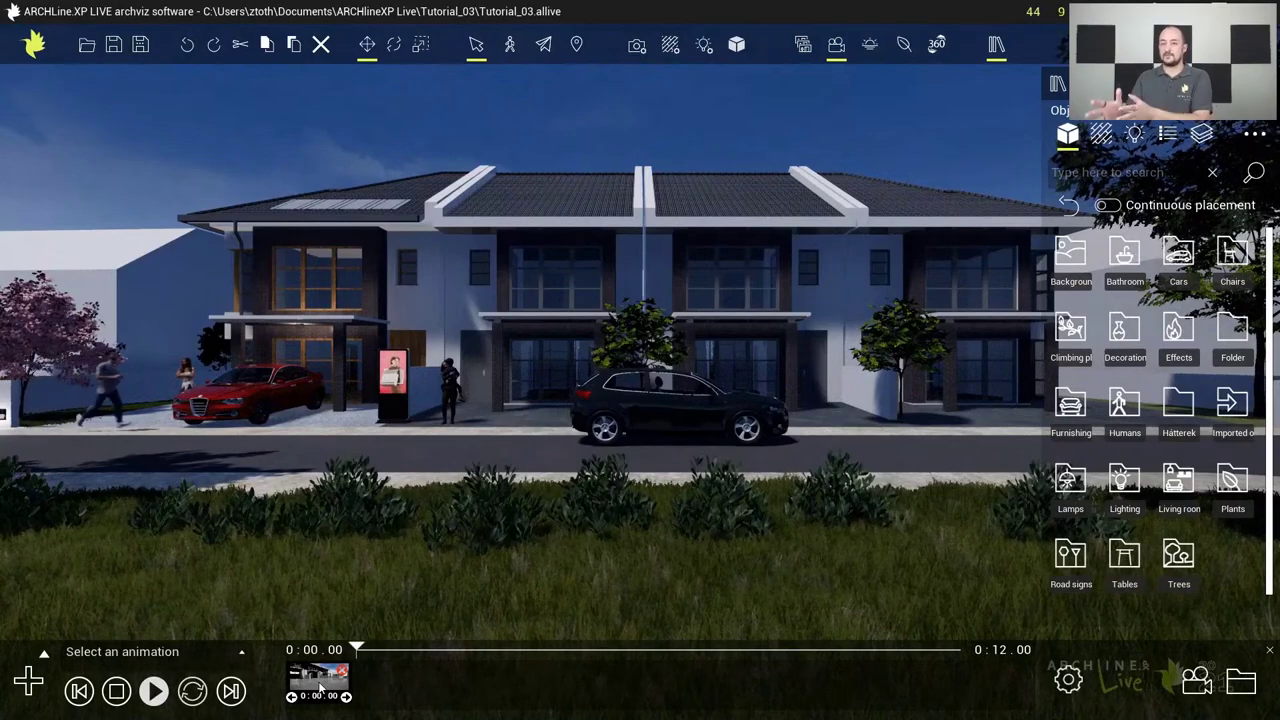
{"action": "left_click", "coordinate": [318, 682]}
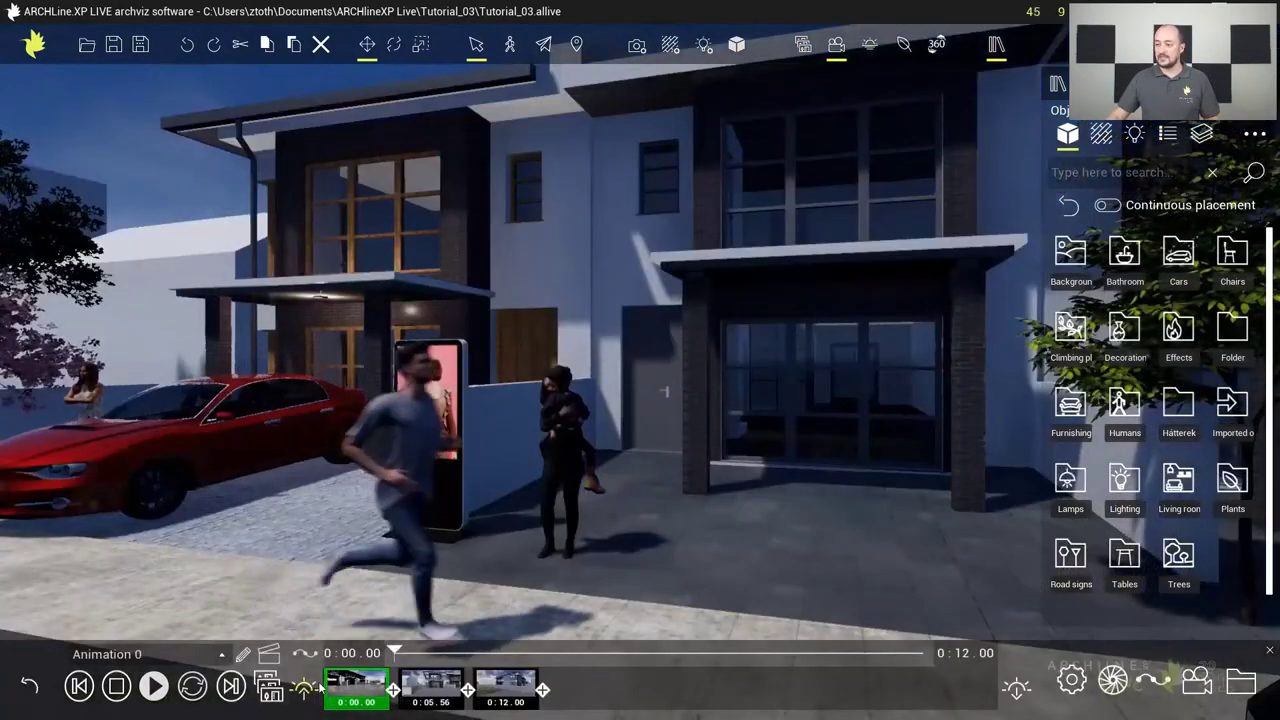
{"action": "left_click", "coordinate": [153, 686]}
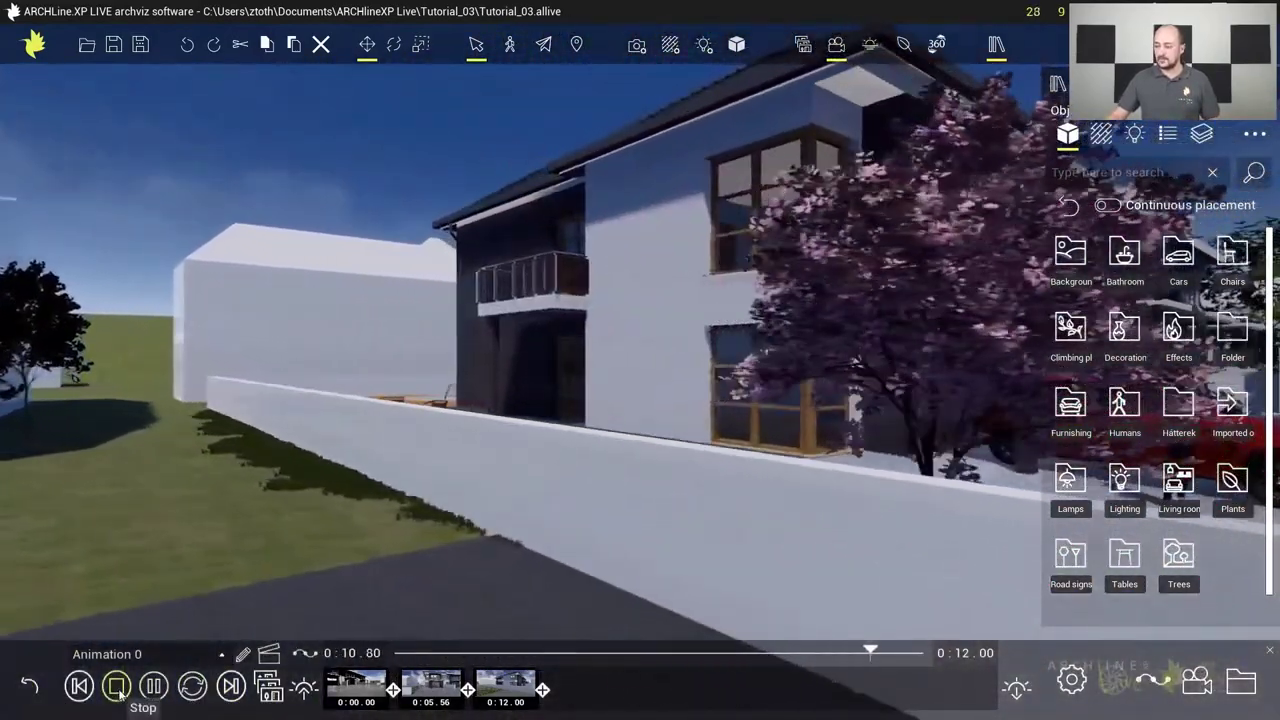
{"action": "left_click", "coordinate": [117, 687]}
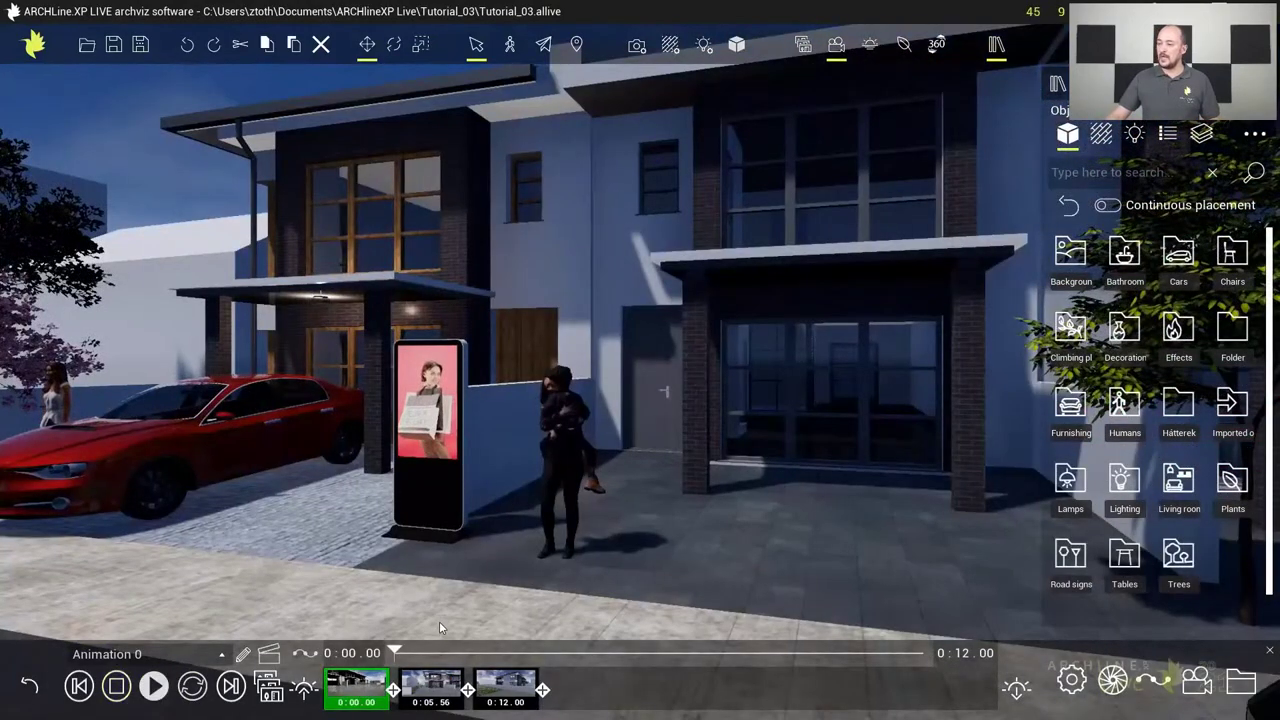
Delete the existing animation from the animation list
{"action": "left_click", "coordinate": [31, 686]}
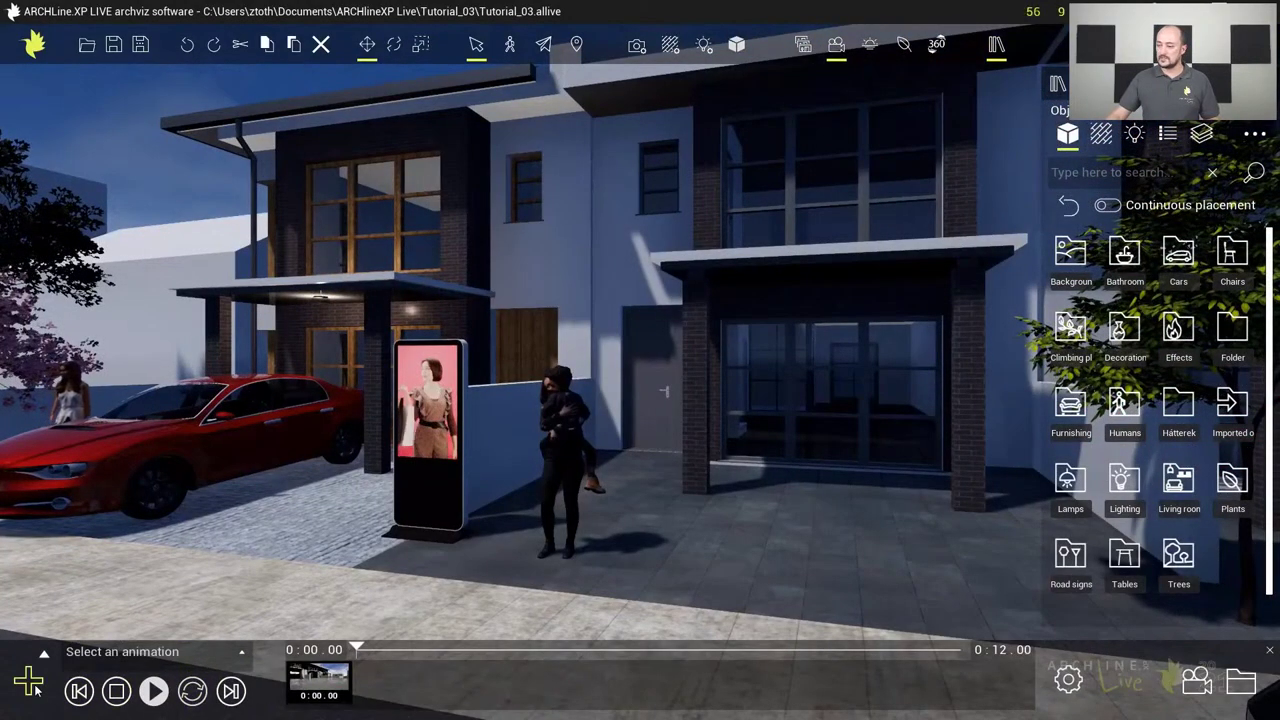
{"action": "left_click", "coordinate": [344, 676]}
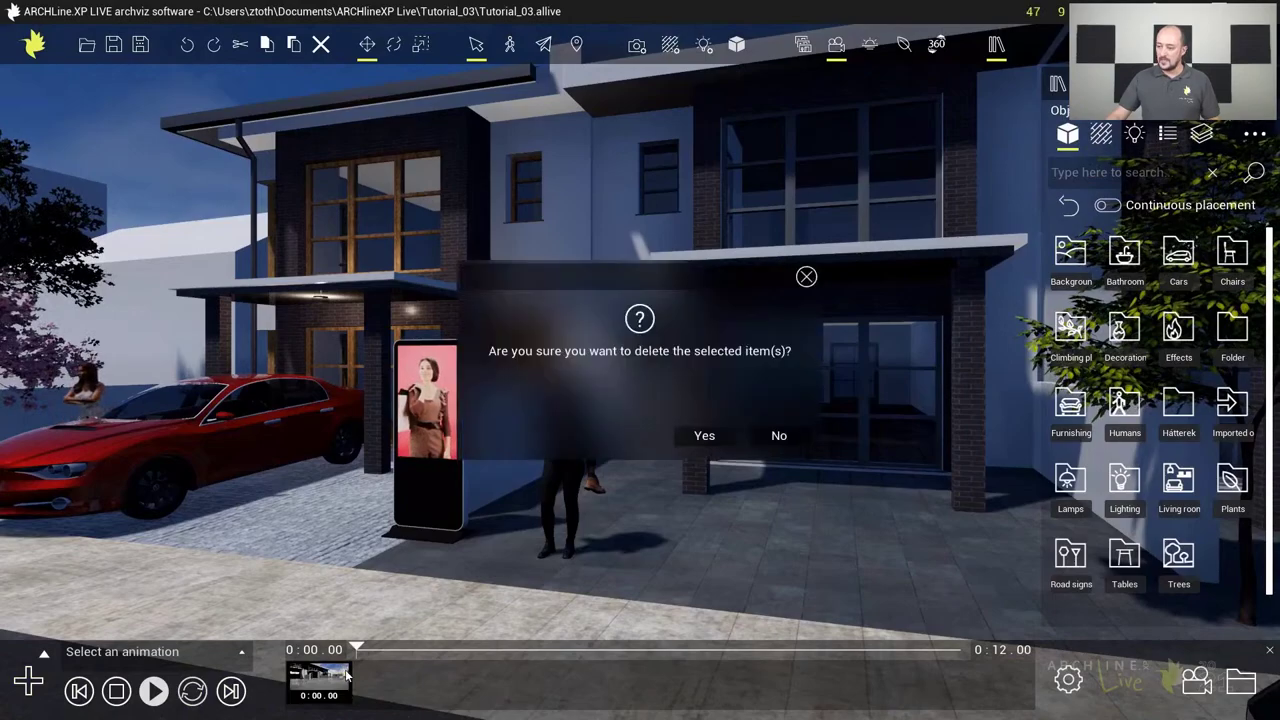
{"action": "left_click", "coordinate": [704, 437]}
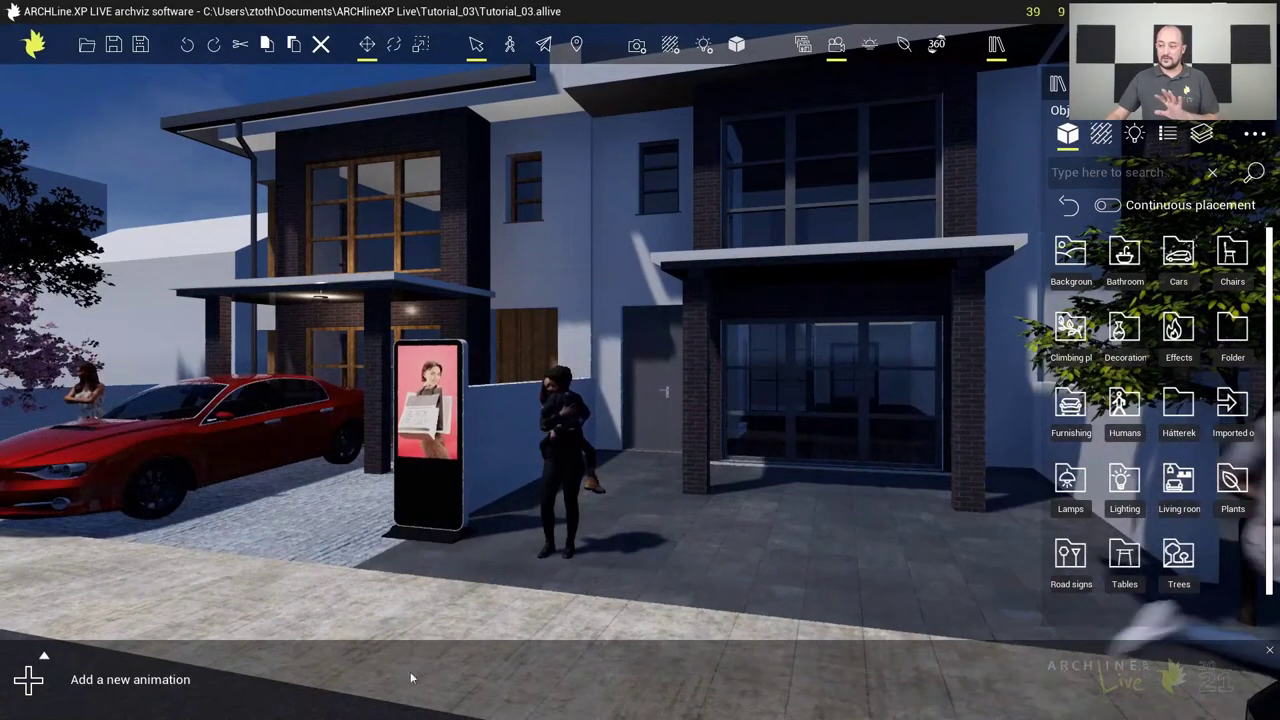
Restore the 02 Frontal view and start a new animation with it as the first keyframe
{"action": "left_click", "coordinate": [801, 48]}
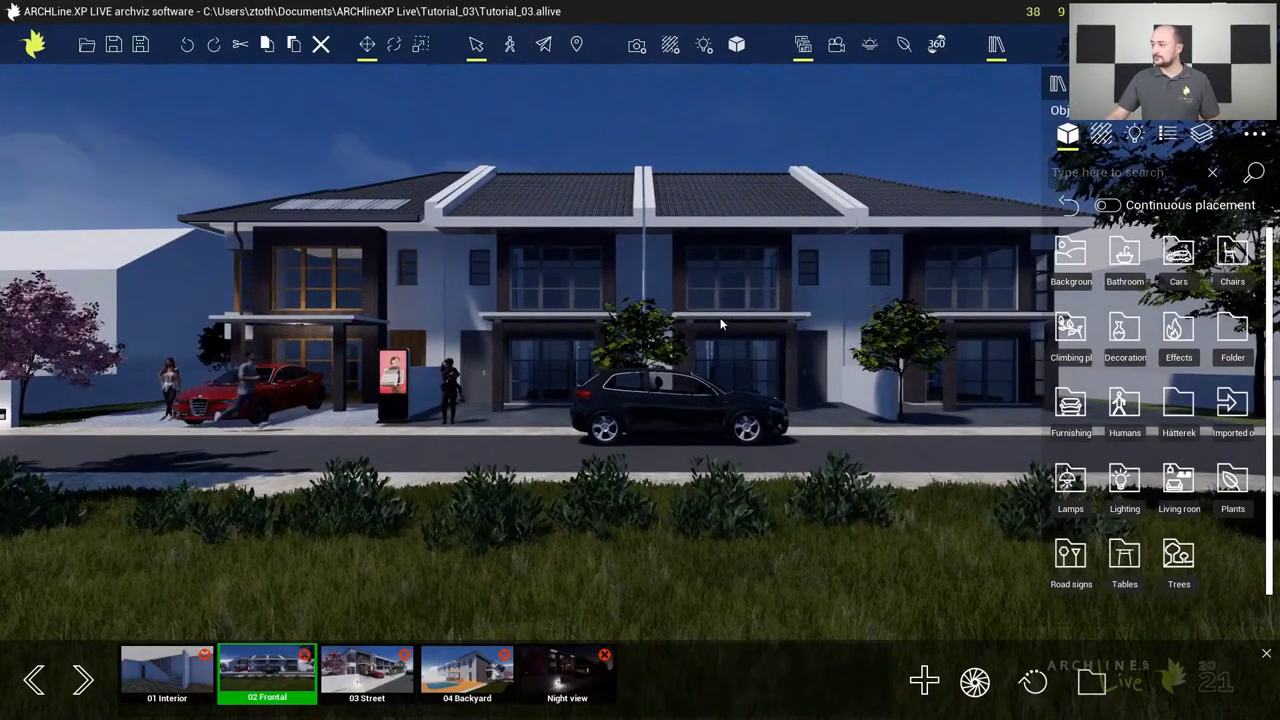
{"action": "left_click", "coordinate": [836, 48]}
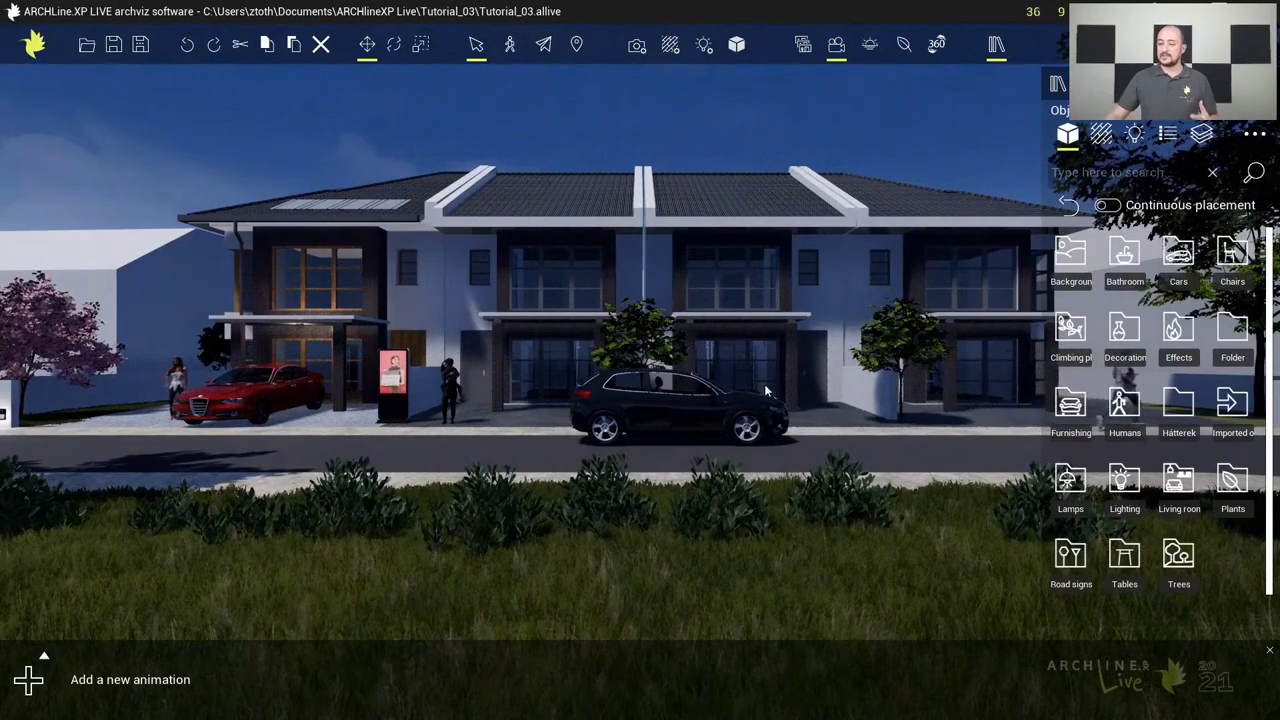
{"action": "left_click", "coordinate": [28, 681]}
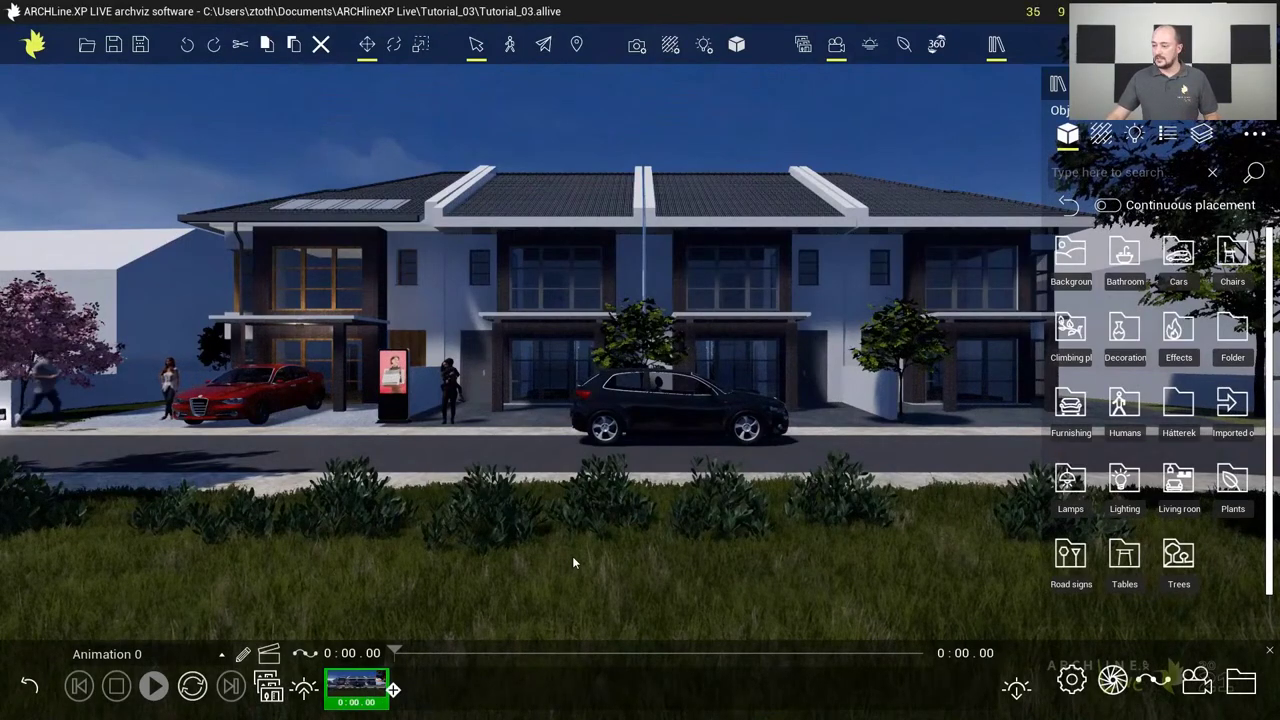
Add a second keyframe closer to the houses, set the animation's length to 6 seconds and preview it
{"action": "scroll", "coordinate": [598, 460], "scroll_direction": "up", "scroll_amount": 5}
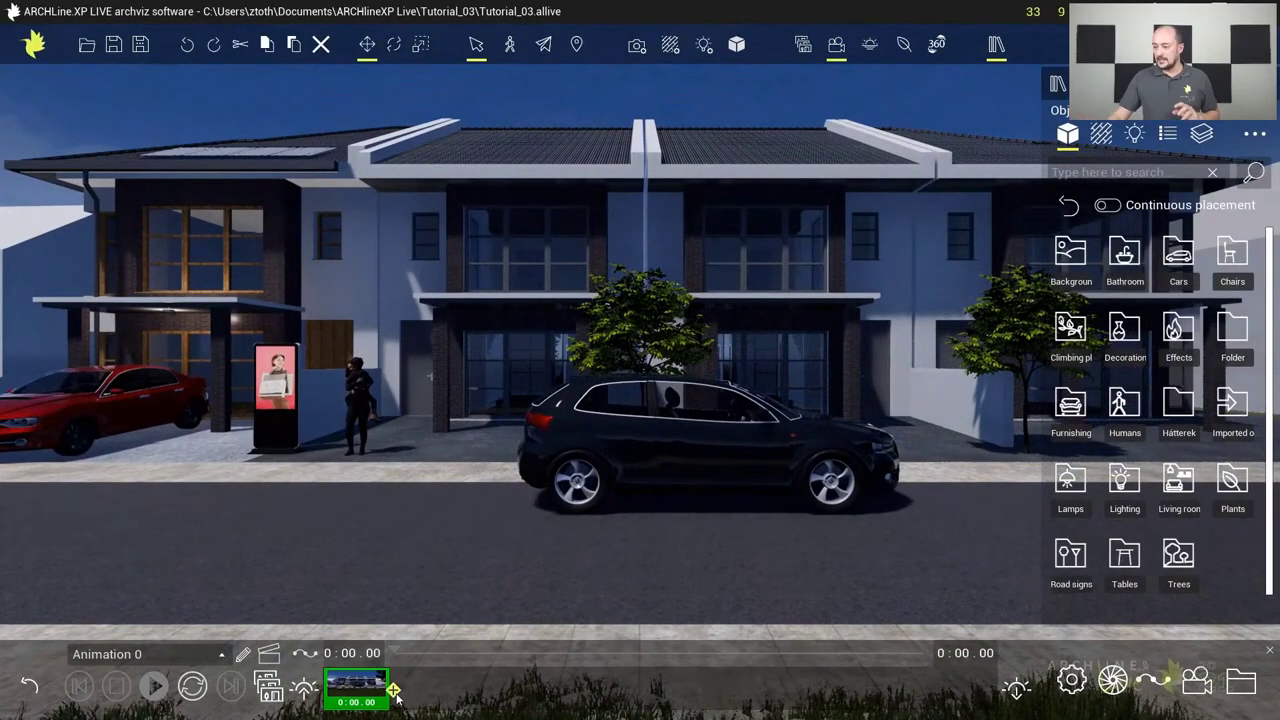
{"action": "left_click", "coordinate": [395, 692]}
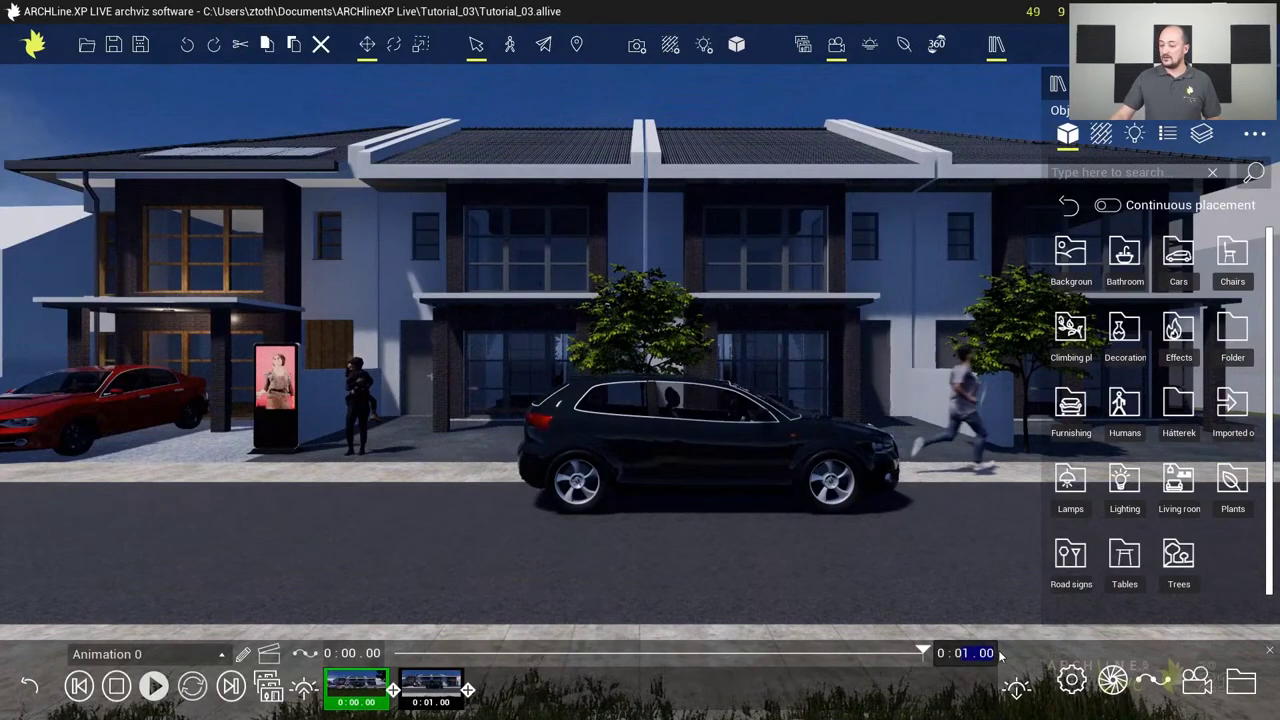
{"action": "left_click_drag", "start_coordinate": [960, 653], "coordinate": [1000, 655]}
{"action": "type", "text": "6"}
{"action": "key", "text": "Return"}
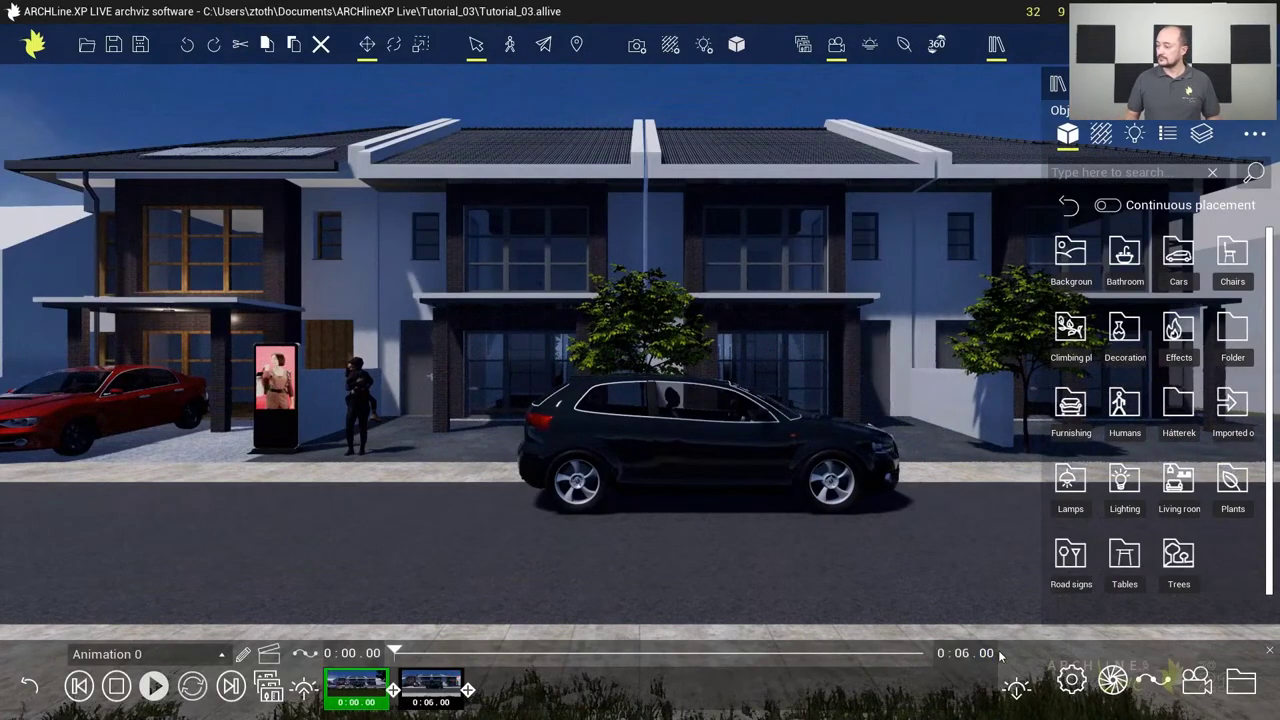
{"action": "left_click", "coordinate": [153, 686]}
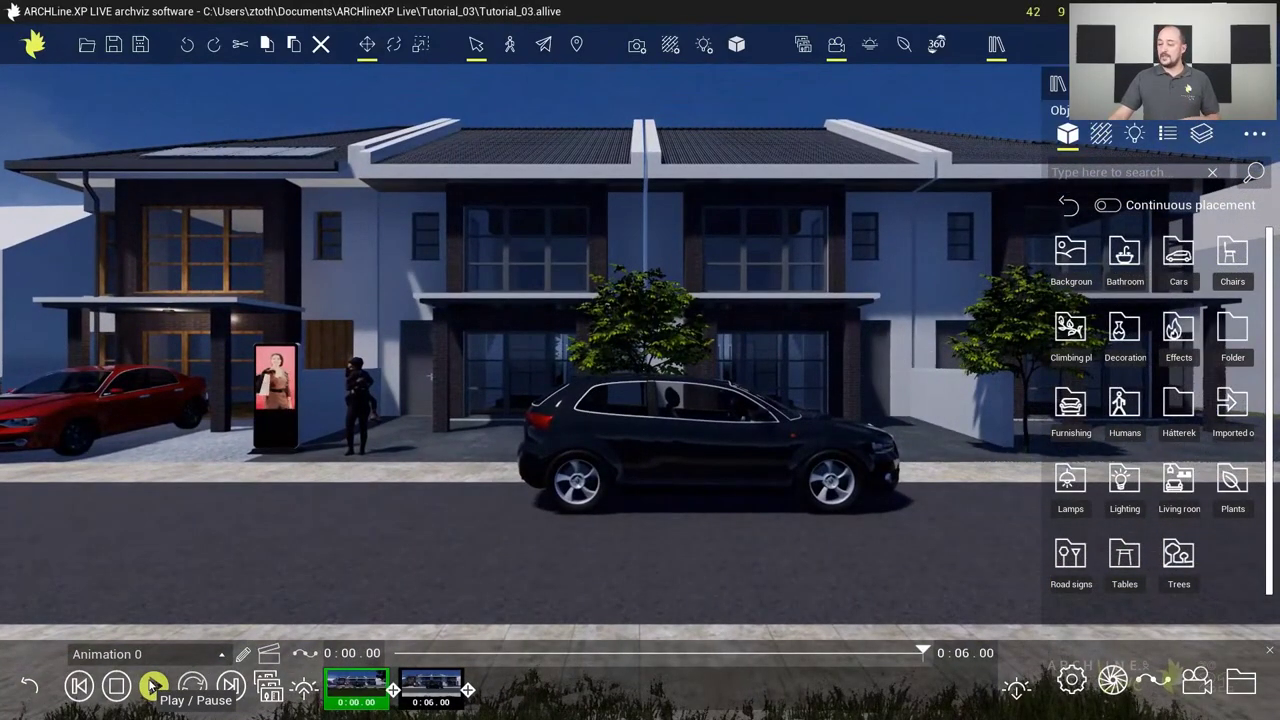
Return to the animation list and start a second animation from a closer frontal view of the black car and houses
{"action": "left_click", "coordinate": [31, 685]}
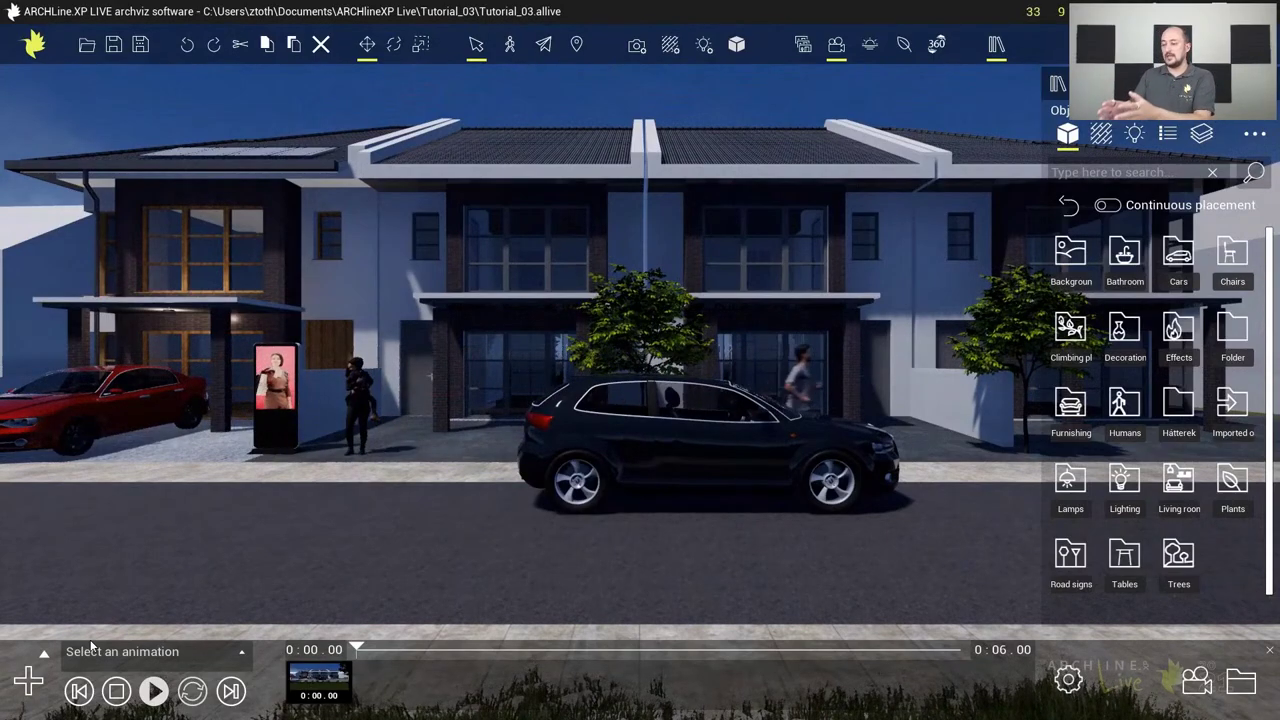
{"action": "left_click", "coordinate": [321, 683]}
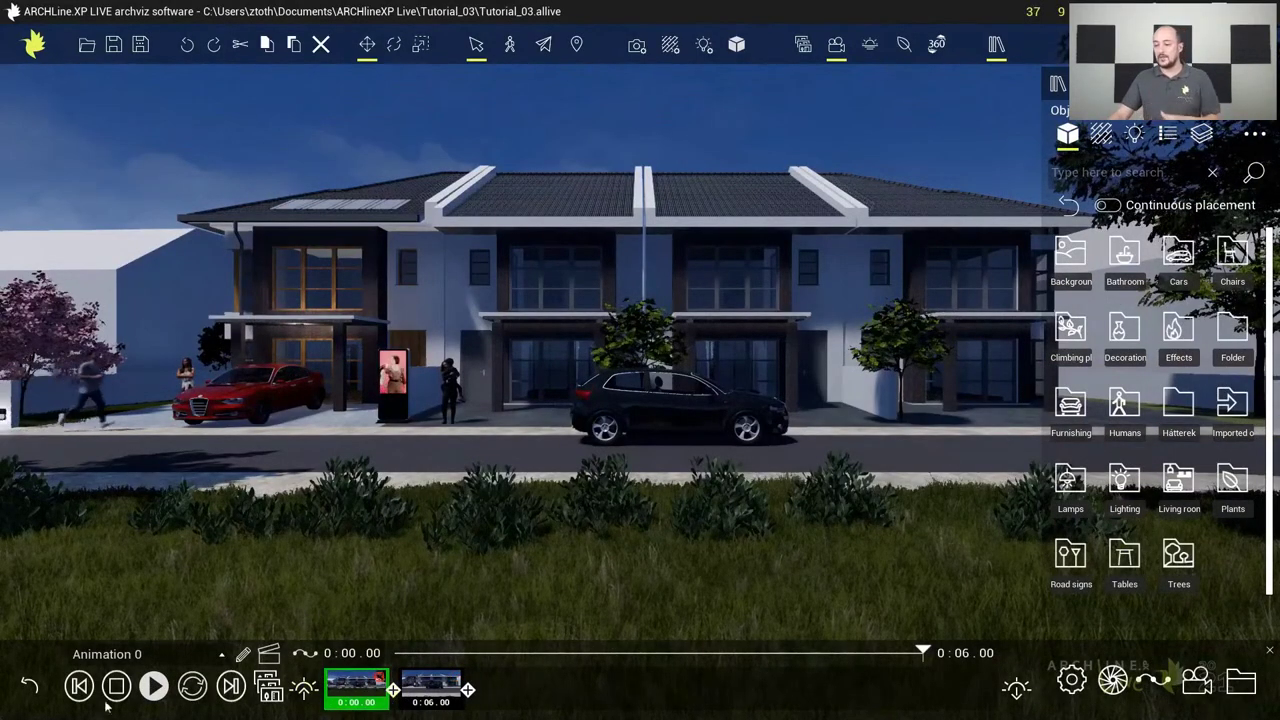
{"action": "left_click", "coordinate": [32, 689]}
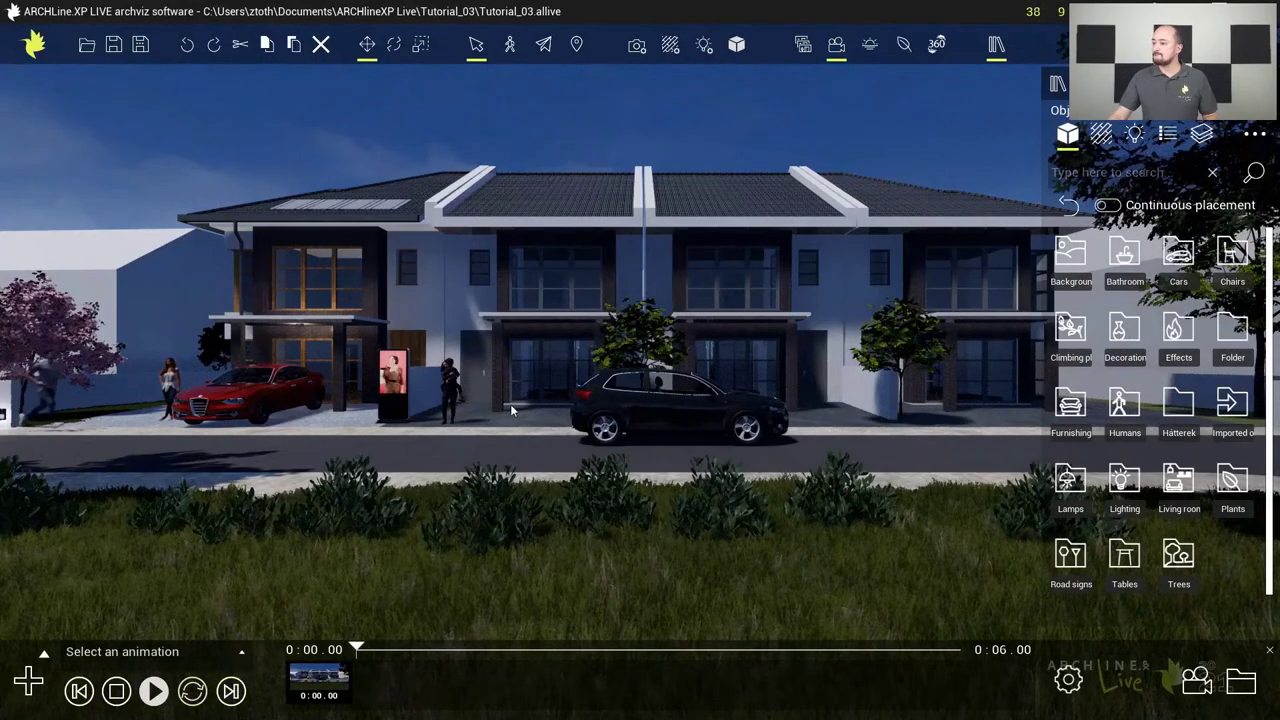
{"action": "scroll", "coordinate": [526, 404], "scroll_direction": "up", "scroll_amount": 3}
{"action": "scroll", "coordinate": [526, 404], "scroll_direction": "up", "scroll_amount": 3}
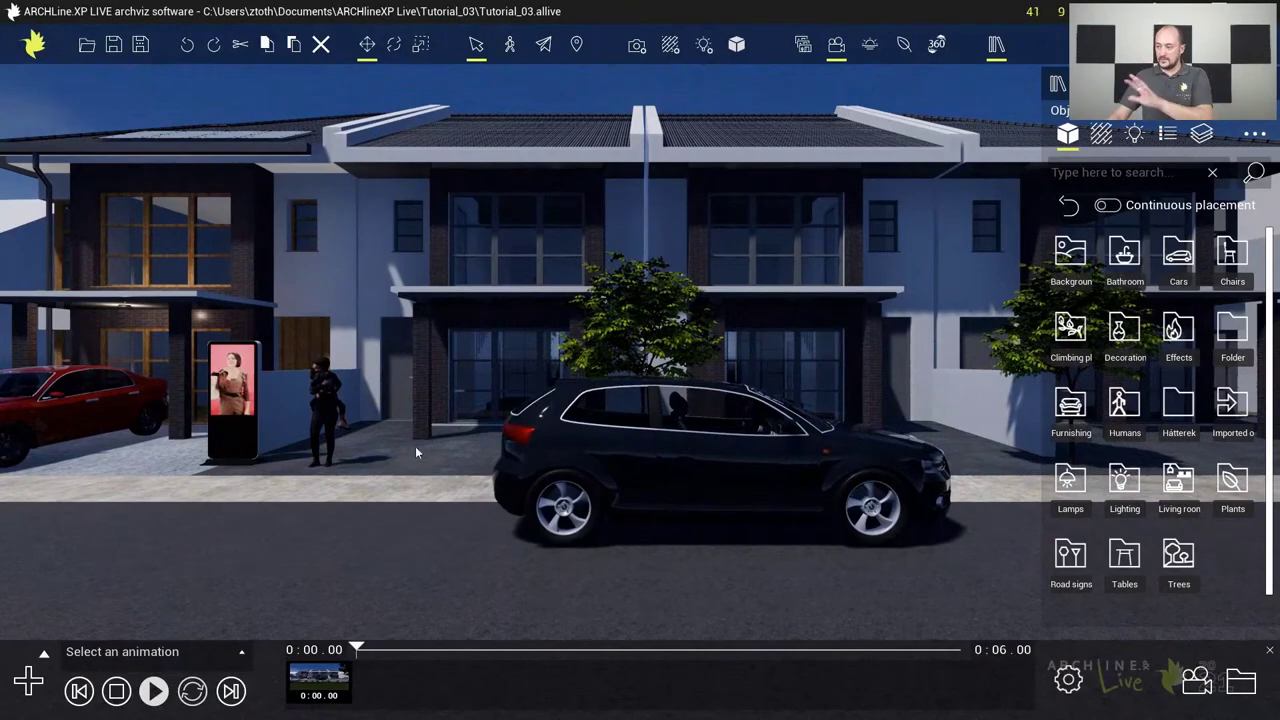
{"action": "left_click", "coordinate": [28, 683]}
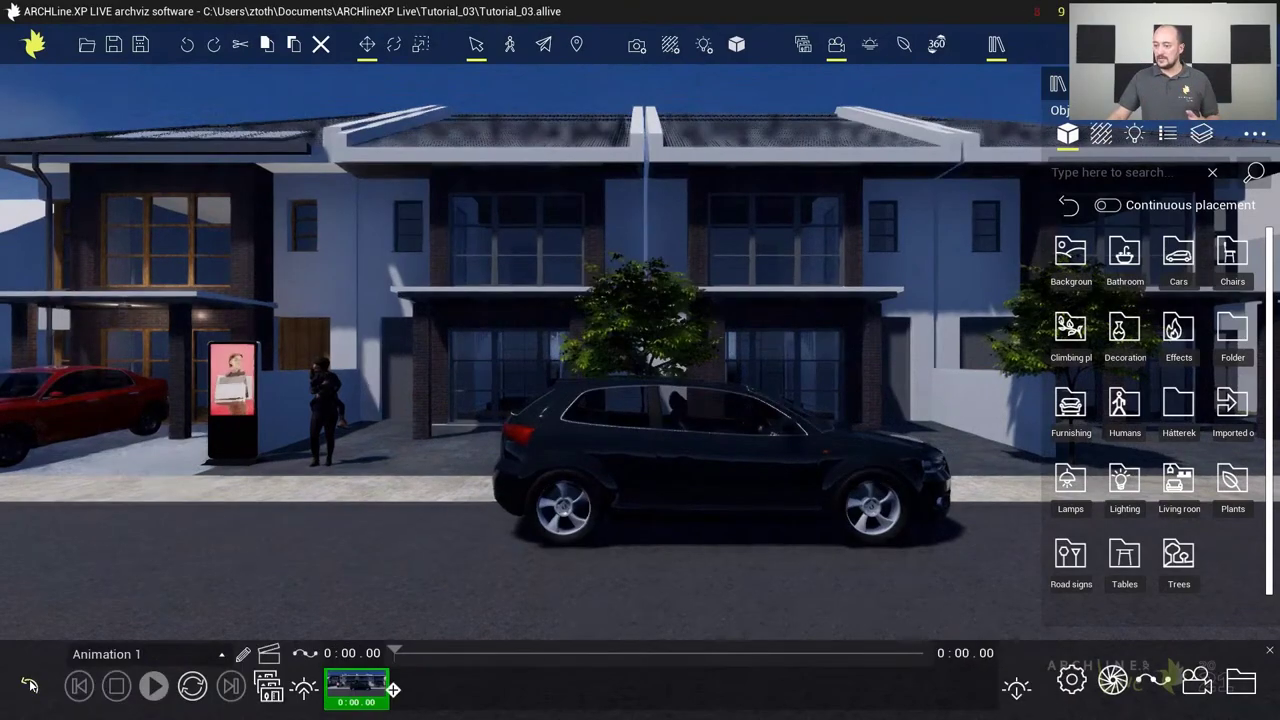
Add a second keyframe with the view shifted to the red car and advertisement stand, set the length to 9 seconds and preview
{"action": "middle_click_drag", "start_coordinate": [325, 517], "coordinate": [724, 478]}
{"action": "middle_click_drag", "start_coordinate": [476, 487], "coordinate": [638, 463]}
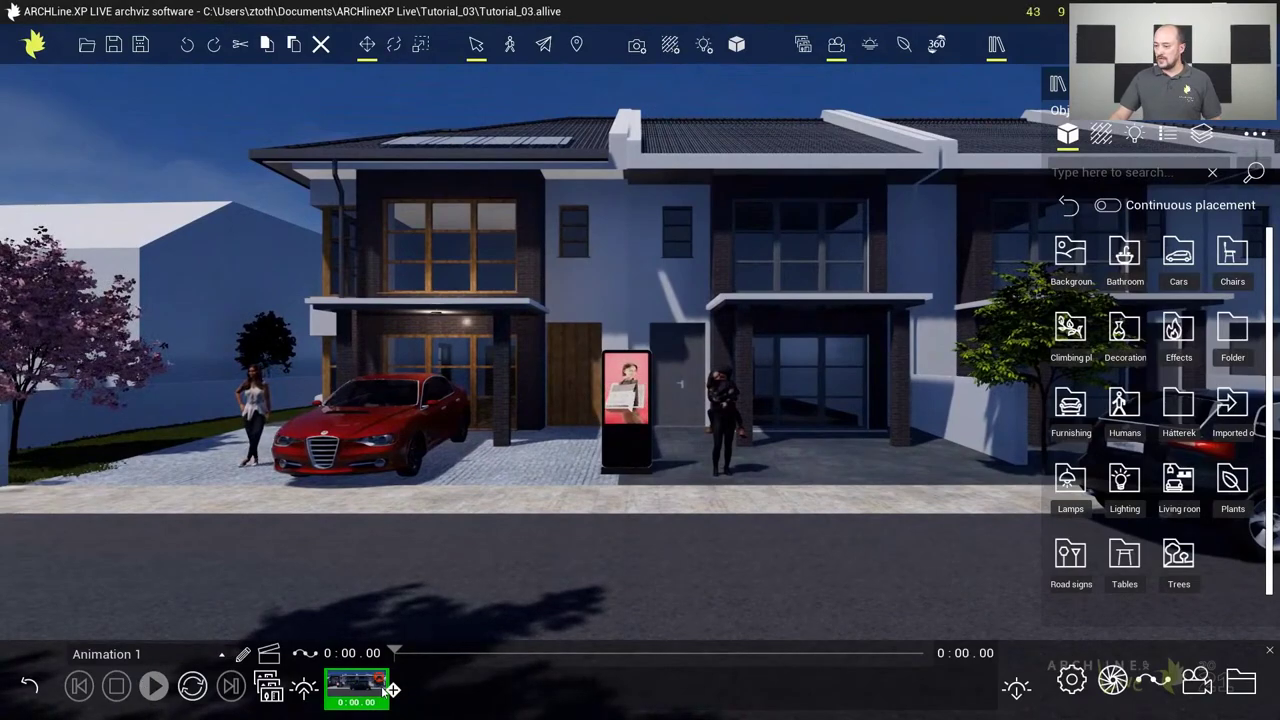
{"action": "left_click", "coordinate": [395, 690]}
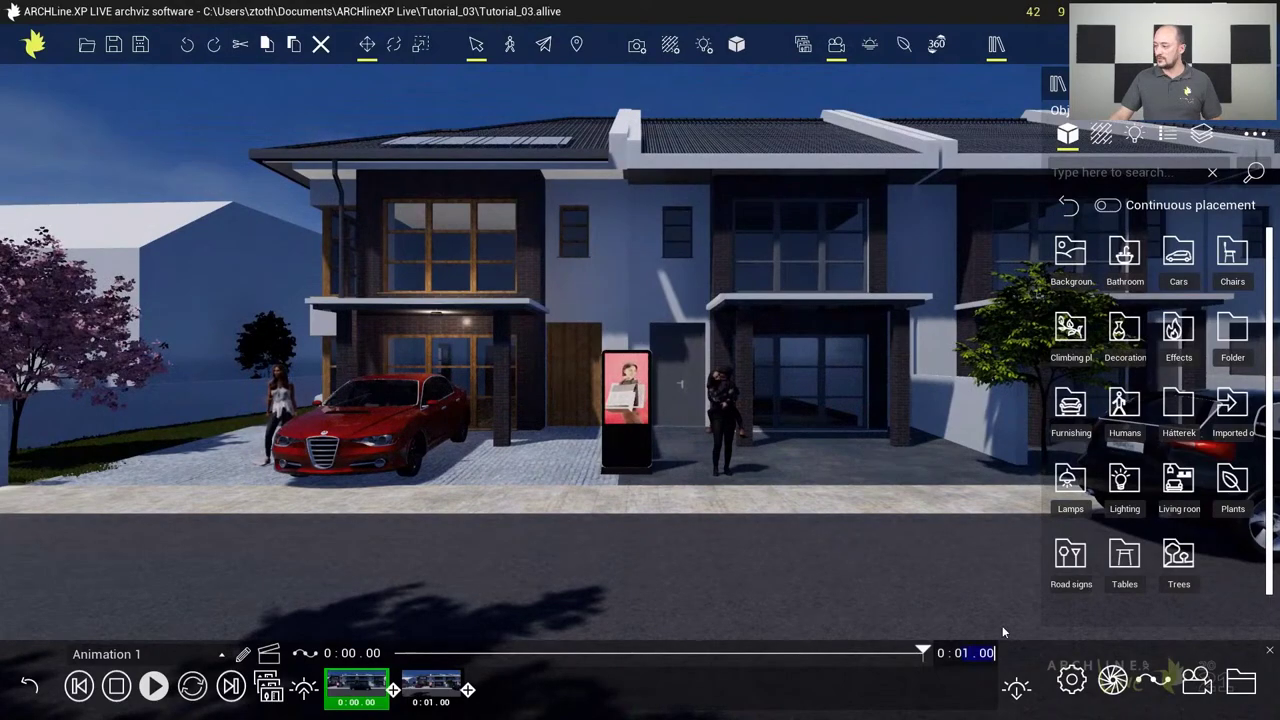
{"action": "type", "text": "9"}
{"action": "key", "text": "Return"}
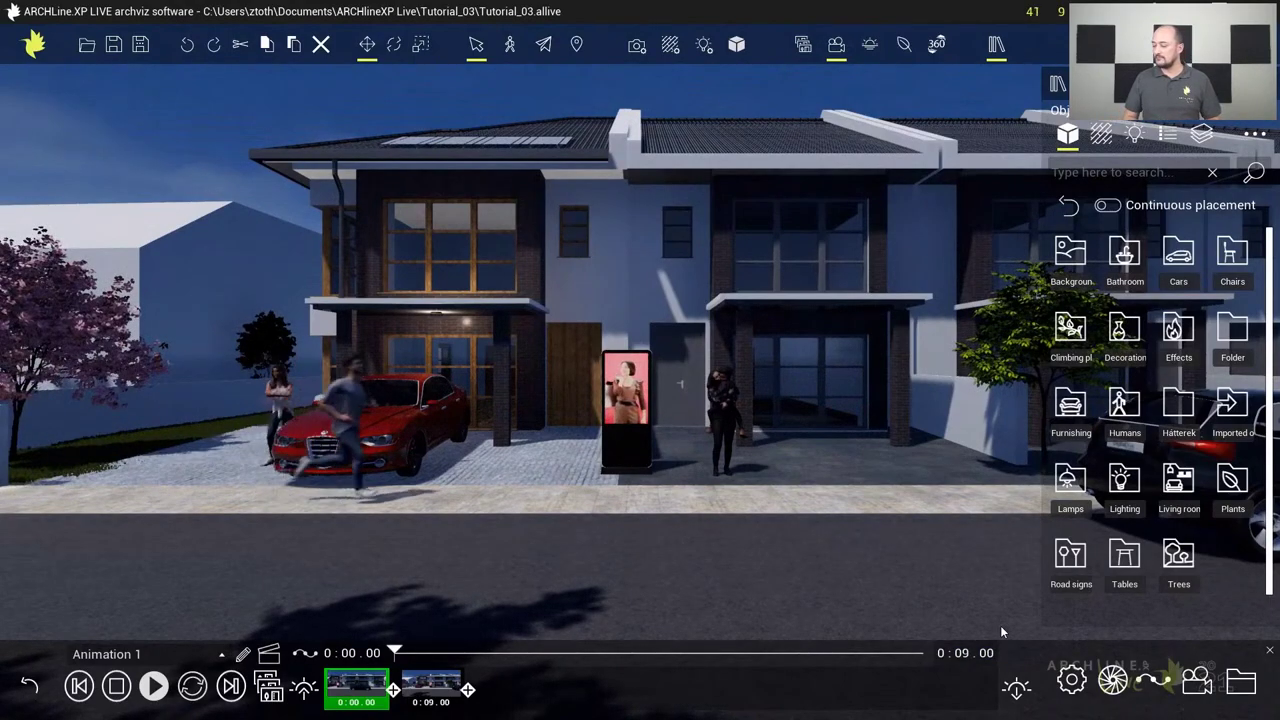
{"action": "left_click", "coordinate": [154, 686]}
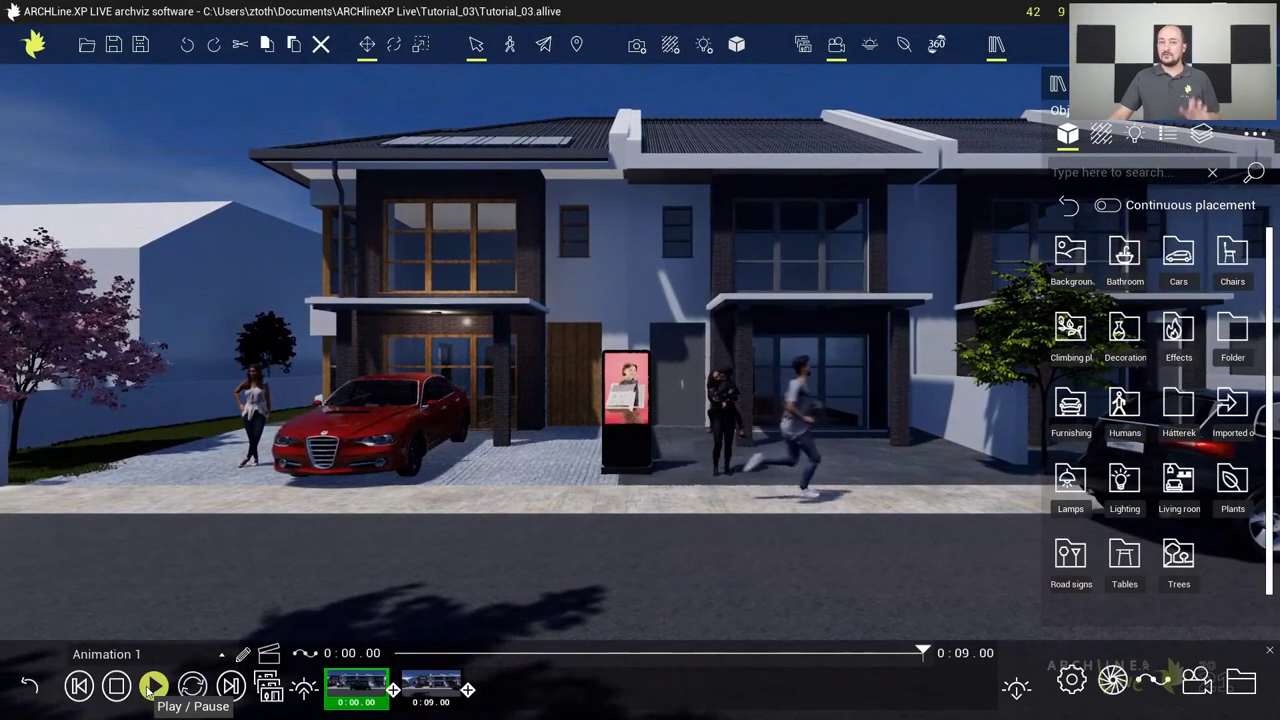
Apply transitions with 1.0 s fade in, crossfade and fade out at 25 fps, and play both animations in sequence
{"action": "left_click", "coordinate": [30, 688]}
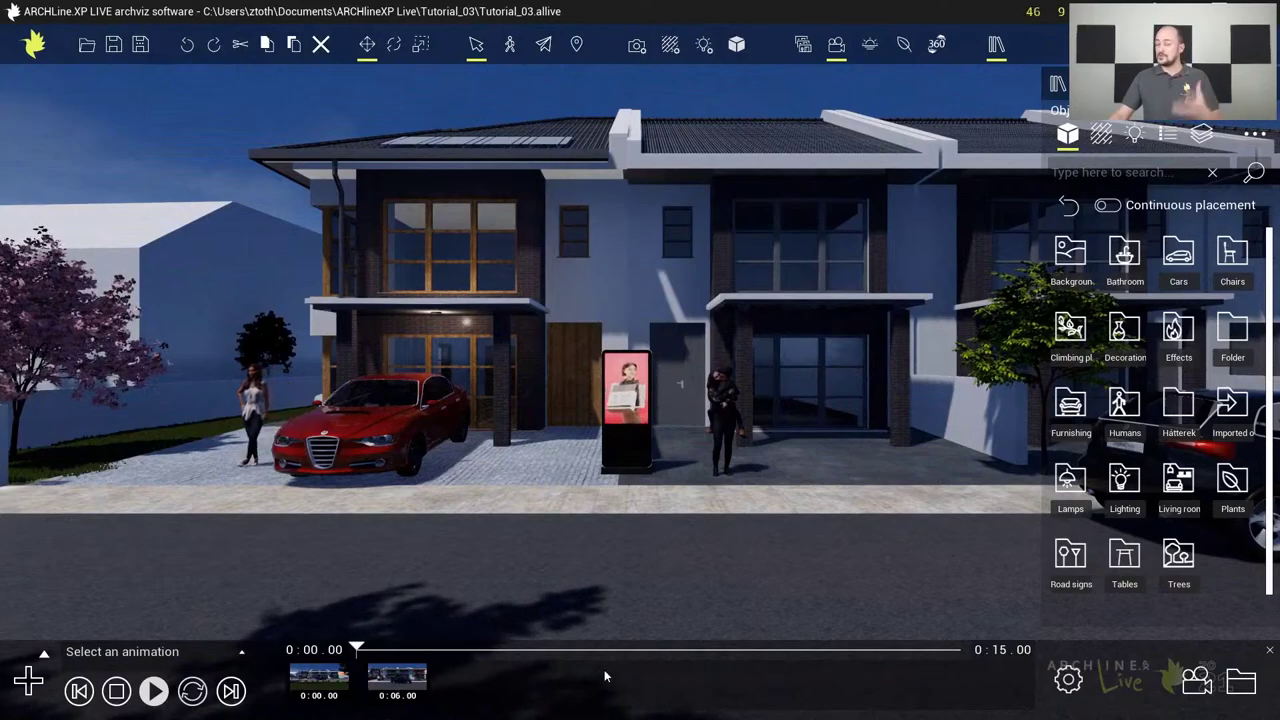
{"action": "left_click", "coordinate": [1068, 679]}
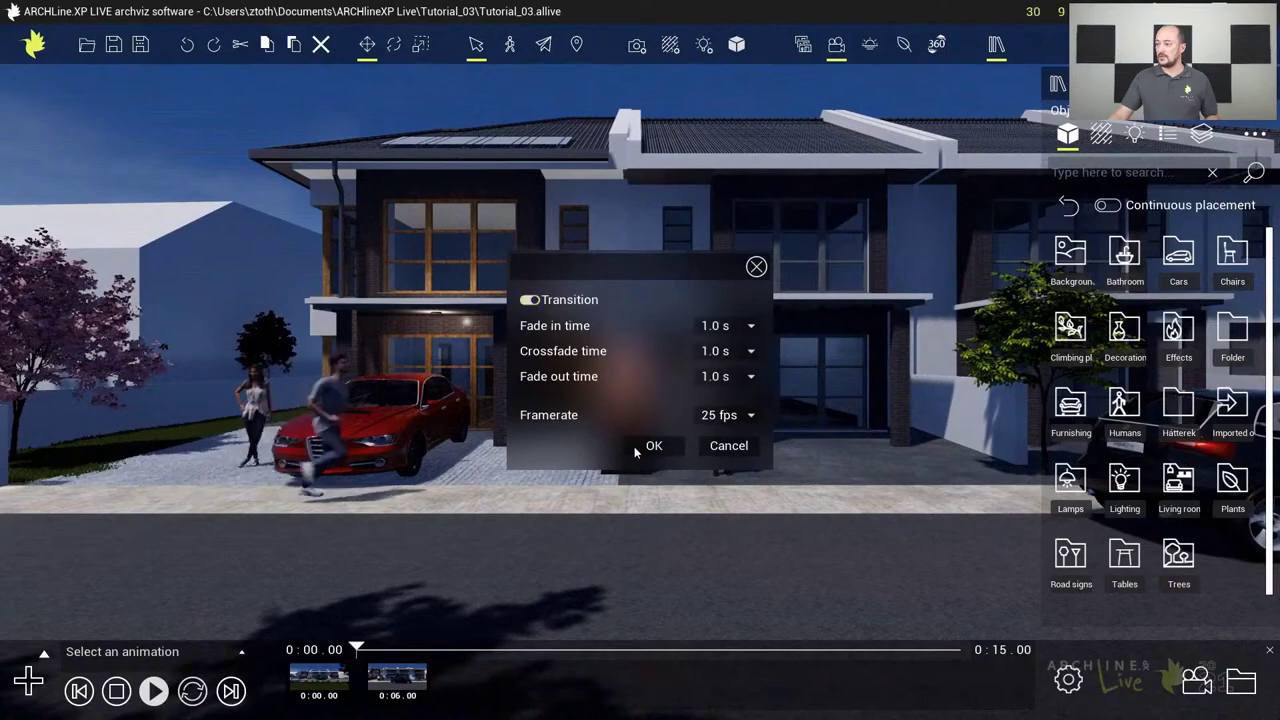
{"action": "left_click", "coordinate": [641, 445]}
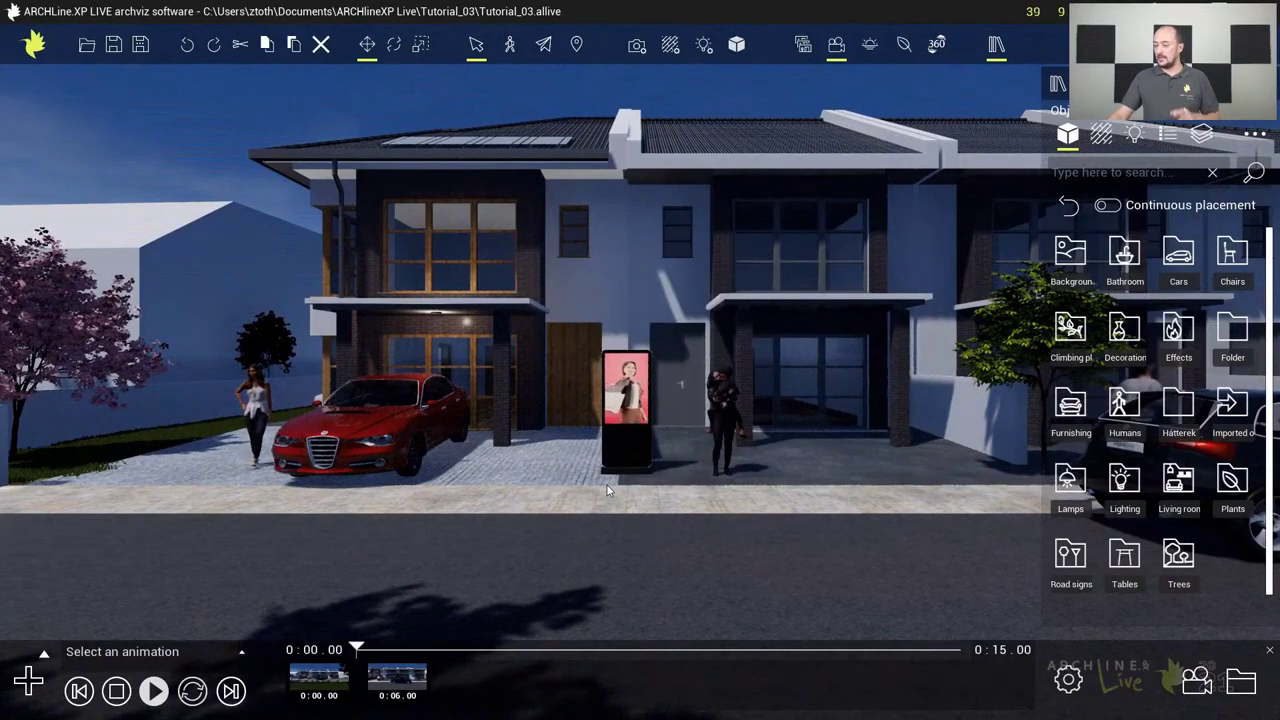
{"action": "left_click", "coordinate": [154, 693]}
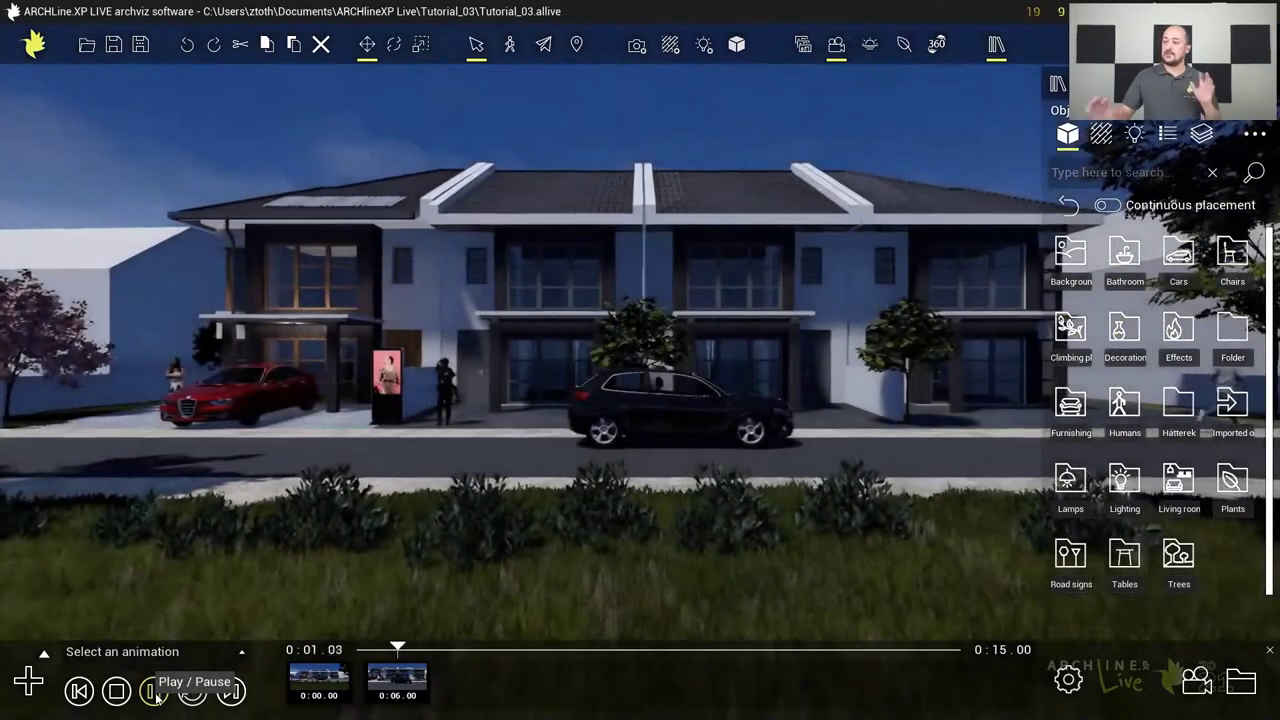